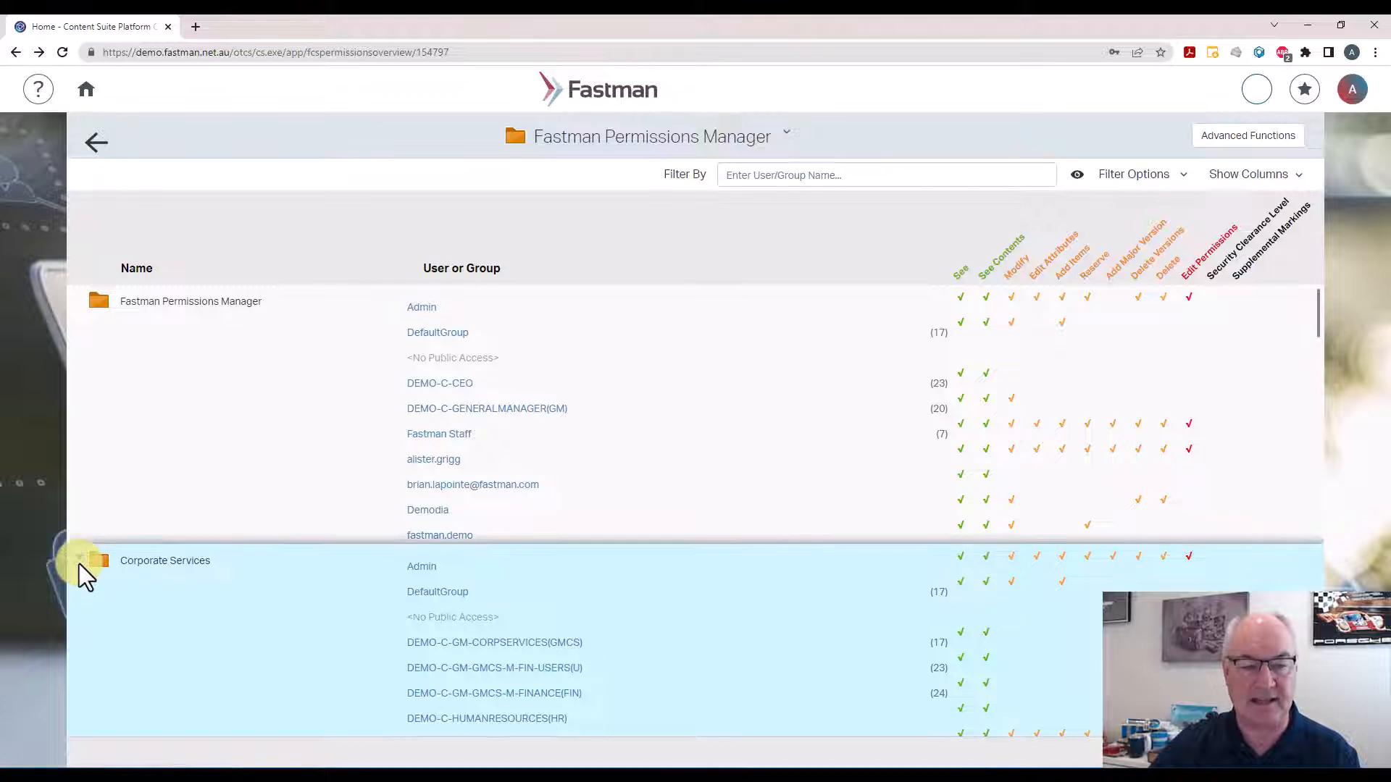
Review the folder permissions overview and open the Advanced Functions view
{"action": "scroll", "coordinate": [79, 563], "scroll_direction": "down", "scroll_amount": 3}
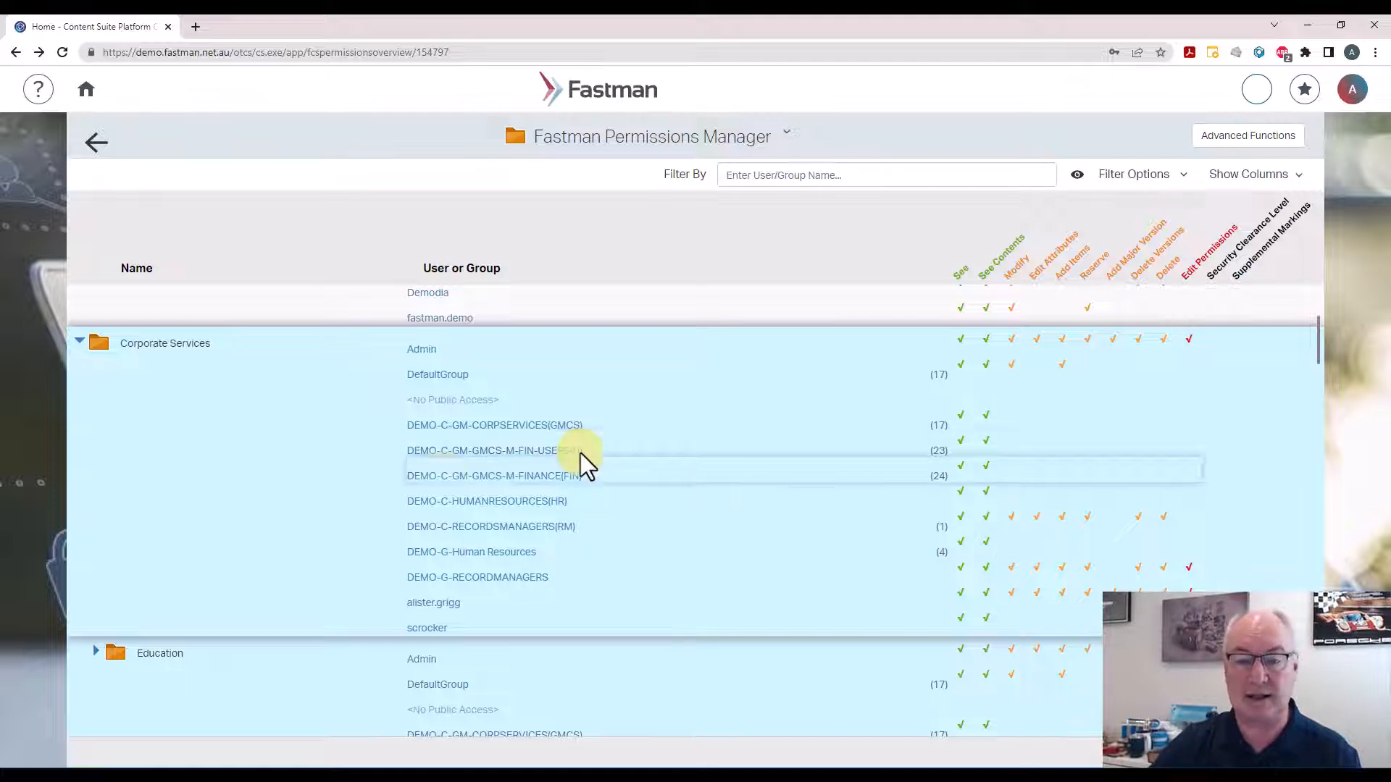
{"action": "scroll", "coordinate": [249, 501], "scroll_direction": "up", "scroll_amount": 3}
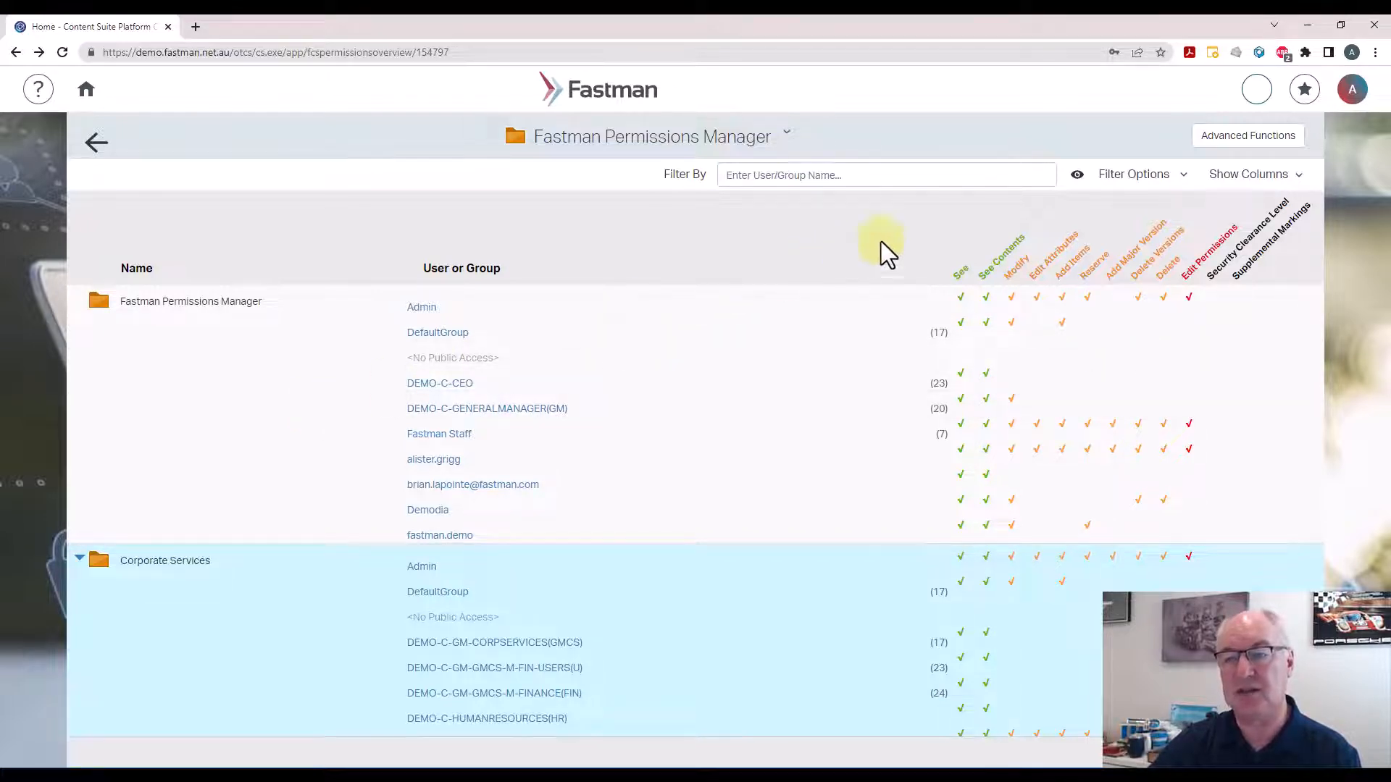
{"action": "left_click", "coordinate": [1249, 143]}
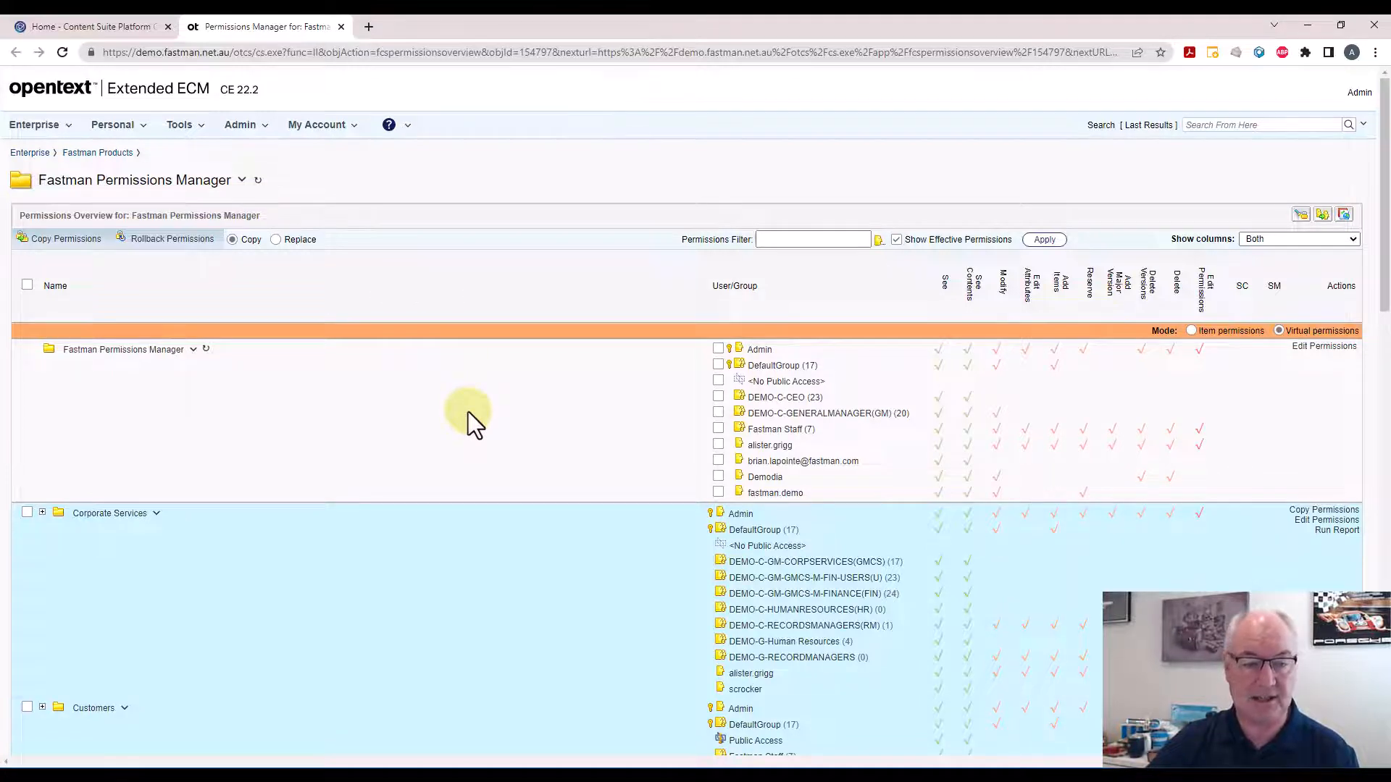
Expand the Corporate Services folder and switch the overview mode to Item permissions
{"action": "scroll", "coordinate": [468, 412], "scroll_direction": "down", "scroll_amount": 1}
{"action": "left_click", "coordinate": [42, 441]}
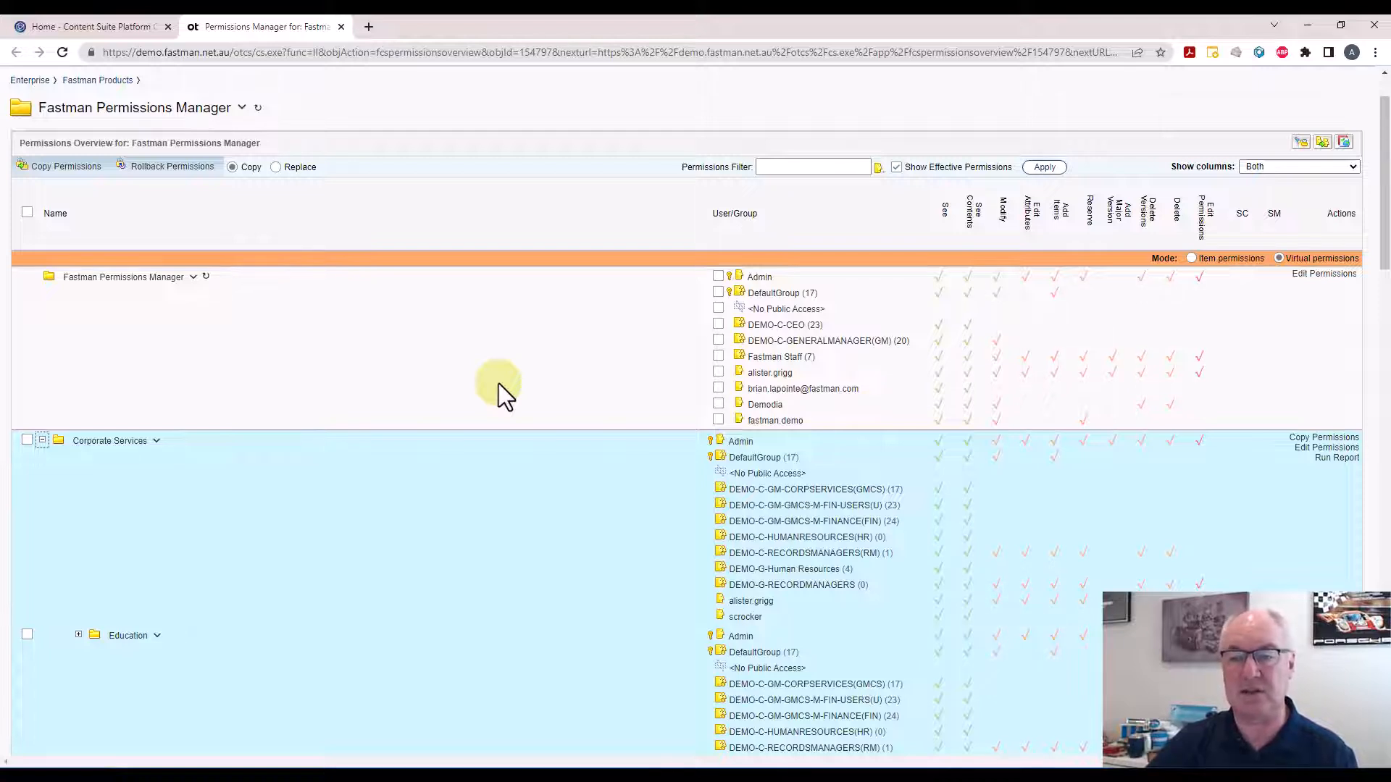
{"action": "left_click", "coordinate": [1191, 258]}
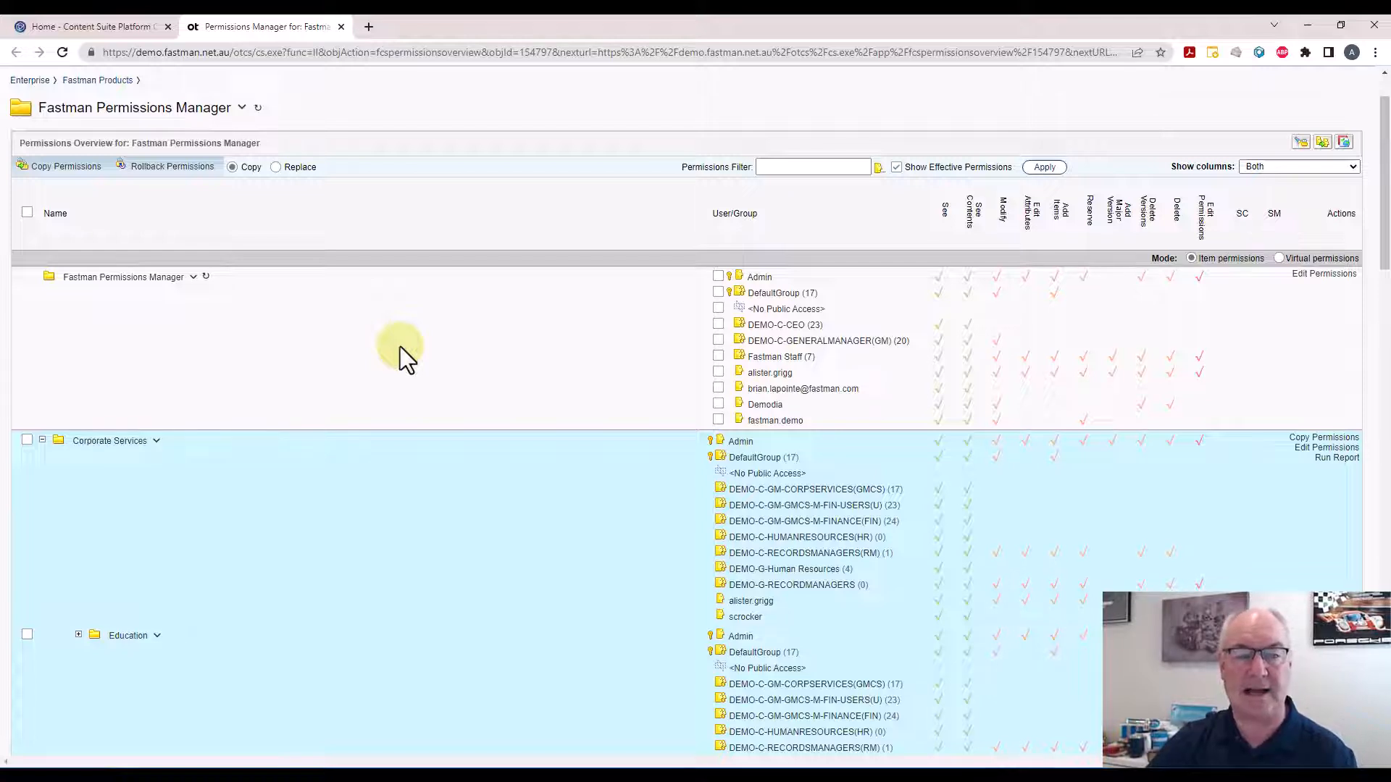
Open the Edit Permissions dialog for Fastman Permissions Manager
{"action": "left_click", "coordinate": [1324, 274]}
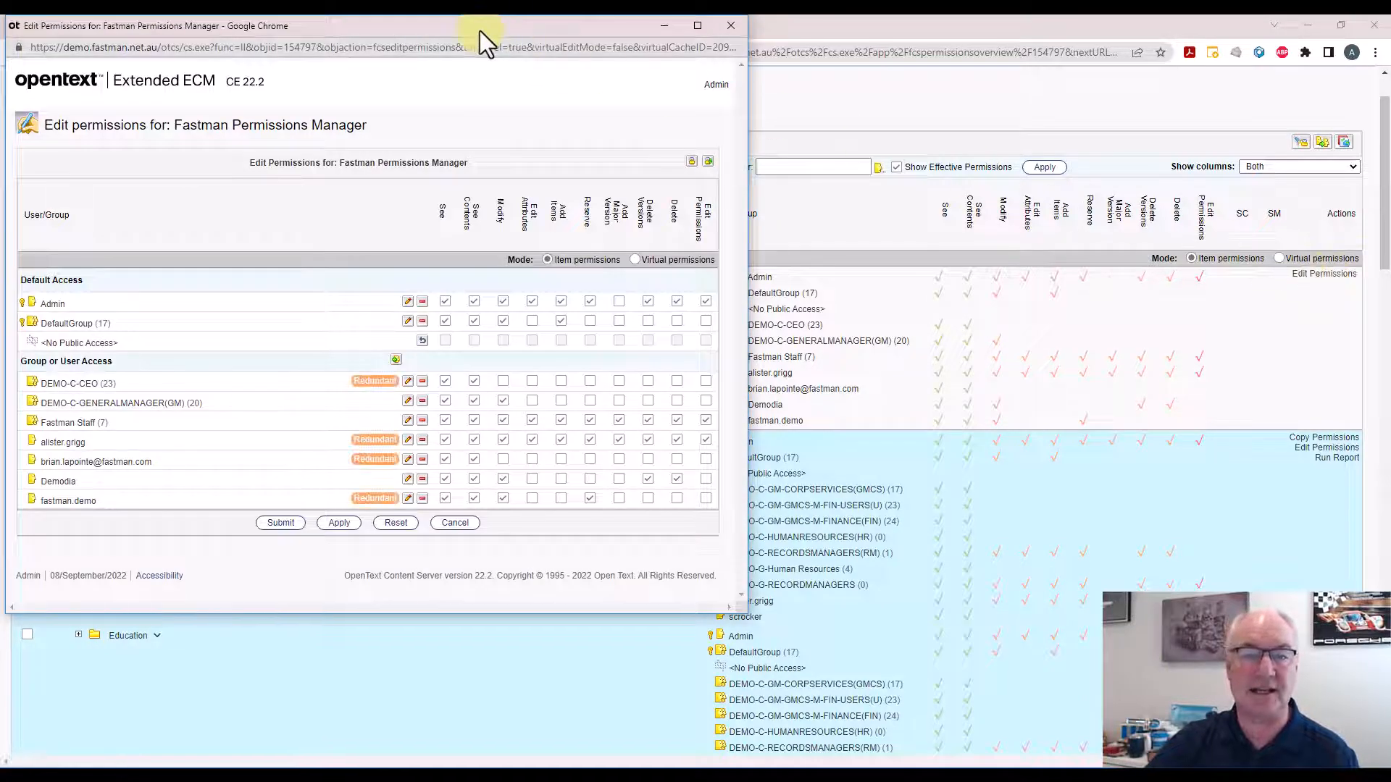
{"action": "left_click_drag", "start_coordinate": [480, 30], "coordinate": [529, 55]}
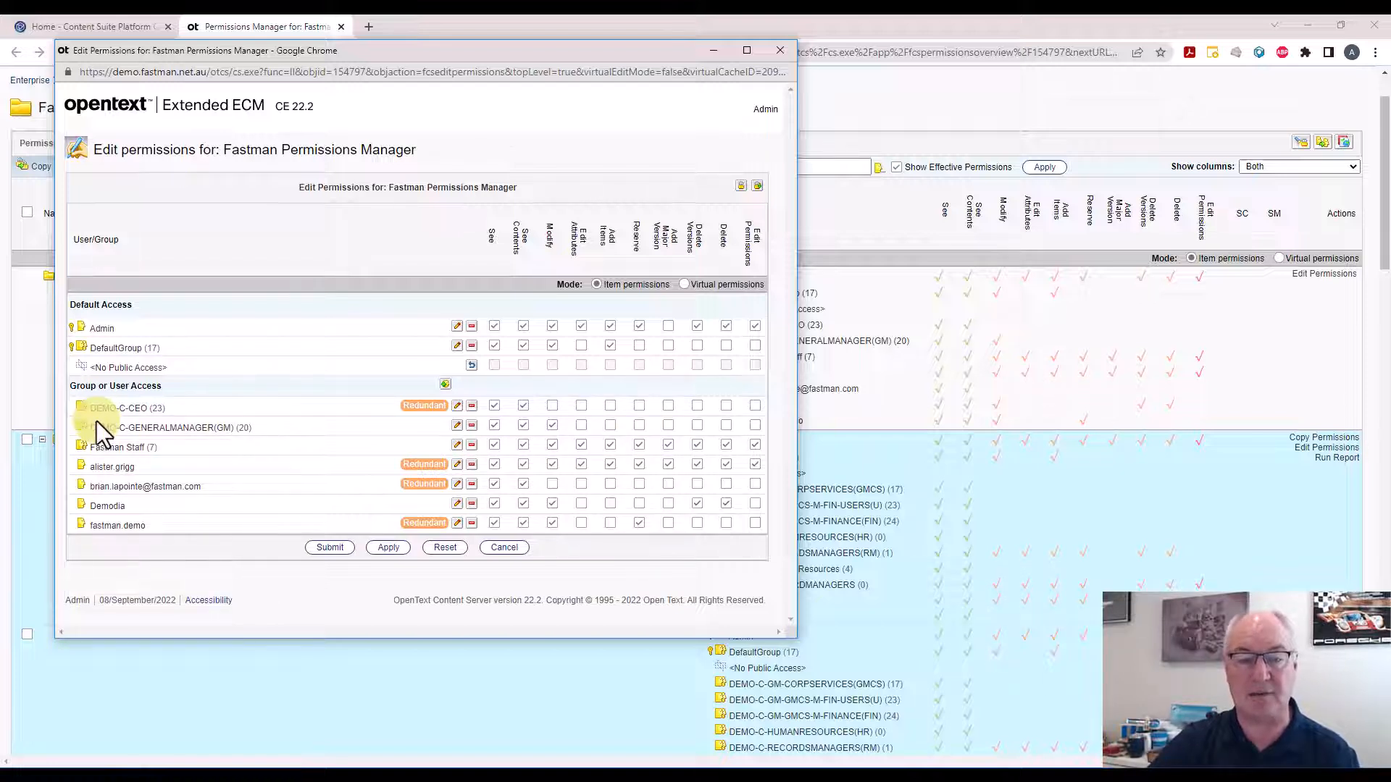
{"action": "left_click", "coordinate": [523, 347]}
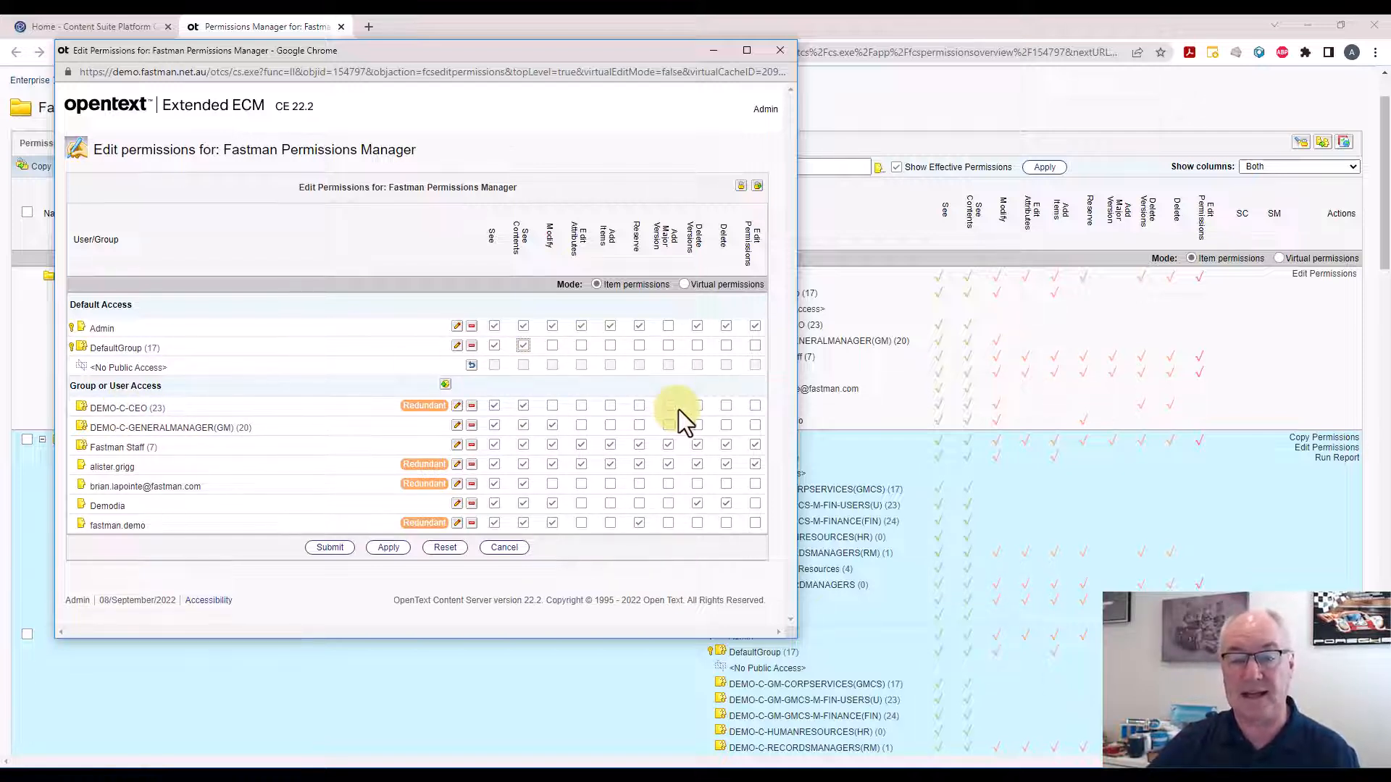
{"action": "left_click", "coordinate": [755, 405]}
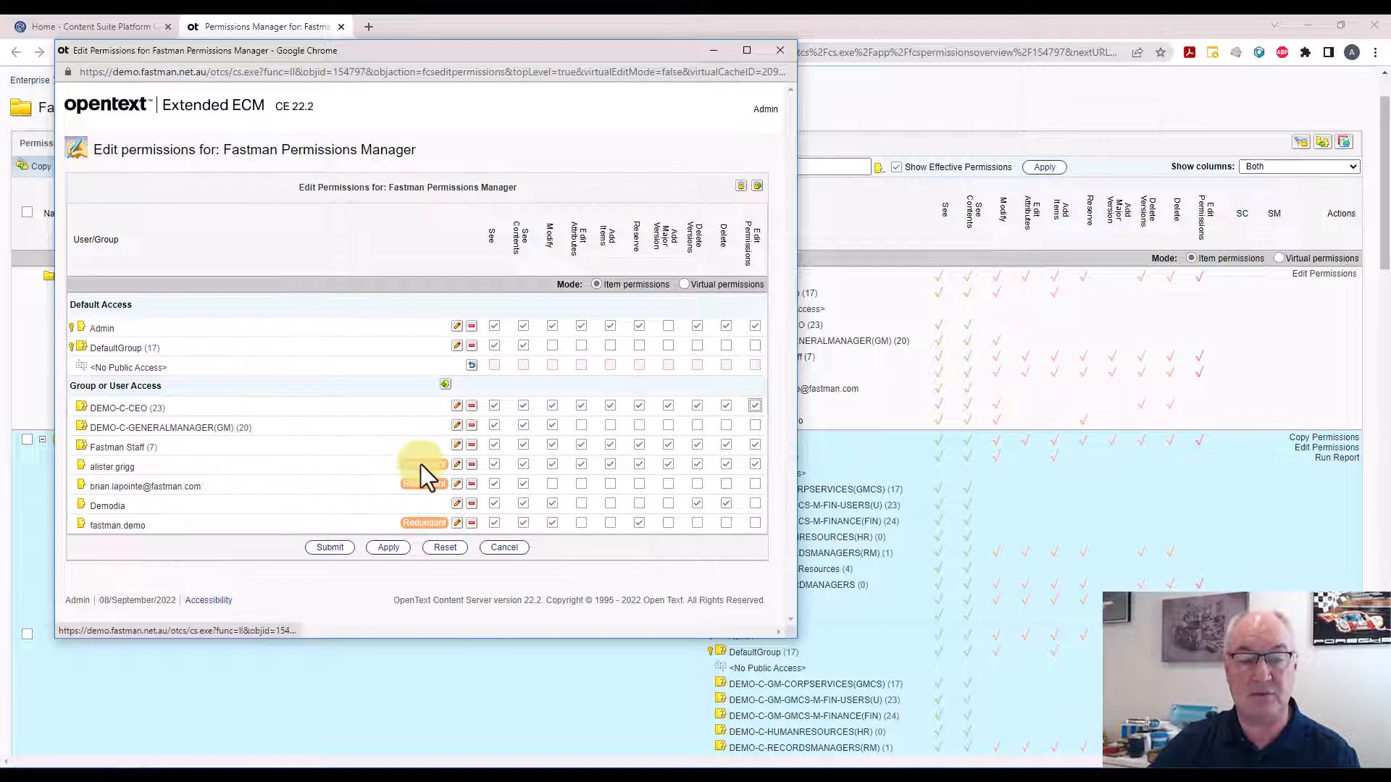
{"action": "mouse_move", "coordinate": [423, 464]}
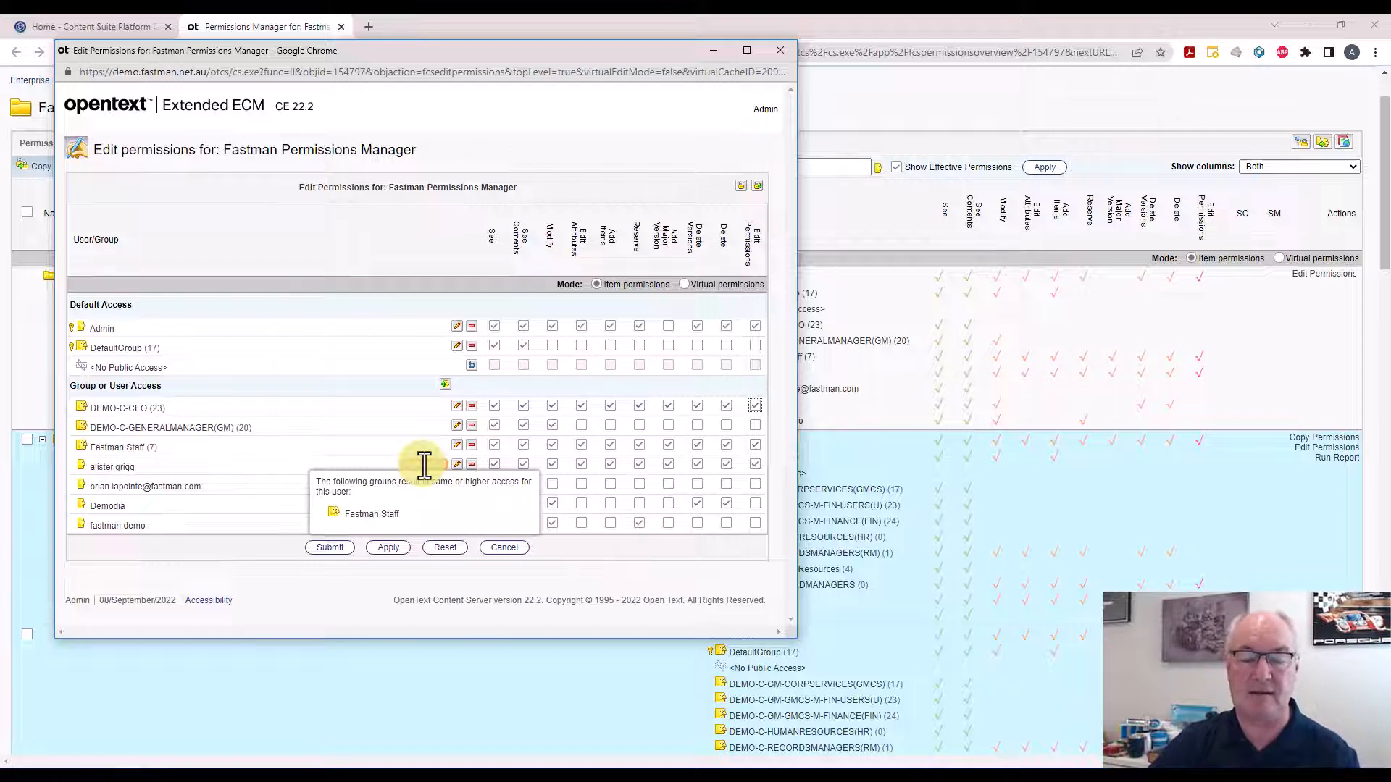
{"action": "left_click", "coordinate": [439, 548]}
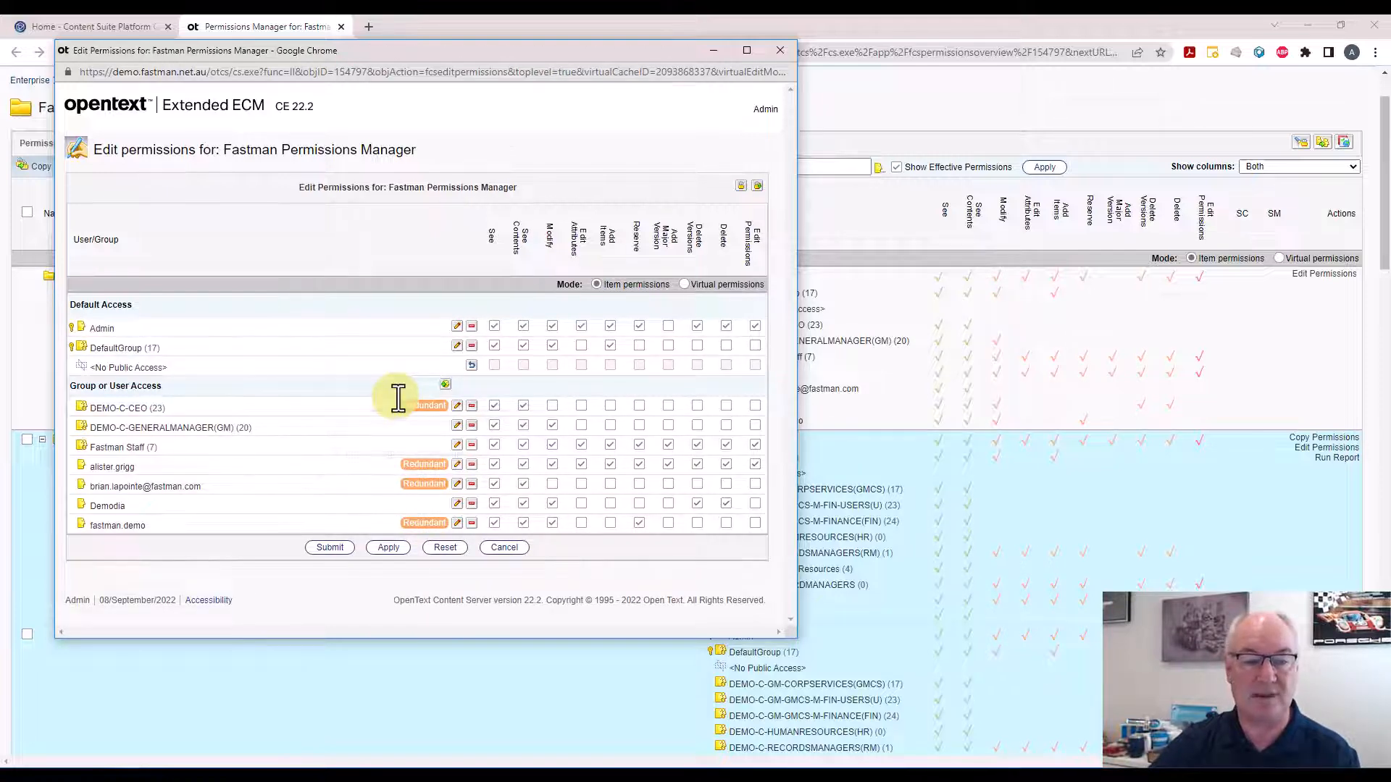
Grant DEMO-C-CEO the Edit Permissions right, then apply and submit the dialog
{"action": "mouse_move", "coordinate": [397, 398]}
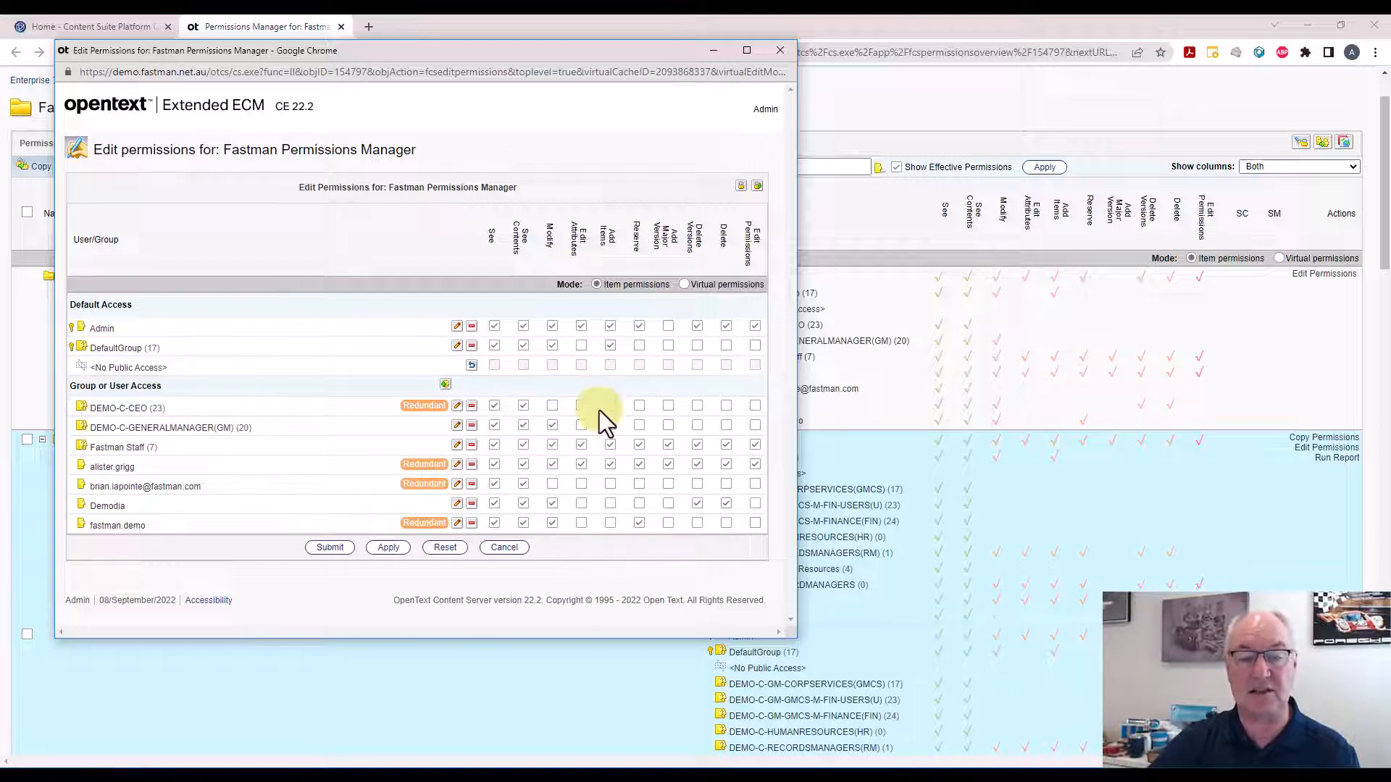
{"action": "left_click", "coordinate": [755, 406]}
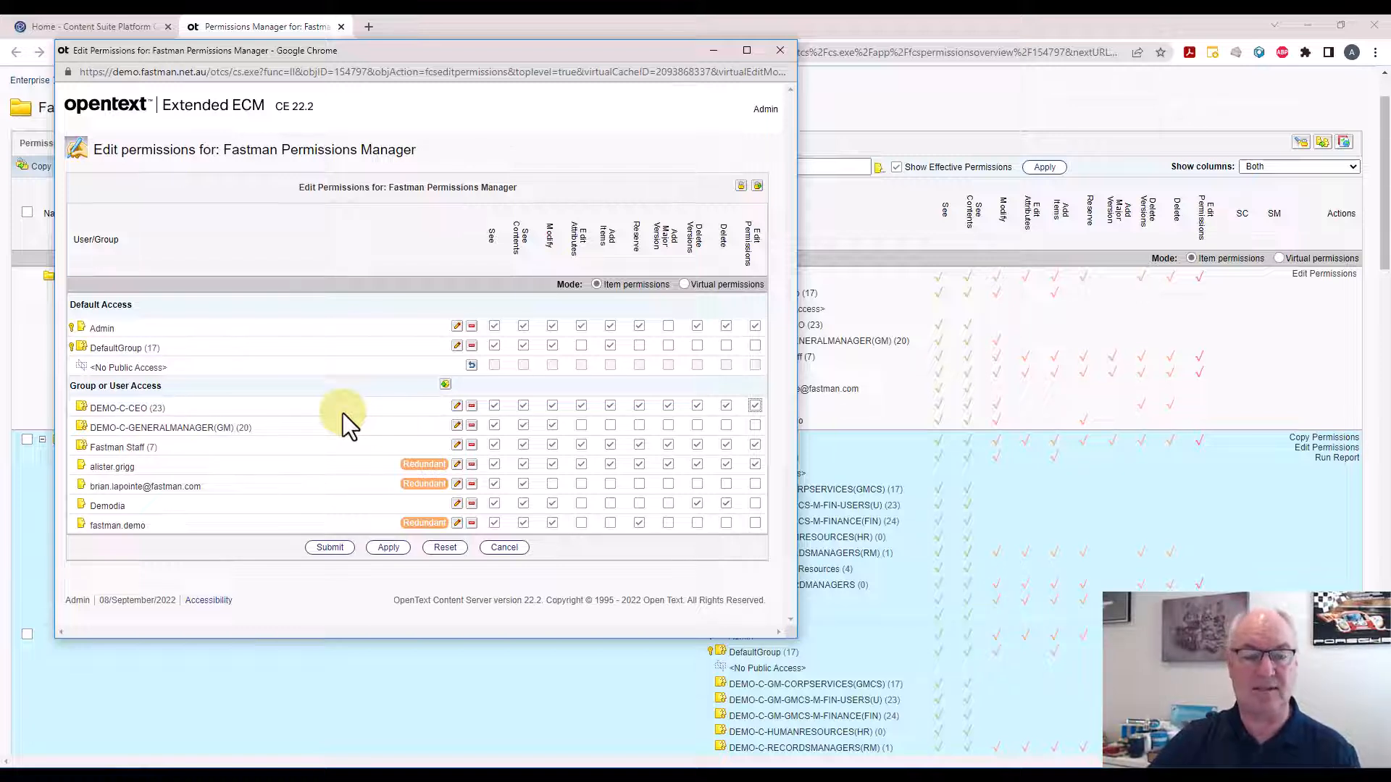
{"action": "left_click", "coordinate": [371, 547]}
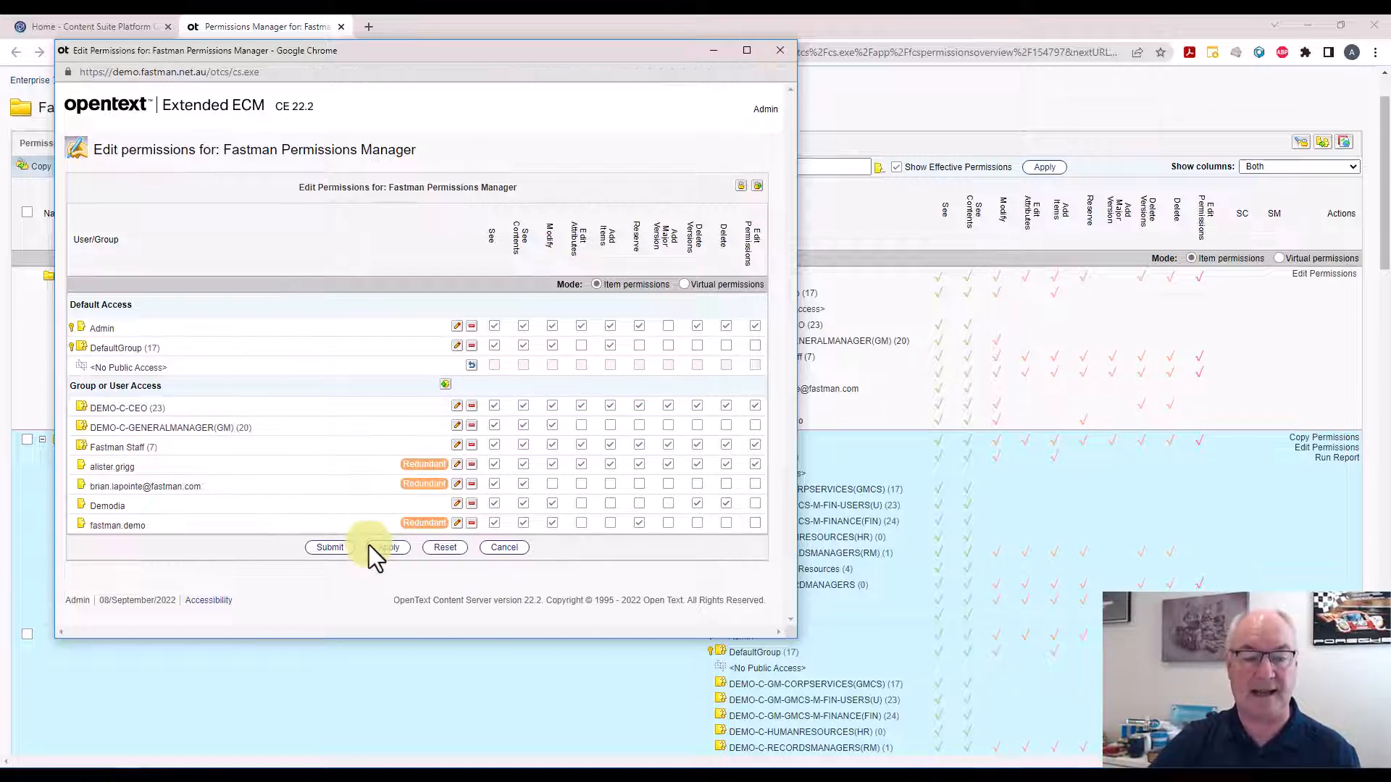
{"action": "left_click", "coordinate": [328, 549]}
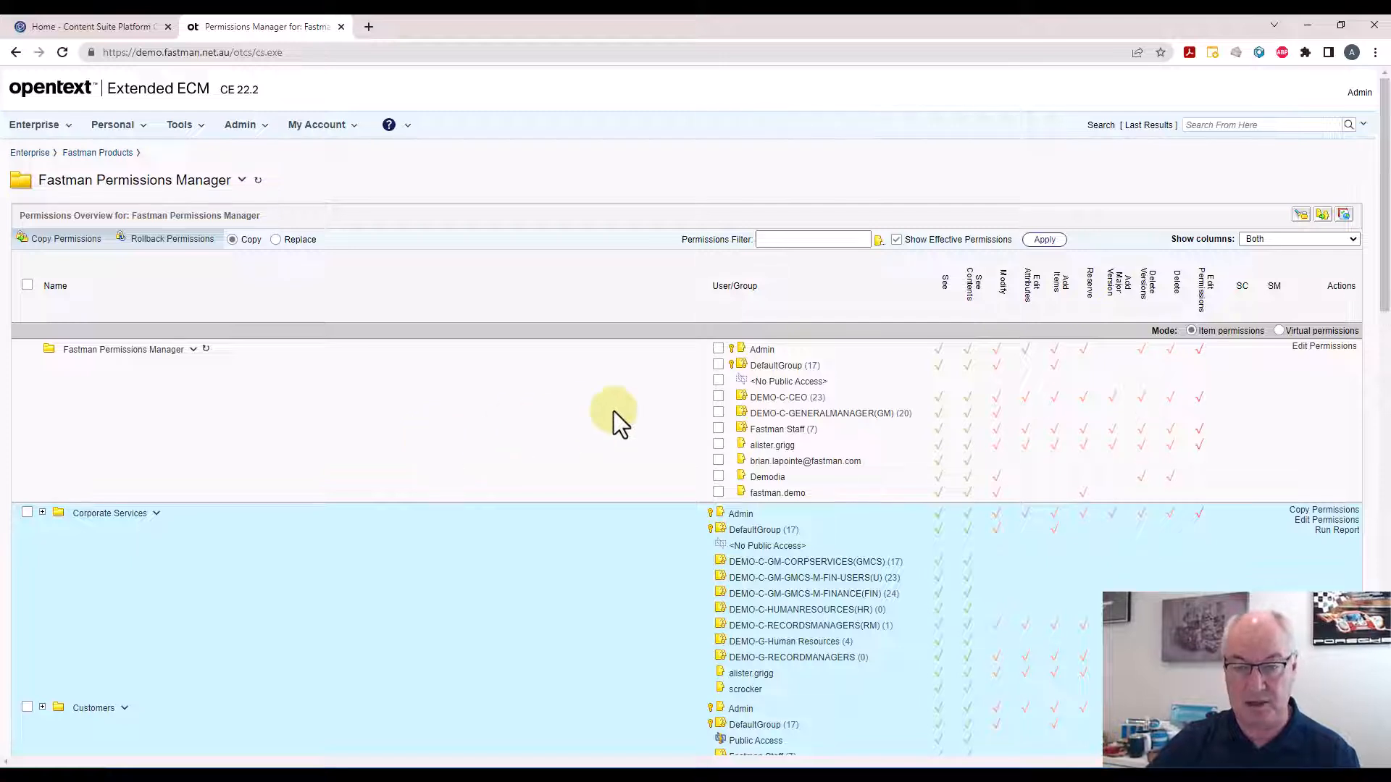
Select the DEMO-C-CEO permission entry and tick the Human Resources and Legal folders as targets
{"action": "left_click", "coordinate": [718, 397]}
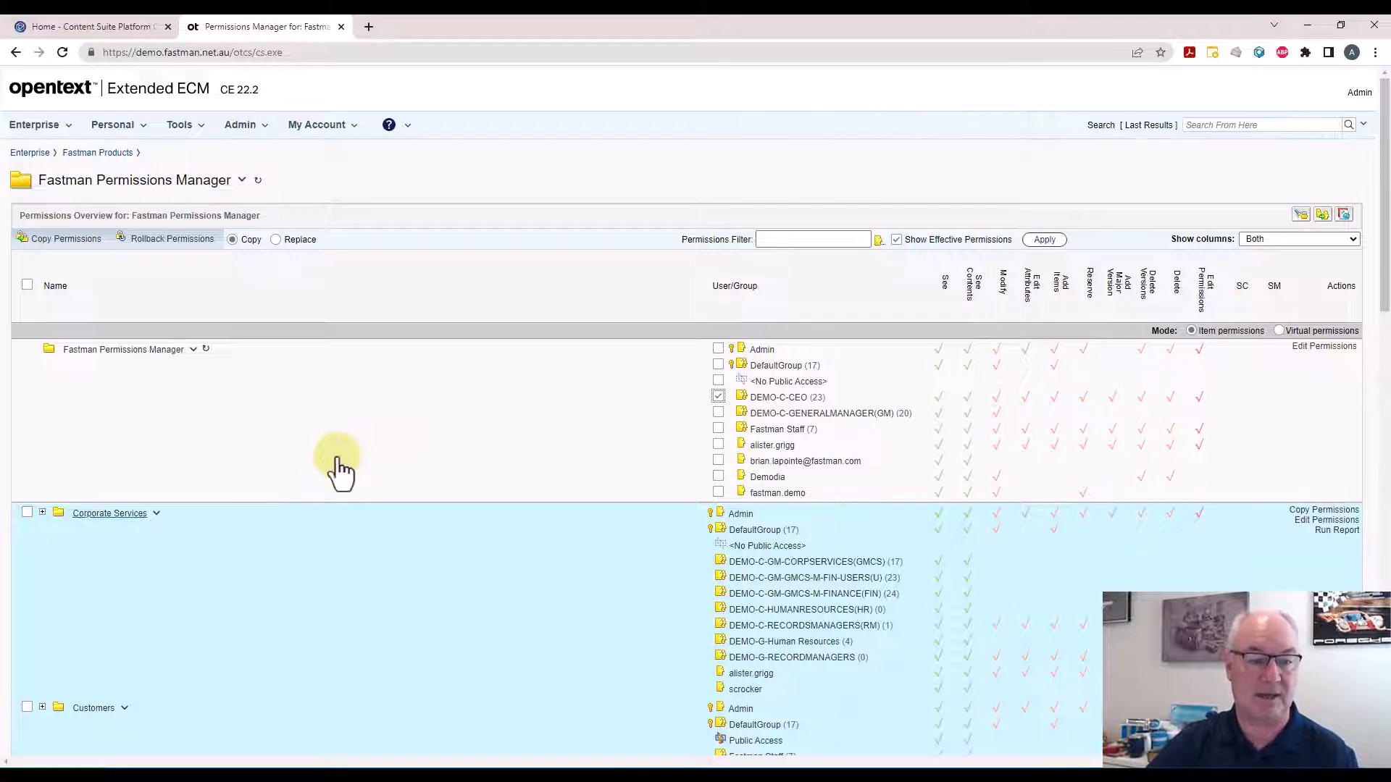
{"action": "scroll", "coordinate": [336, 456], "scroll_direction": "down", "scroll_amount": 2}
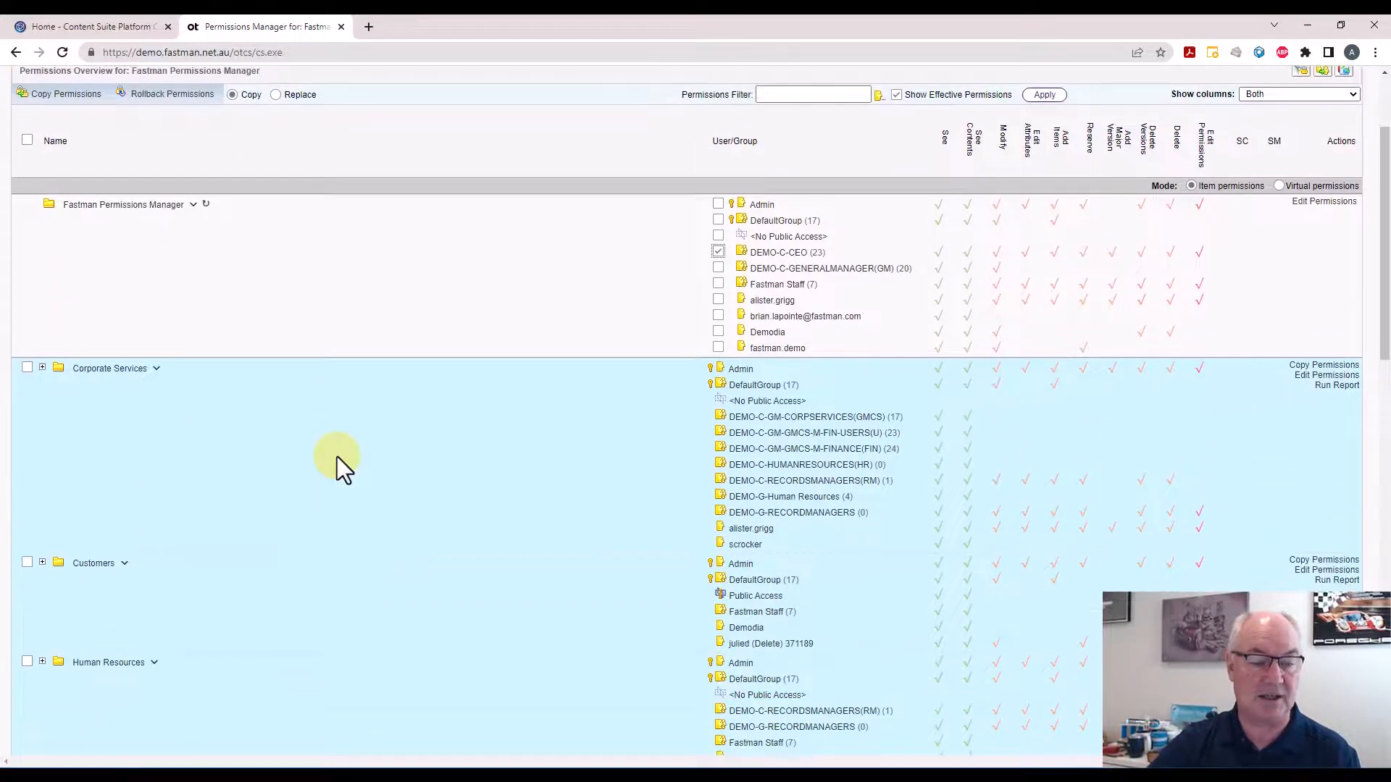
{"action": "left_click", "coordinate": [24, 662]}
{"action": "scroll", "coordinate": [21, 663], "scroll_direction": "down", "scroll_amount": 3}
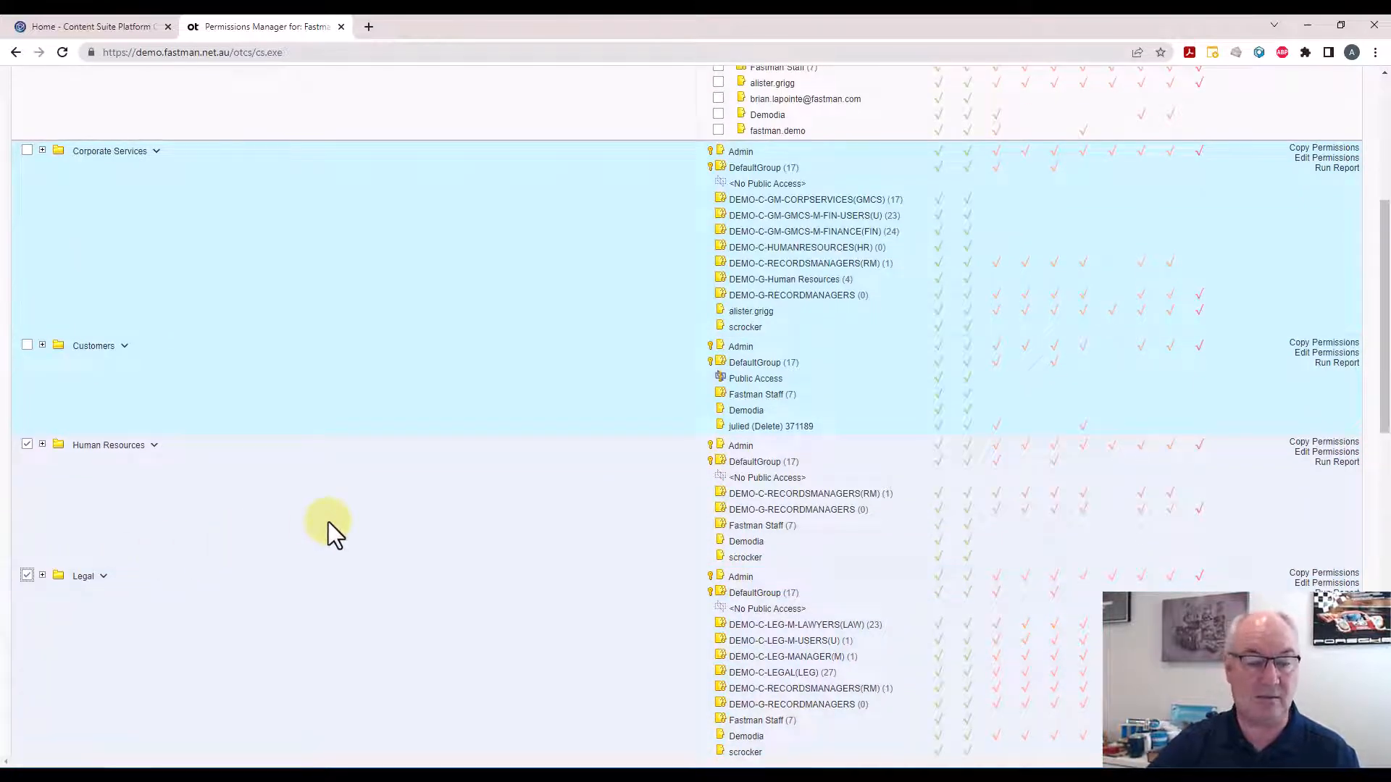
Start Copy Permissions for the selected entry and target folders
{"action": "scroll", "coordinate": [343, 562], "scroll_direction": "up", "scroll_amount": 2}
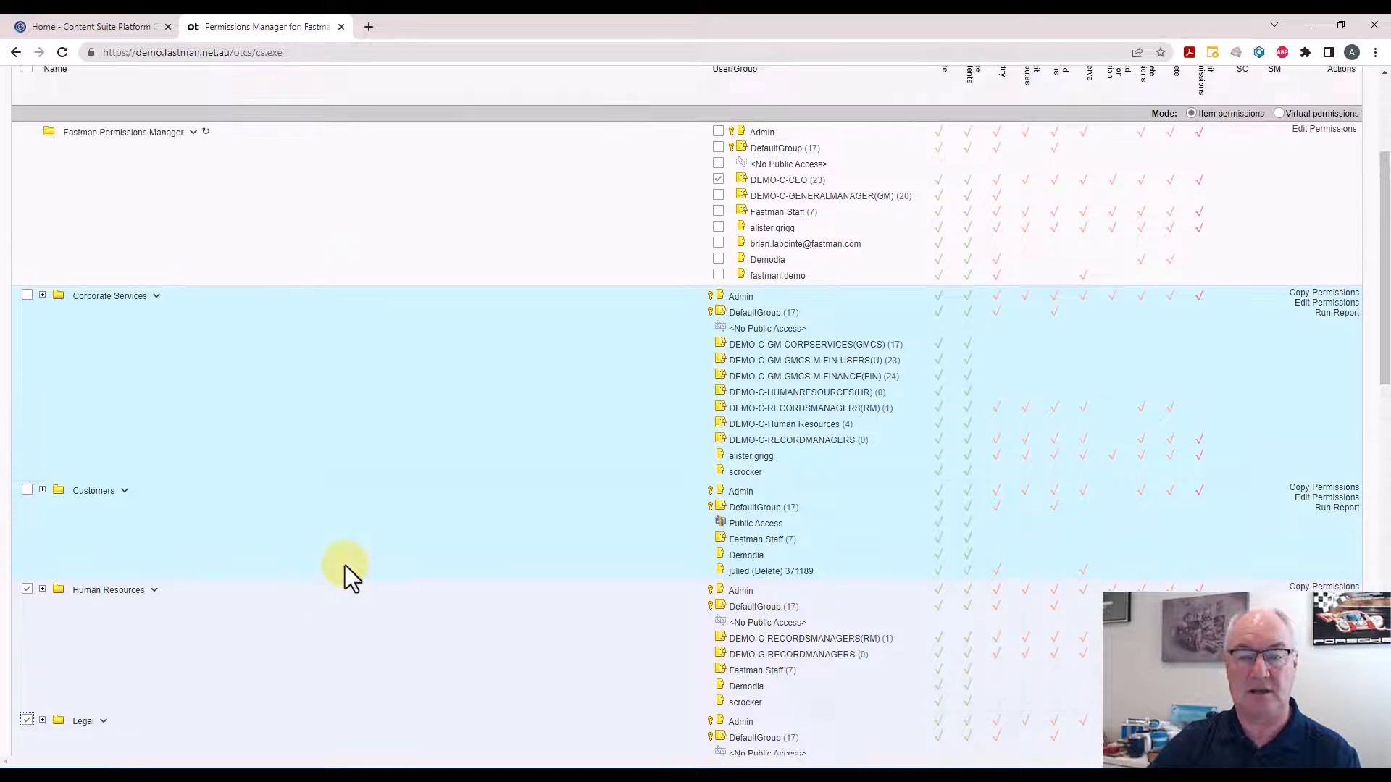
{"action": "scroll", "coordinate": [345, 565], "scroll_direction": "up", "scroll_amount": 1}
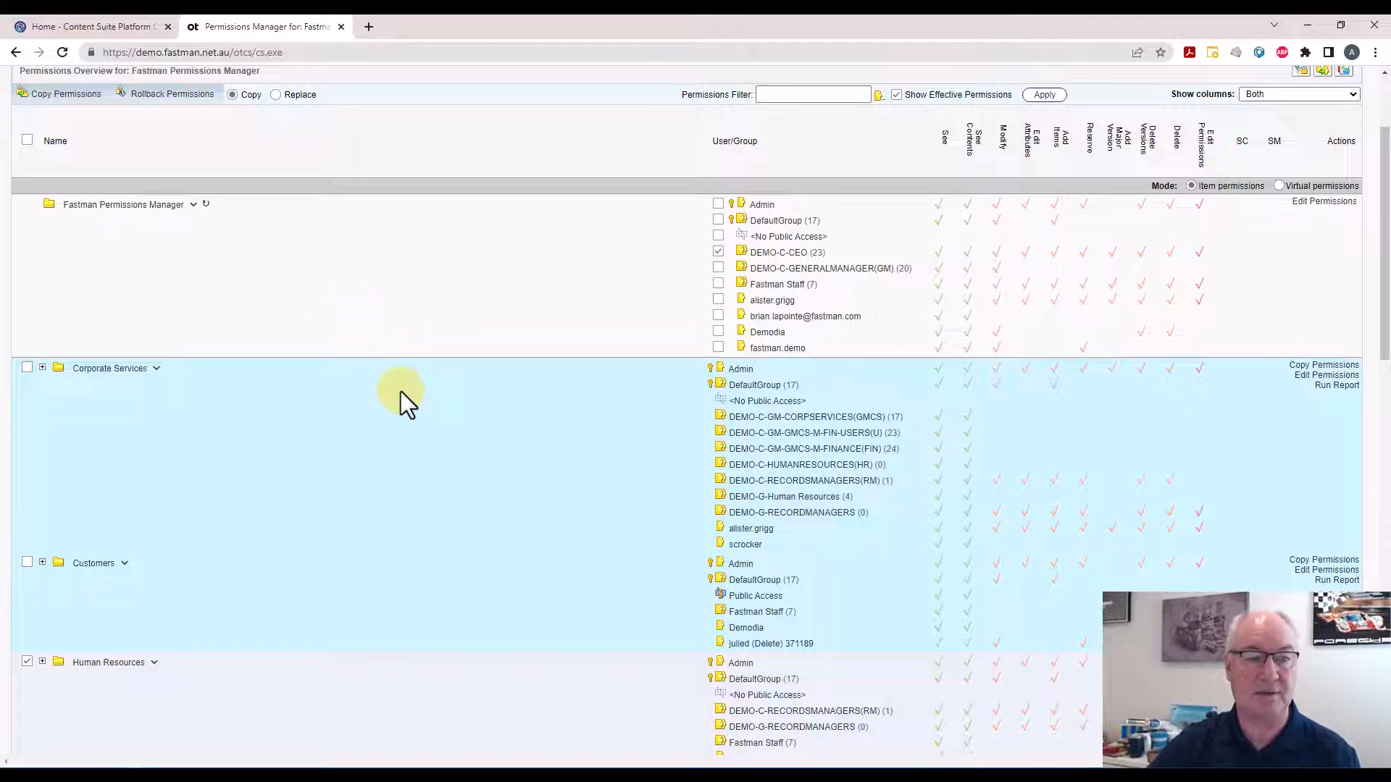
{"action": "scroll", "coordinate": [403, 395], "scroll_direction": "down", "scroll_amount": 2}
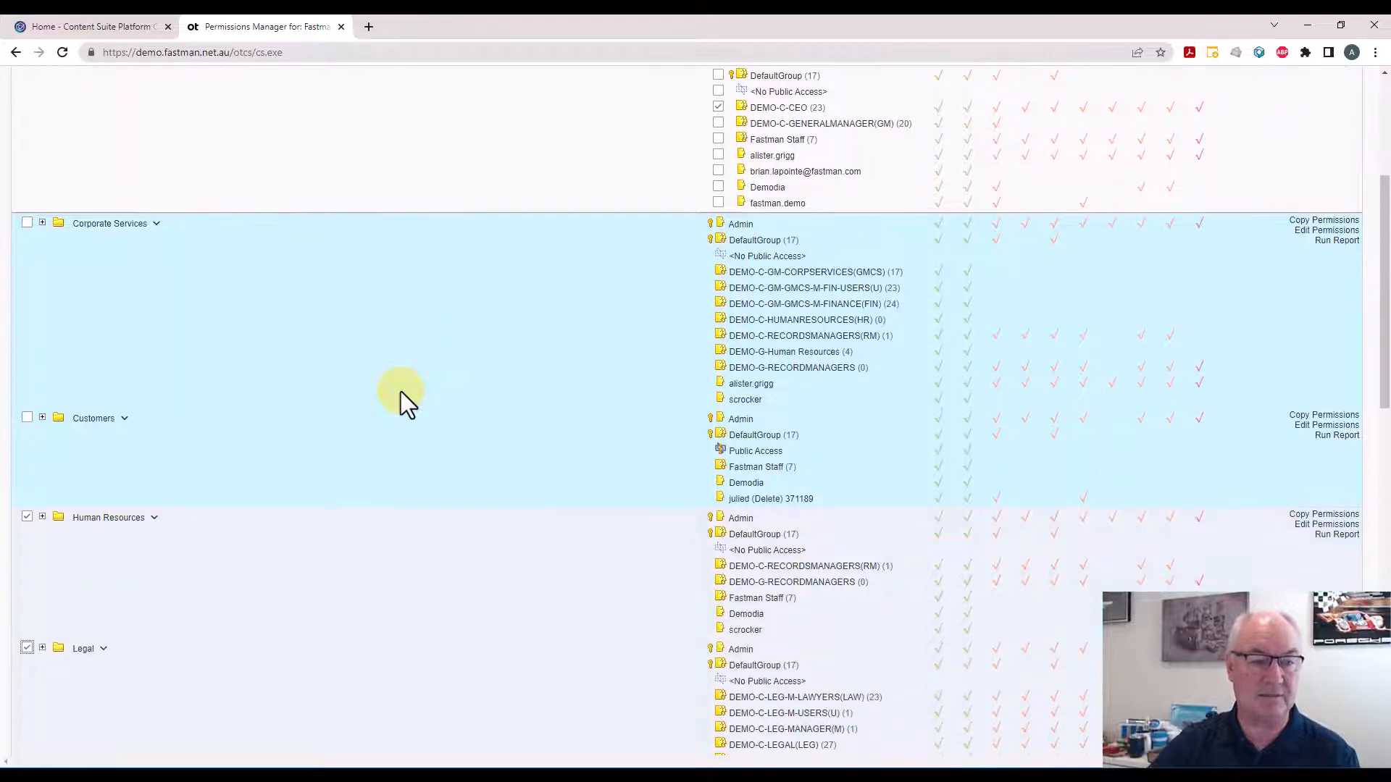
{"action": "scroll", "coordinate": [401, 391], "scroll_direction": "up", "scroll_amount": 3}
{"action": "left_click", "coordinate": [46, 173]}
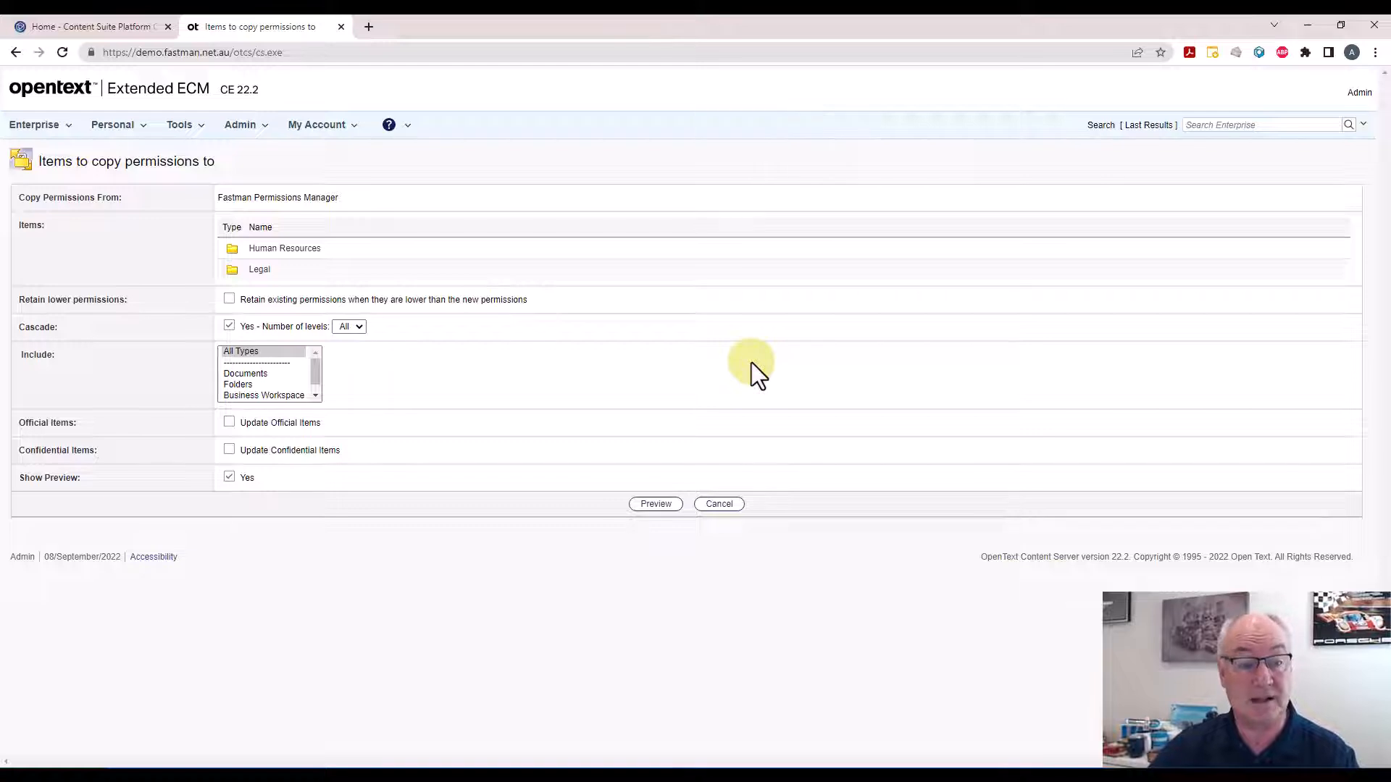
{"action": "left_click", "coordinate": [249, 374]}
{"action": "left_click", "coordinate": [252, 384]}
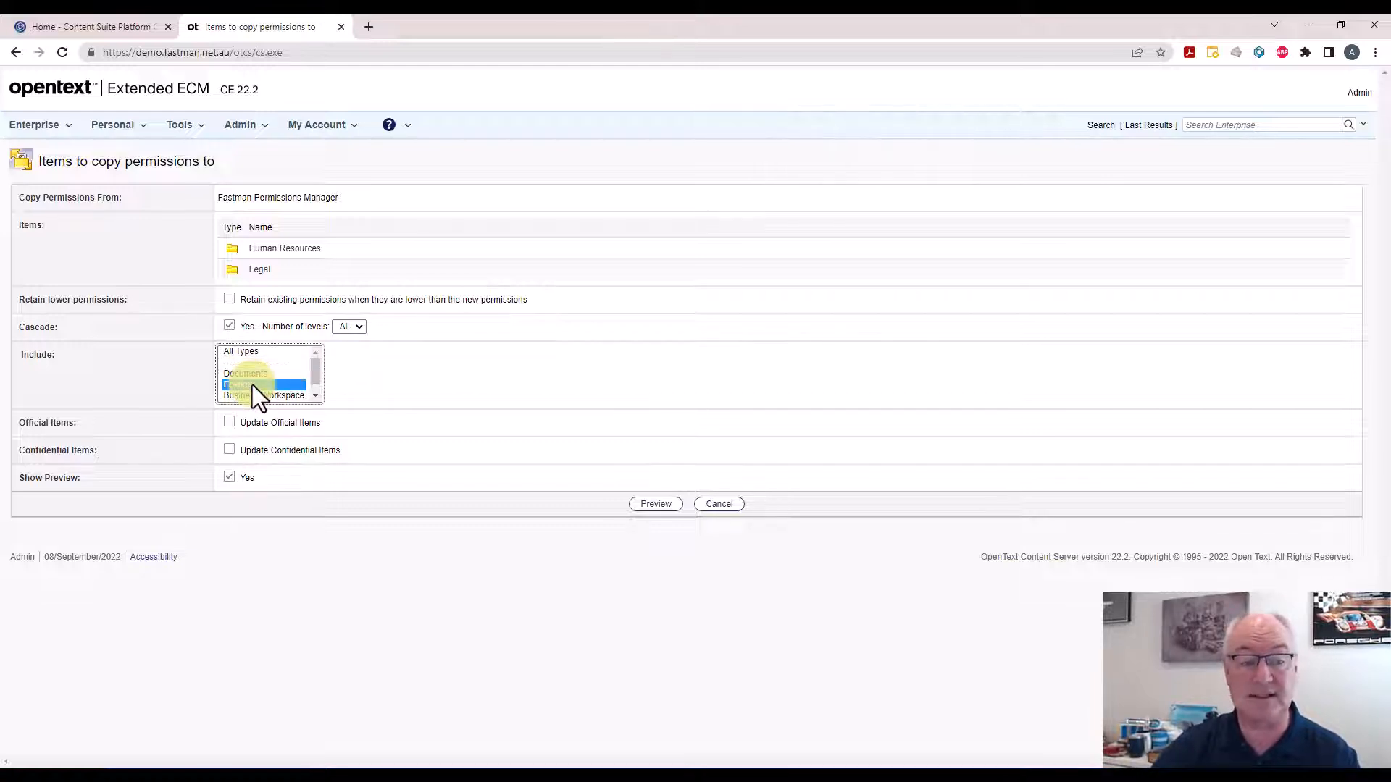
{"action": "left_click", "coordinate": [259, 355]}
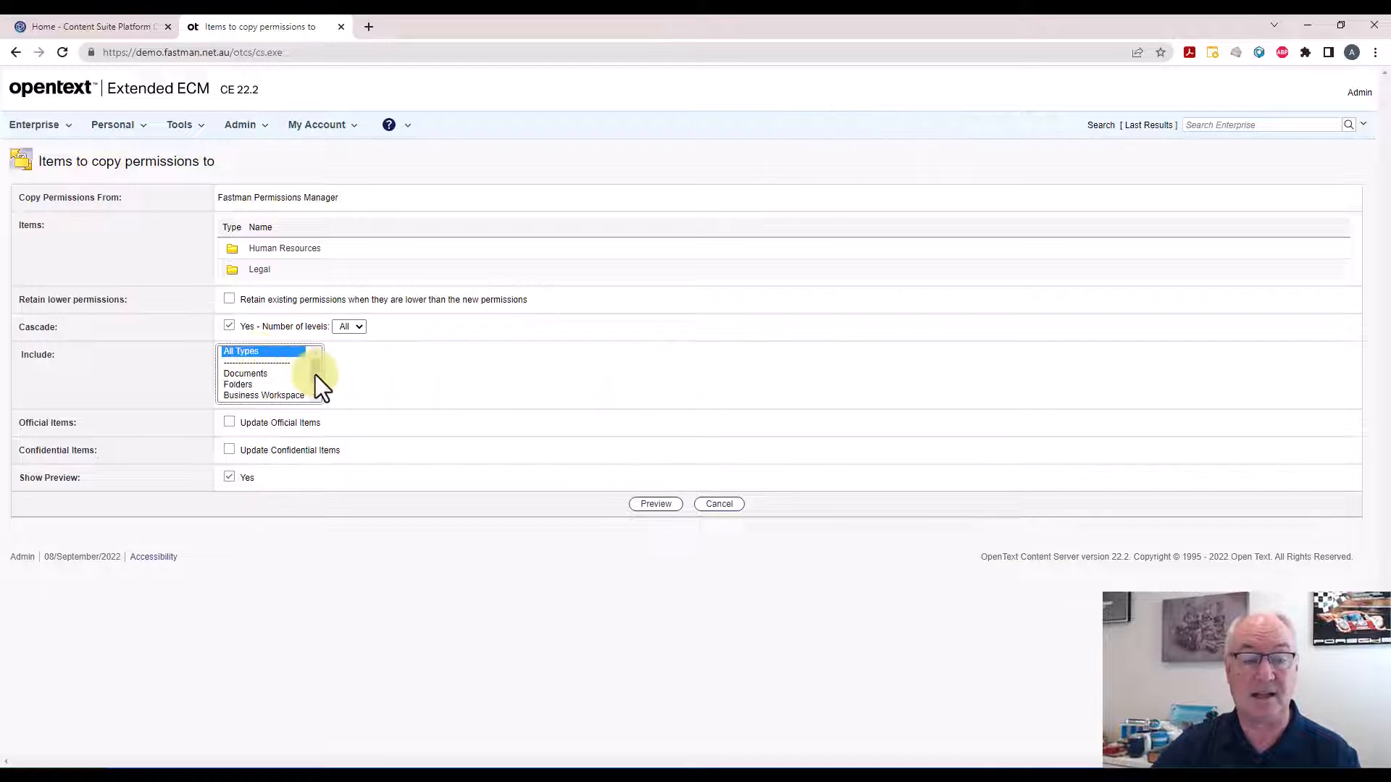
{"action": "scroll", "coordinate": [315, 384], "scroll_direction": "down", "scroll_amount": 1}
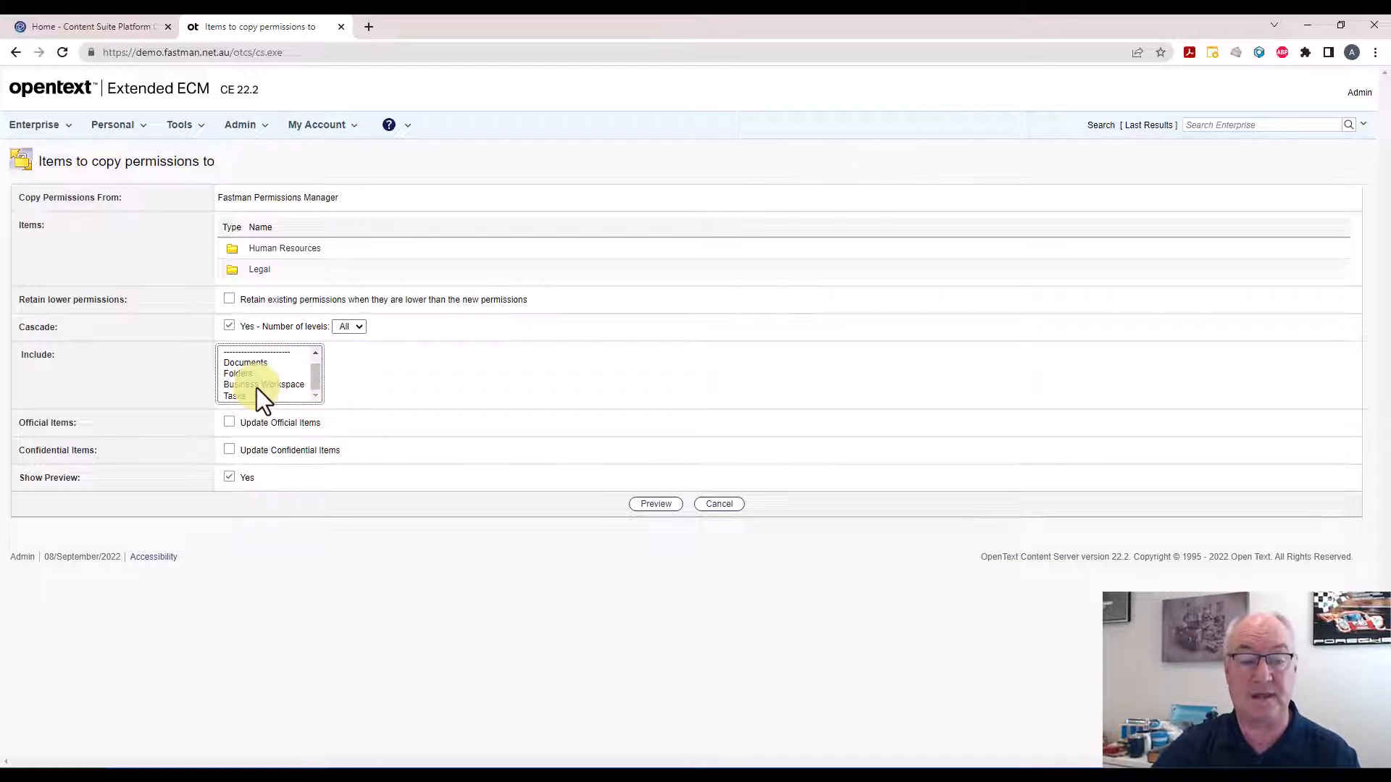
{"action": "scroll", "coordinate": [319, 381], "scroll_direction": "up", "scroll_amount": 1}
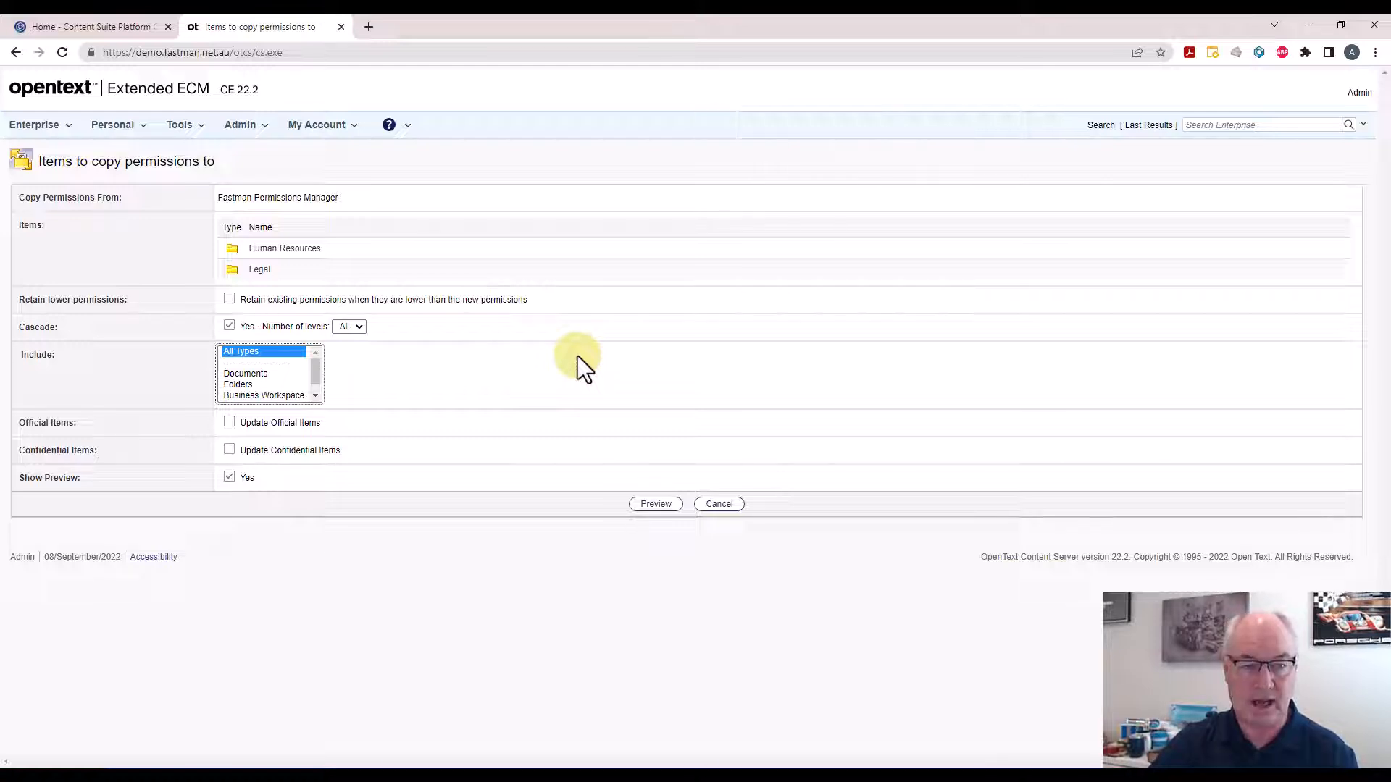
Set the cascade number of levels to All and include All Types
{"action": "left_click", "coordinate": [359, 326]}
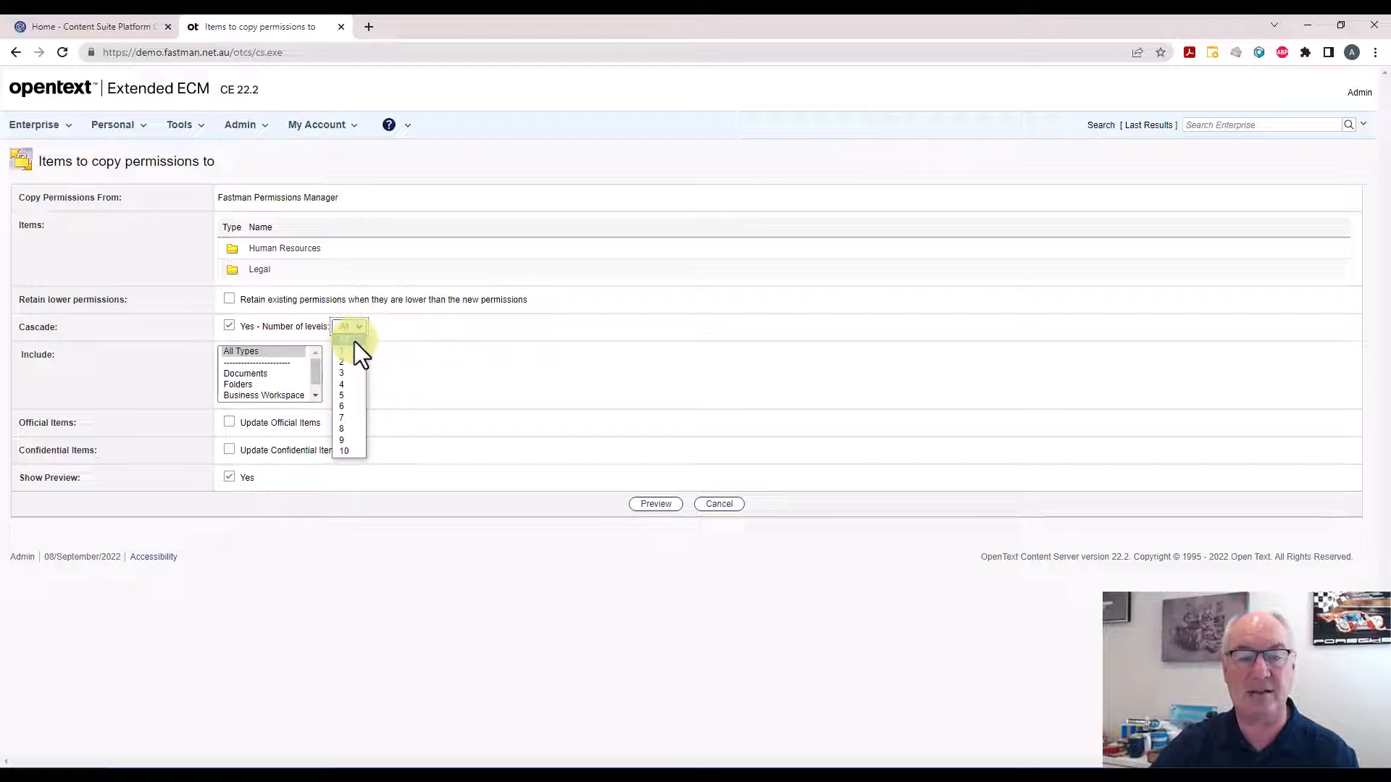
{"action": "left_click", "coordinate": [354, 341]}
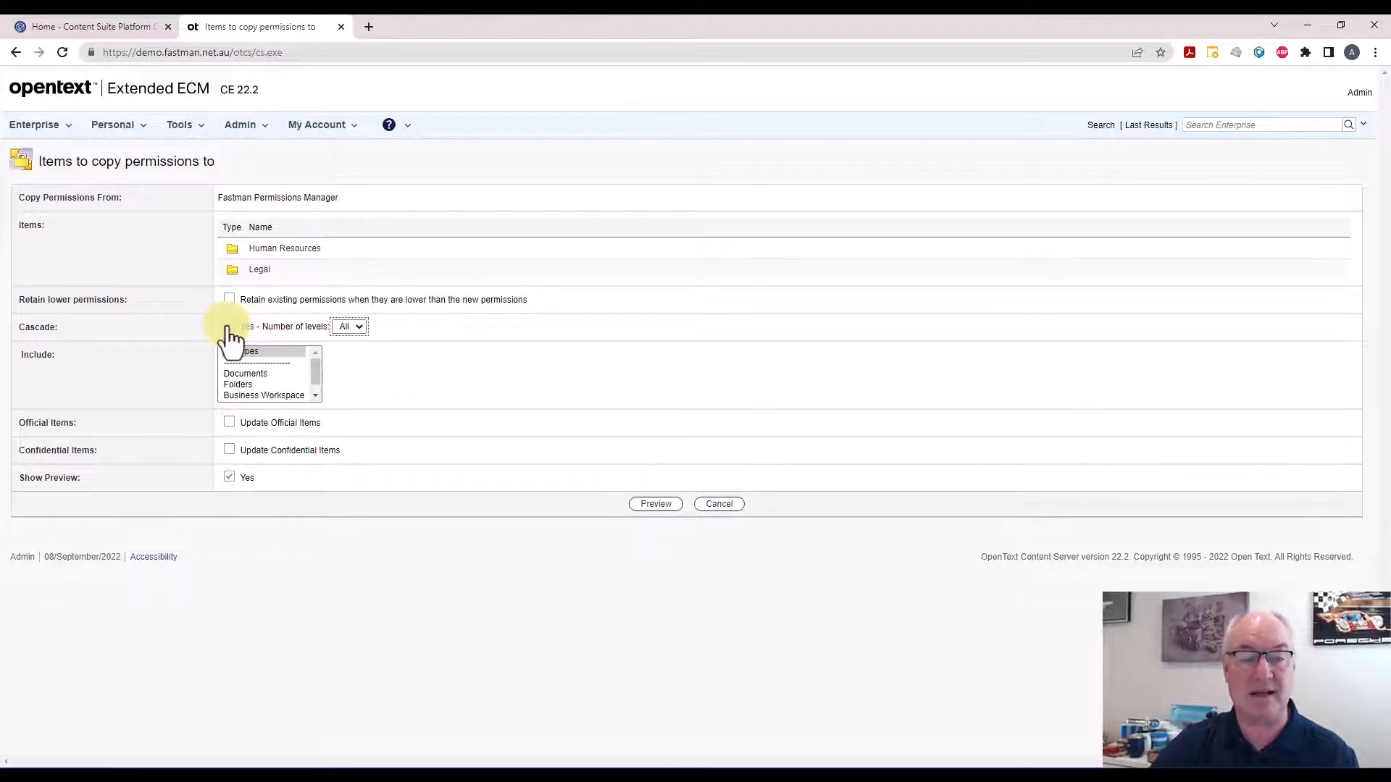
{"action": "left_click", "coordinate": [363, 327]}
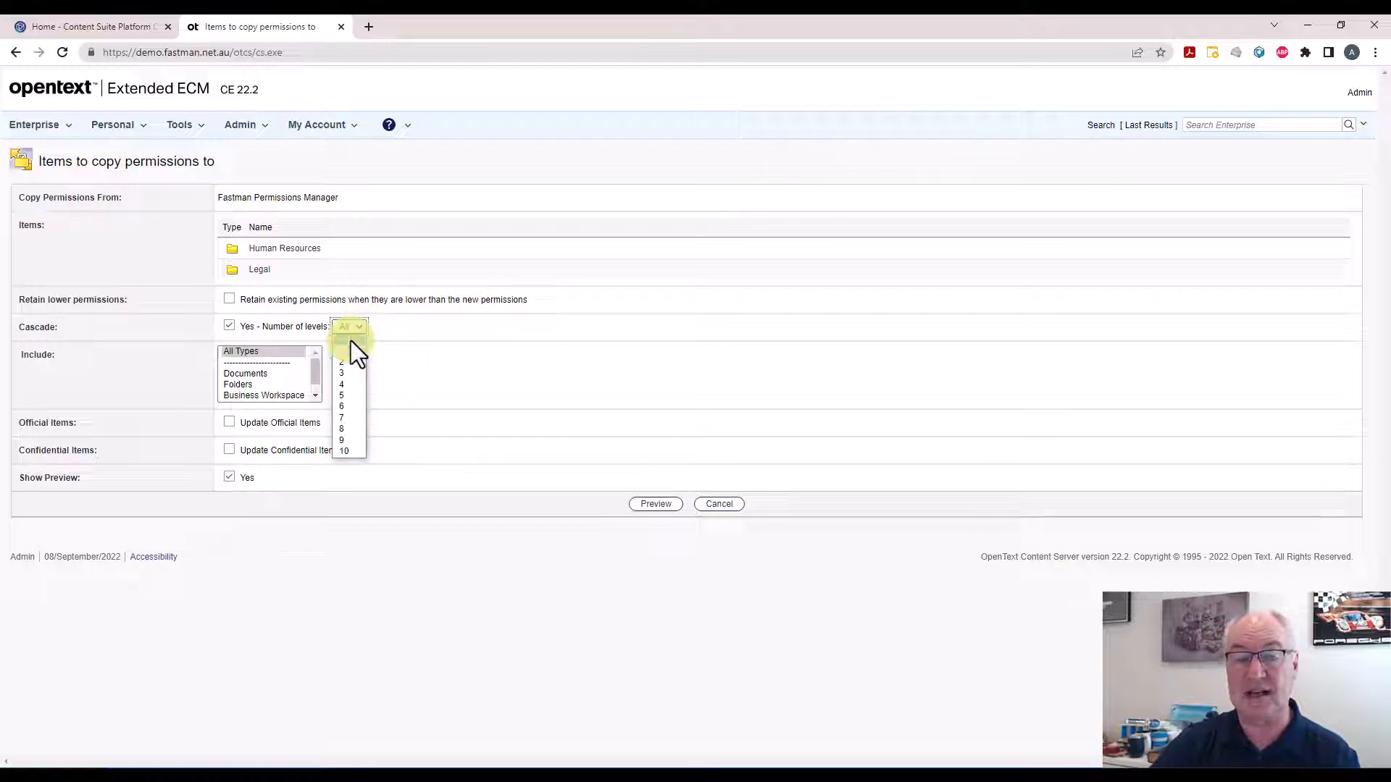
{"action": "left_click", "coordinate": [351, 340]}
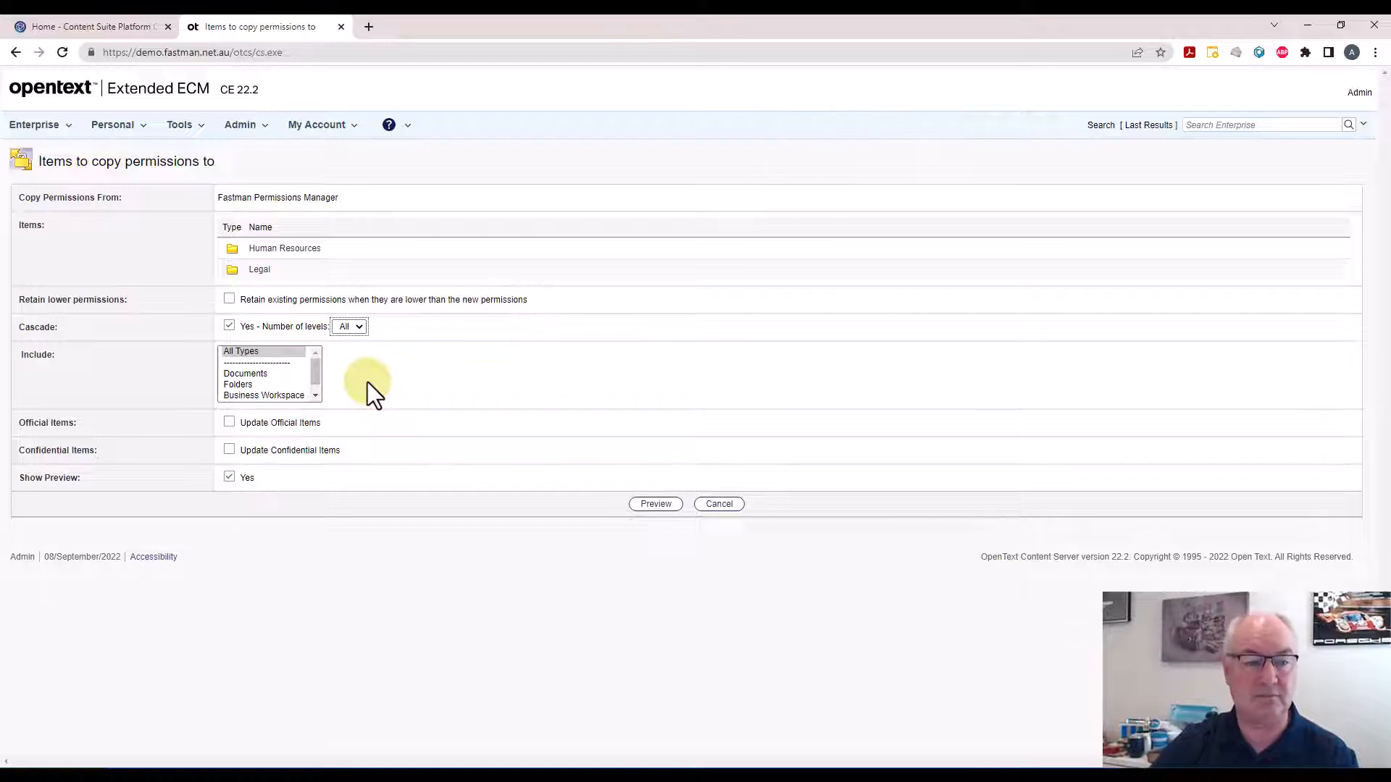
{"action": "left_click", "coordinate": [246, 354]}
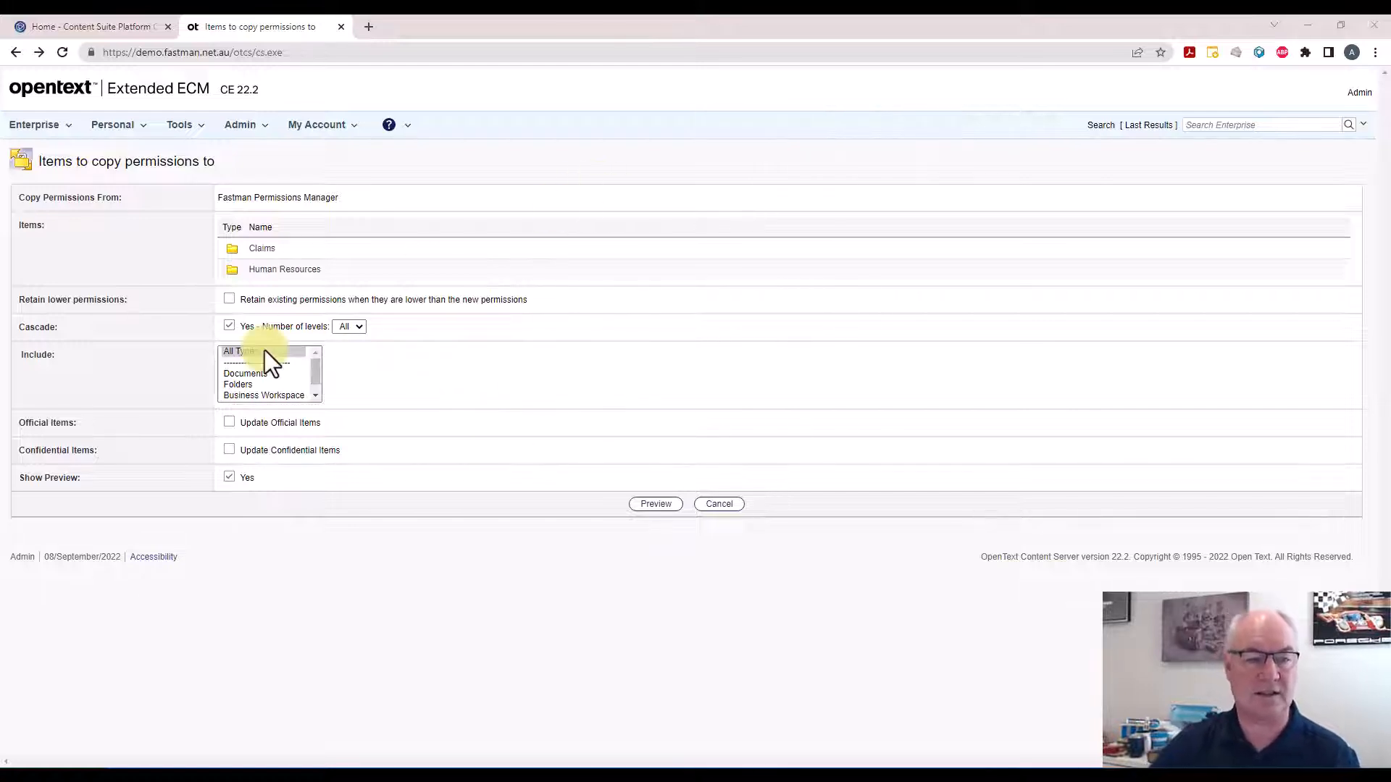
{"action": "left_click", "coordinate": [264, 350]}
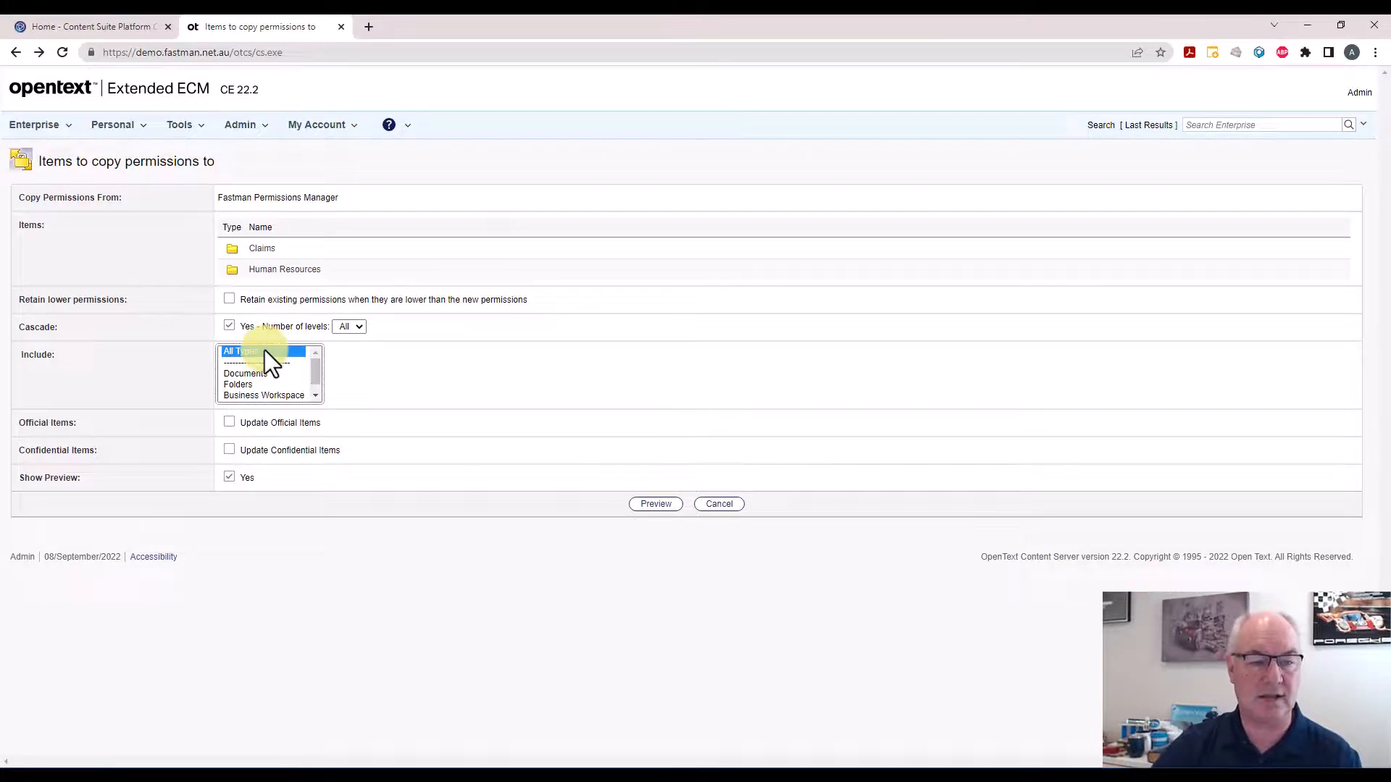
Preview the copy, run Copy Permissions on the target folders, and finish with Done
{"action": "left_click", "coordinate": [657, 505]}
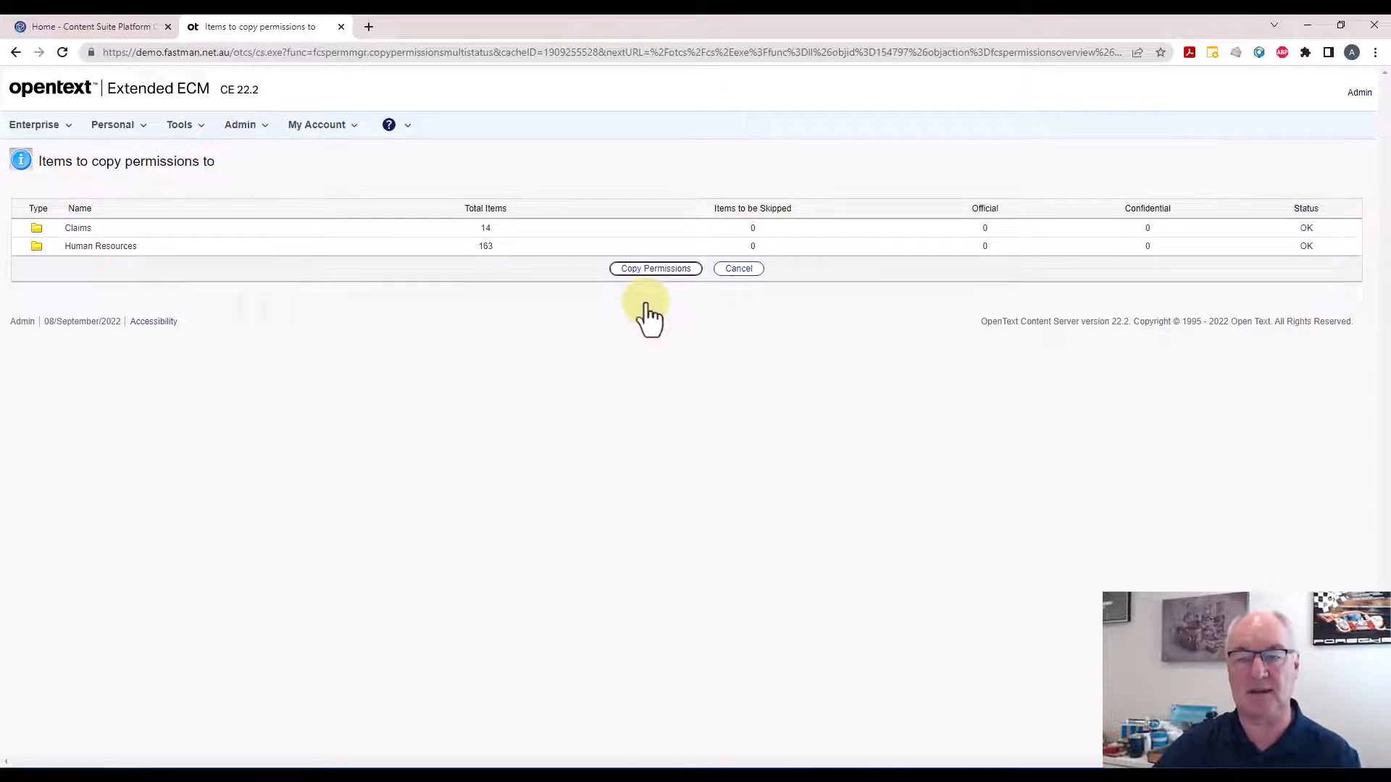
{"action": "left_click", "coordinate": [660, 268]}
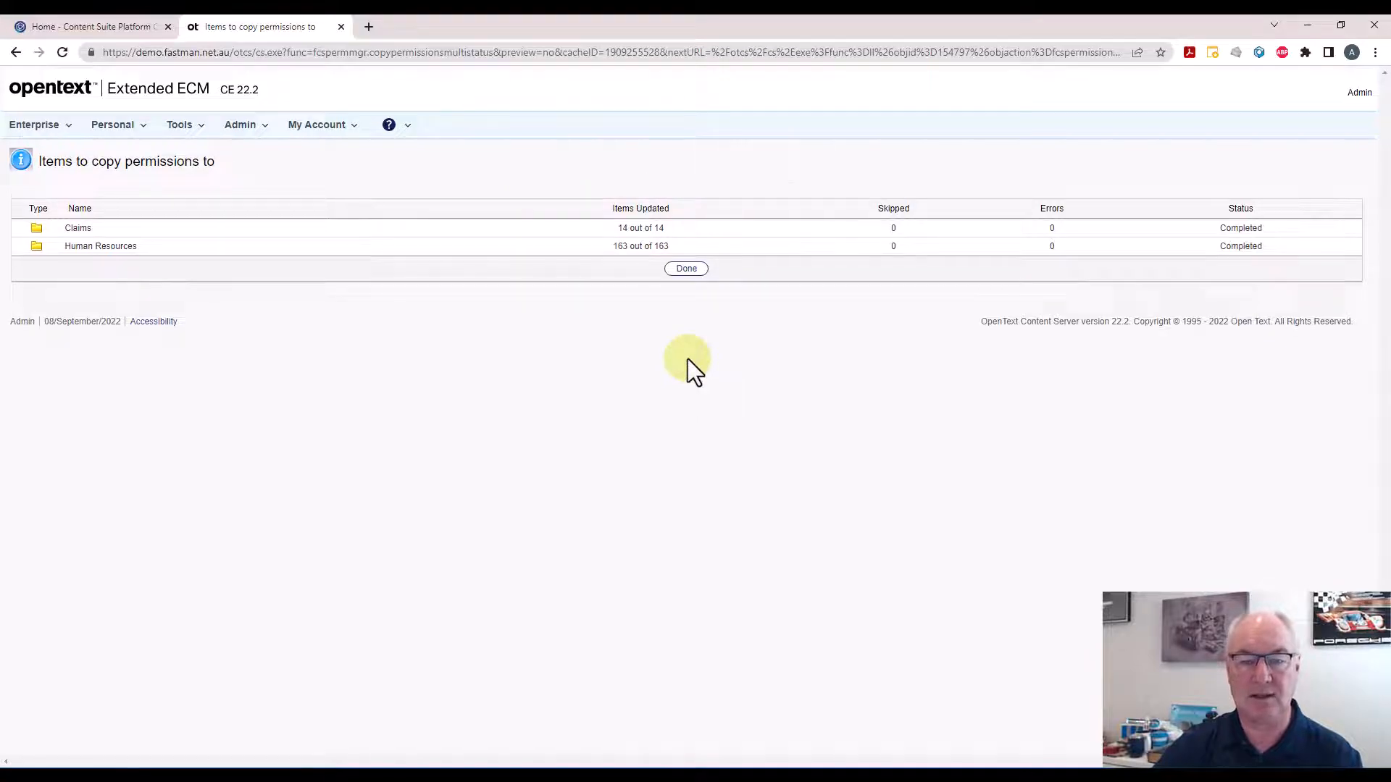
{"action": "left_click", "coordinate": [688, 271]}
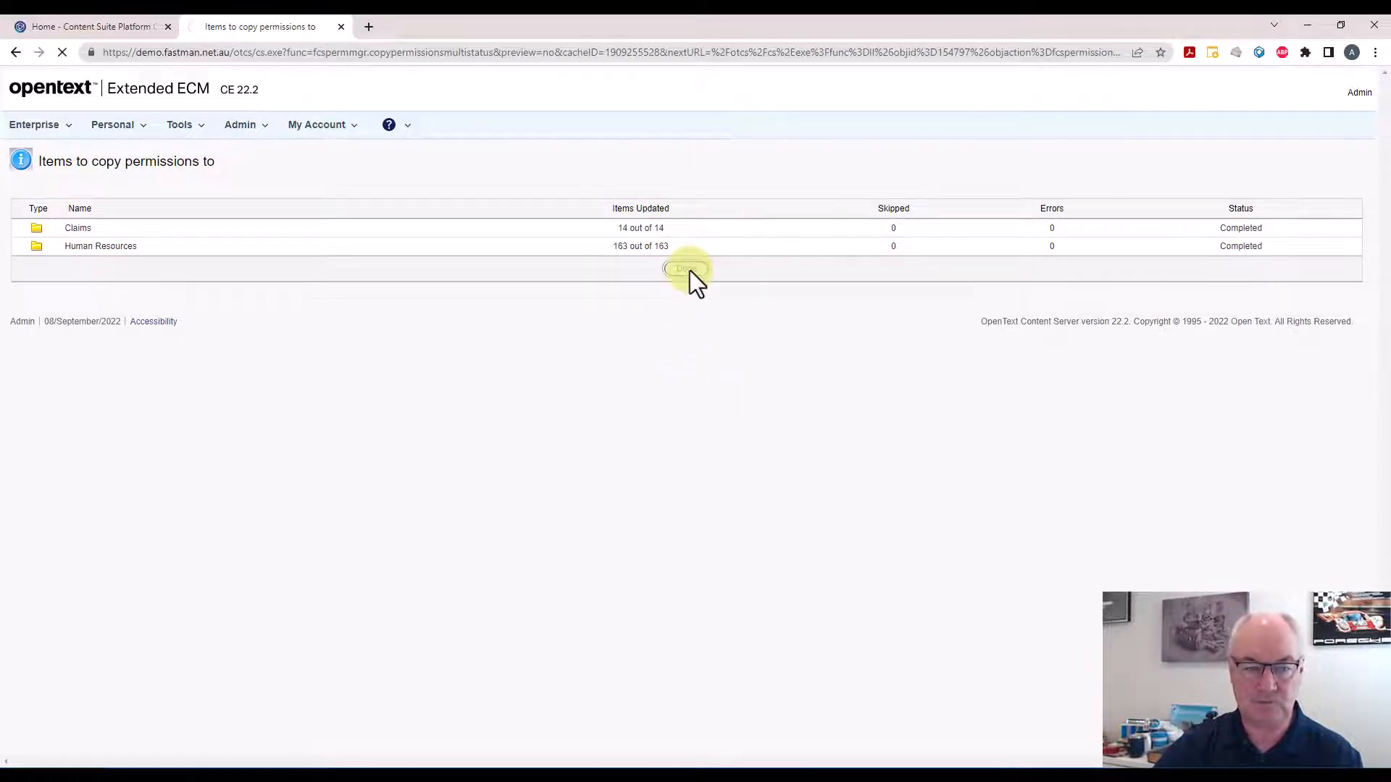
Review the updated permissions on the Human Resources and Legal folders in the permissions overview
{"action": "scroll", "coordinate": [689, 271], "scroll_direction": "down", "scroll_amount": 5}
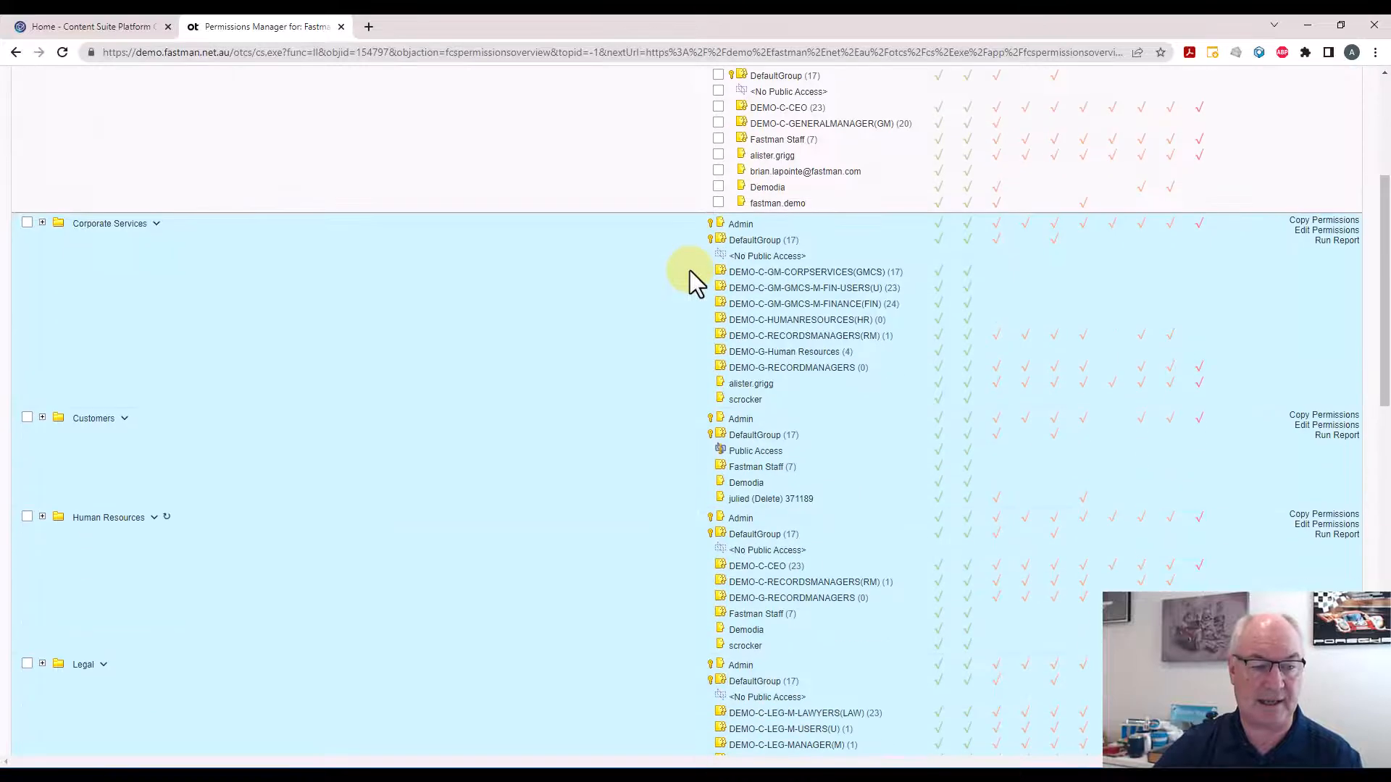
{"action": "scroll", "coordinate": [690, 271], "scroll_direction": "down", "scroll_amount": 3}
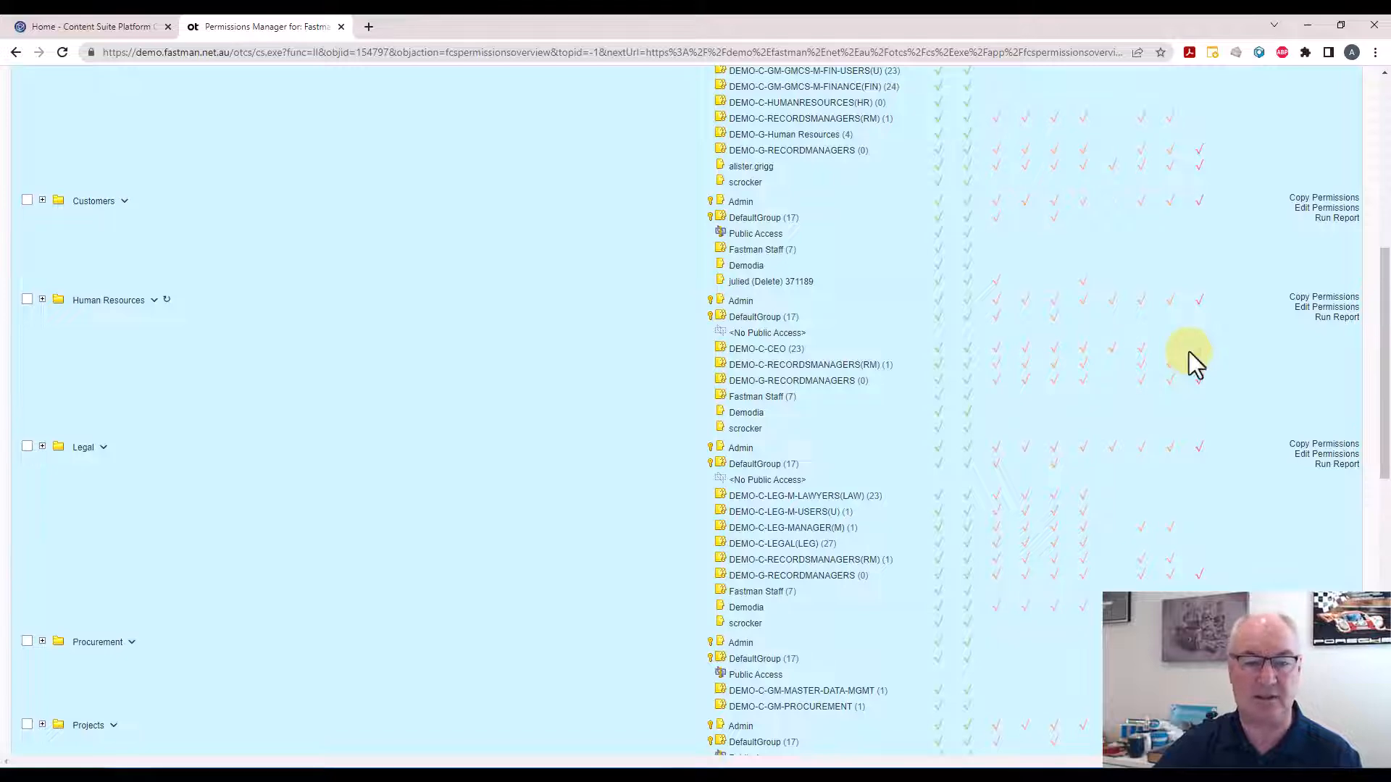
{"action": "scroll", "coordinate": [1189, 353], "scroll_direction": "up", "scroll_amount": 3}
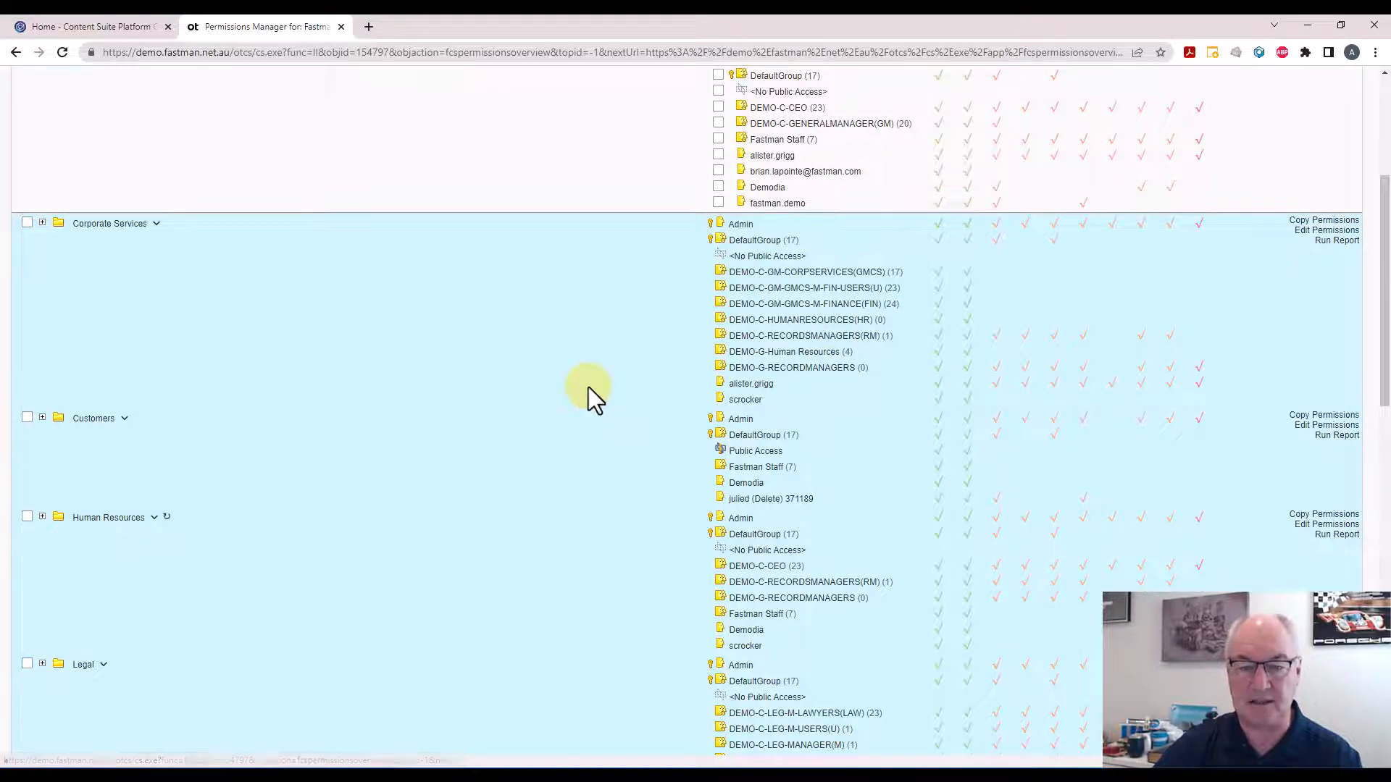
{"action": "scroll", "coordinate": [588, 388], "scroll_direction": "down", "scroll_amount": 3}
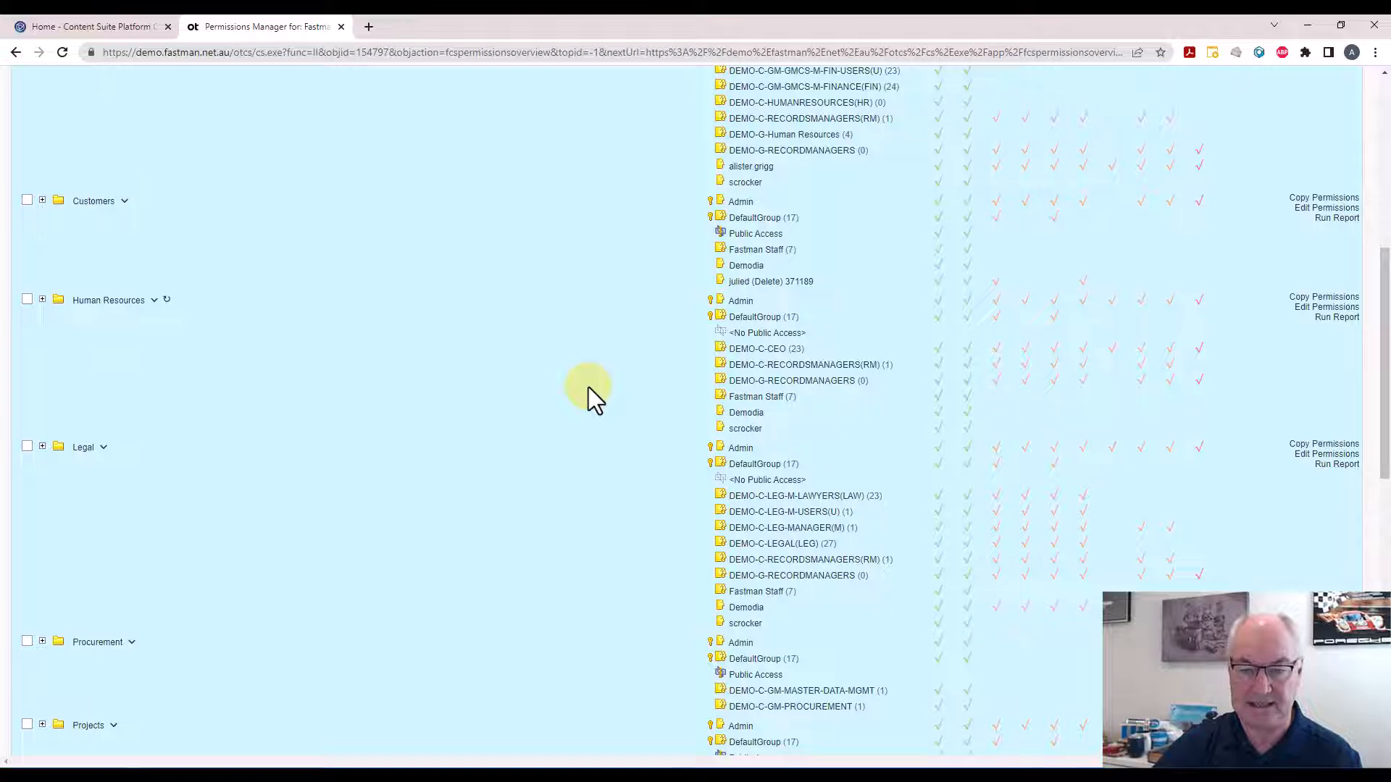
{"action": "scroll", "coordinate": [588, 395], "scroll_direction": "up", "scroll_amount": 1}
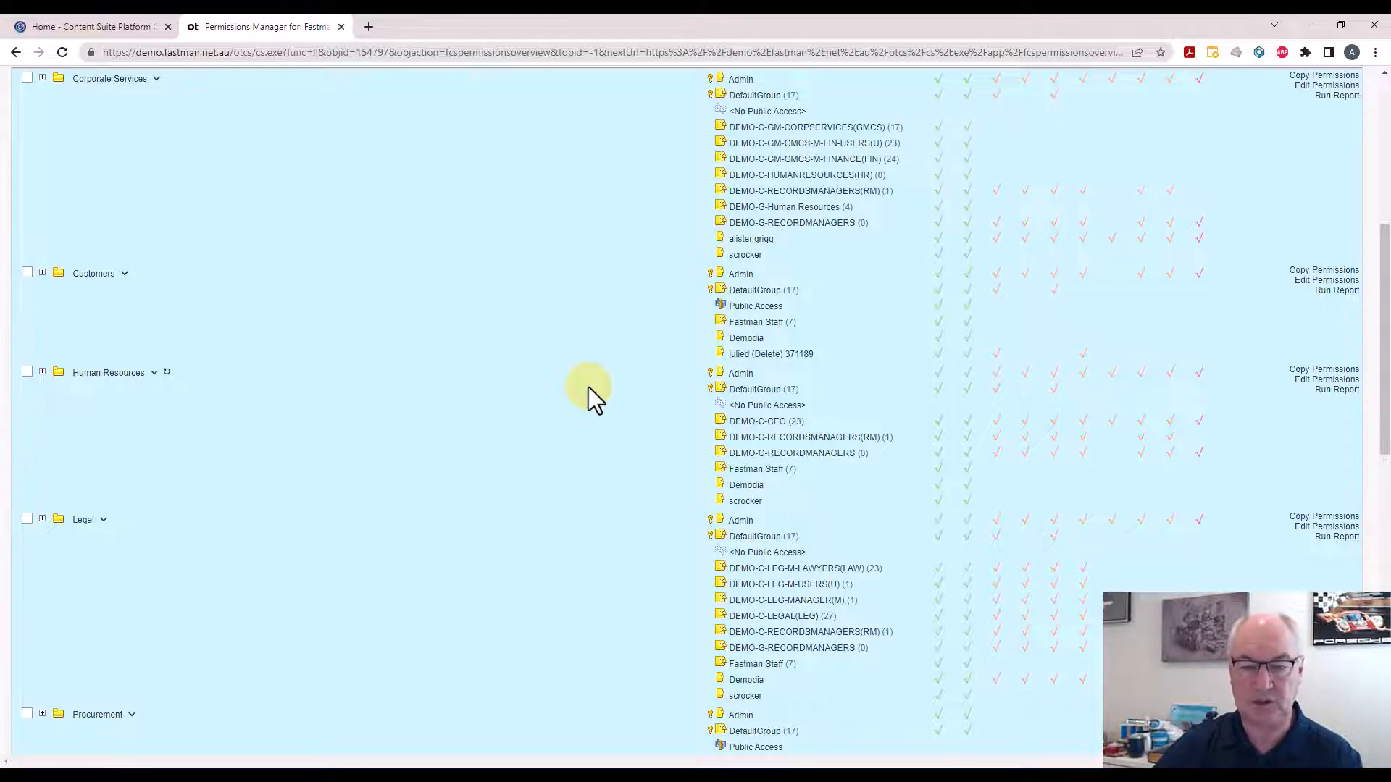
{"action": "scroll", "coordinate": [588, 388], "scroll_direction": "up", "scroll_amount": 1}
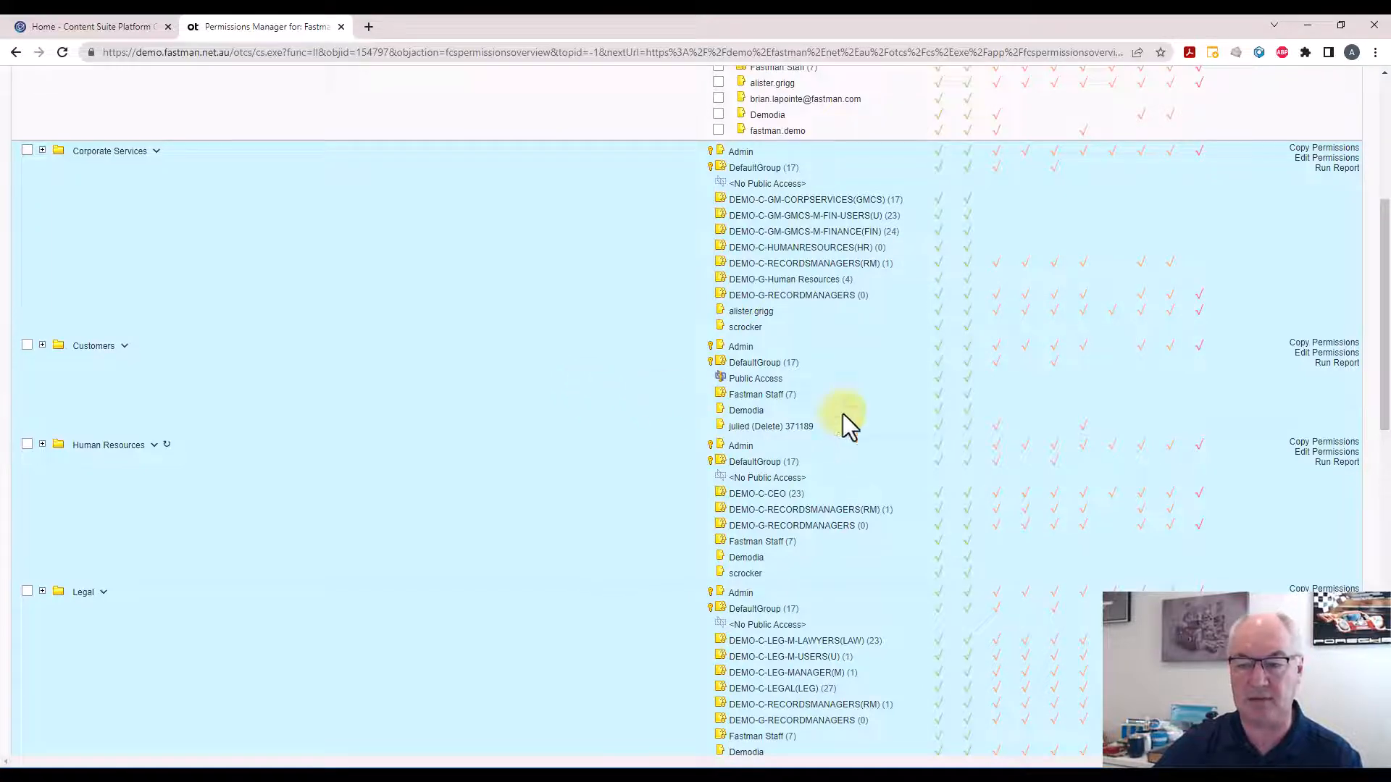
Run the Show Audit Records report for the Human Resources folder and examine its audit entries
{"action": "left_click", "coordinate": [1328, 465]}
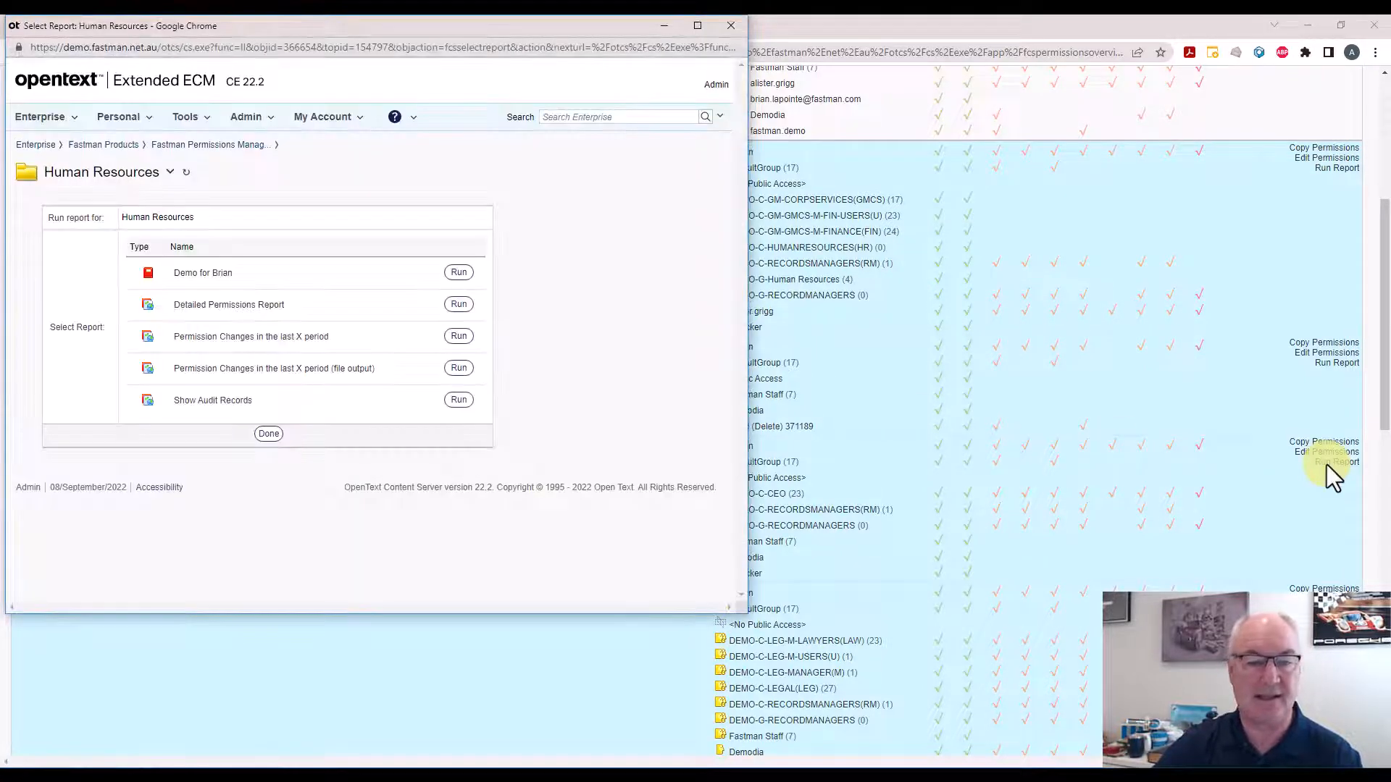
{"action": "left_click", "coordinate": [459, 400]}
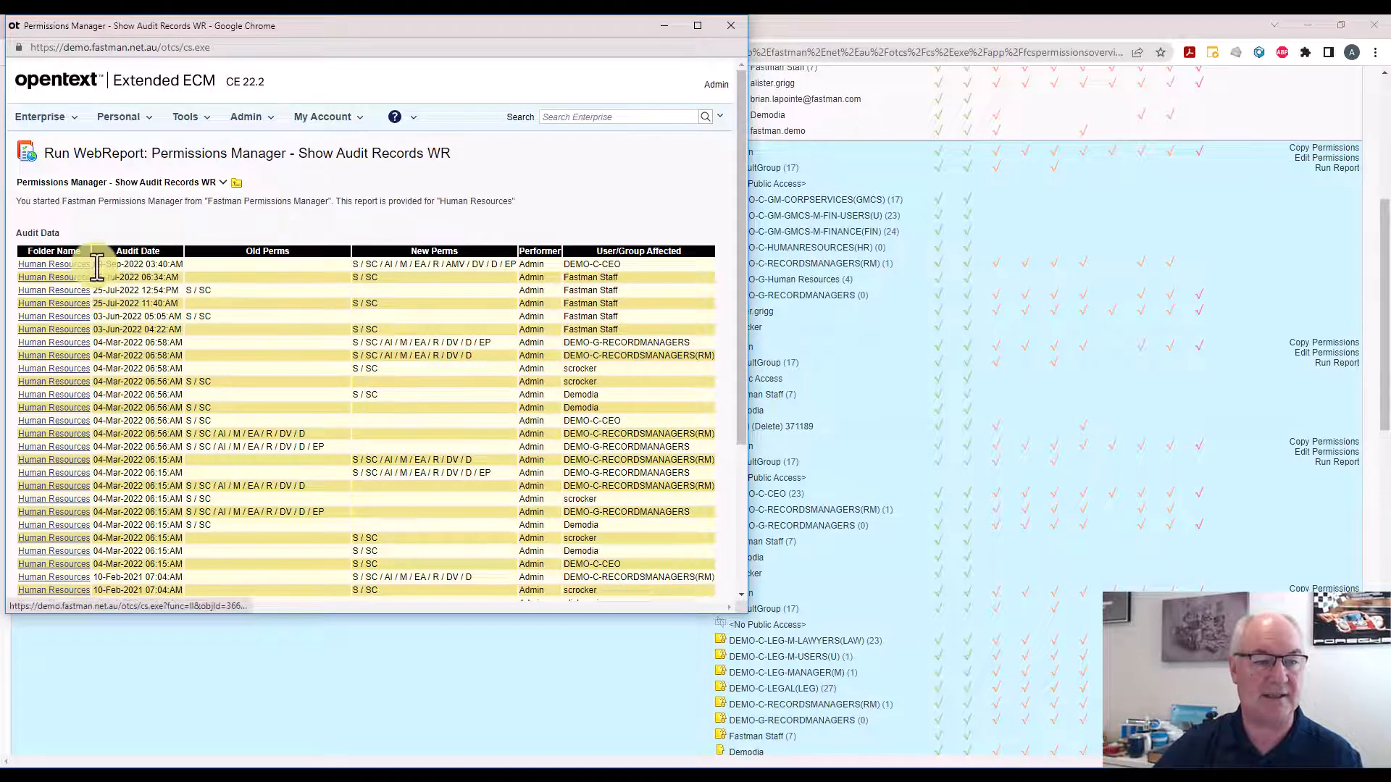
{"action": "left_click_drag", "start_coordinate": [96, 266], "coordinate": [148, 268]}
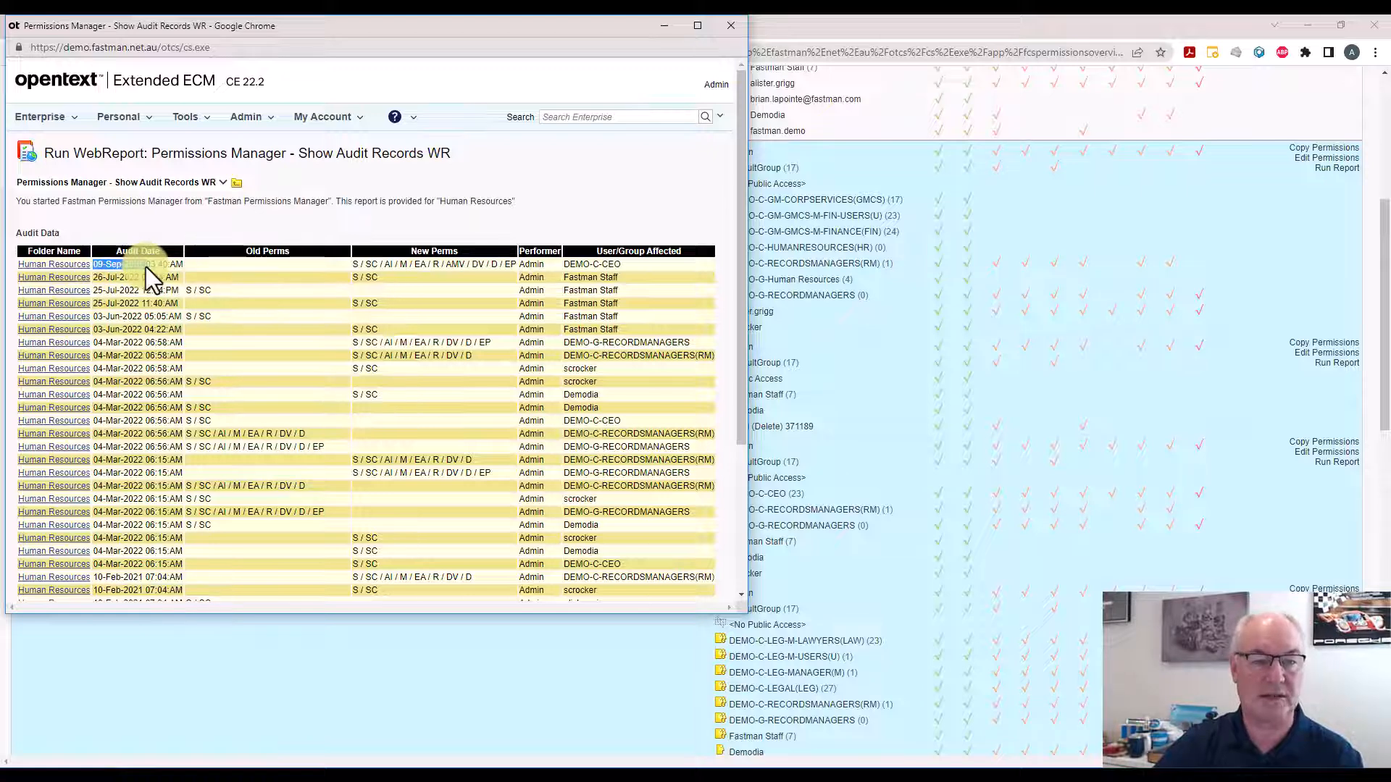
{"action": "left_click", "coordinate": [264, 262]}
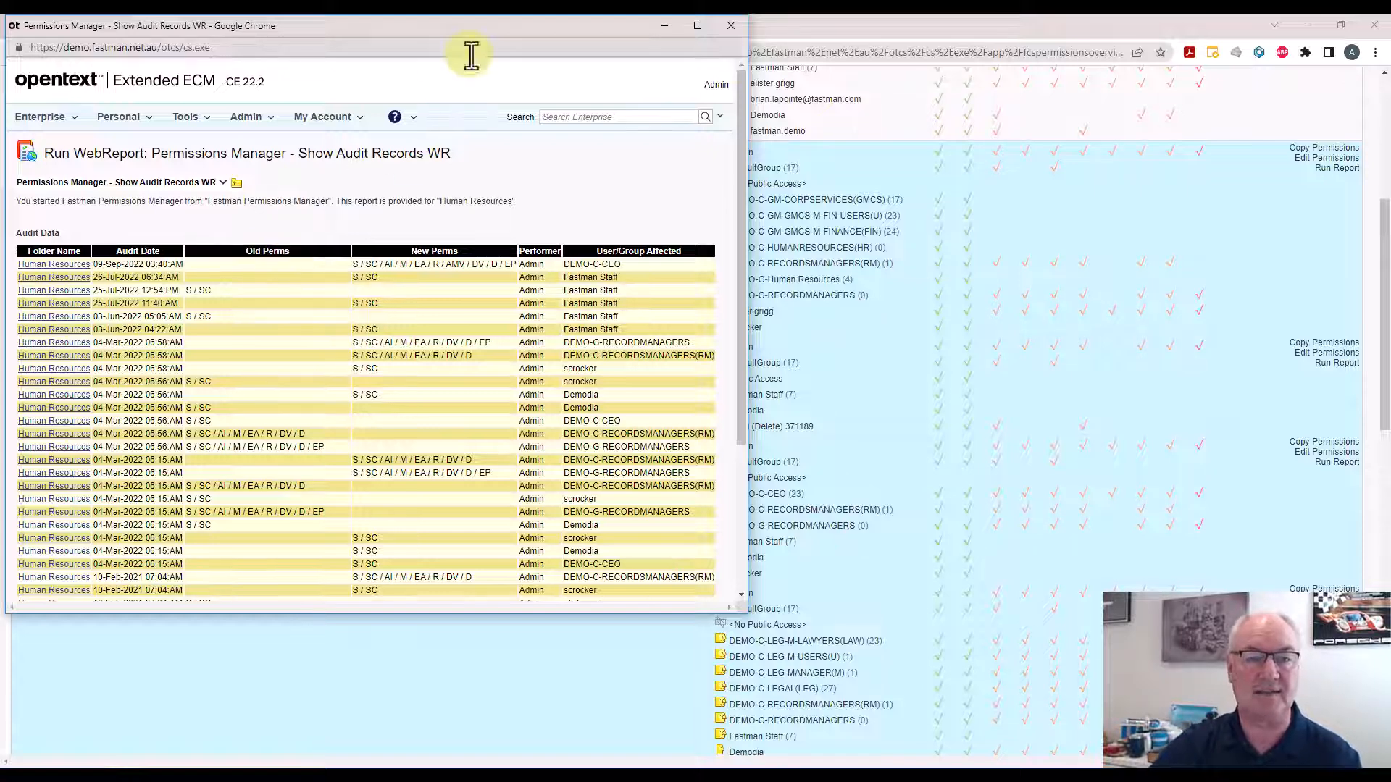
{"action": "left_click_drag", "start_coordinate": [482, 31], "coordinate": [576, 135]}
{"action": "left_click", "coordinate": [819, 133]}
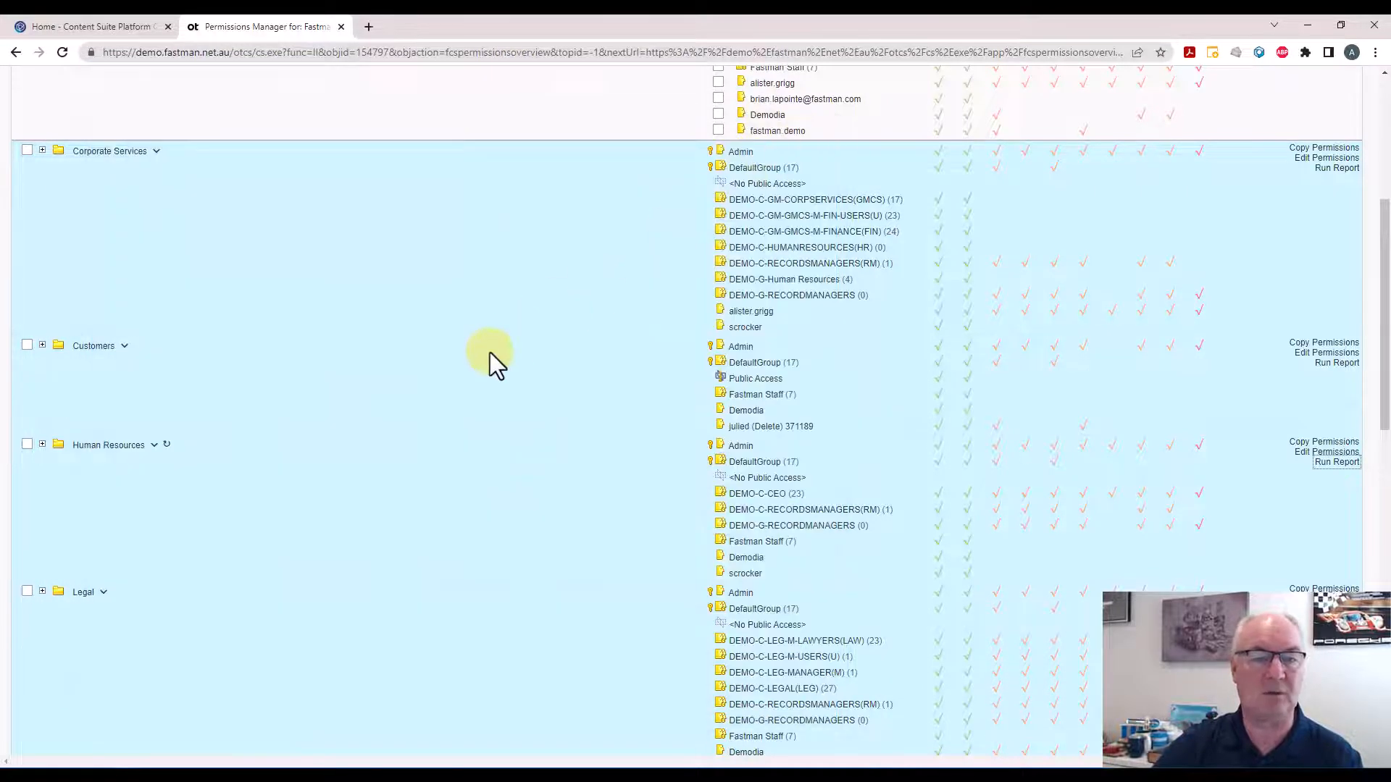
Select the Corporate Services folder and switch the permission action mode to Replace
{"action": "scroll", "coordinate": [489, 352], "scroll_direction": "up", "scroll_amount": 5}
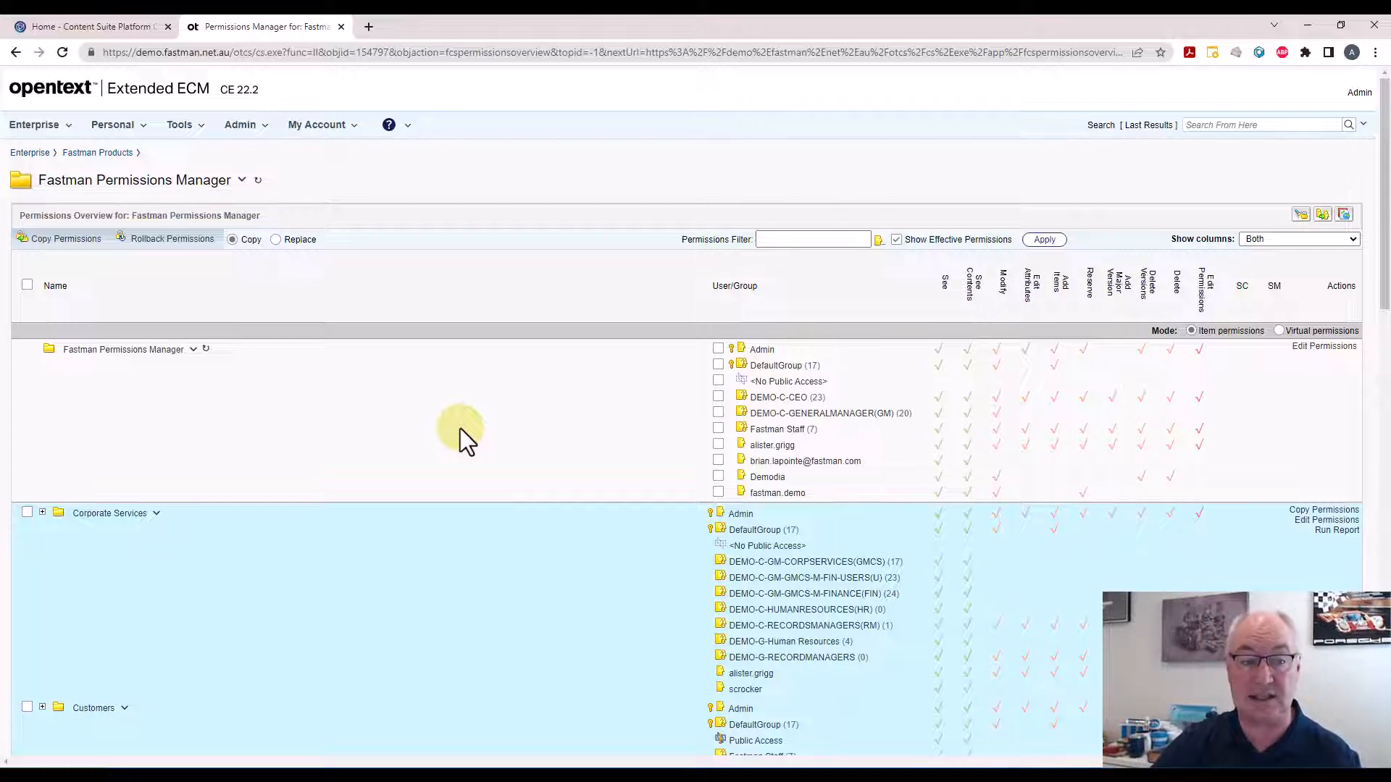
{"action": "scroll", "coordinate": [372, 454], "scroll_direction": "down", "scroll_amount": 1}
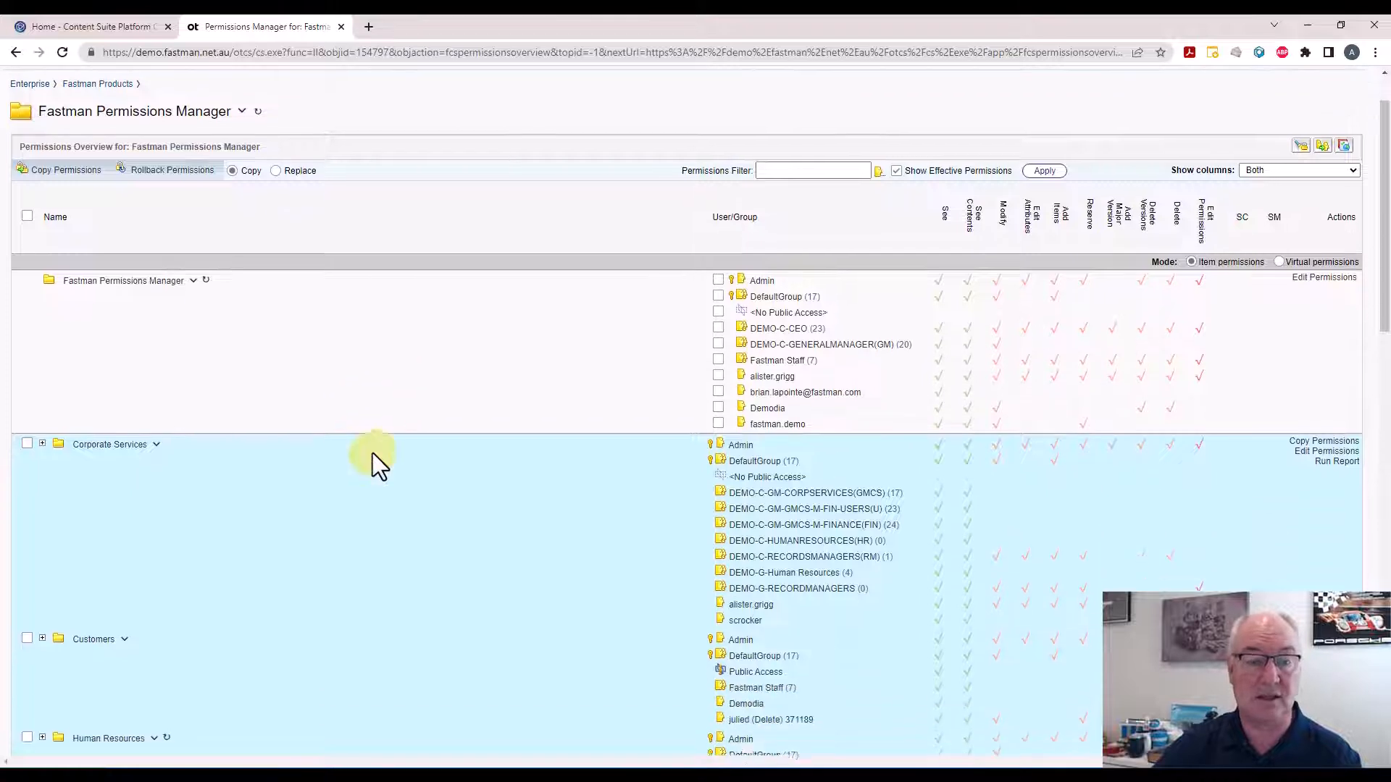
{"action": "left_click", "coordinate": [27, 440]}
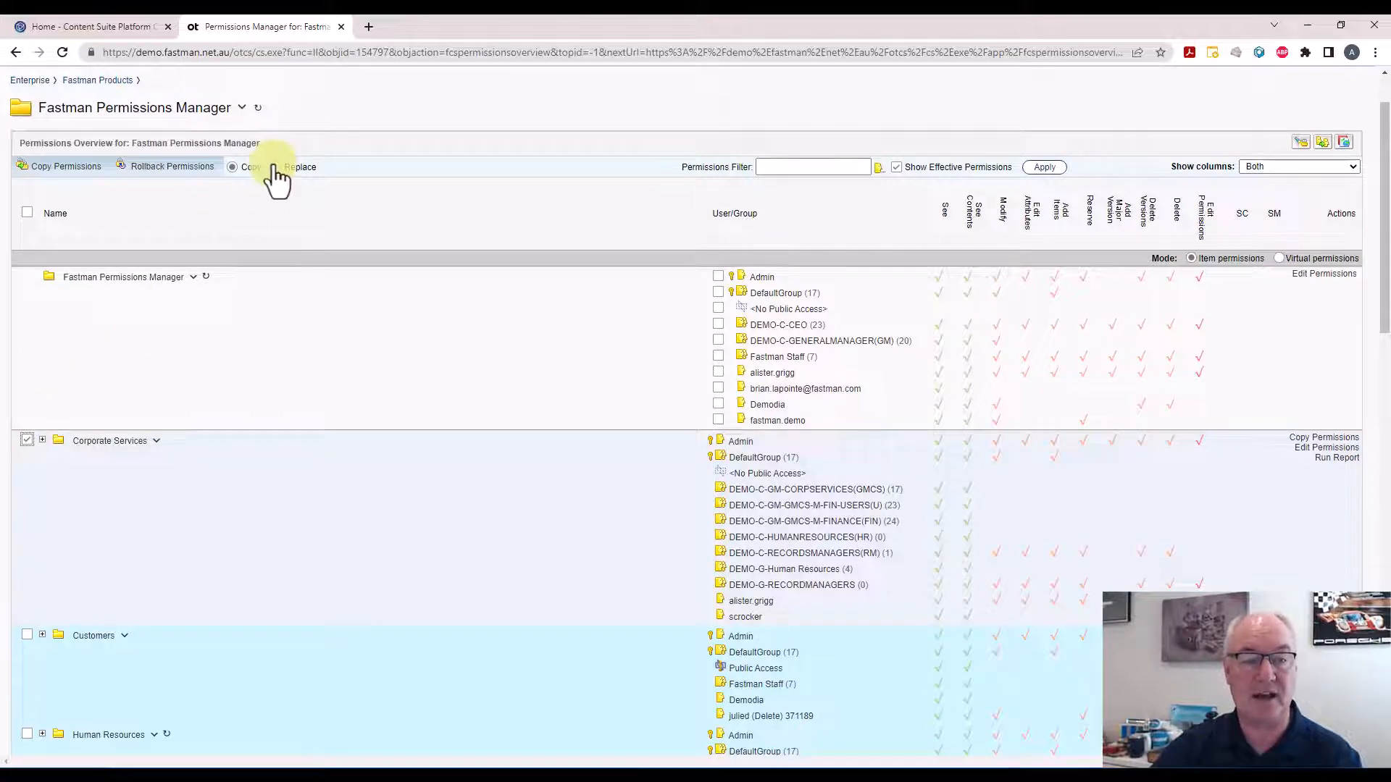
{"action": "left_click", "coordinate": [275, 168]}
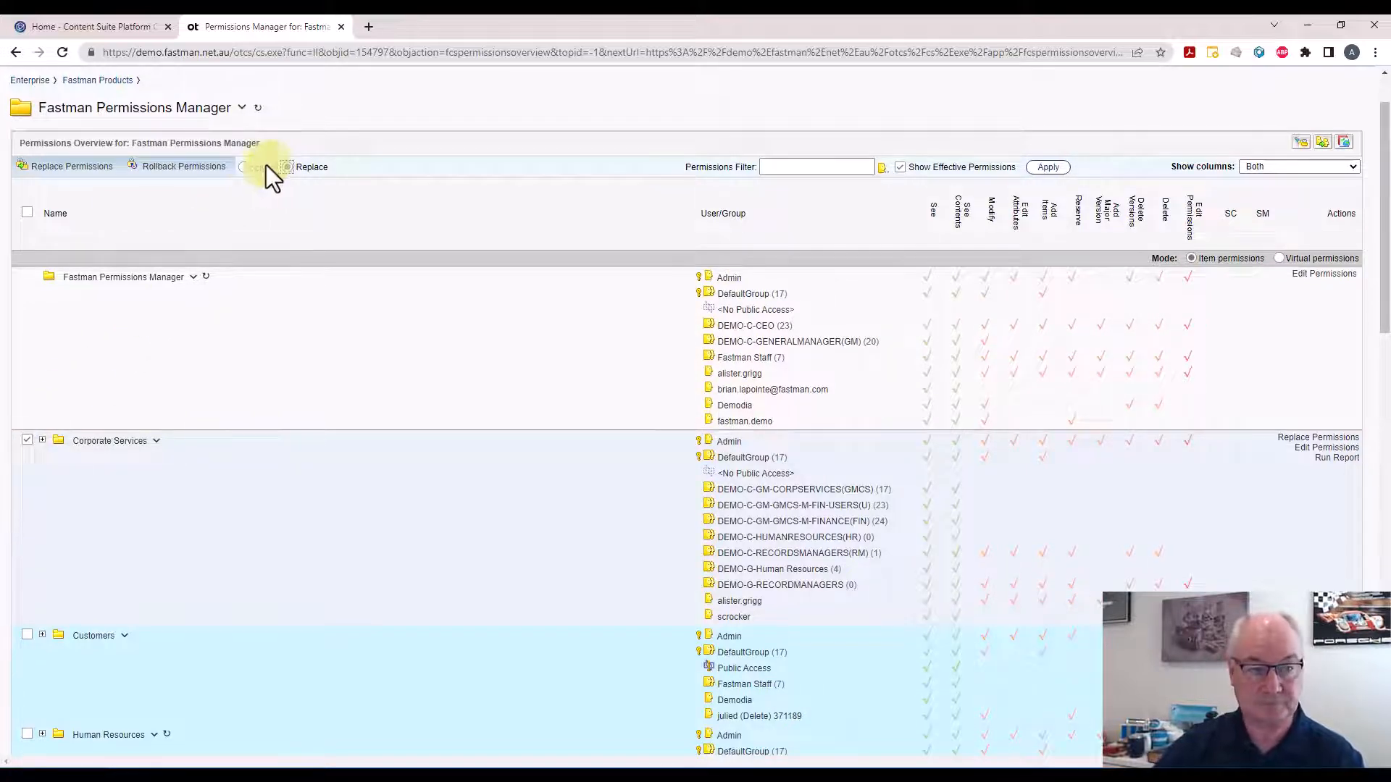
{"action": "left_click", "coordinate": [245, 171]}
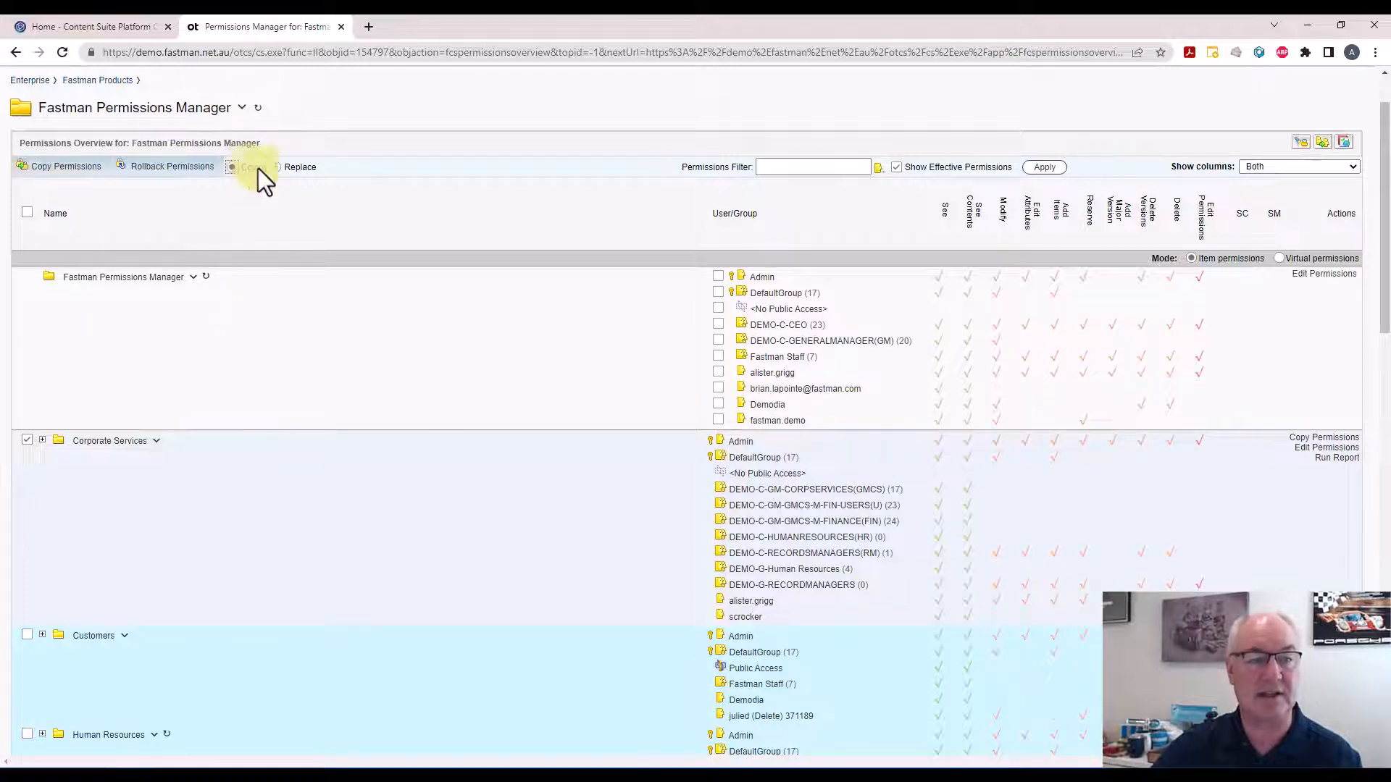
{"action": "left_click", "coordinate": [274, 168]}
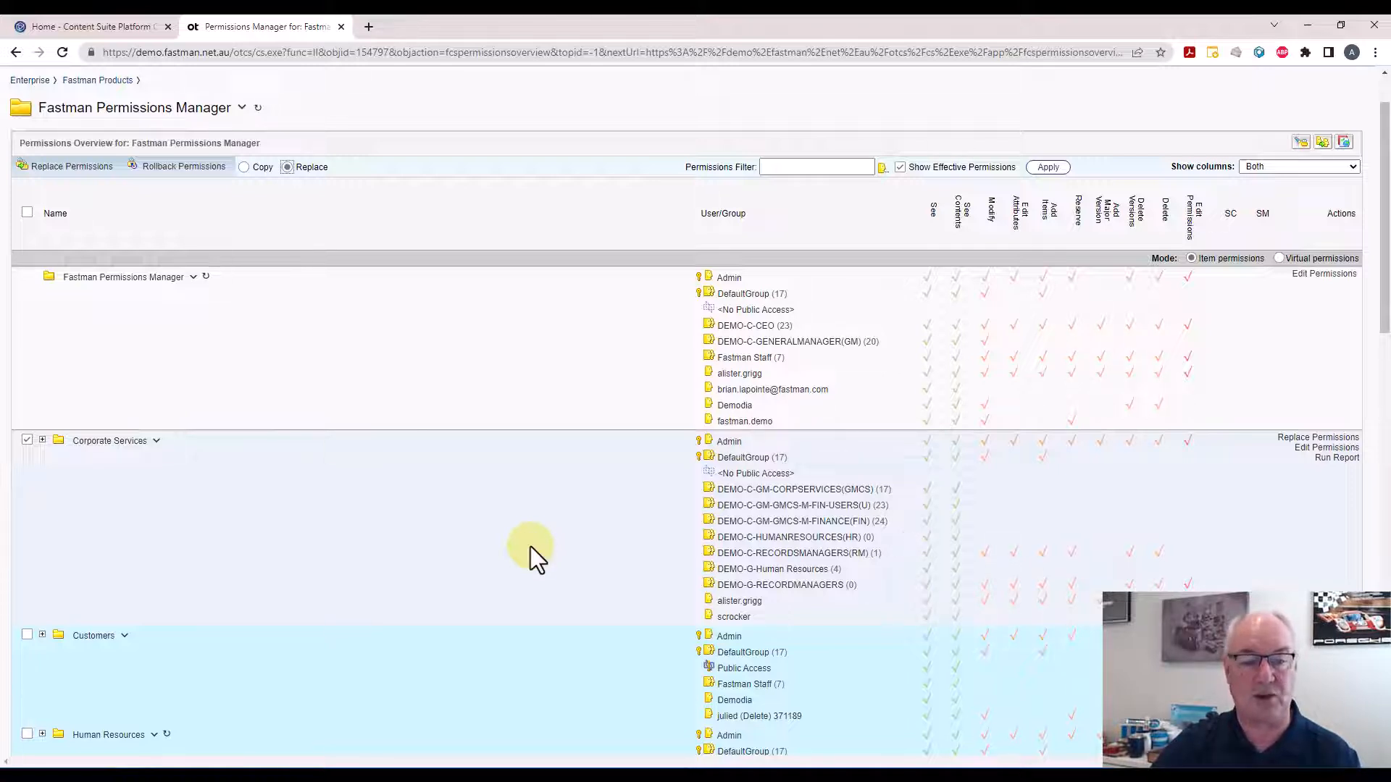
Start Replace Permissions for Corporate Services, clear Retain owner, Retain owner group and Retain roles, and include All Types
{"action": "left_click", "coordinate": [77, 170]}
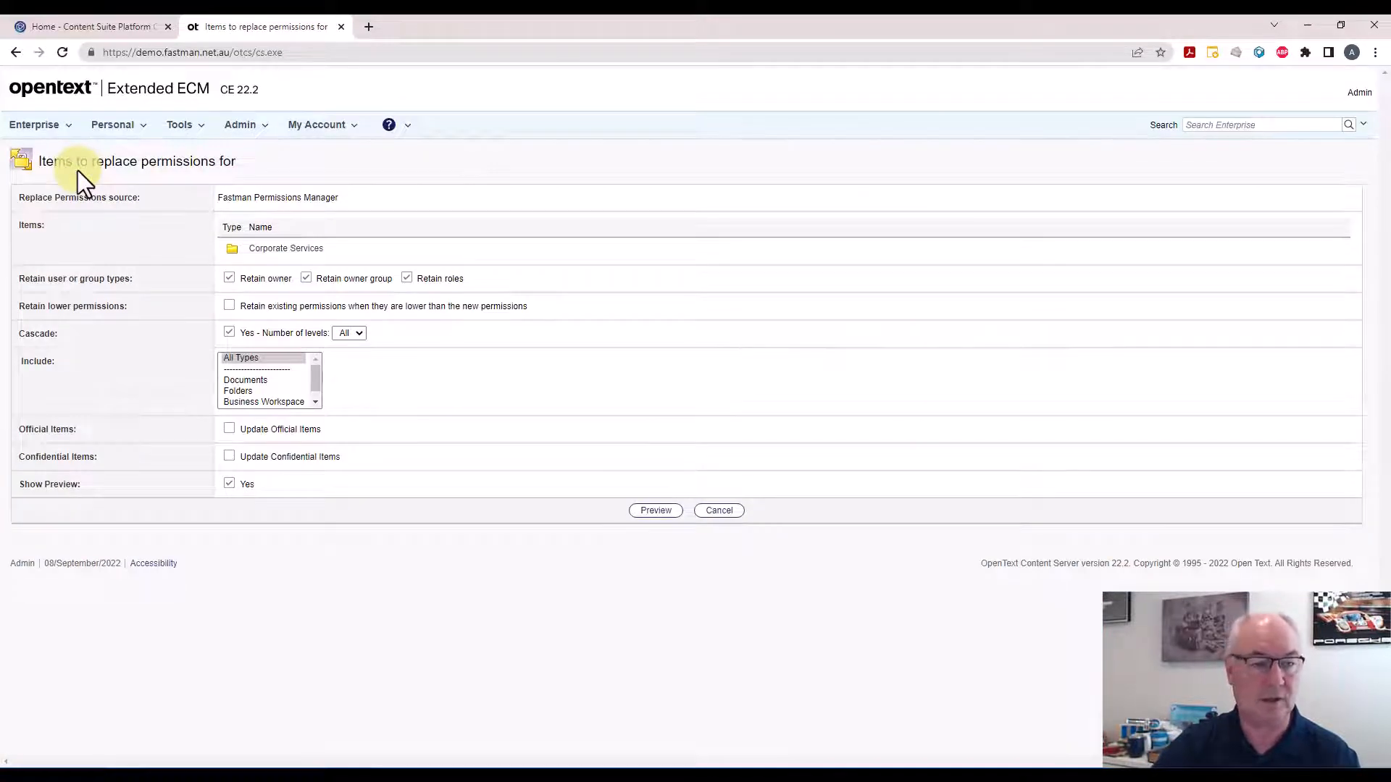
{"action": "left_click", "coordinate": [316, 284]}
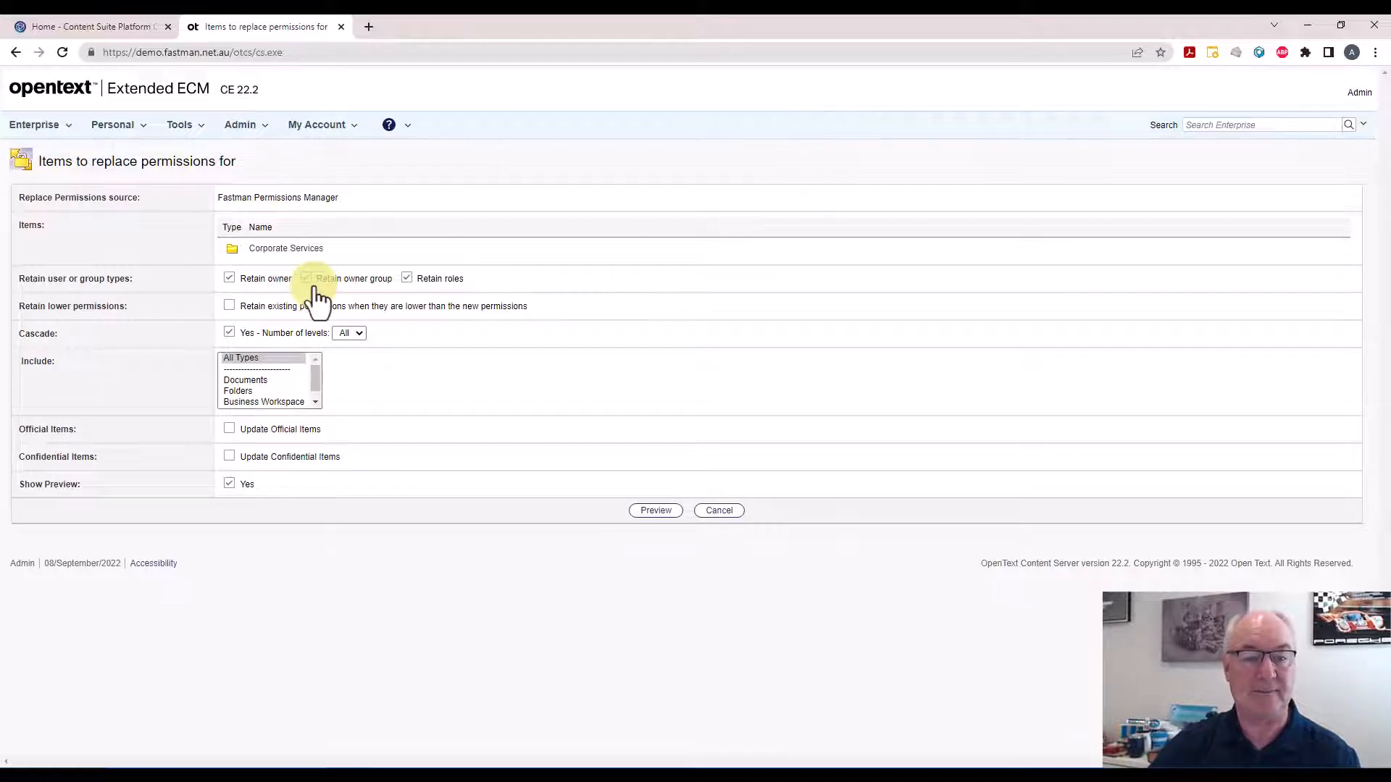
{"action": "left_click", "coordinate": [410, 282]}
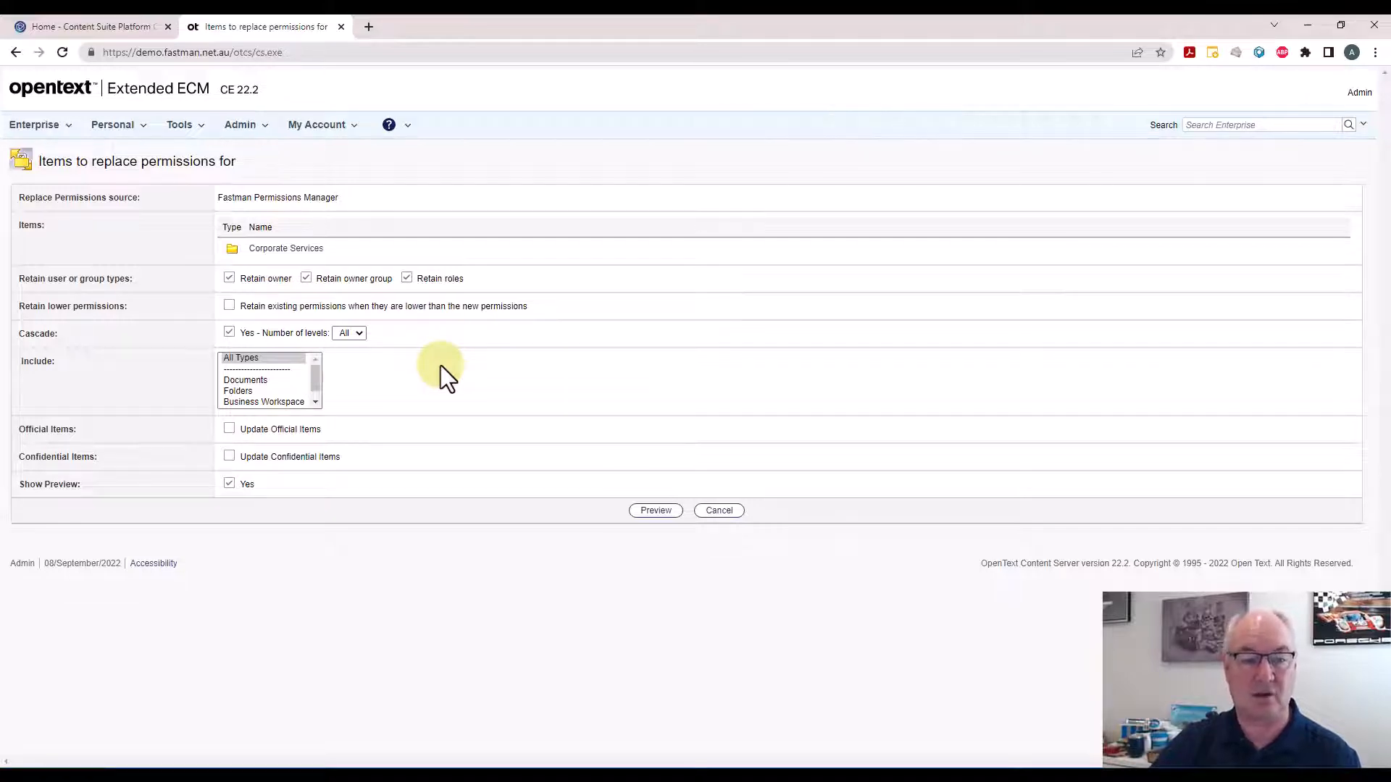
{"action": "left_click", "coordinate": [281, 360]}
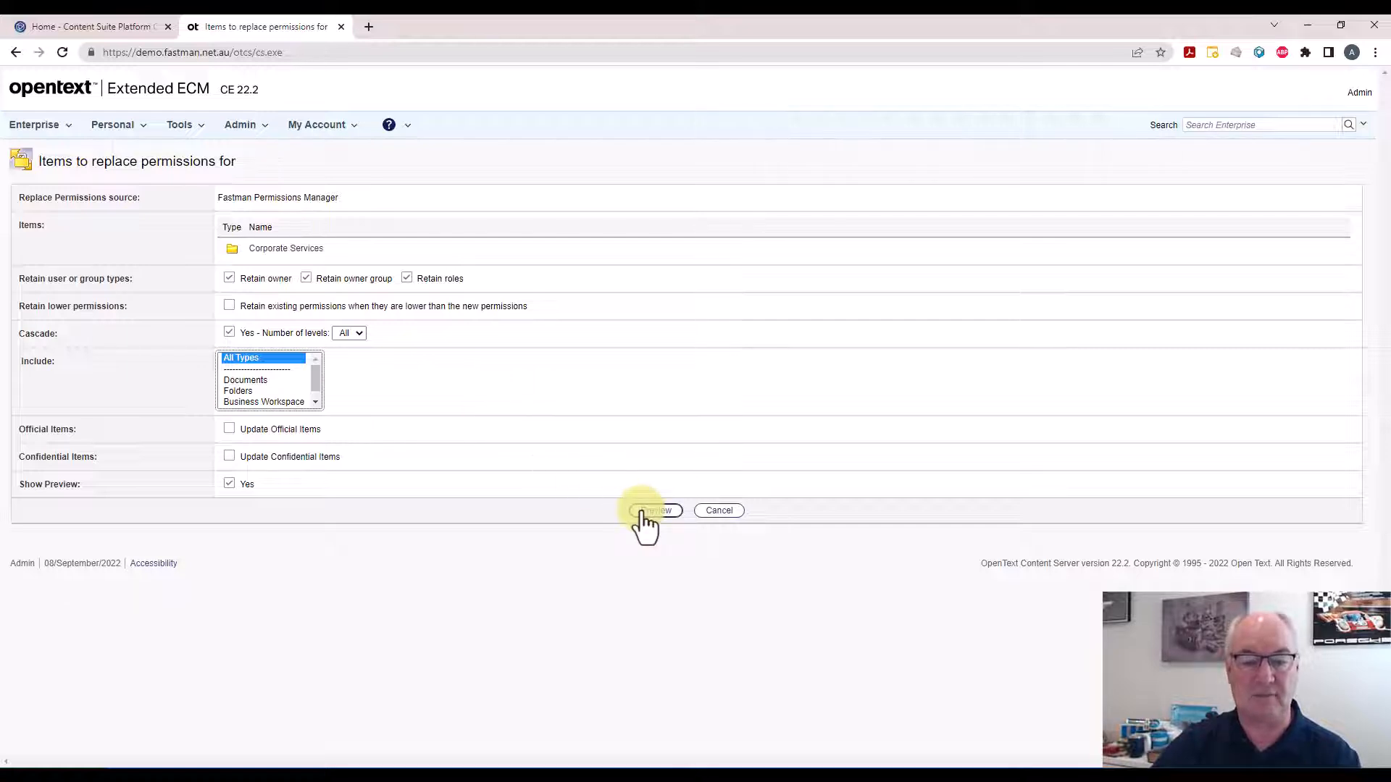
{"action": "left_click", "coordinate": [224, 283]}
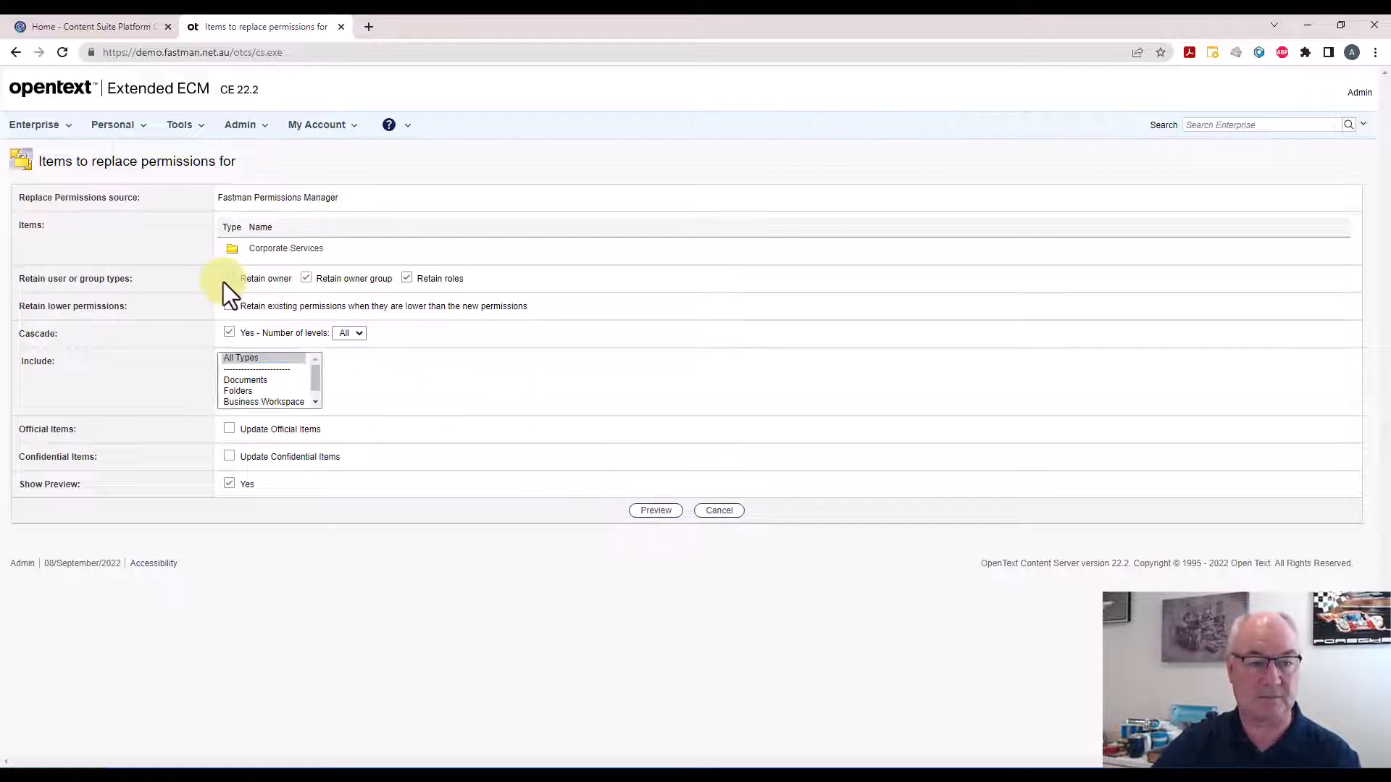
{"action": "left_click", "coordinate": [258, 359]}
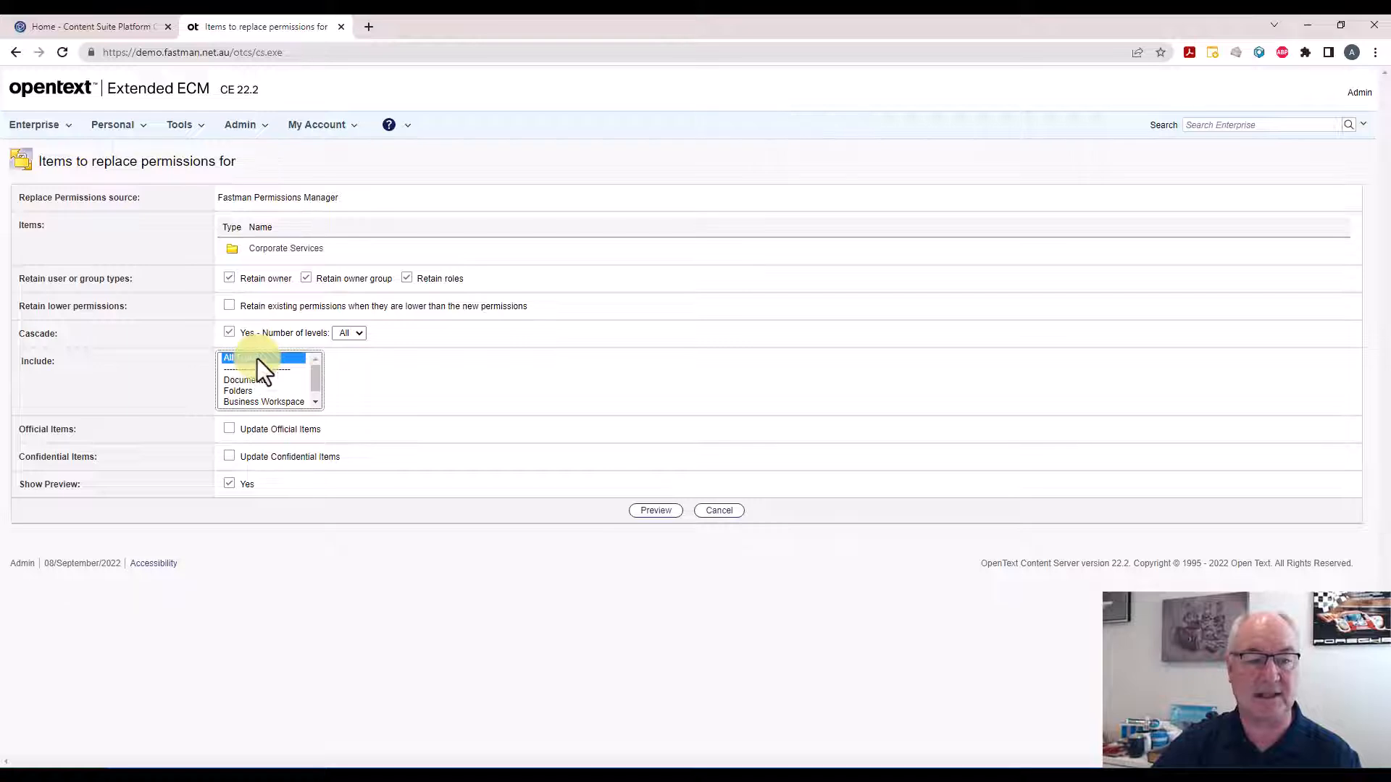
{"action": "left_click", "coordinate": [229, 279]}
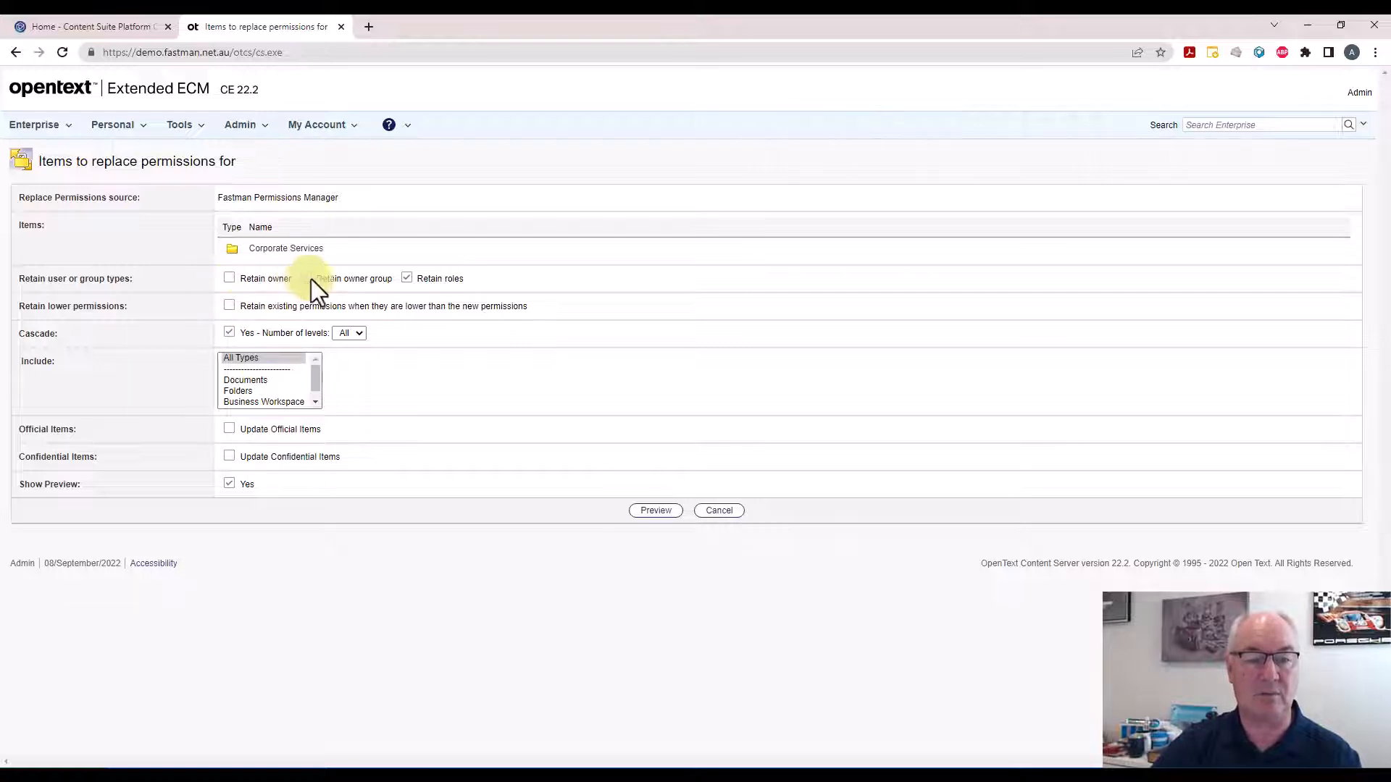
{"action": "left_click", "coordinate": [406, 279]}
{"action": "left_click", "coordinate": [249, 357]}
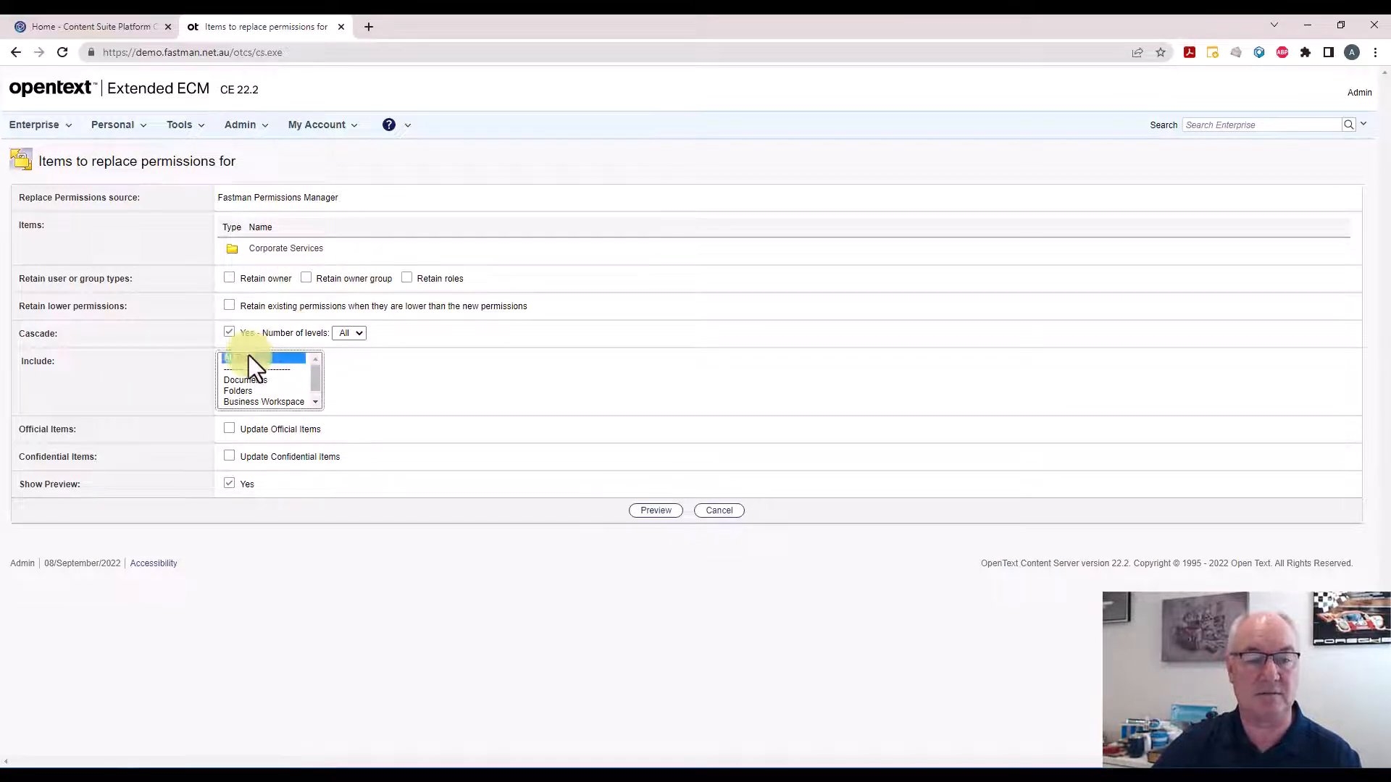
Preview the replacement, run Replace Permissions on Corporate Services, and finish with Done
{"action": "left_click", "coordinate": [657, 512]}
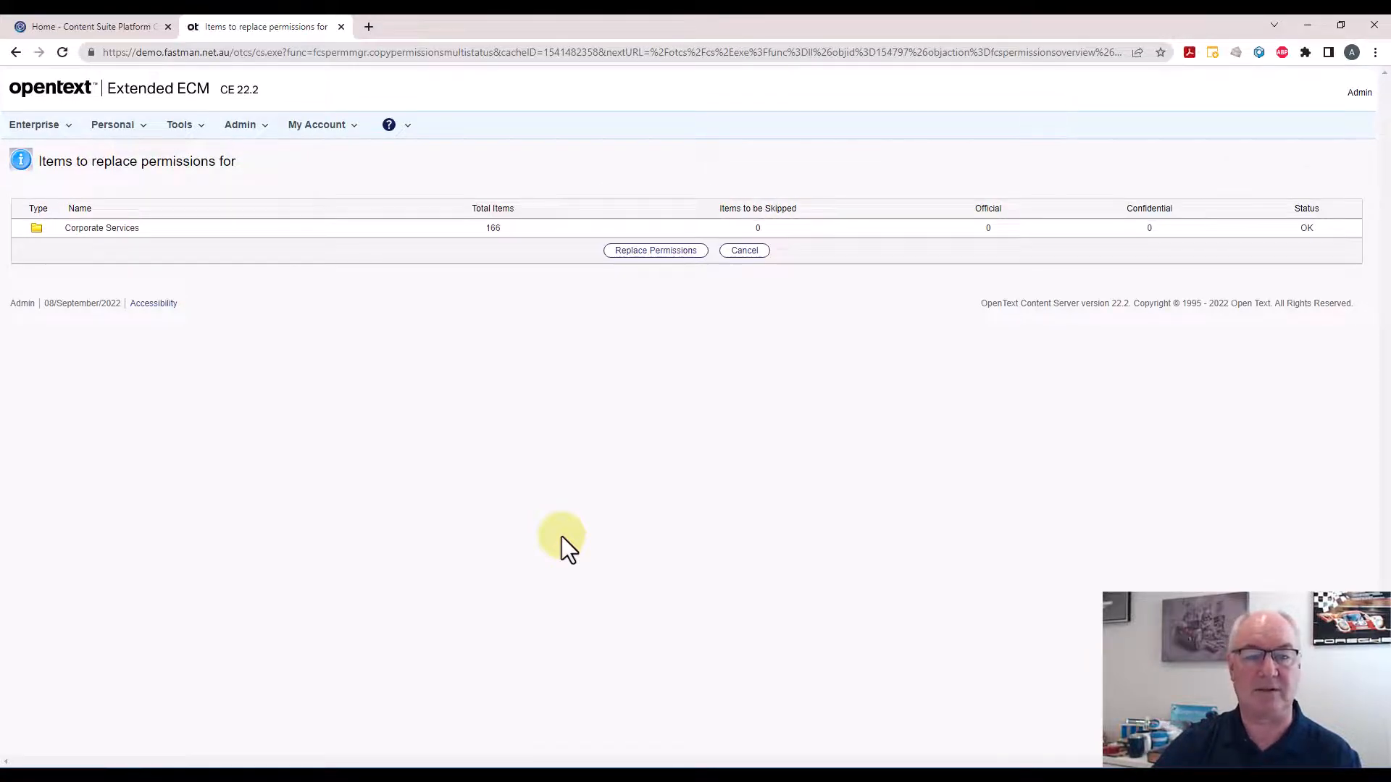
{"action": "left_click", "coordinate": [635, 255]}
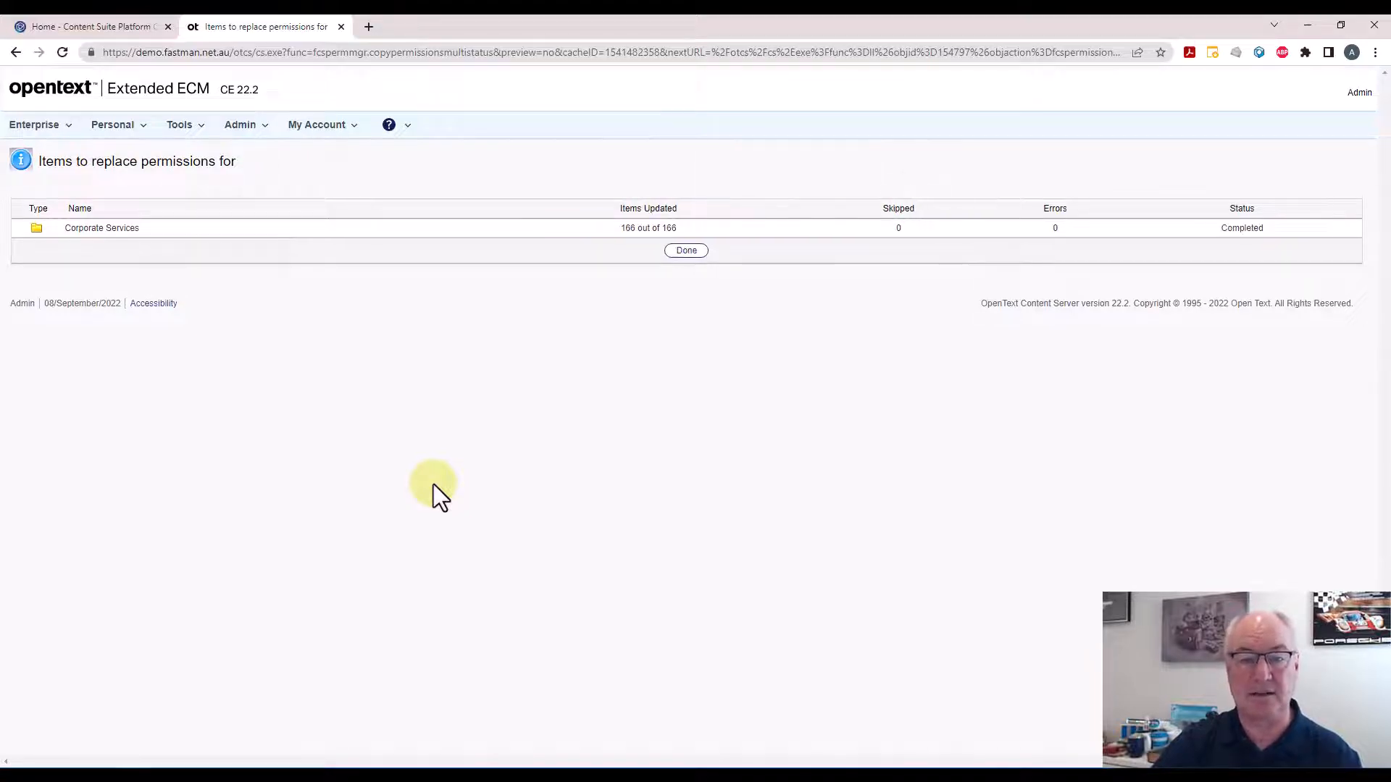
{"action": "left_click", "coordinate": [688, 252]}
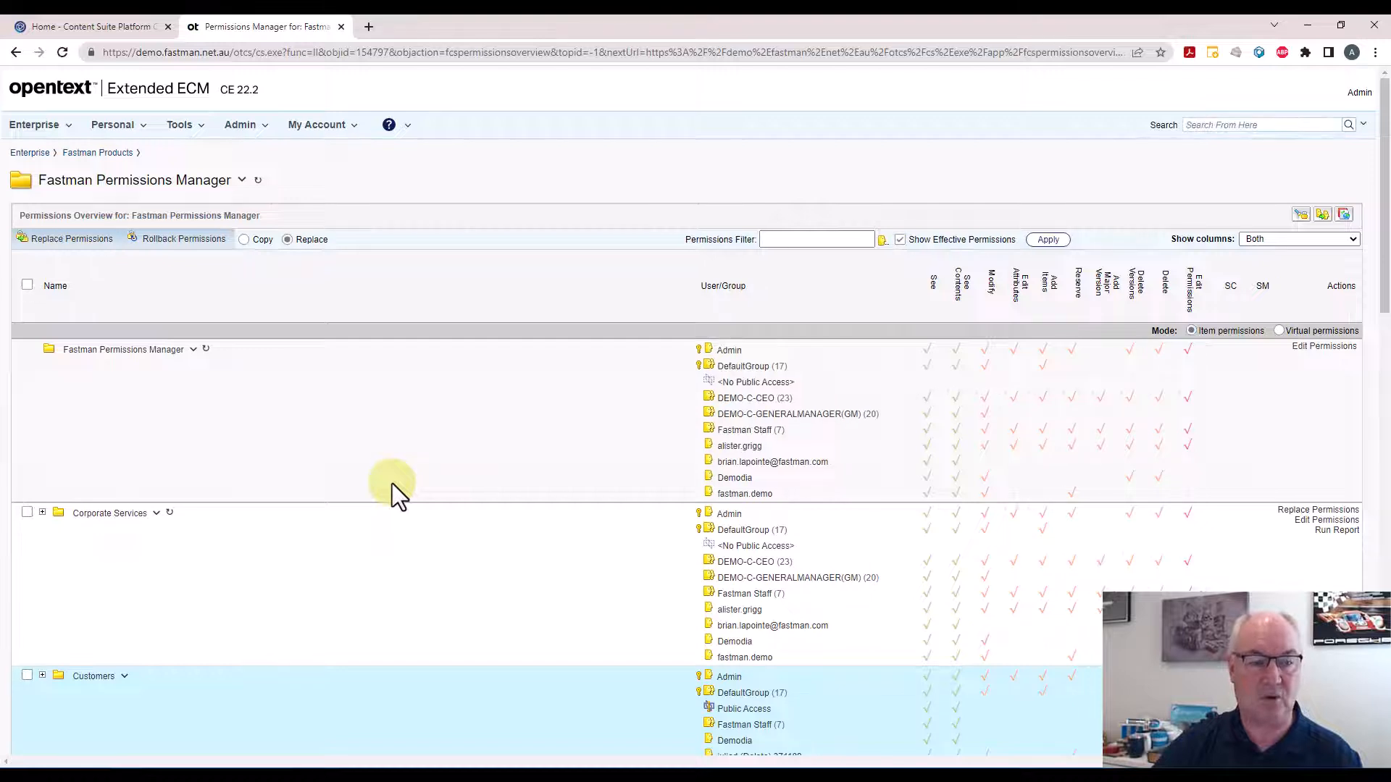
Run the Show Audit Records report for Corporate Services and examine the recorded permission changes
{"action": "scroll", "coordinate": [393, 484], "scroll_direction": "down", "scroll_amount": 1}
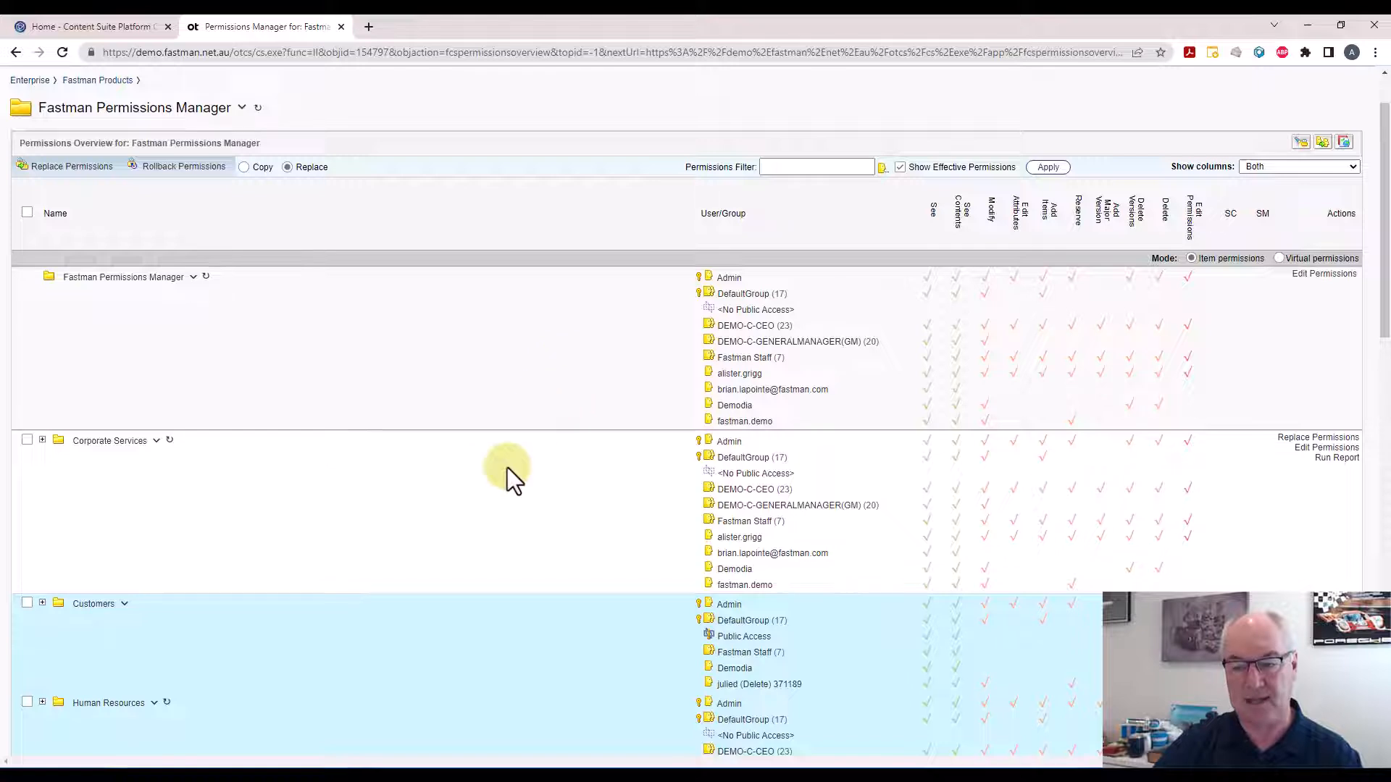
{"action": "left_click", "coordinate": [1334, 458]}
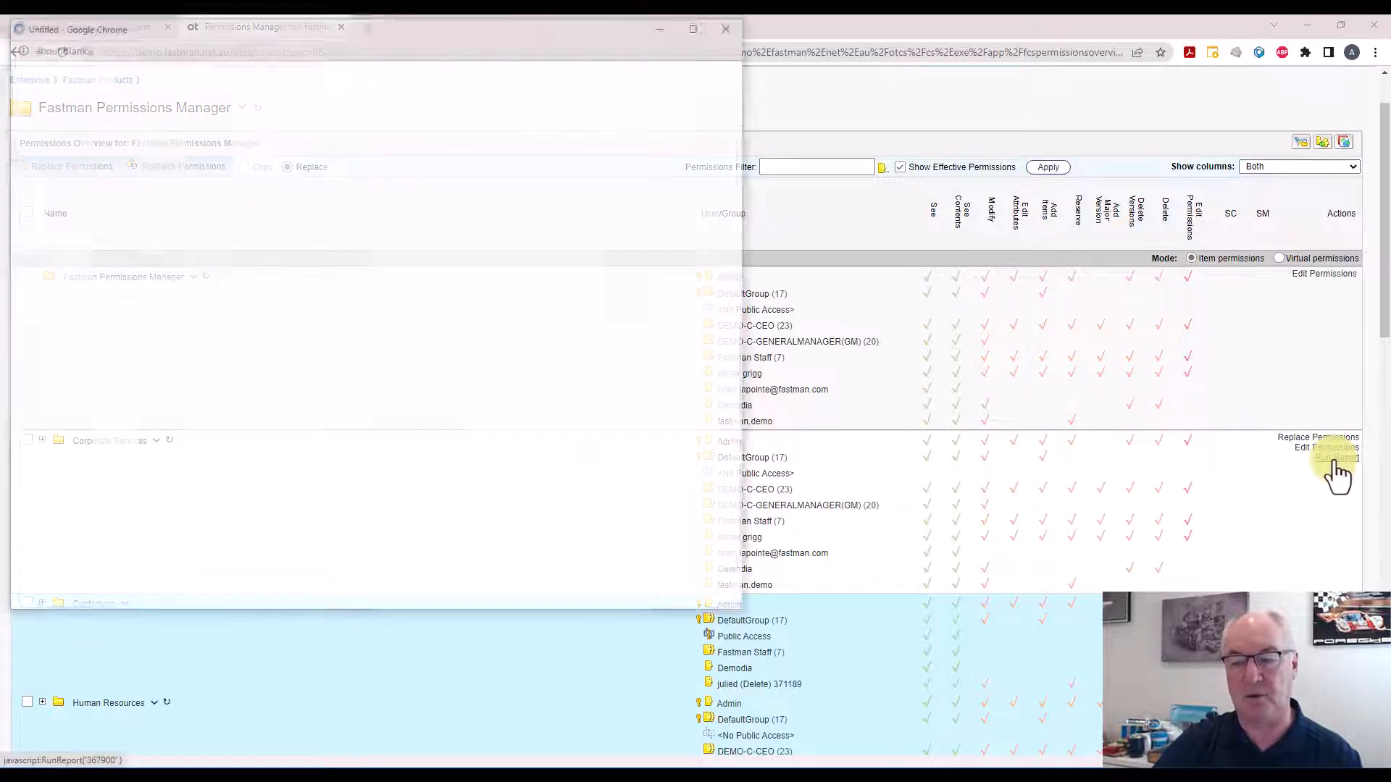
{"action": "left_click", "coordinate": [460, 401]}
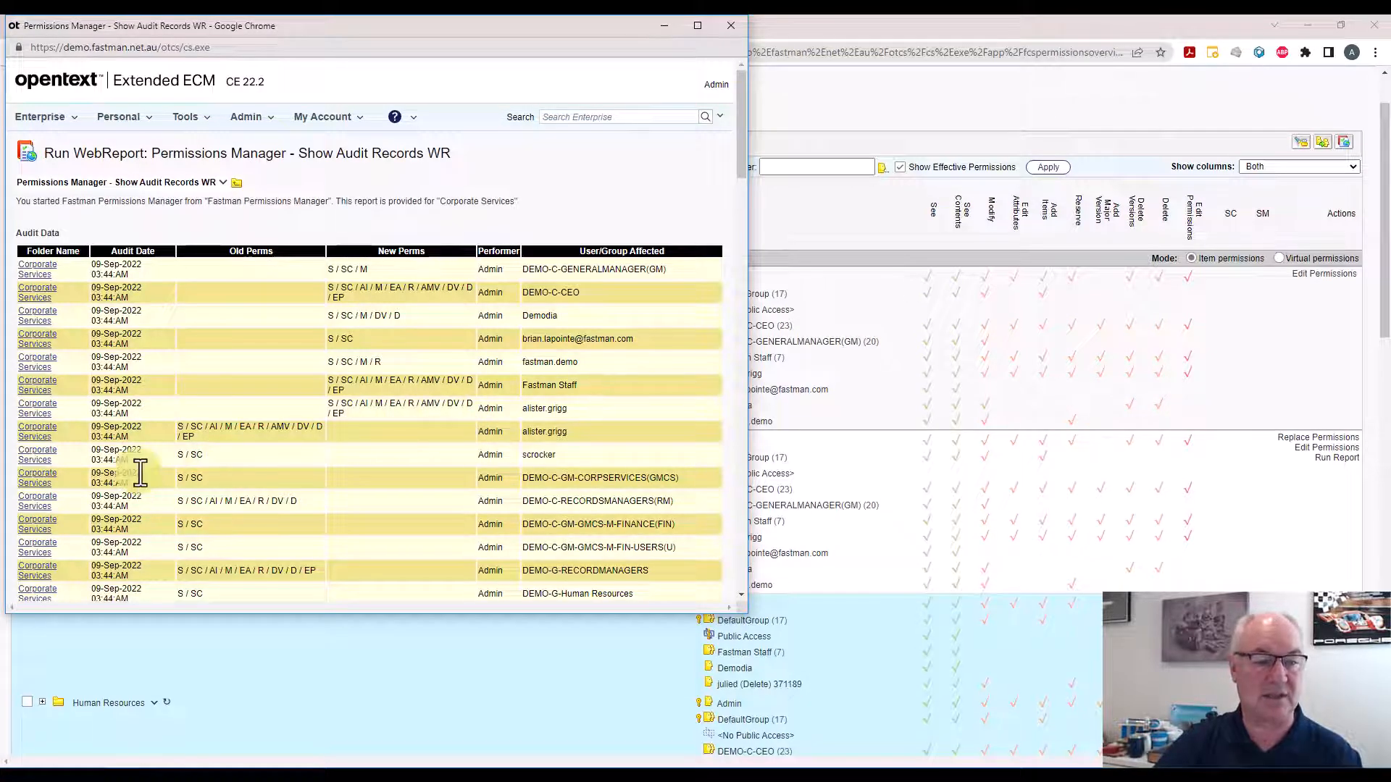
{"action": "scroll", "coordinate": [139, 475], "scroll_direction": "down", "scroll_amount": 2}
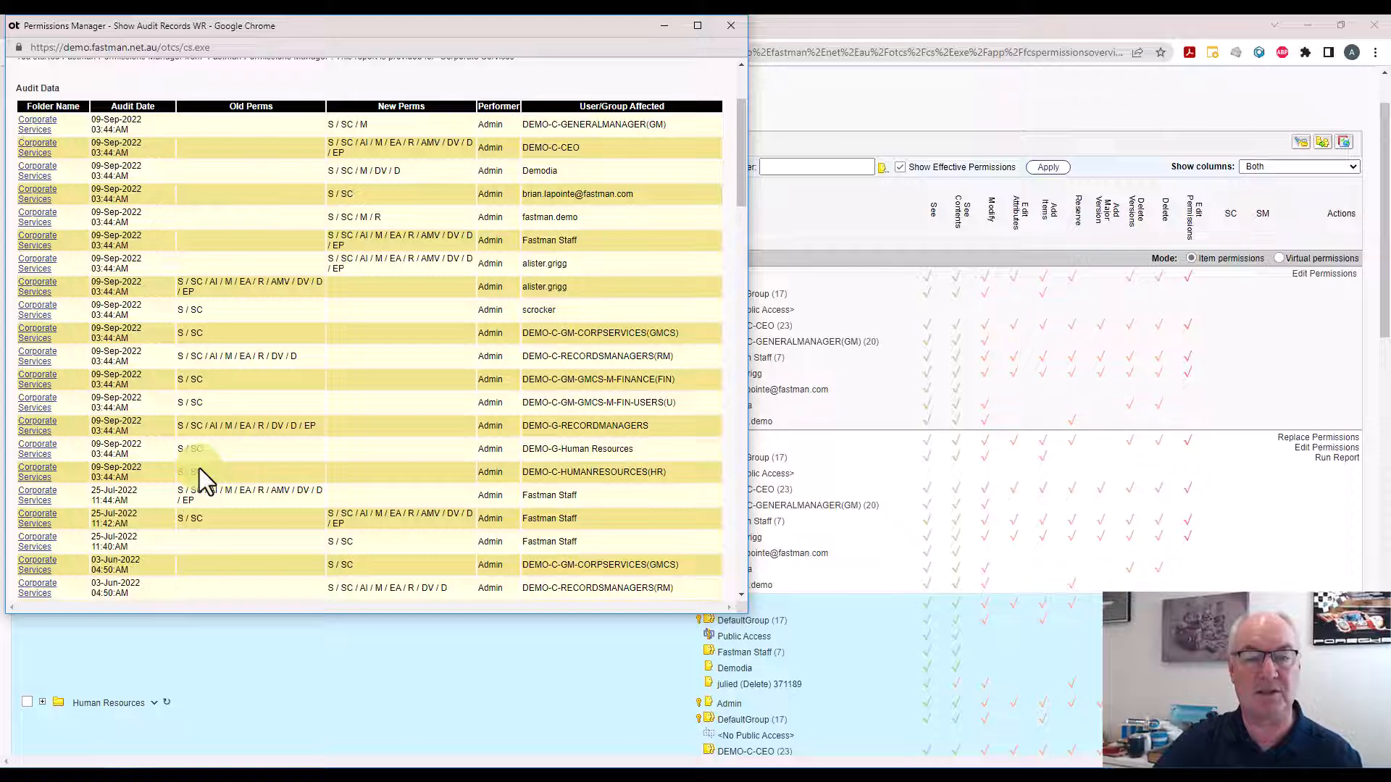
{"action": "scroll", "coordinate": [198, 468], "scroll_direction": "up", "scroll_amount": 2}
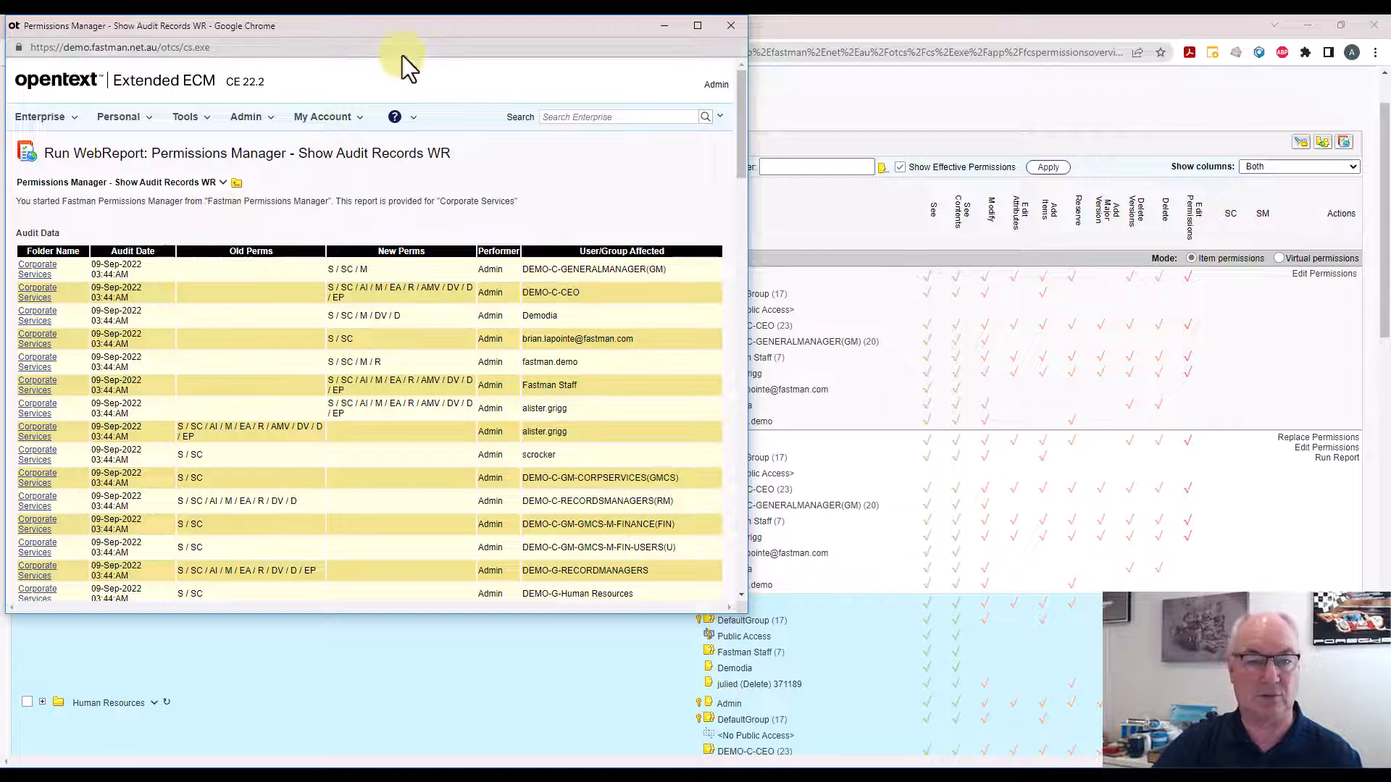
{"action": "left_click_drag", "start_coordinate": [411, 32], "coordinate": [434, 81]}
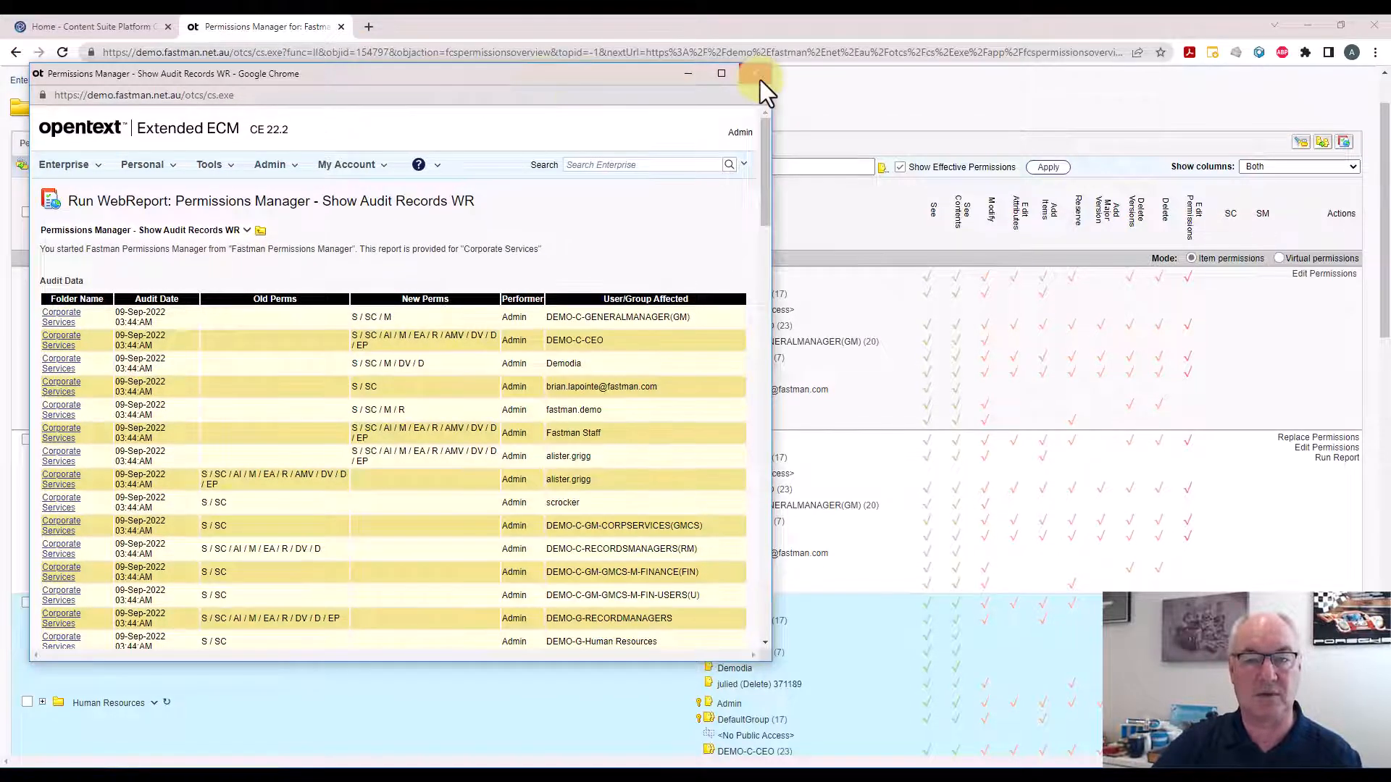
{"action": "left_click", "coordinate": [757, 74]}
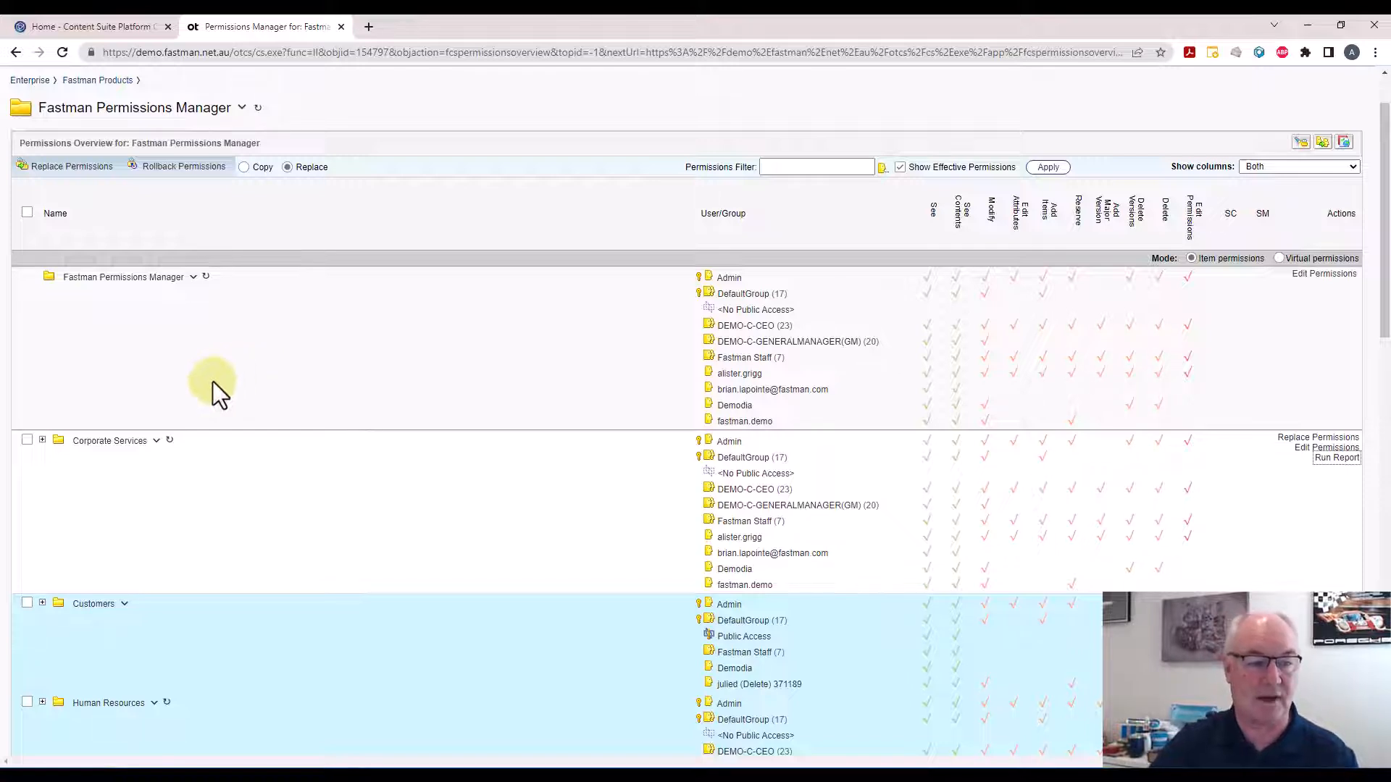
Start a rollback for the Corporate Services folder to 08/Sep/2022 10:15 AM, including All Types, and preview it
{"action": "left_click", "coordinate": [26, 440]}
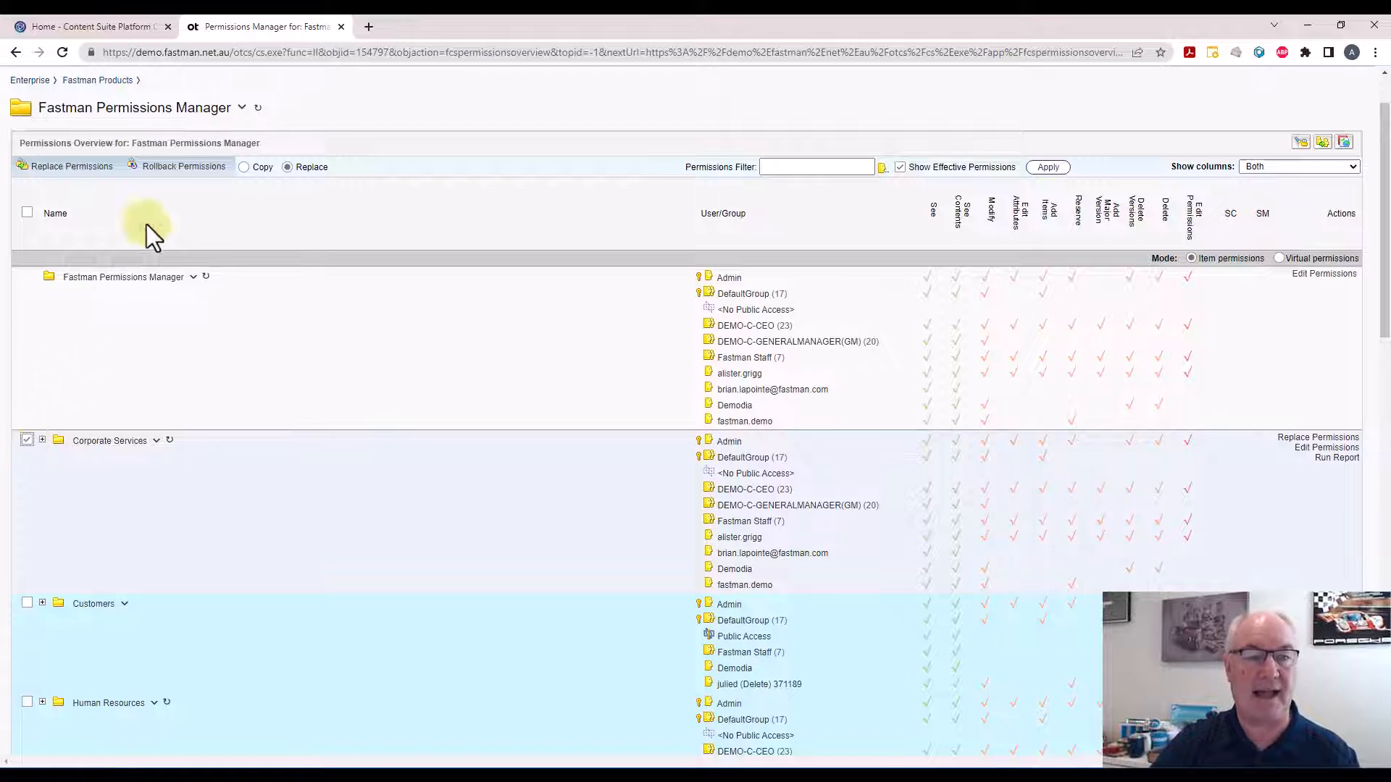
{"action": "left_click", "coordinate": [177, 171]}
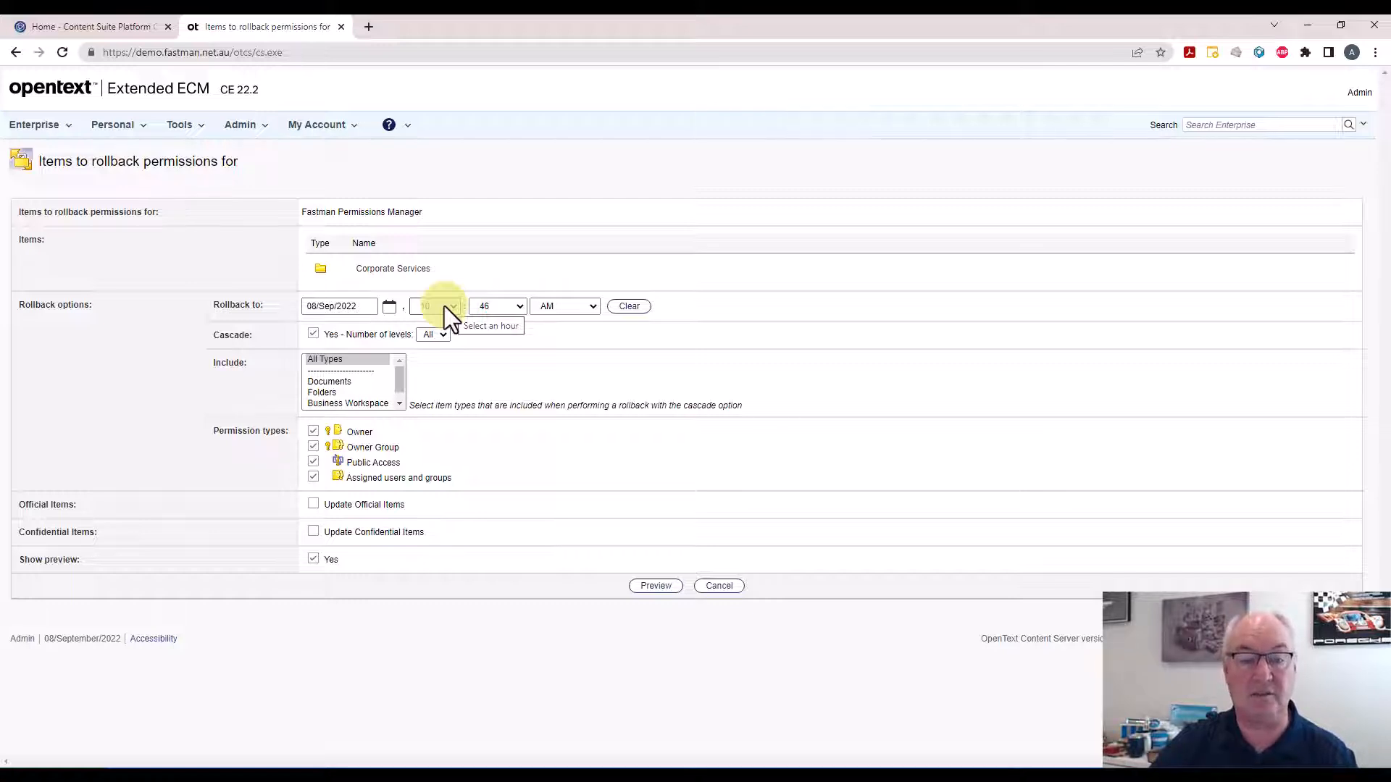
{"action": "left_click", "coordinate": [521, 307]}
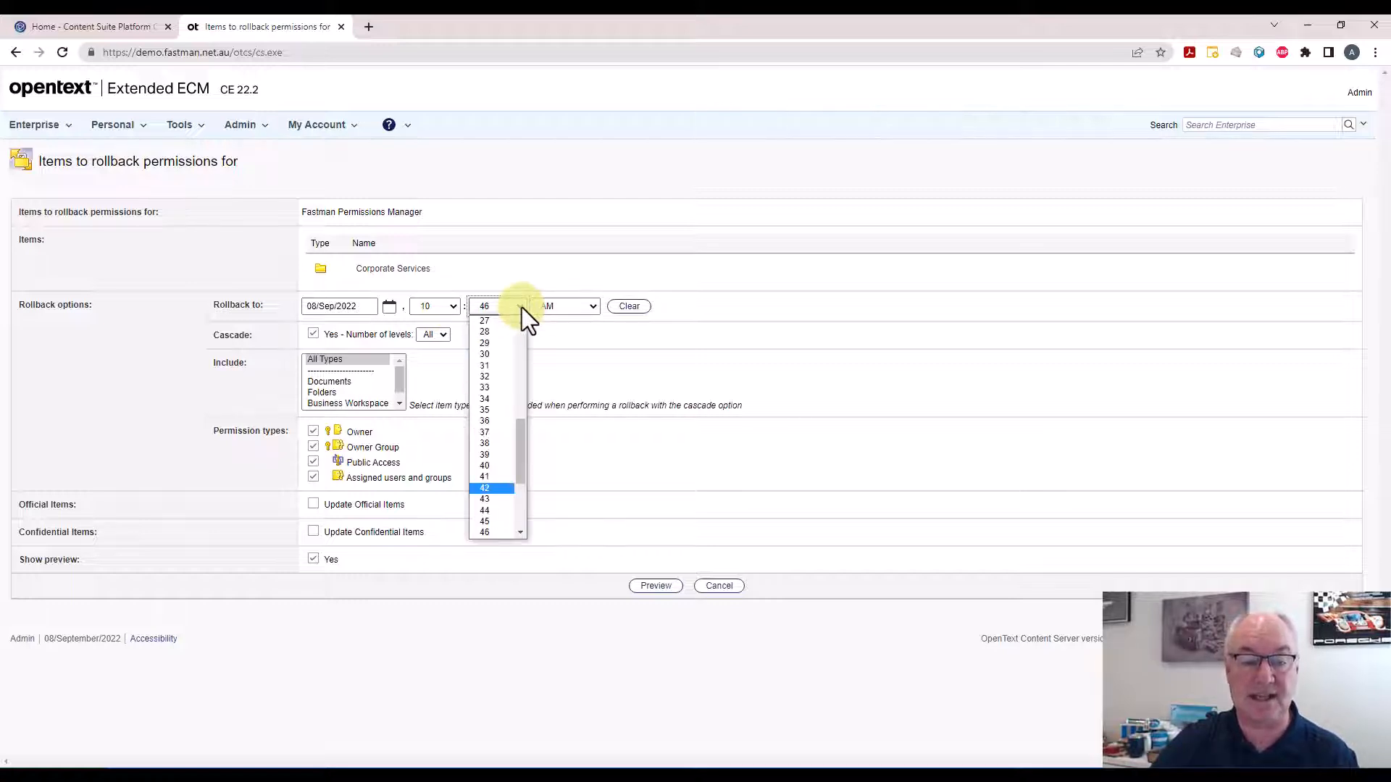
{"action": "scroll", "coordinate": [519, 333], "scroll_direction": "up", "scroll_amount": 3}
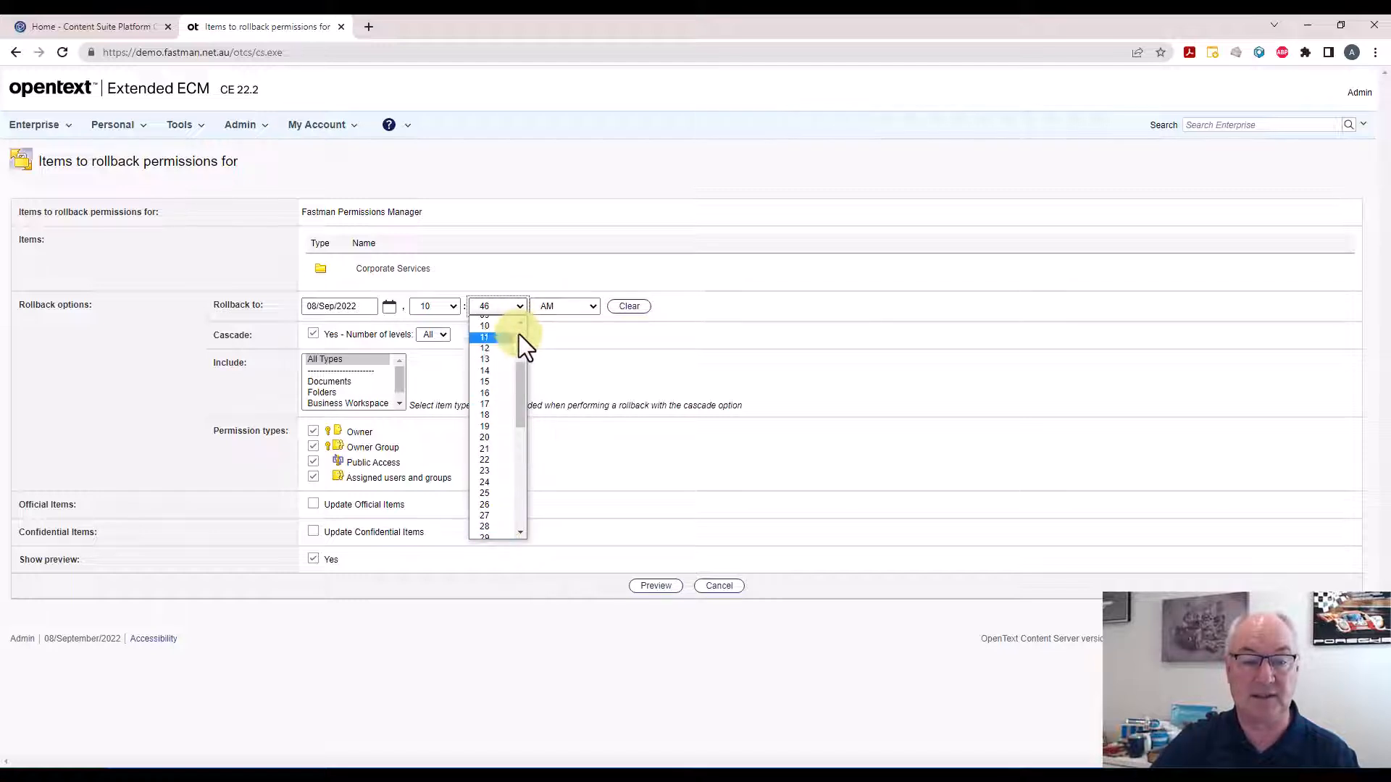
{"action": "left_click", "coordinate": [486, 381]}
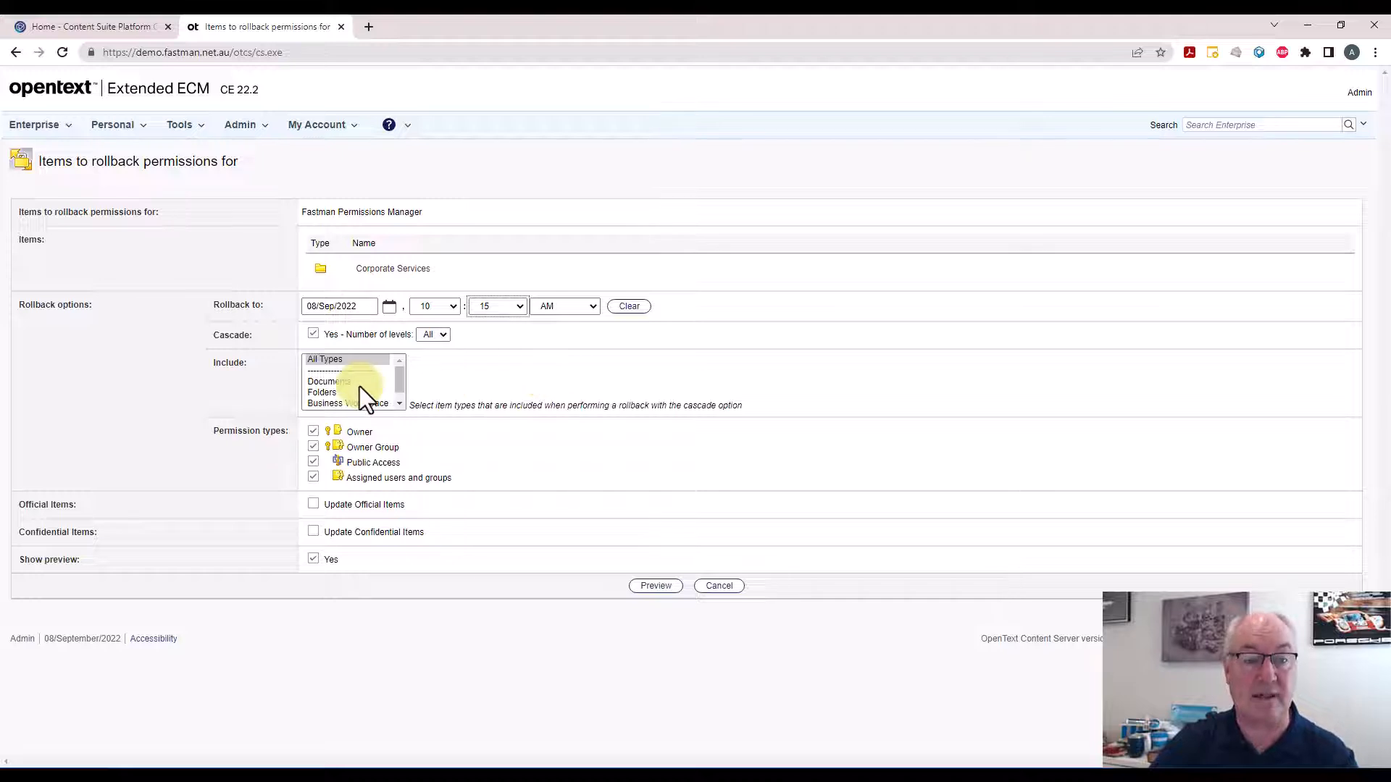
{"action": "left_click", "coordinate": [346, 362]}
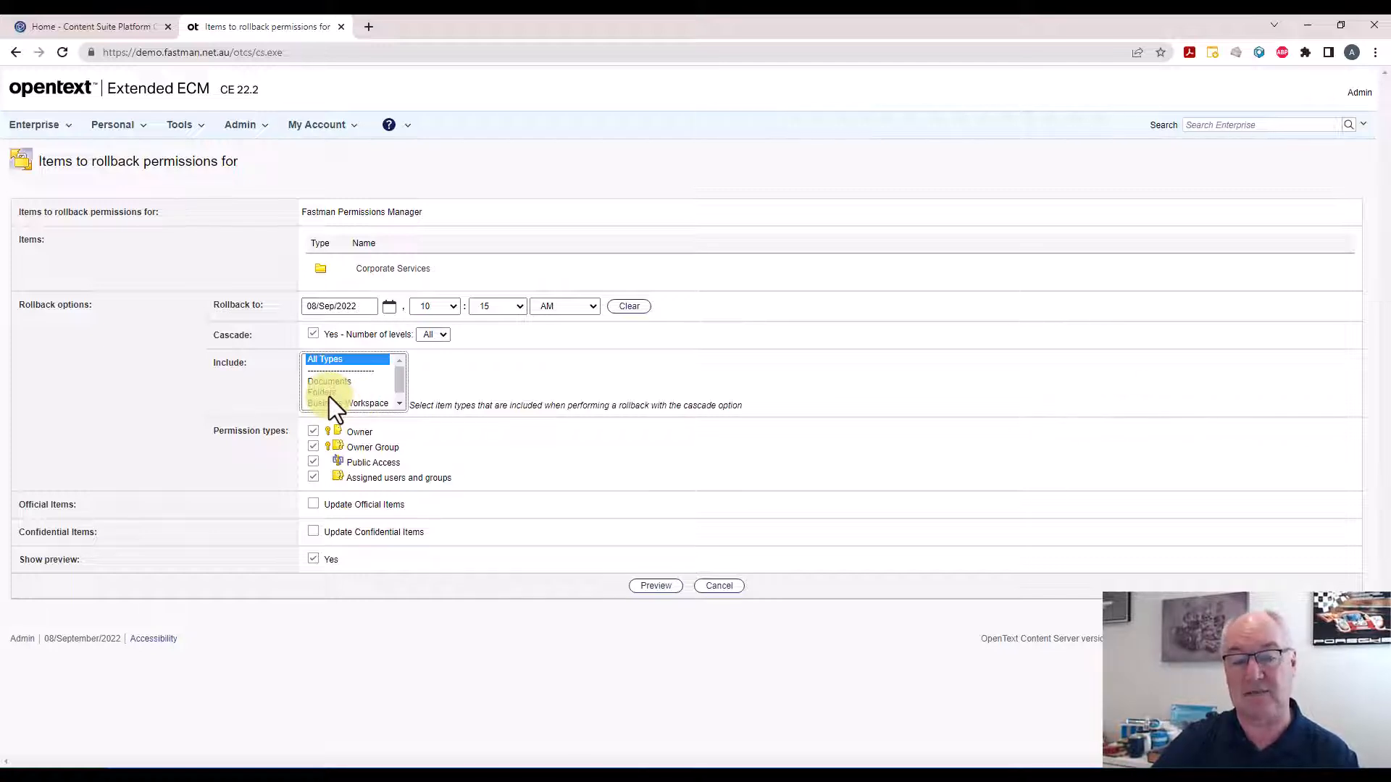
{"action": "left_click", "coordinate": [654, 585]}
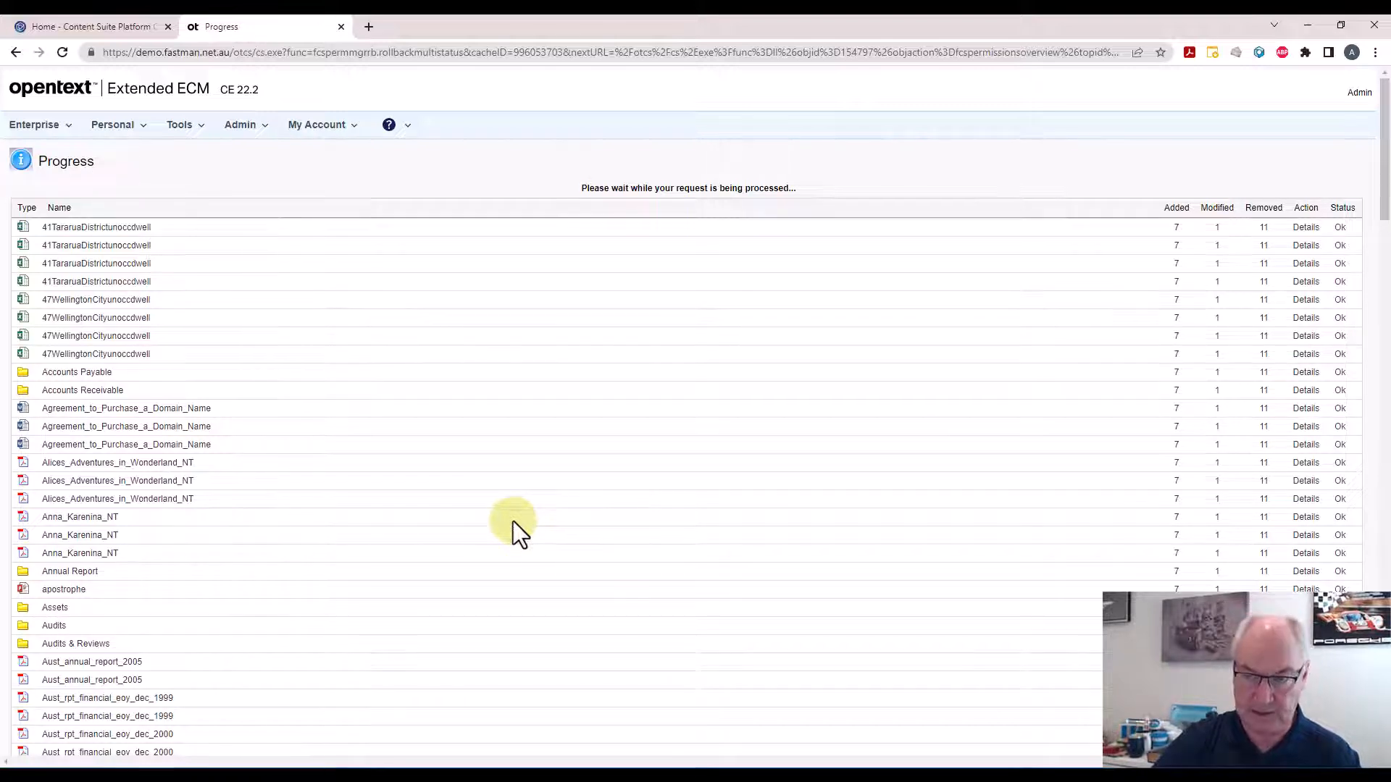
Examine the rollback preview and the permission event details for Agreement_to_Purchase_a_Domain_Name
{"action": "scroll", "coordinate": [513, 520], "scroll_direction": "down", "scroll_amount": 5}
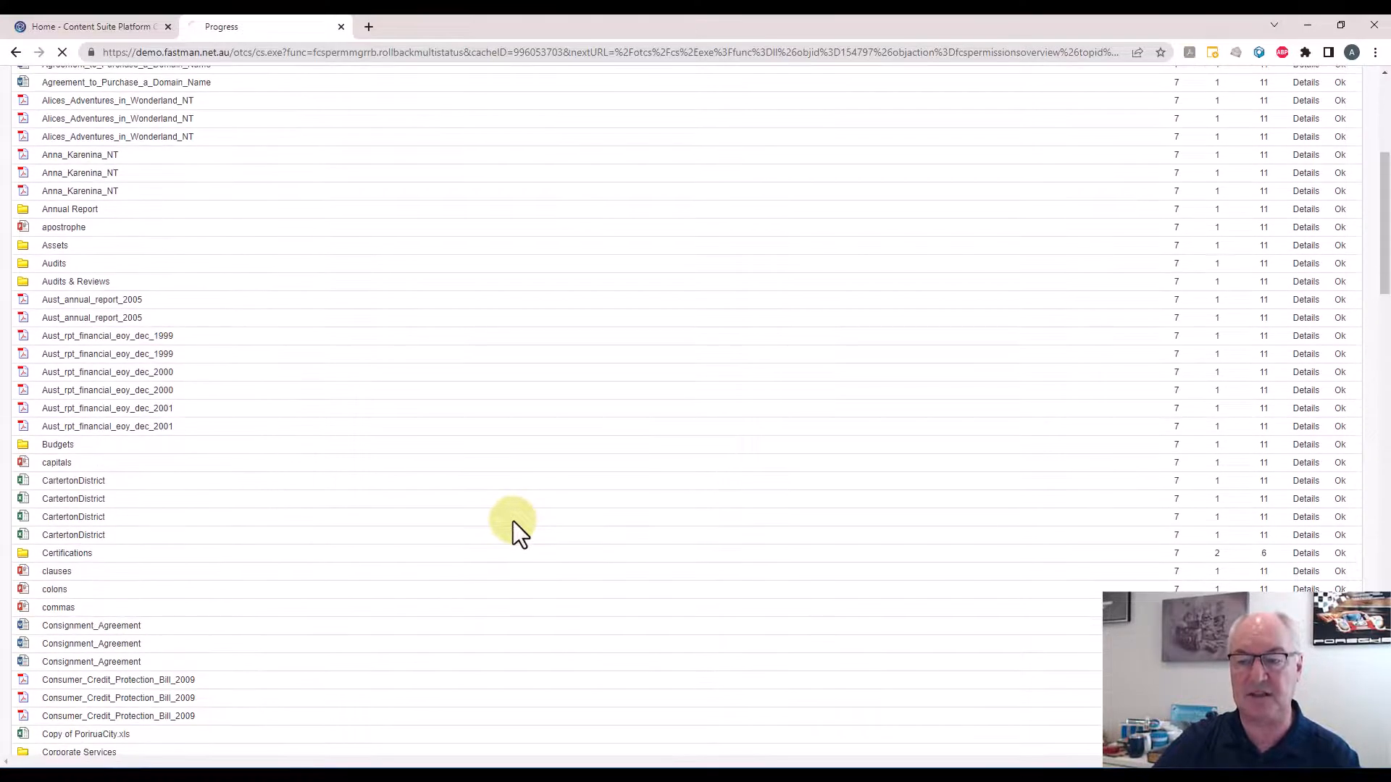
{"action": "scroll", "coordinate": [512, 520], "scroll_direction": "up", "scroll_amount": 5}
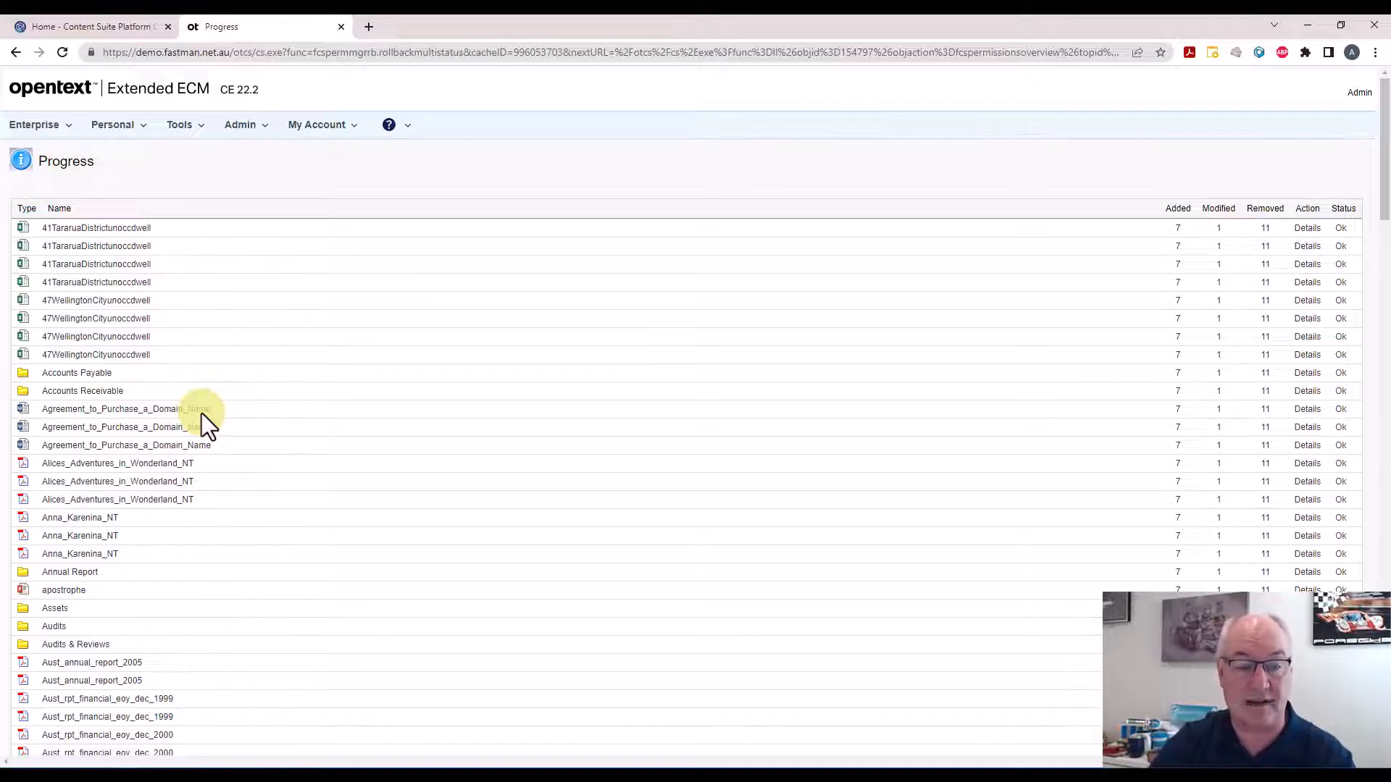
{"action": "left_click", "coordinate": [1305, 410]}
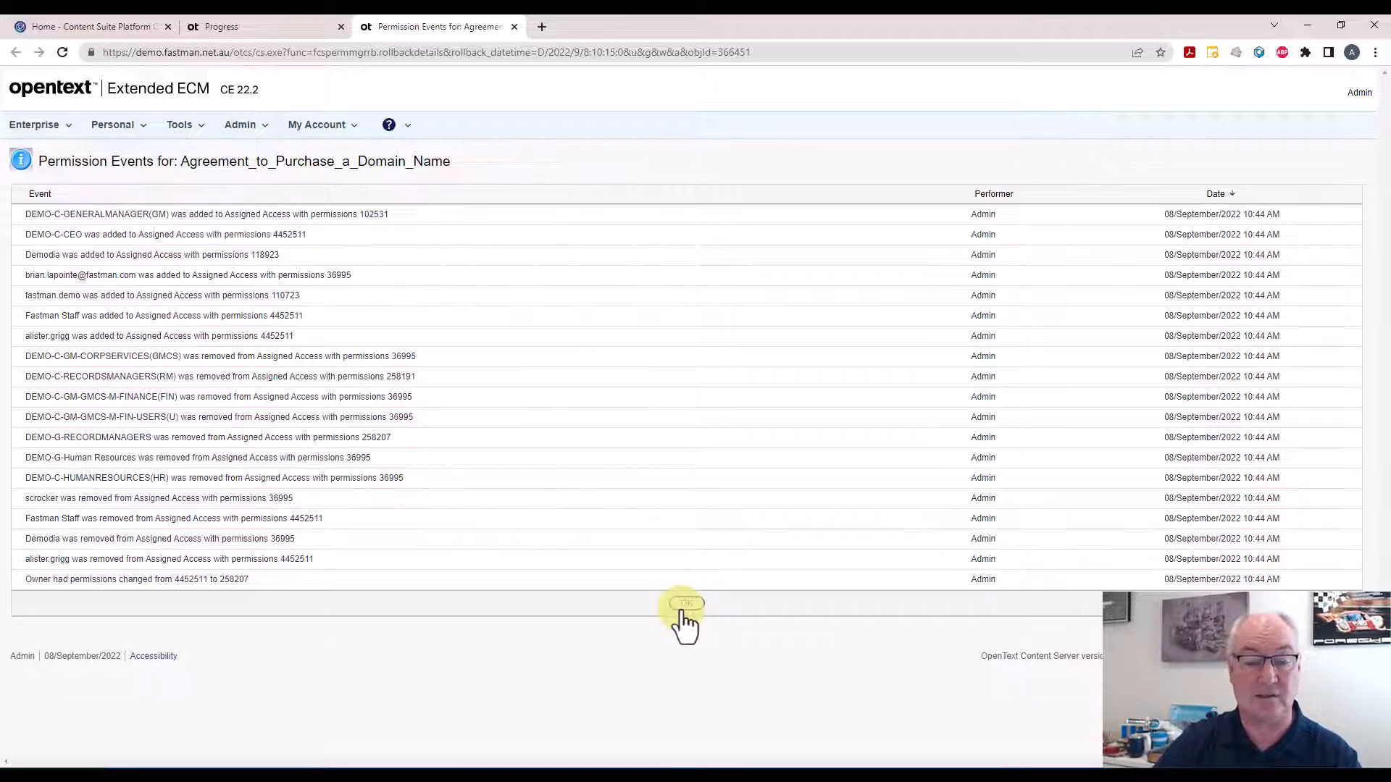
{"action": "key", "text": "ctrl+w"}
Run the rollback of Corporate Services permissions and finish with Done
{"action": "scroll", "coordinate": [636, 511], "scroll_direction": "down", "scroll_amount": 20}
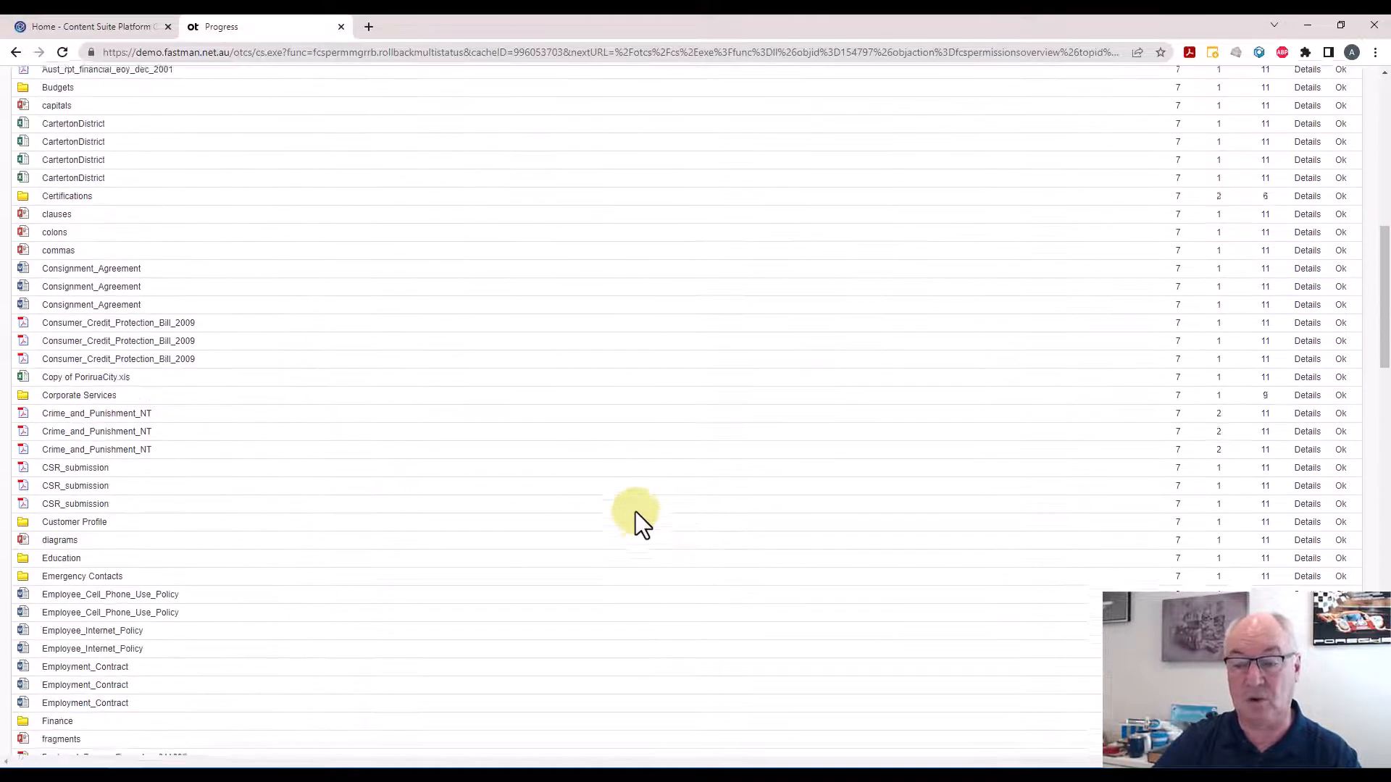
{"action": "scroll", "coordinate": [636, 512], "scroll_direction": "down", "scroll_amount": 9}
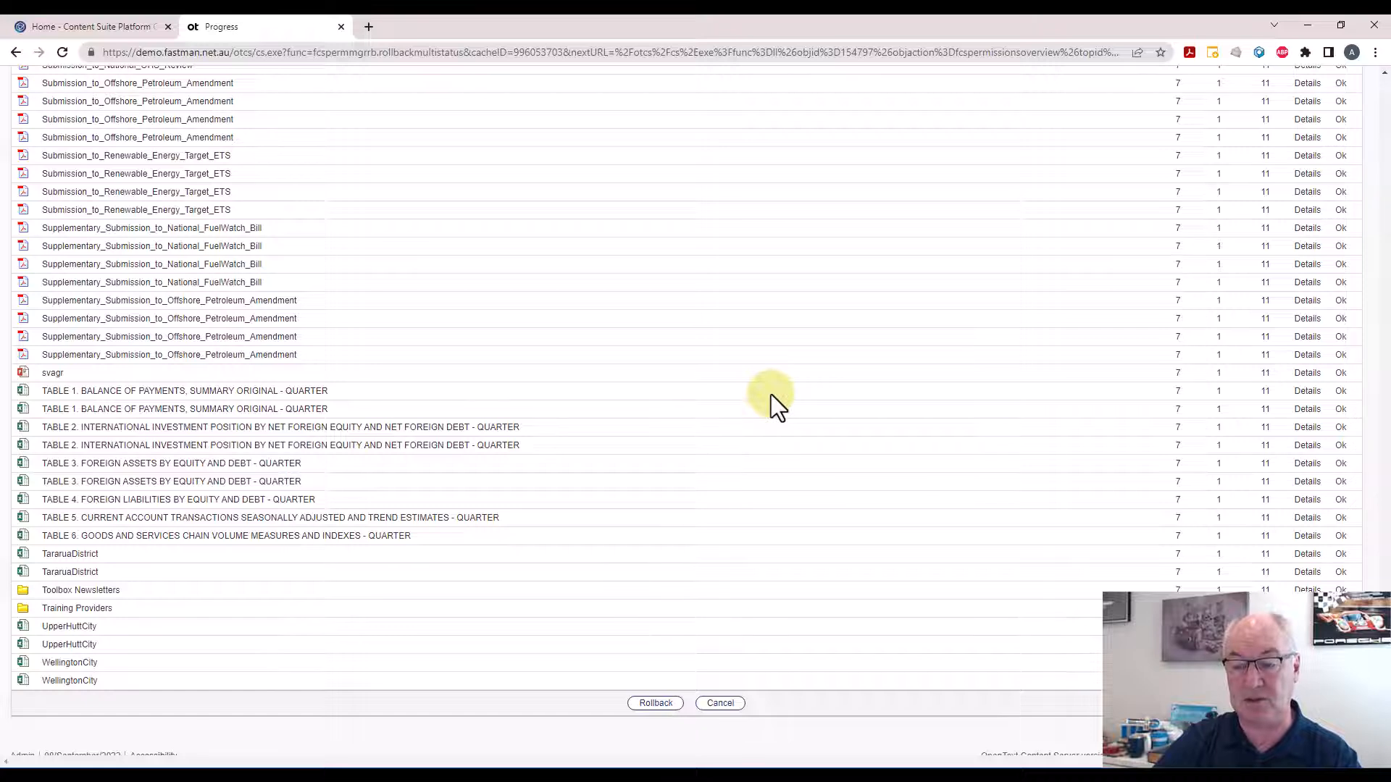
{"action": "scroll", "coordinate": [770, 394], "scroll_direction": "down", "scroll_amount": 1}
{"action": "left_click", "coordinate": [654, 696]}
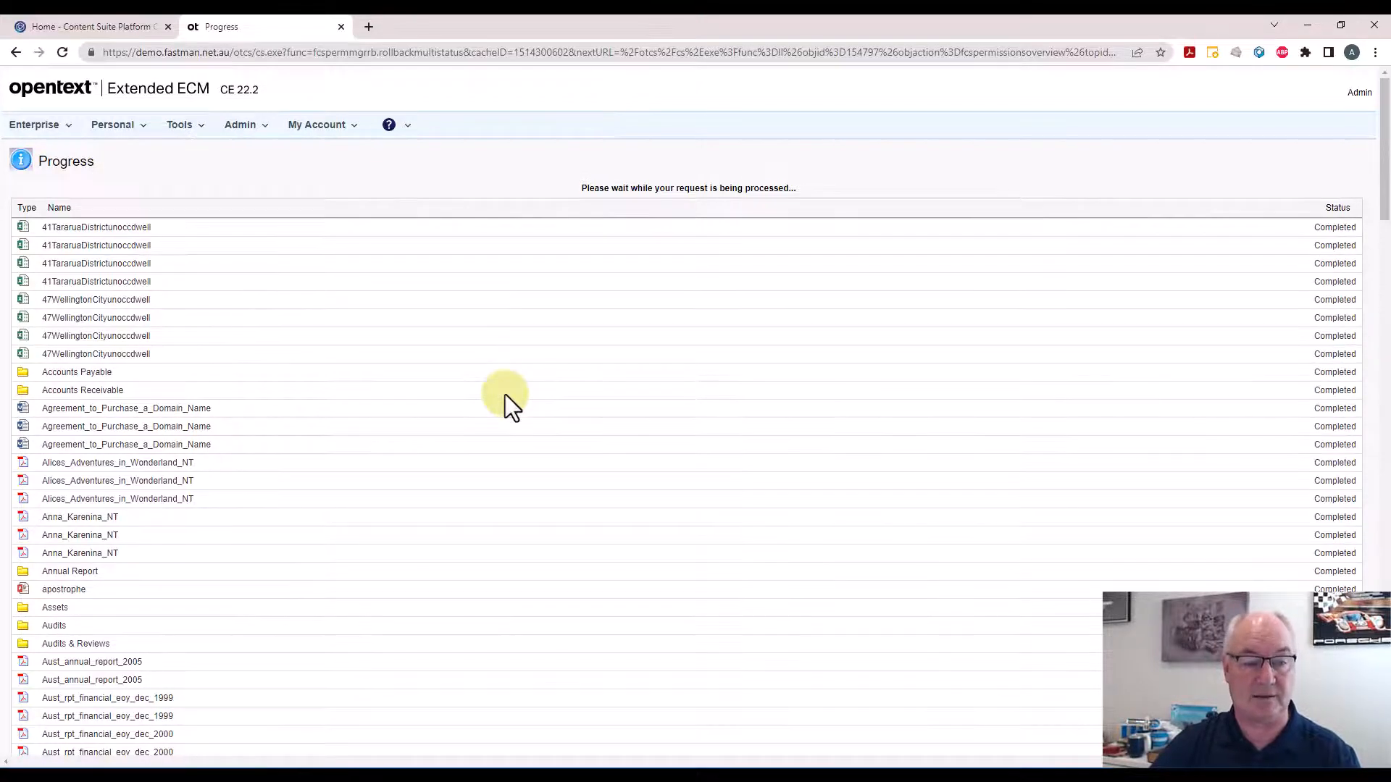
{"action": "scroll", "coordinate": [523, 467], "scroll_direction": "down", "scroll_amount": 20}
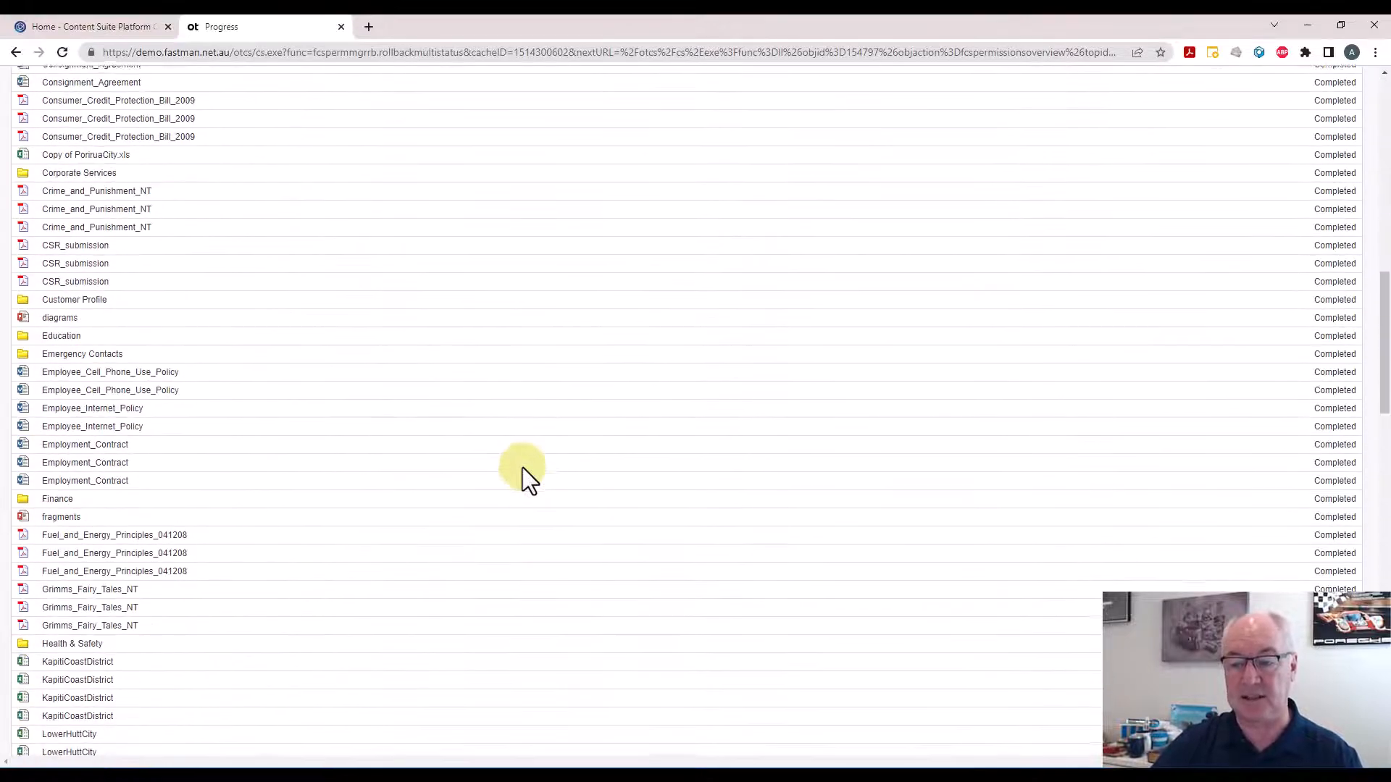
{"action": "scroll", "coordinate": [523, 467], "scroll_direction": "down", "scroll_amount": 9}
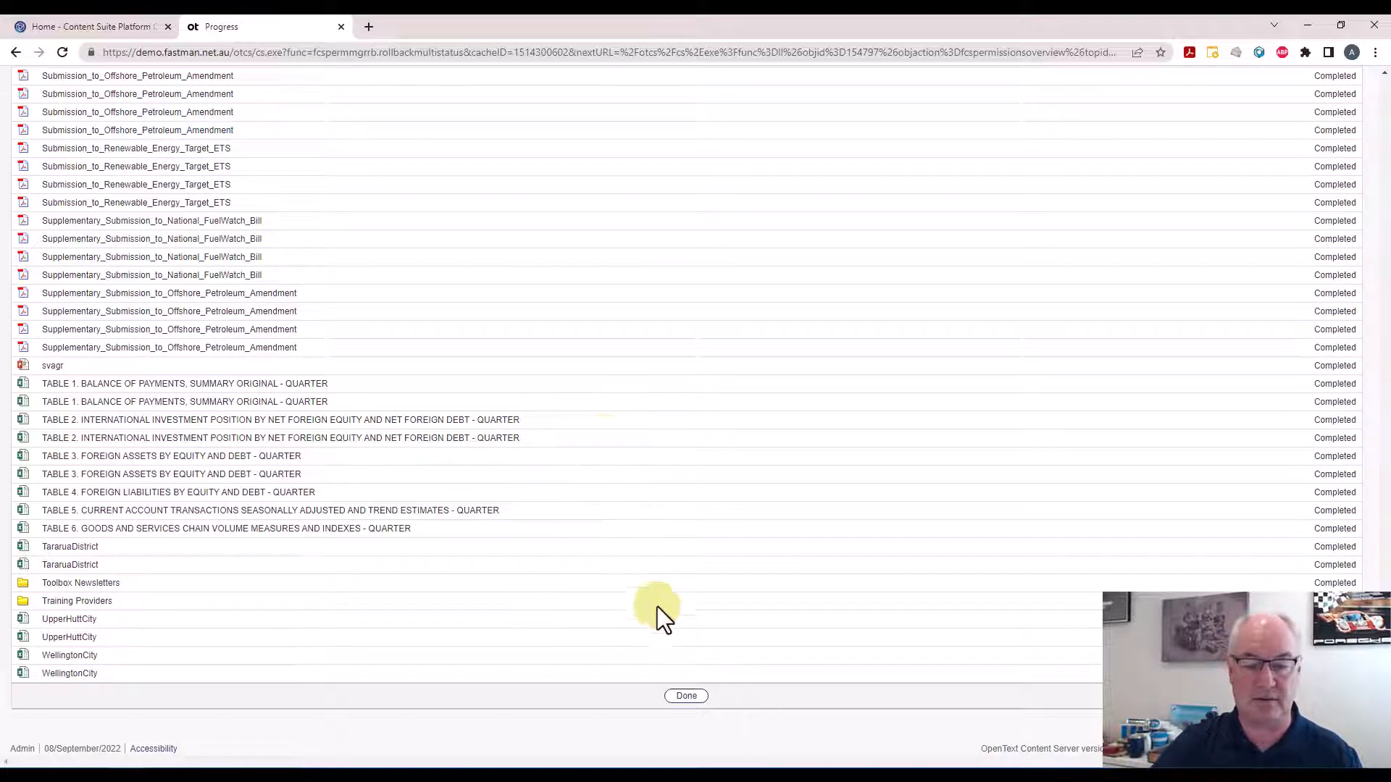
{"action": "left_click", "coordinate": [686, 695]}
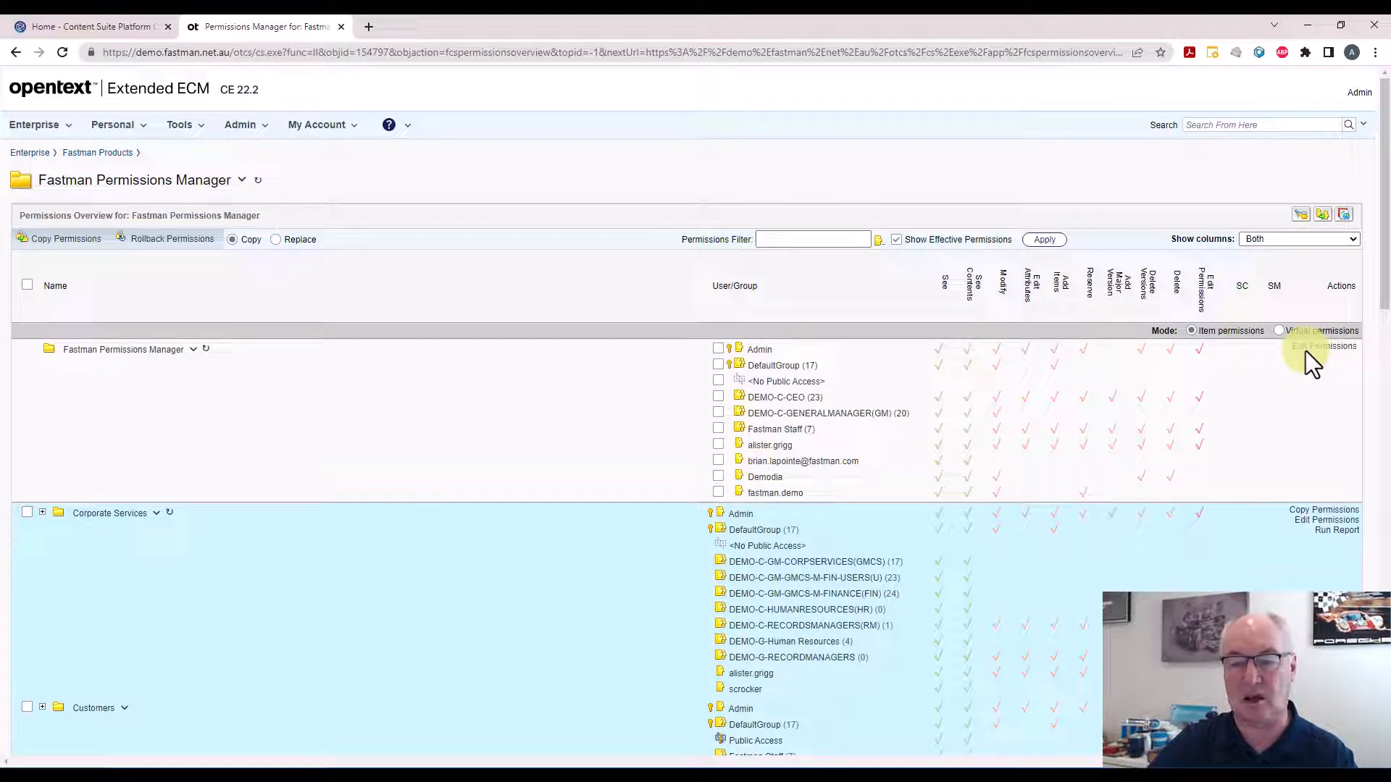
Load the Legal Hold Team template into Fastman Permissions Manager's virtual permissions, then cancel and return to item permissions
{"action": "left_click", "coordinate": [1278, 331]}
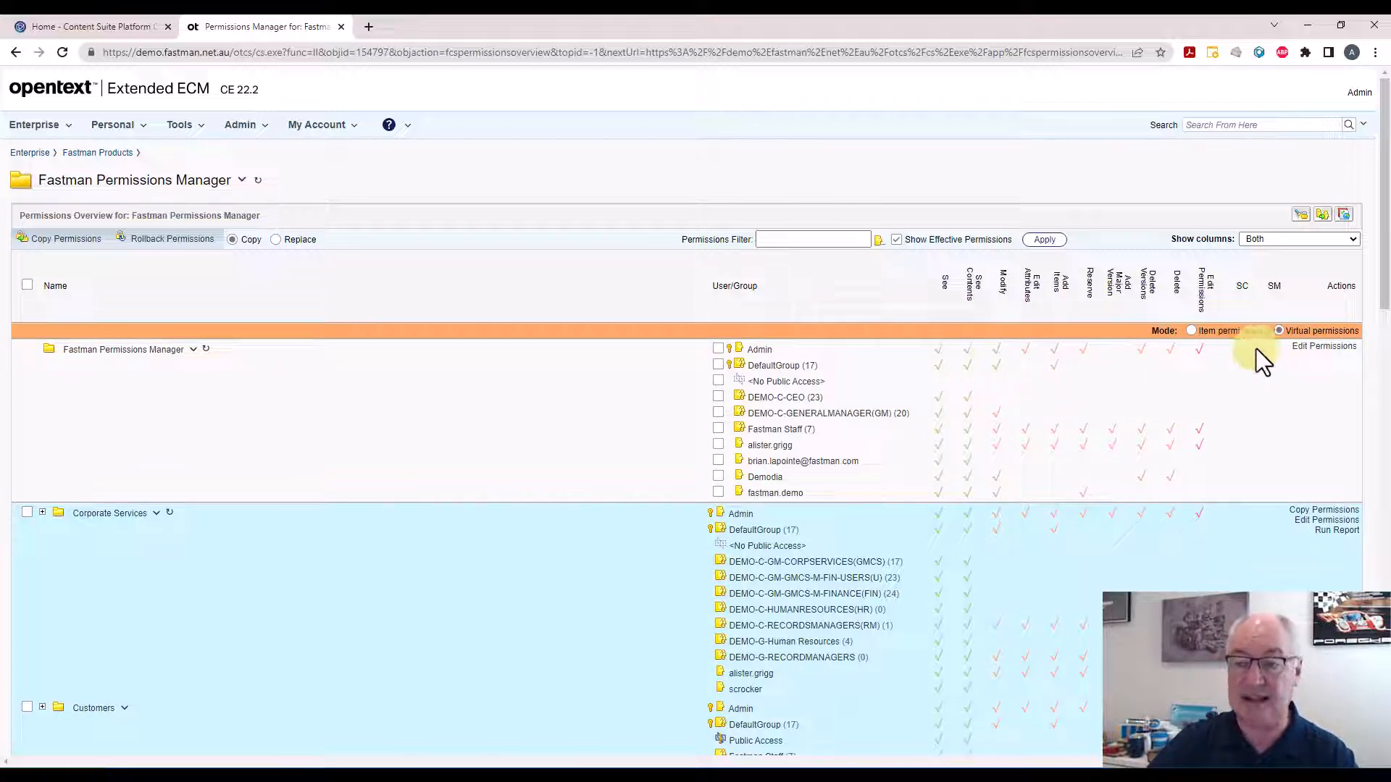
{"action": "left_click", "coordinate": [1319, 355]}
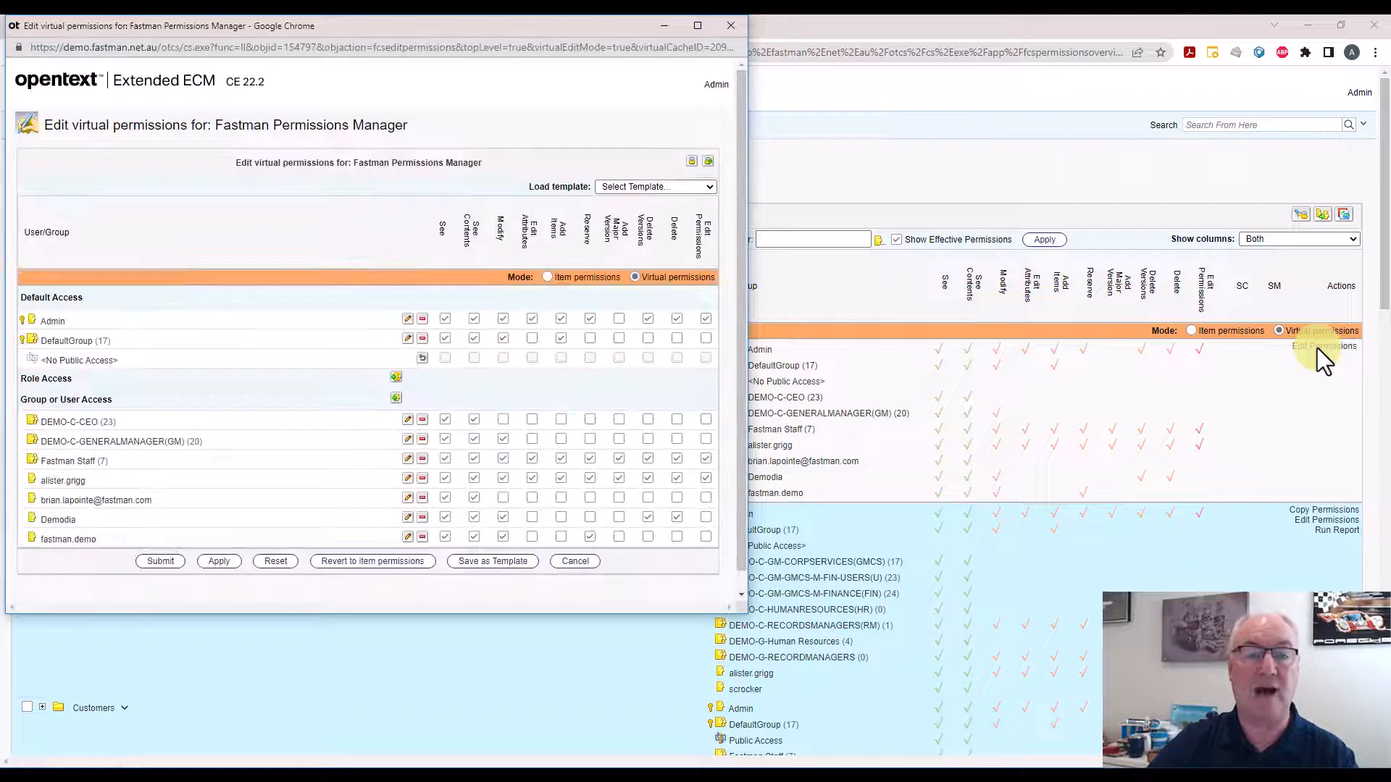
{"action": "left_click", "coordinate": [641, 188]}
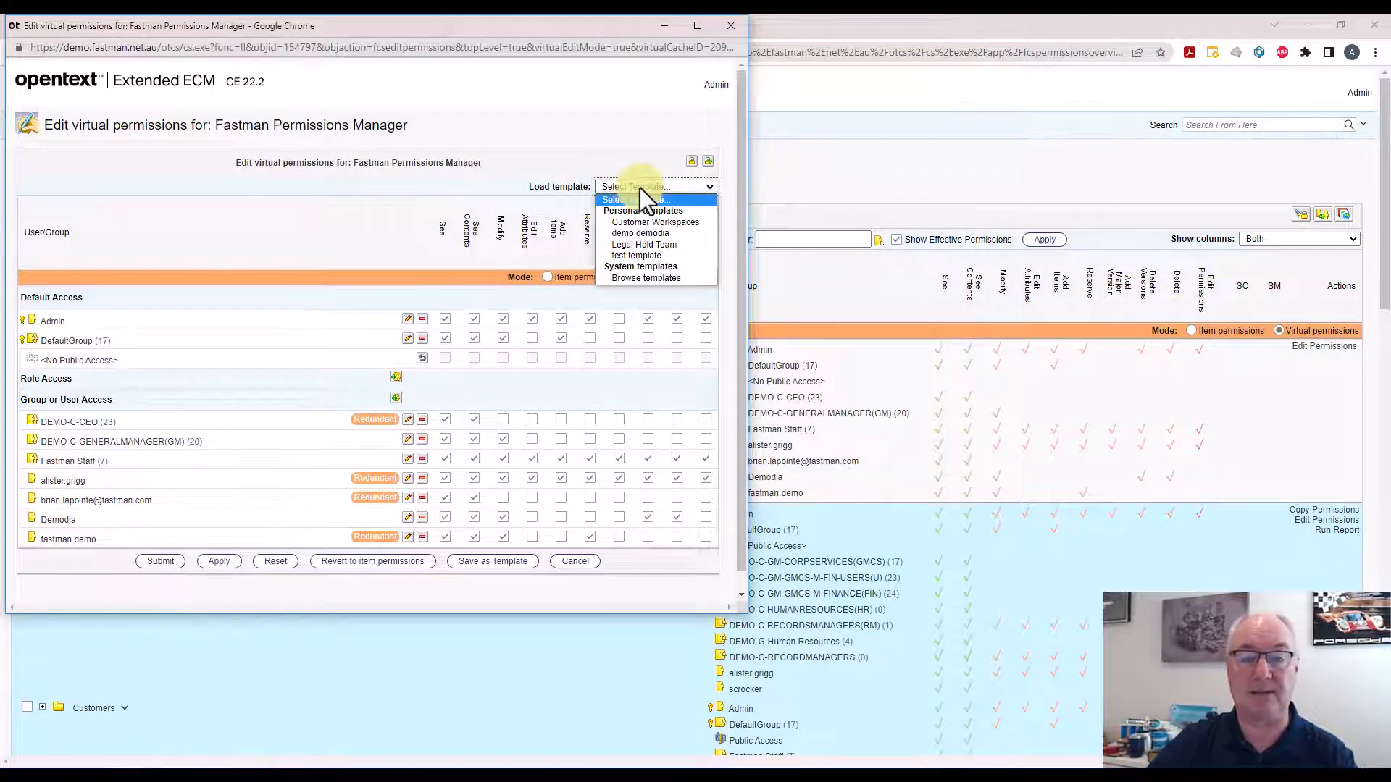
{"action": "left_click", "coordinate": [642, 246]}
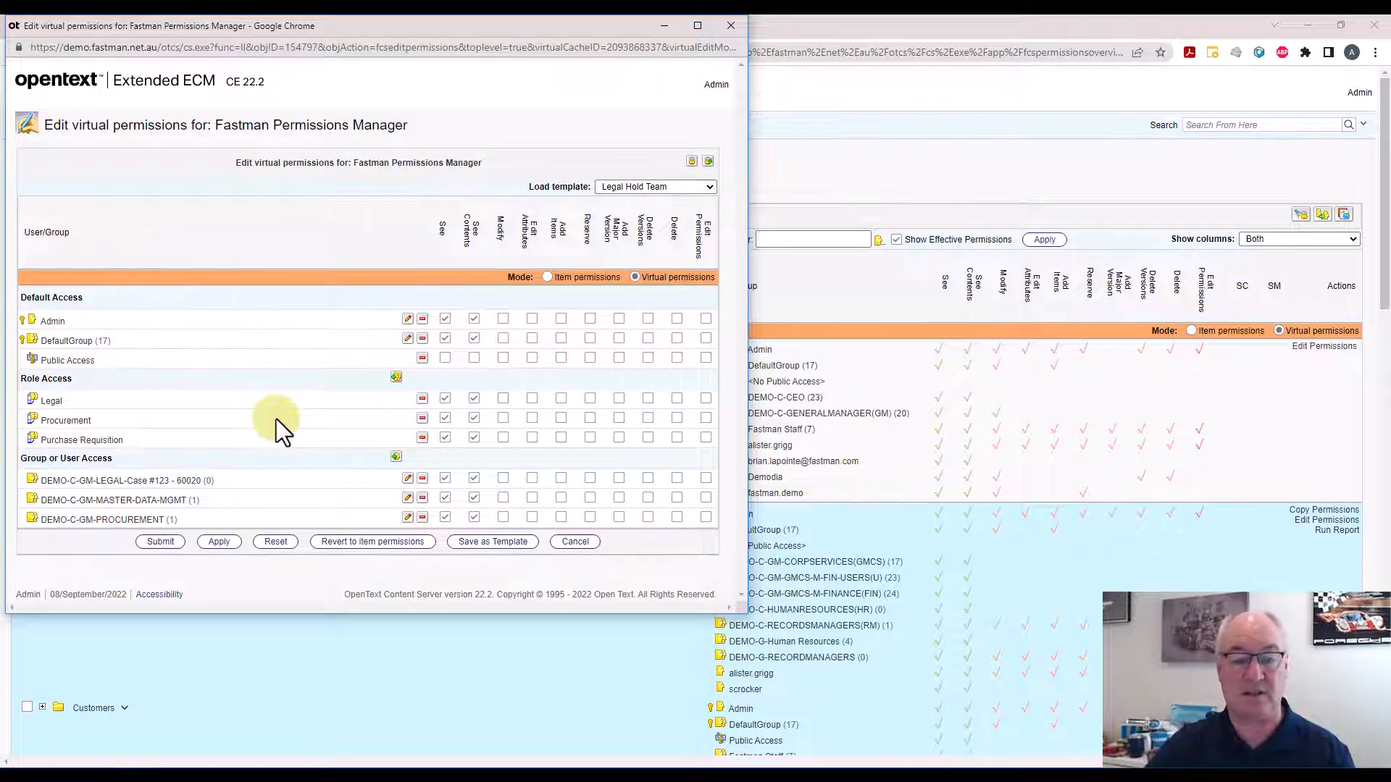
{"action": "left_click", "coordinate": [562, 545]}
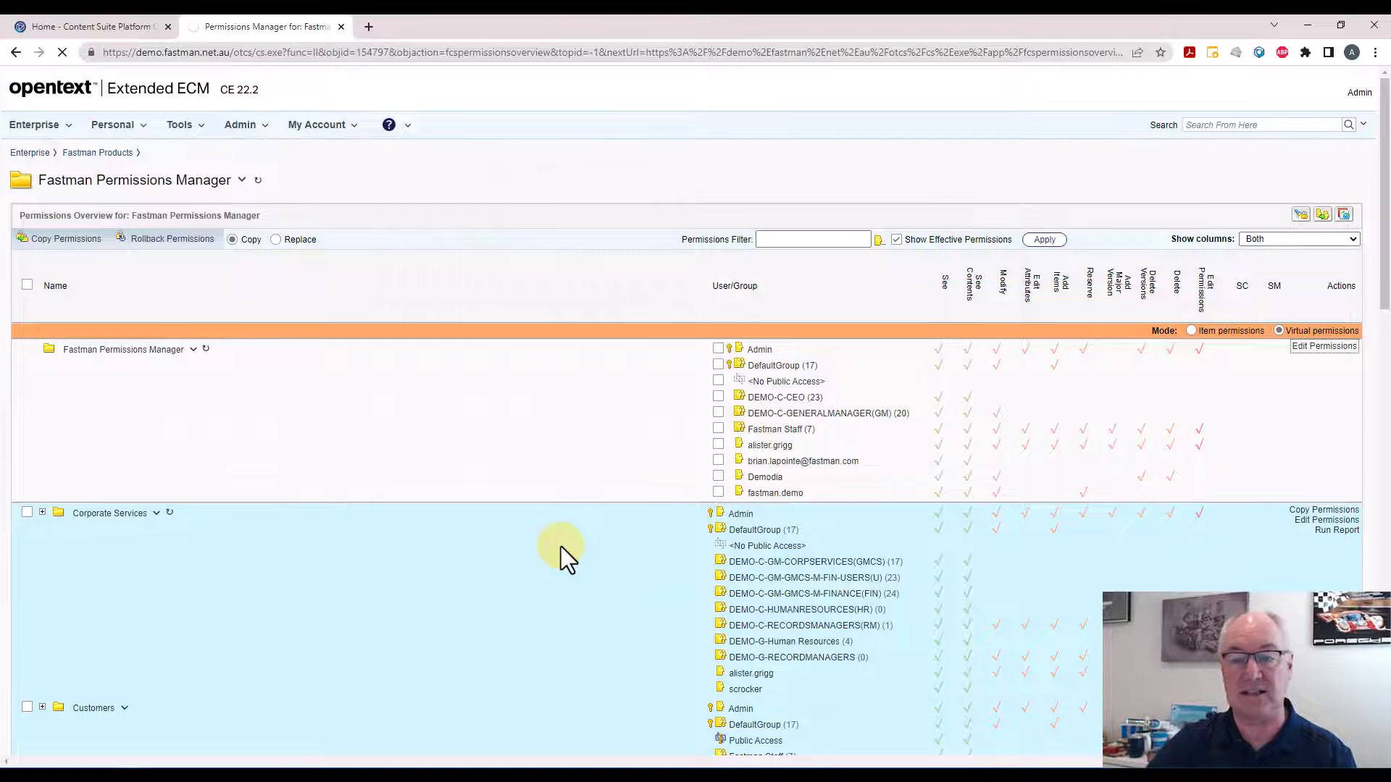
{"action": "left_click", "coordinate": [1192, 330]}
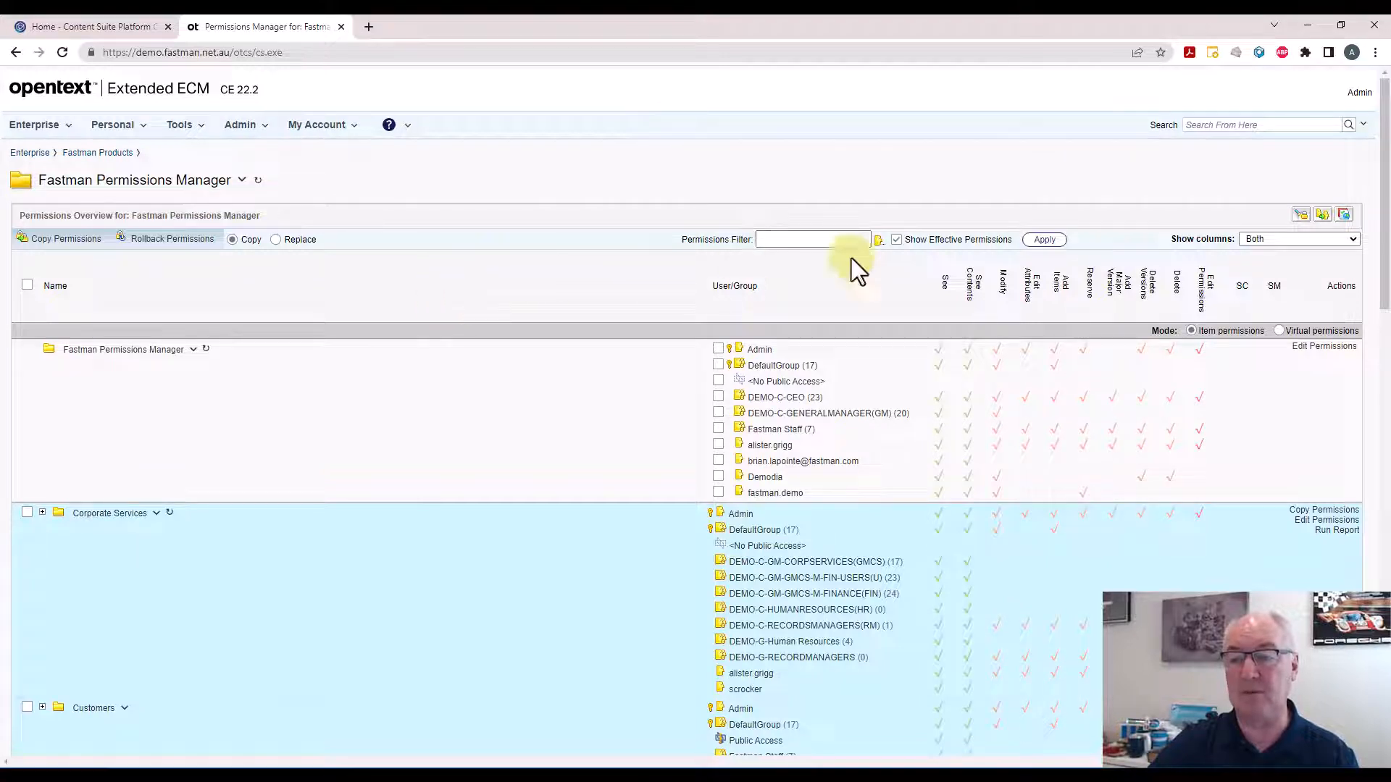
Open Replace User and mark the user fastman.demo for removal
{"action": "left_click", "coordinate": [1323, 216]}
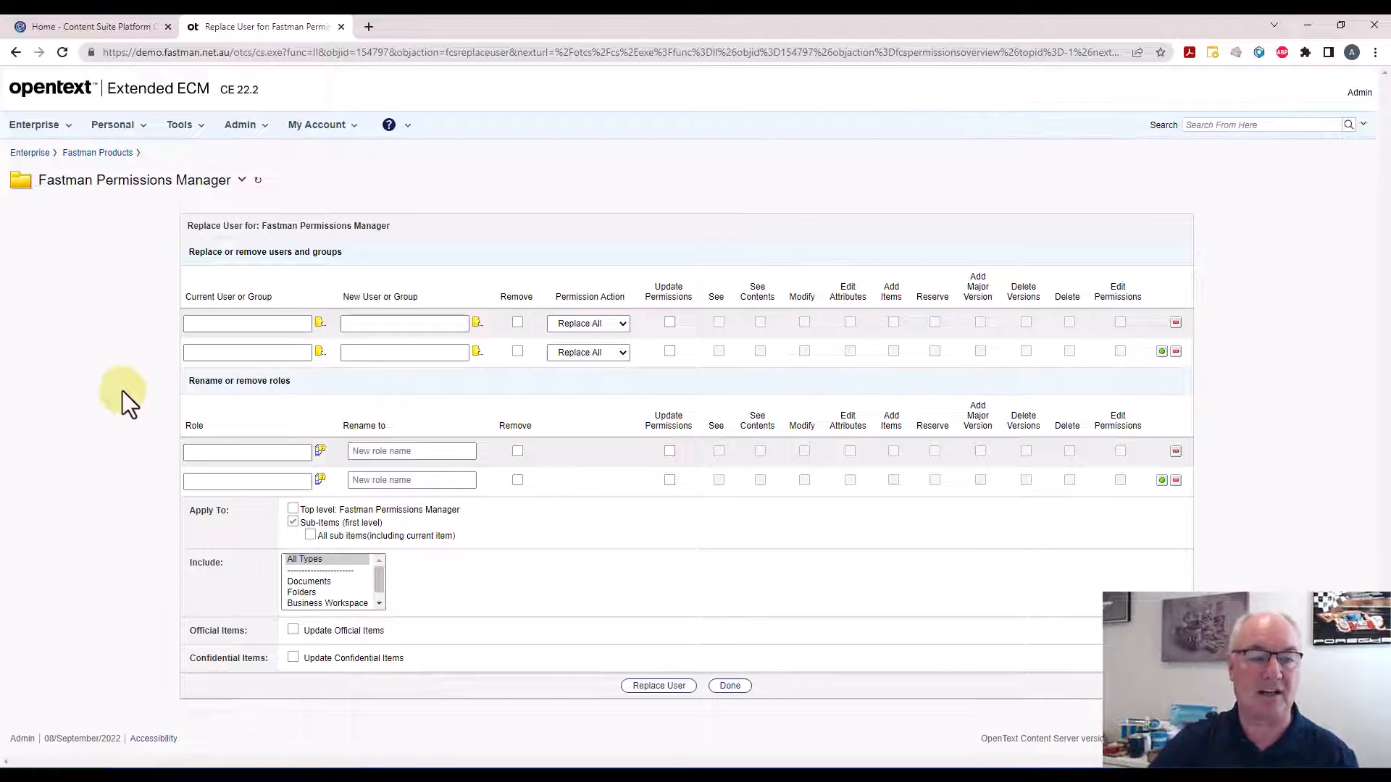
{"action": "left_click", "coordinate": [207, 323]}
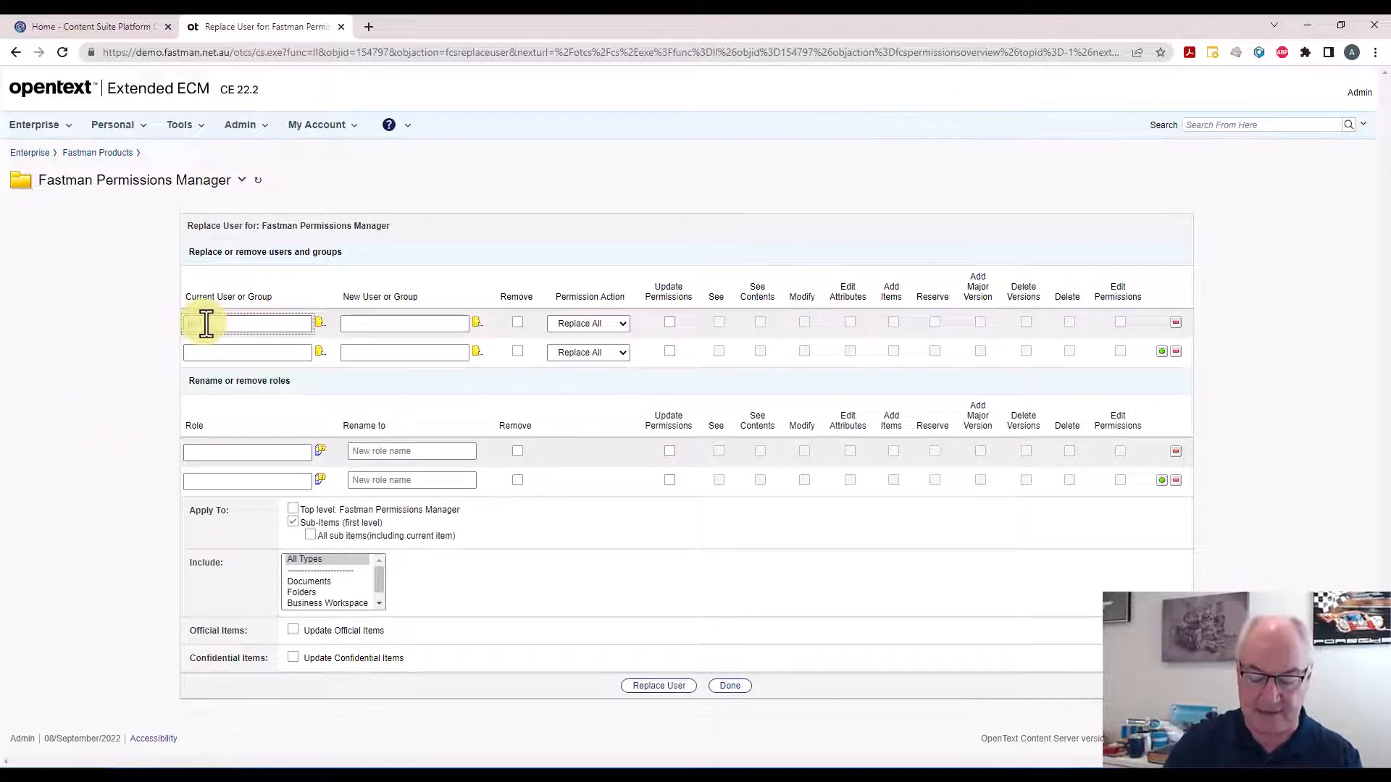
{"action": "type", "text": "alis"}
{"action": "key", "text": "BackSpace"}
{"action": "key", "text": "BackSpace"}
{"action": "key", "text": "BackSpace"}
{"action": "key", "text": "BackSpace"}
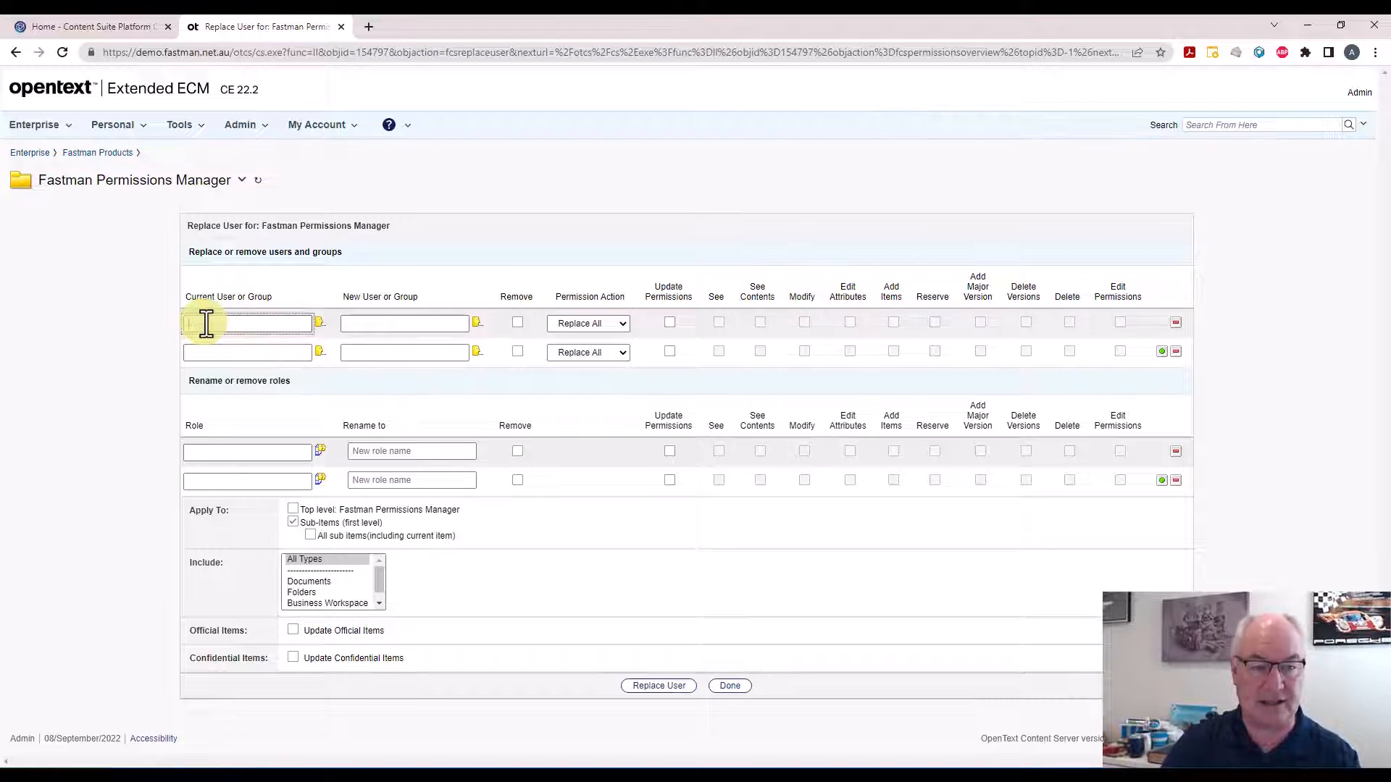
{"action": "type", "text": "ast"}
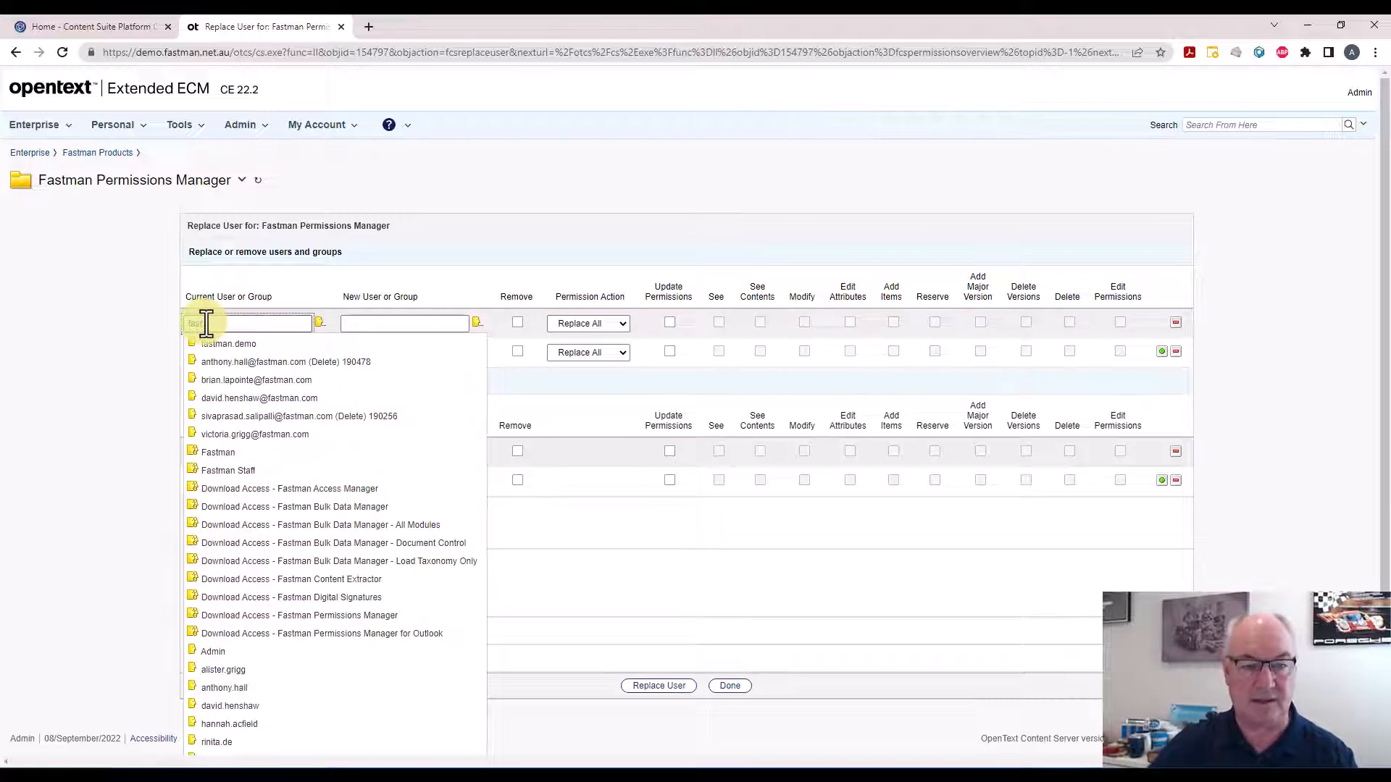
{"action": "left_click", "coordinate": [216, 351]}
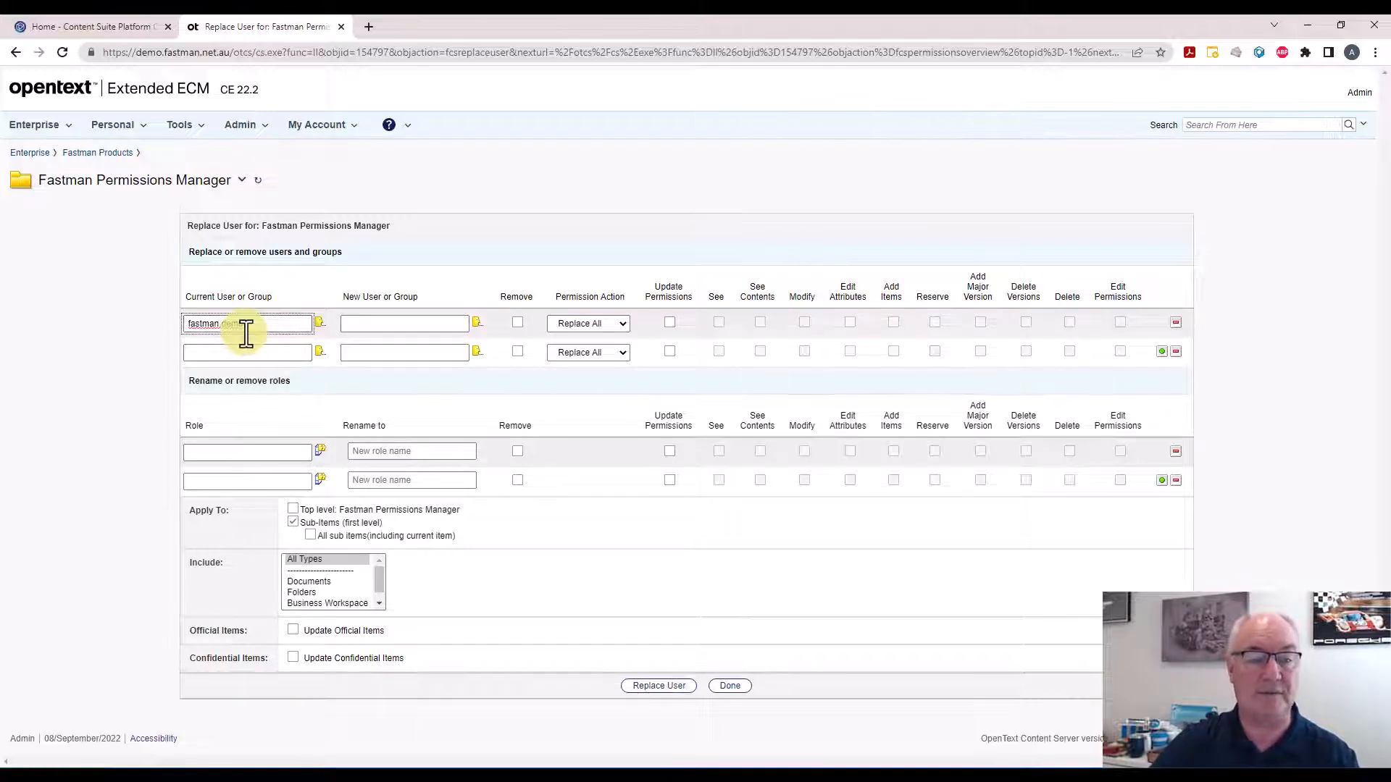
{"action": "left_click", "coordinate": [517, 322]}
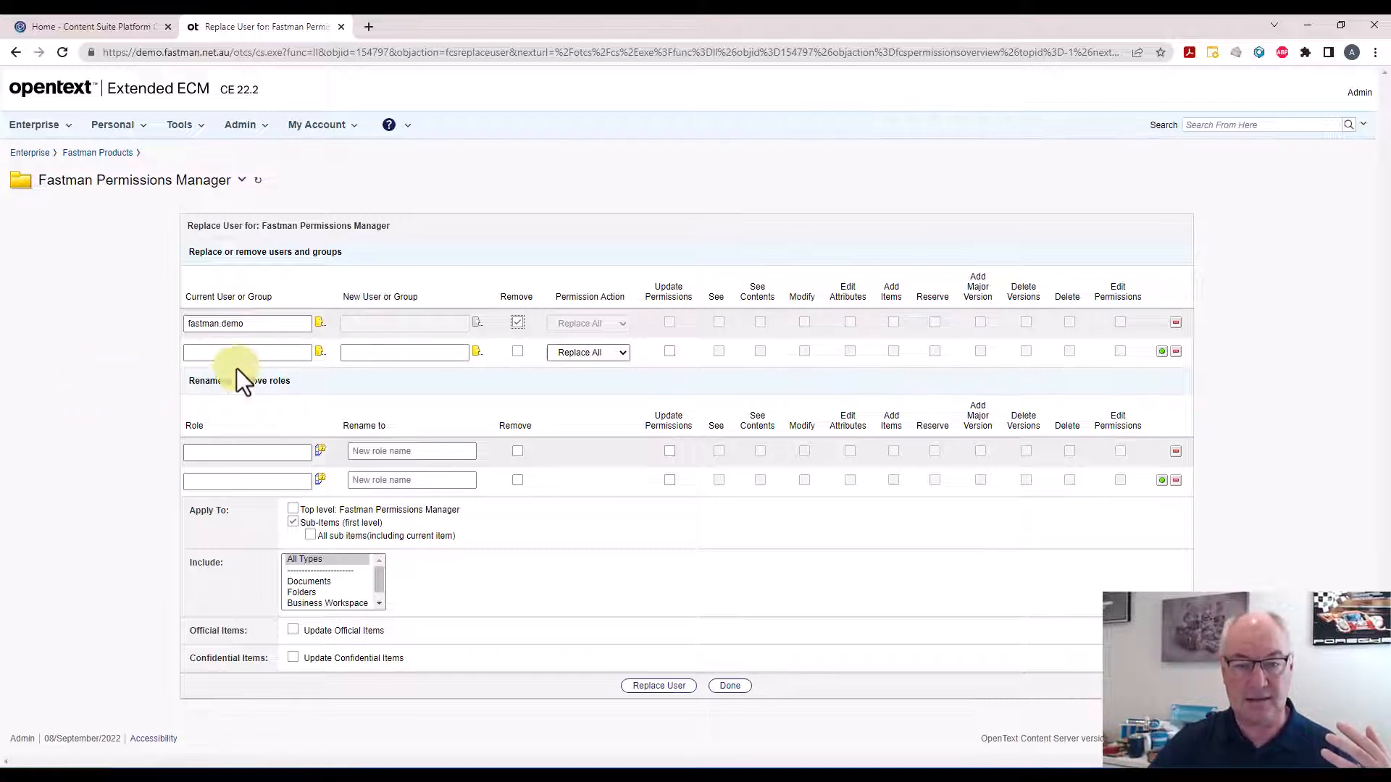
Apply the removal to the top level and all sub items with All Types, and run Replace User
{"action": "left_click", "coordinate": [615, 351]}
{"action": "left_click", "coordinate": [615, 350]}
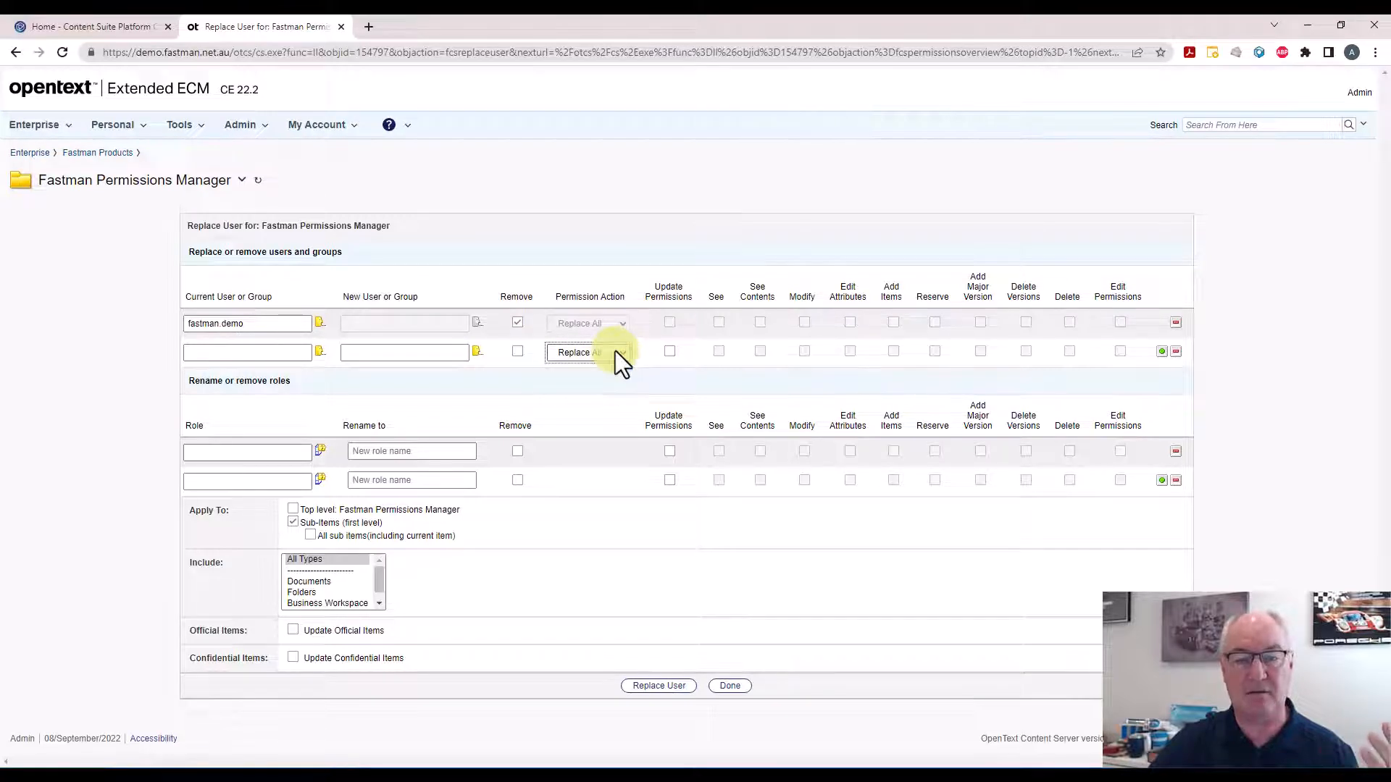
{"action": "left_click", "coordinate": [79, 406]}
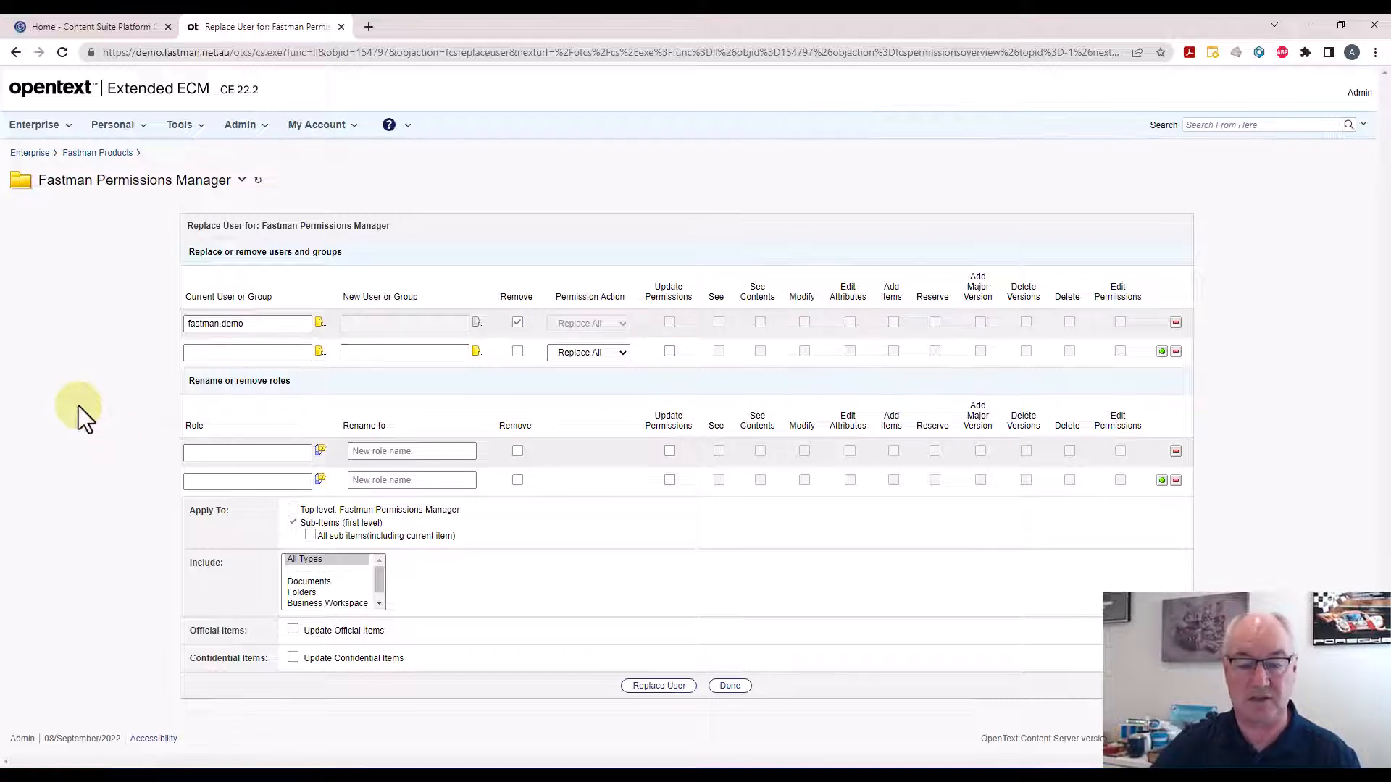
{"action": "left_click", "coordinate": [302, 560]}
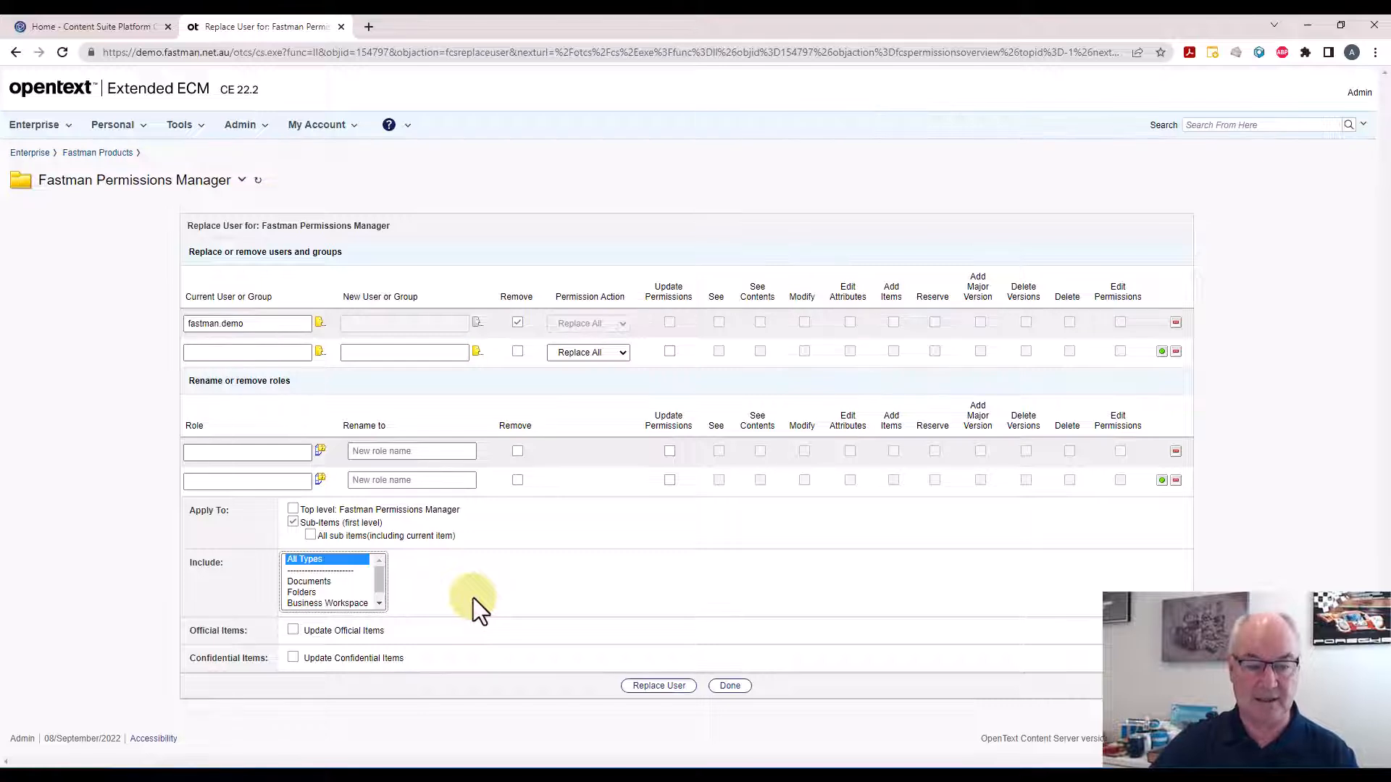
{"action": "left_click", "coordinate": [292, 510]}
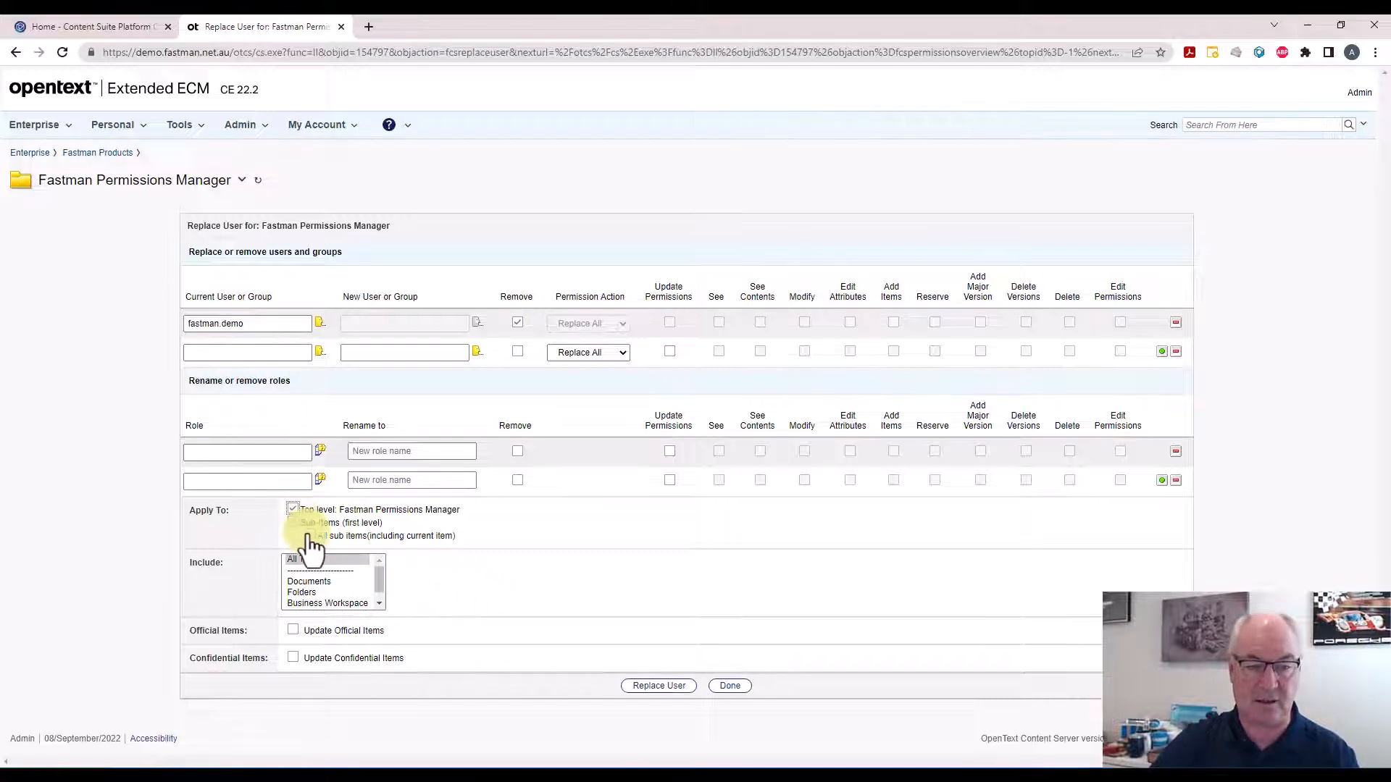
{"action": "left_click", "coordinate": [310, 535]}
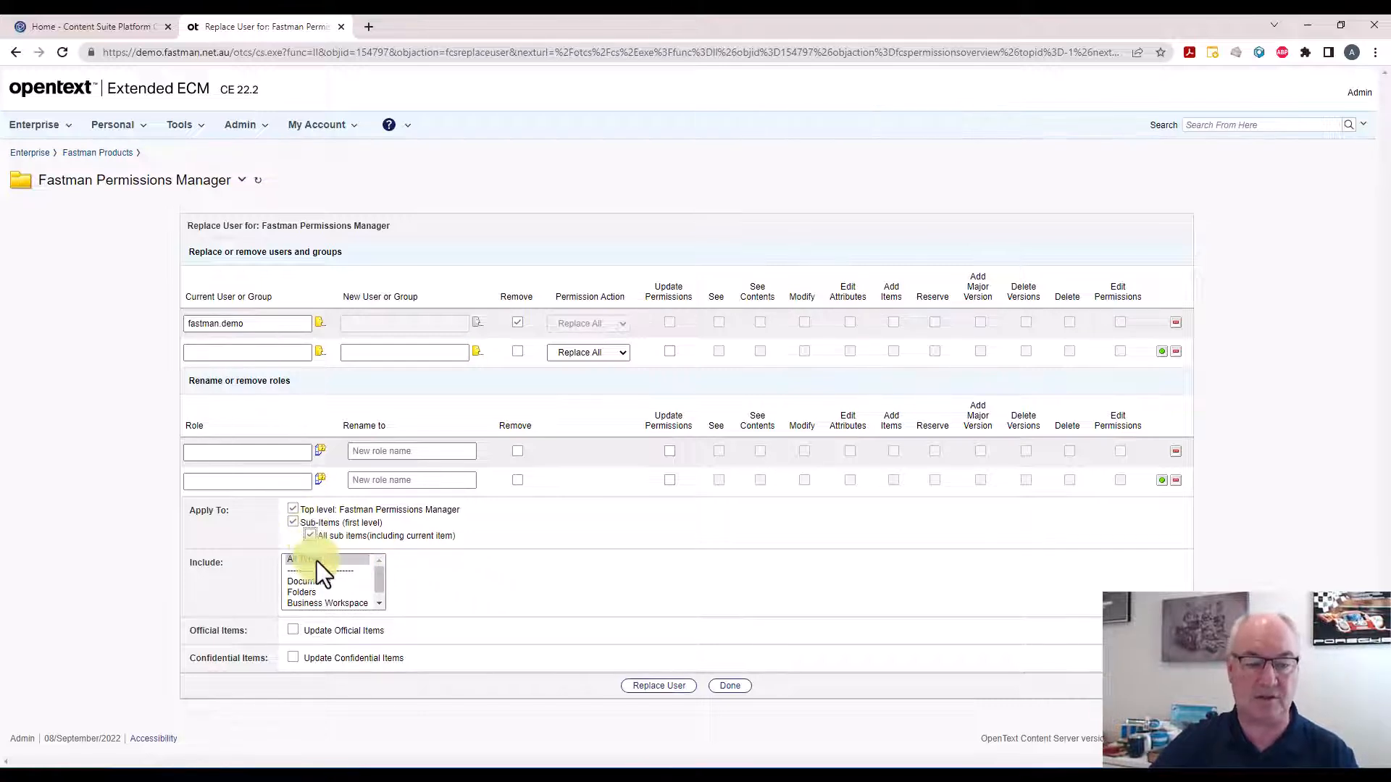
{"action": "left_click", "coordinate": [316, 560]}
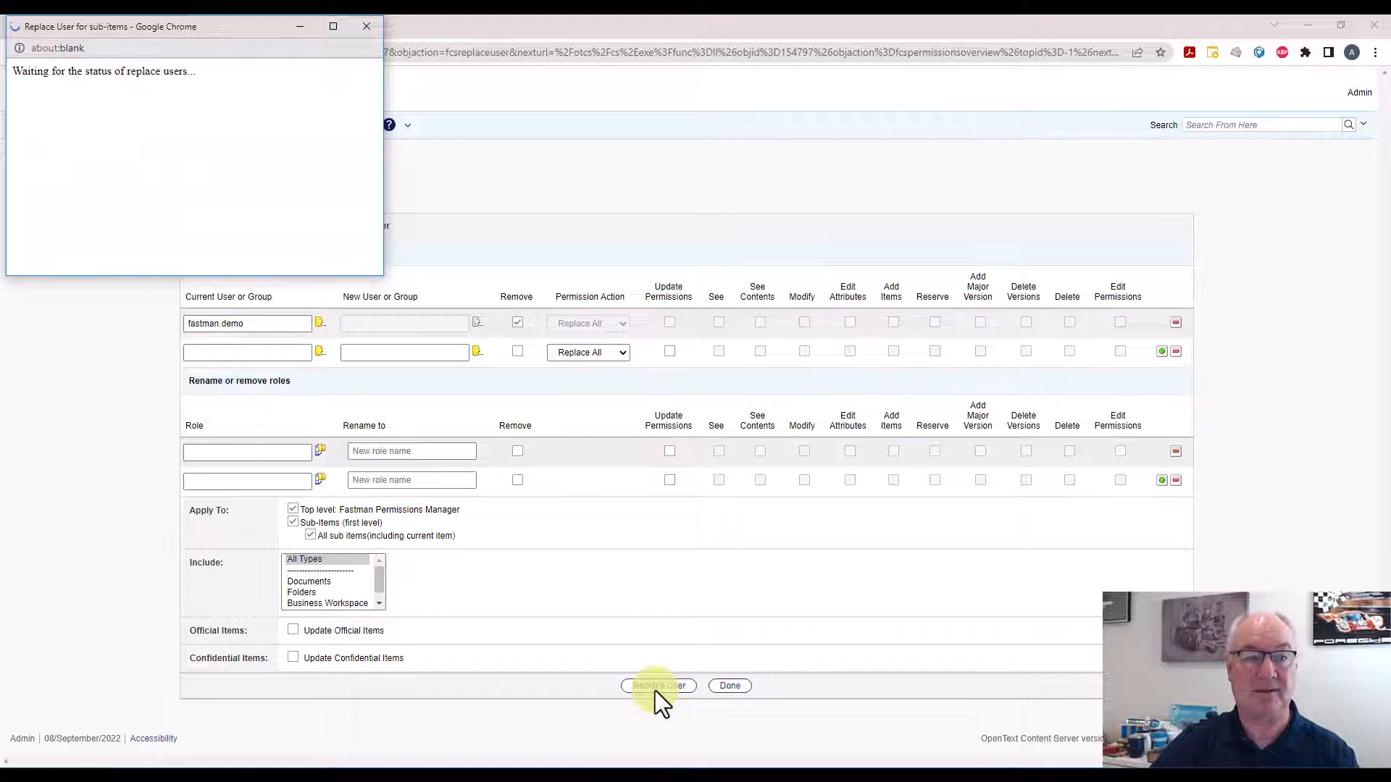
{"action": "left_click_drag", "start_coordinate": [229, 36], "coordinate": [265, 65]}
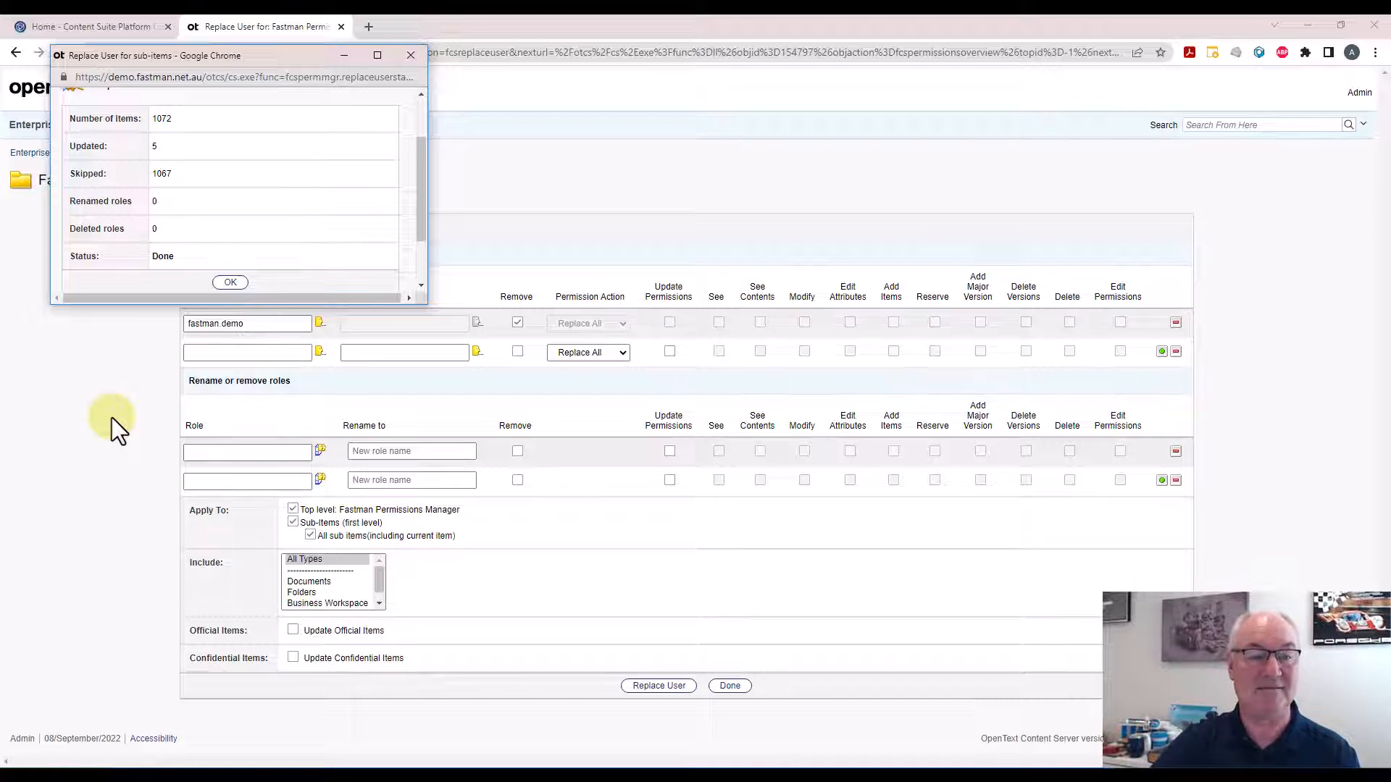
Untick Remove and change the current user or group to Fastman Staff
{"action": "left_click", "coordinate": [226, 282]}
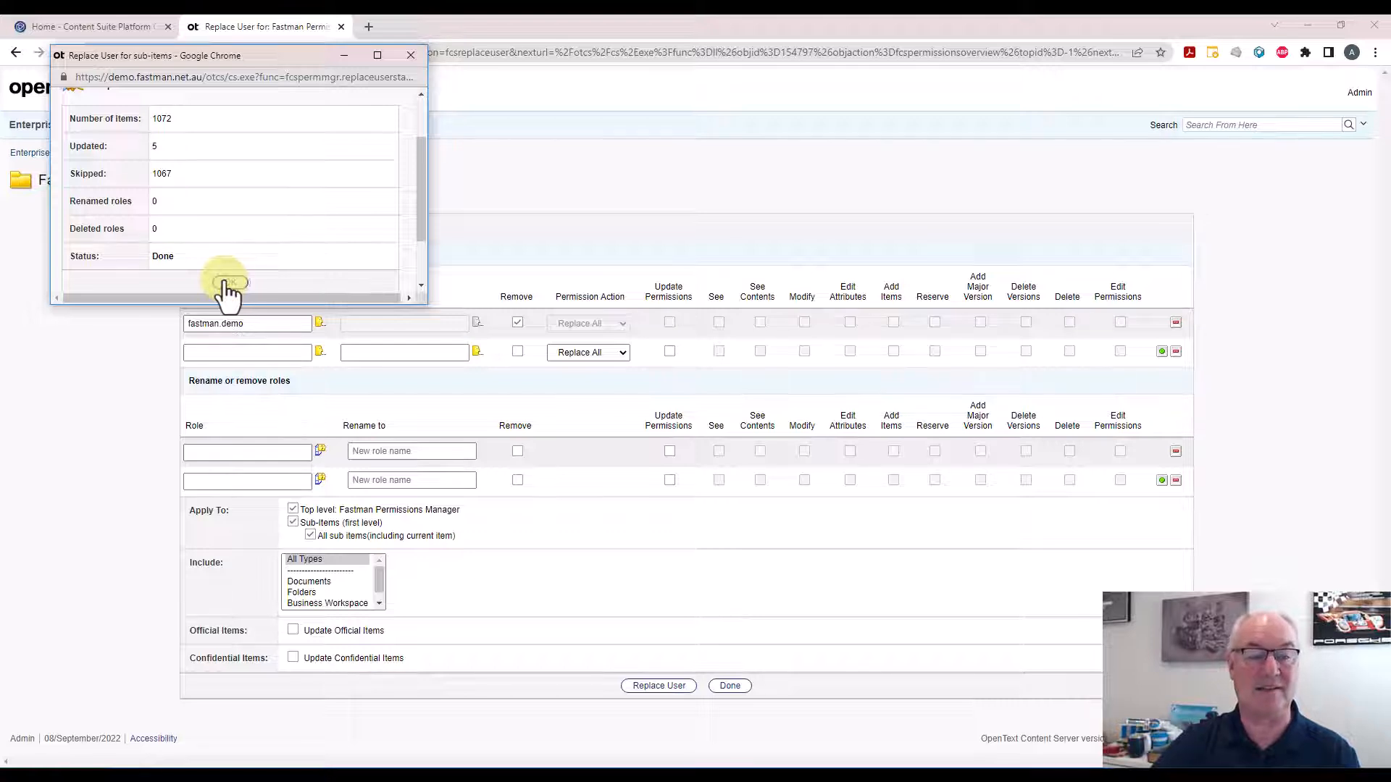
{"action": "left_click", "coordinate": [517, 322]}
{"action": "left_click_drag", "start_coordinate": [289, 323], "coordinate": [166, 339]}
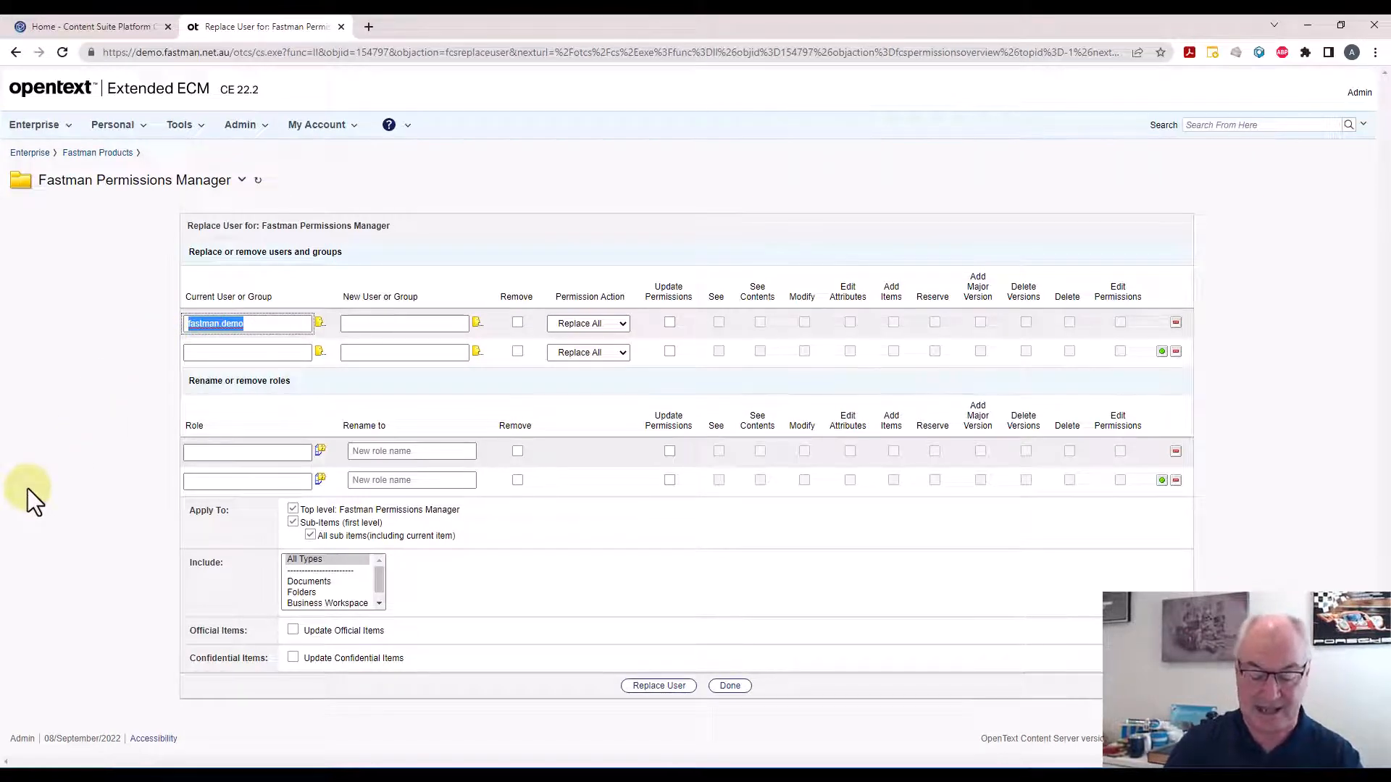
{"action": "type", "text": "fast"}
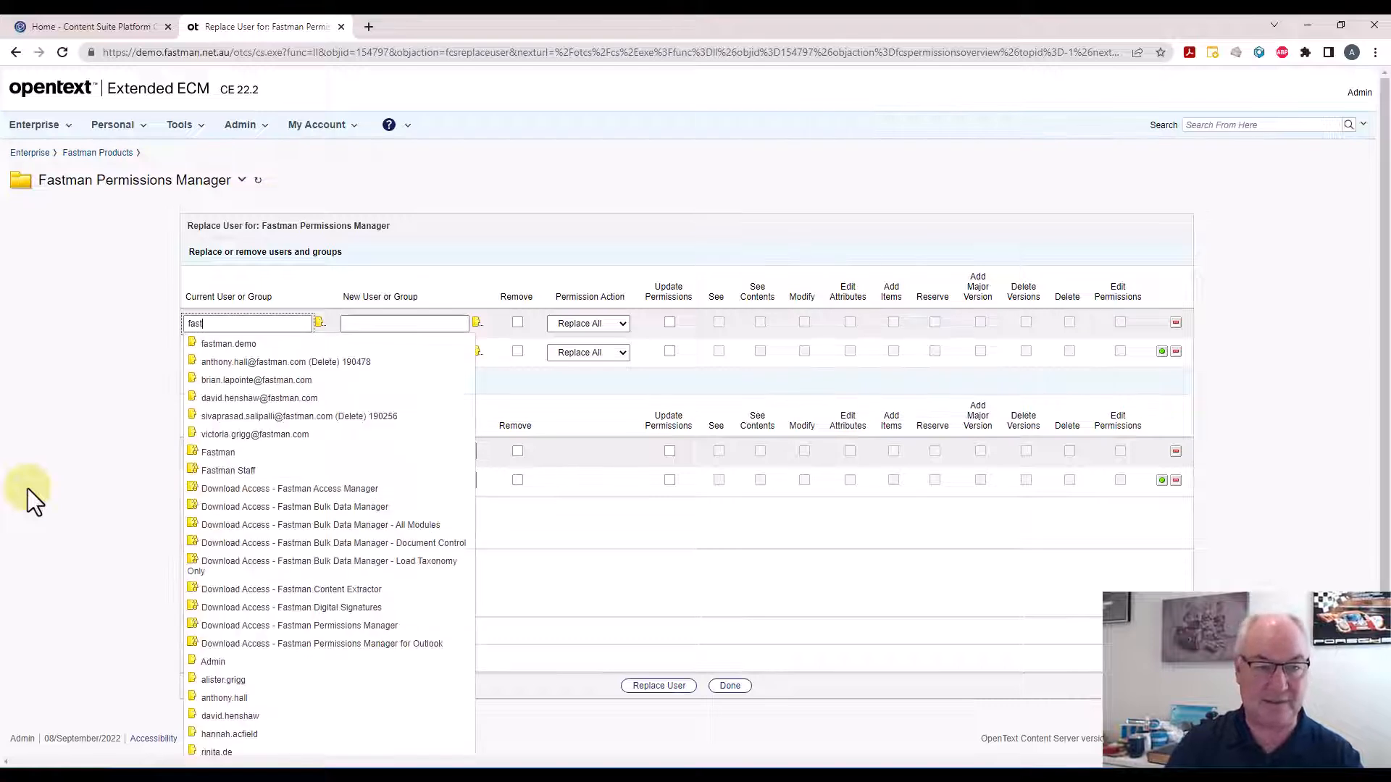
{"action": "type", "text": "man"}
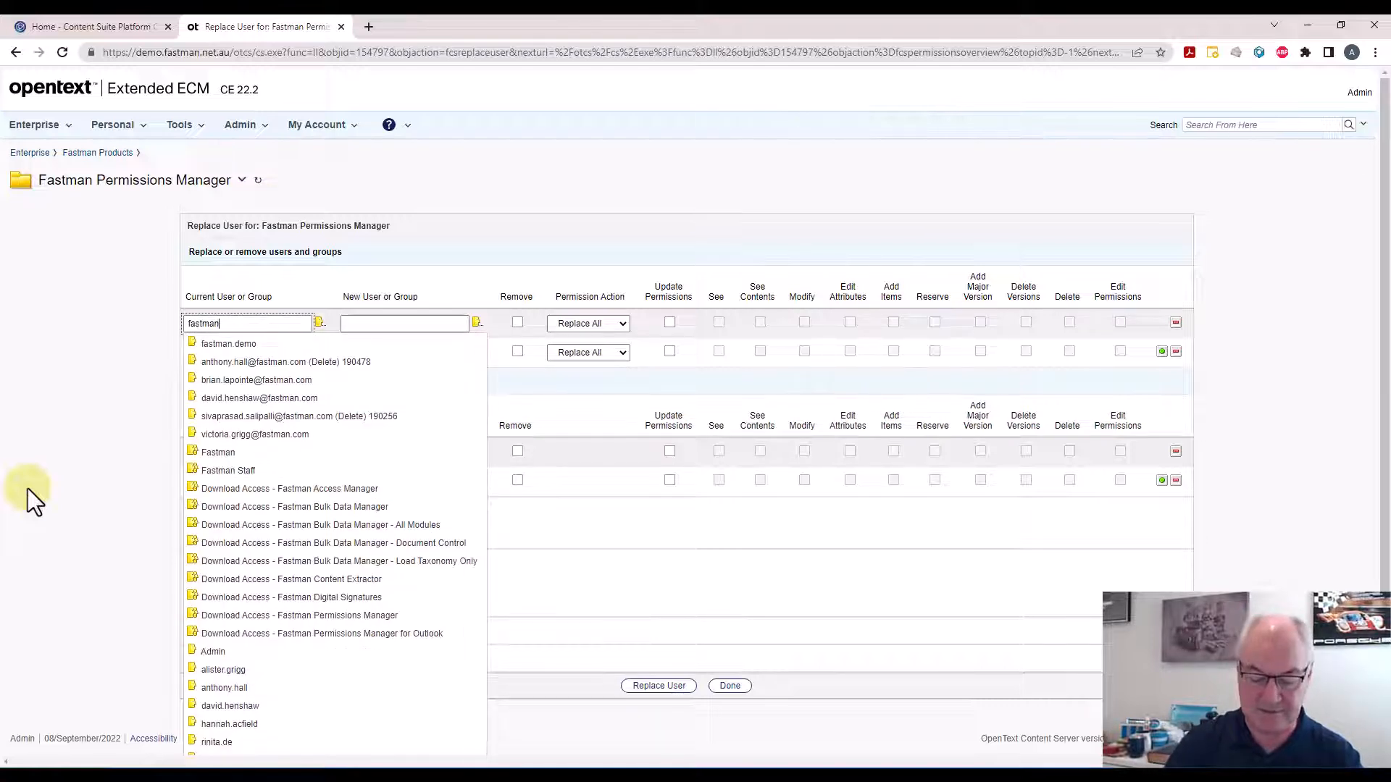
{"action": "type", "text": ".st"}
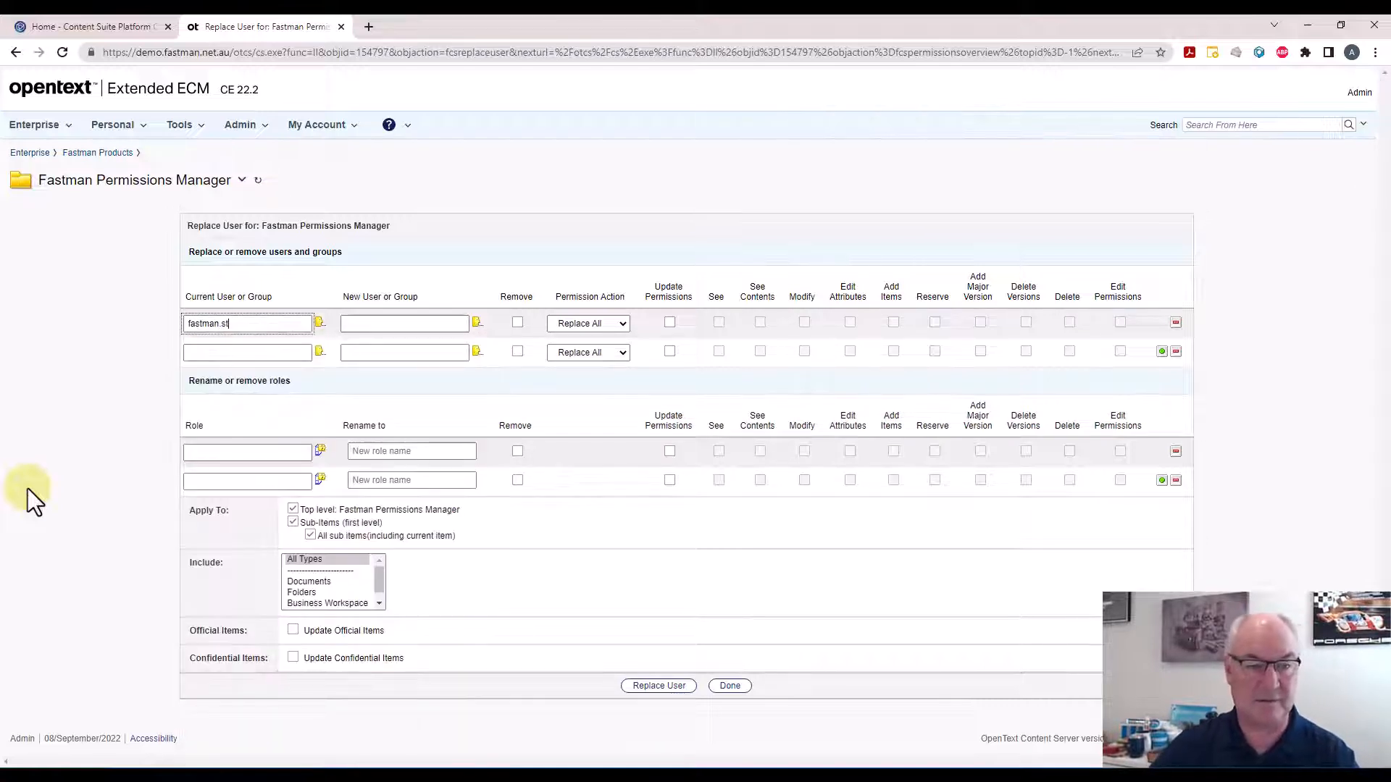
{"action": "key", "text": "BackSpace"}
{"action": "key", "text": "BackSpace"}
{"action": "key", "text": "BackSpace"}
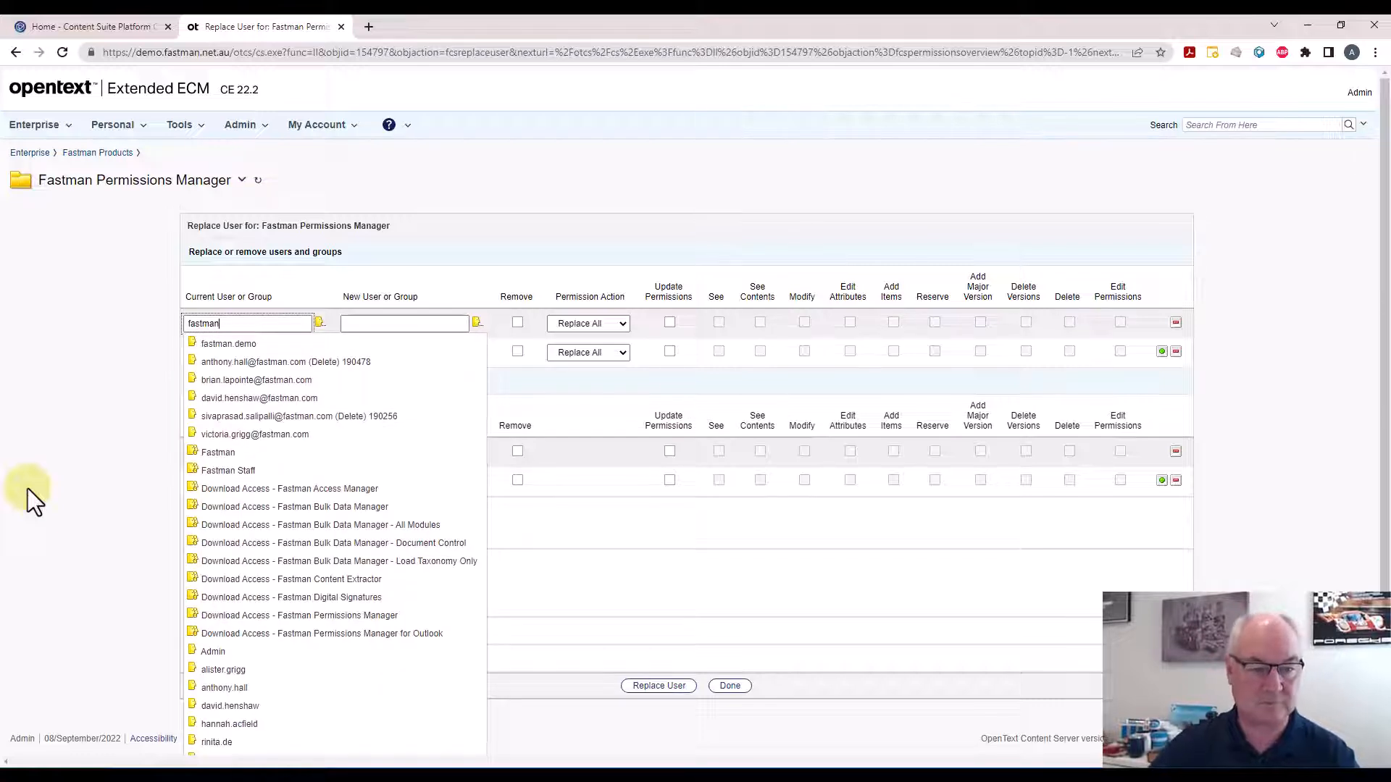
{"action": "left_click", "coordinate": [211, 471]}
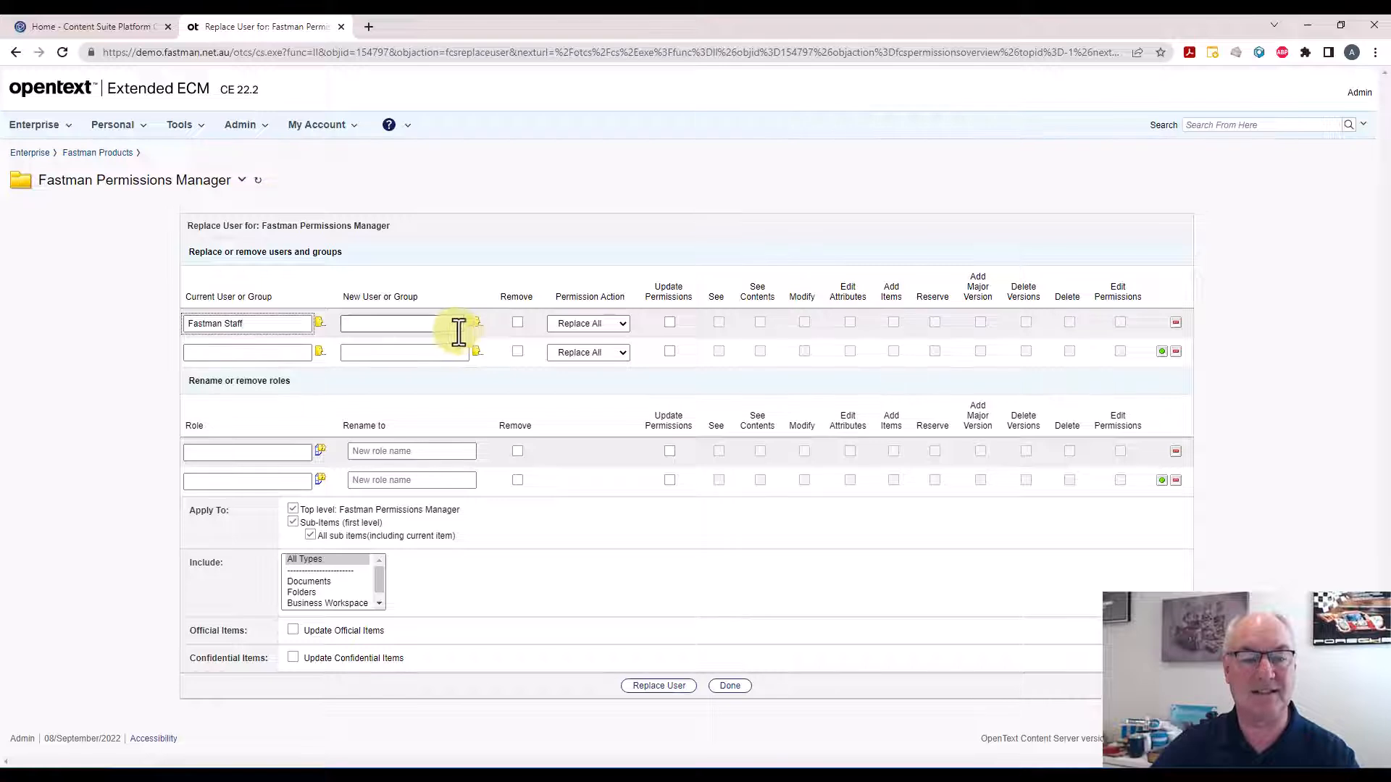
Set the new user or group to DEMO-G-ICT
{"action": "left_click", "coordinate": [436, 328]}
{"action": "type", "text": "demo"}
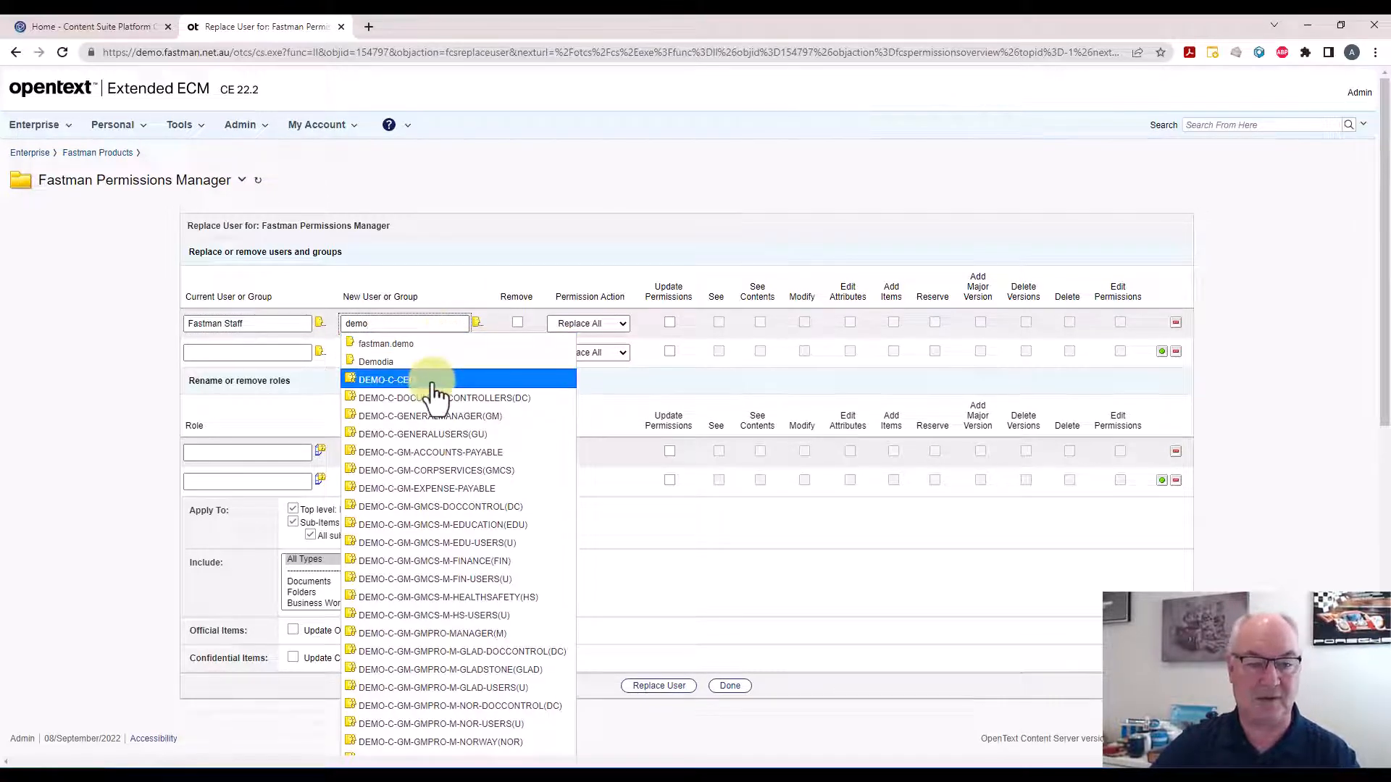
{"action": "scroll", "coordinate": [449, 565], "scroll_direction": "down", "scroll_amount": 9}
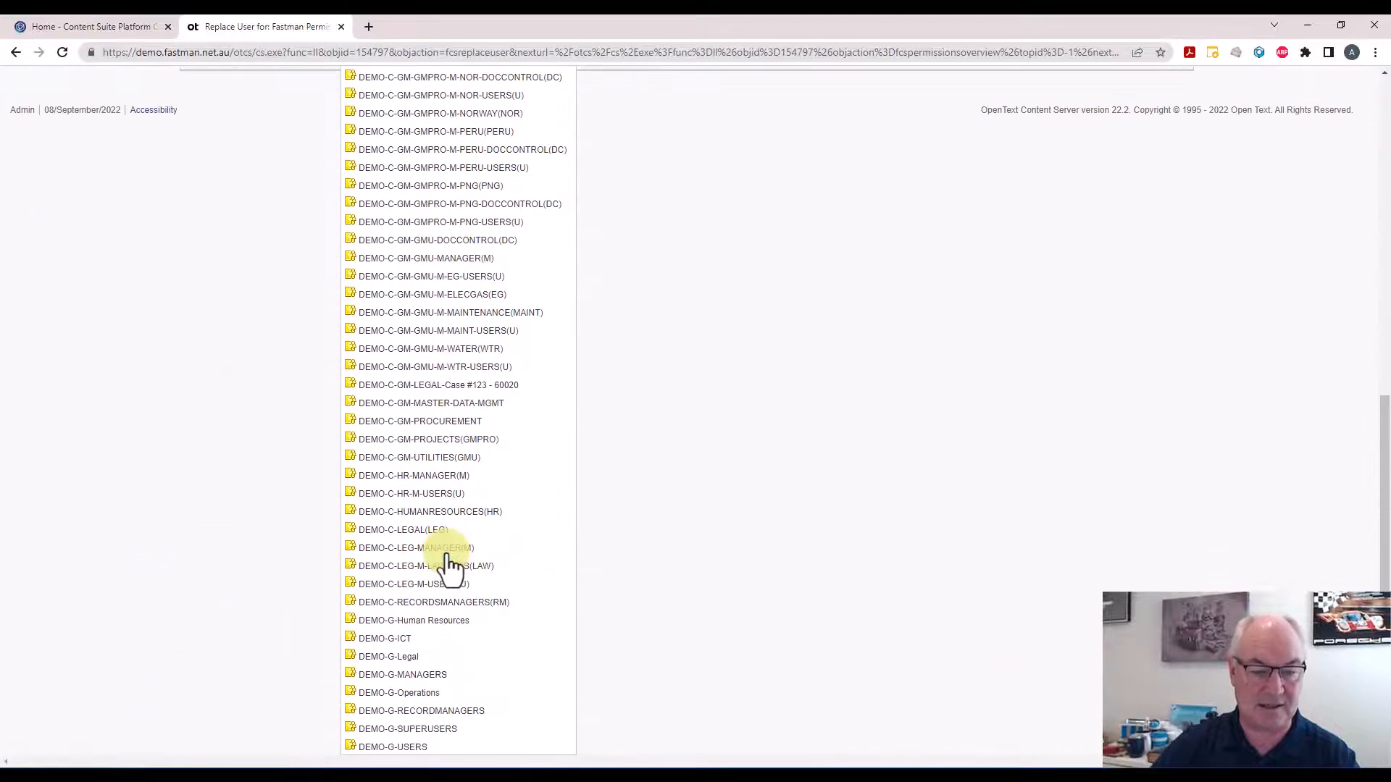
{"action": "left_click", "coordinate": [377, 639]}
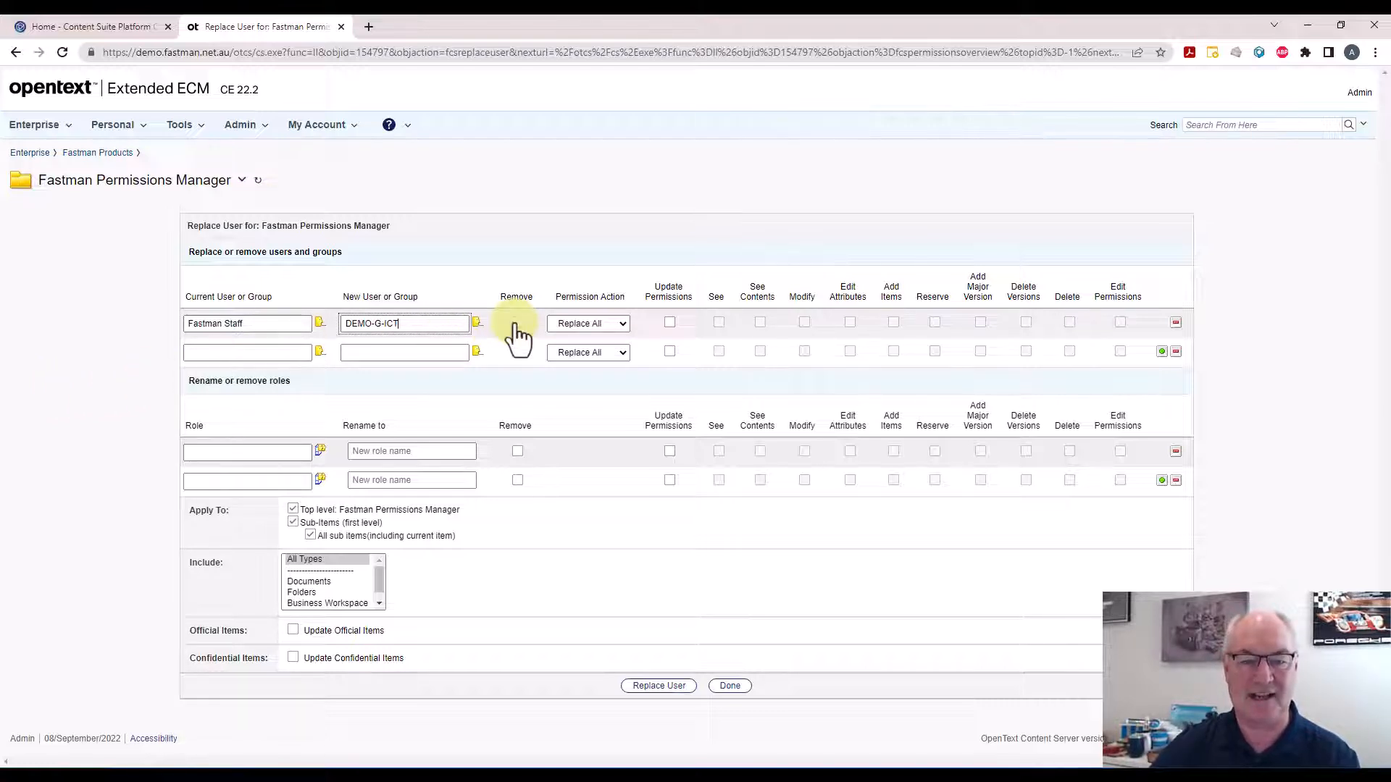
Set the permission action for the Fastman Staff replacement to Replace only ACL
{"action": "left_click", "coordinate": [623, 326]}
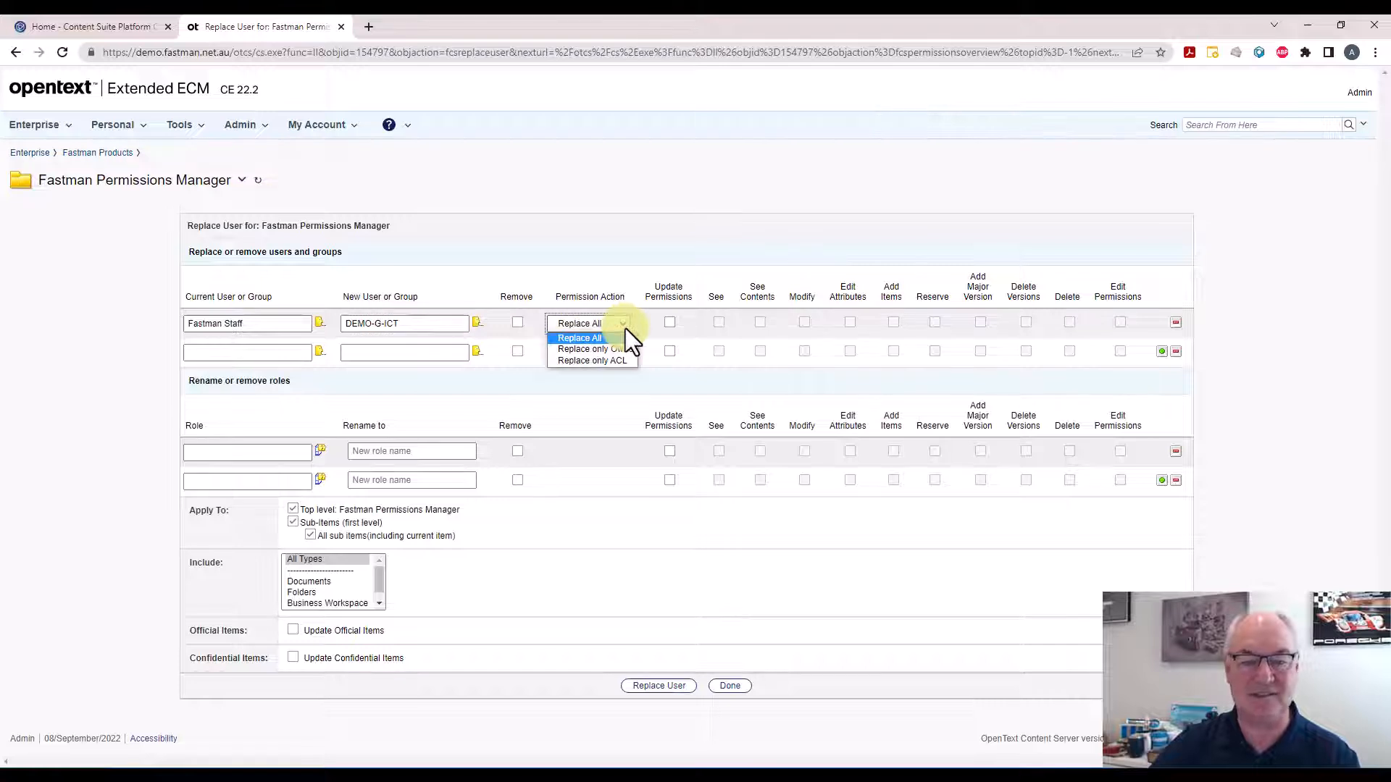
{"action": "key", "text": "Down"}
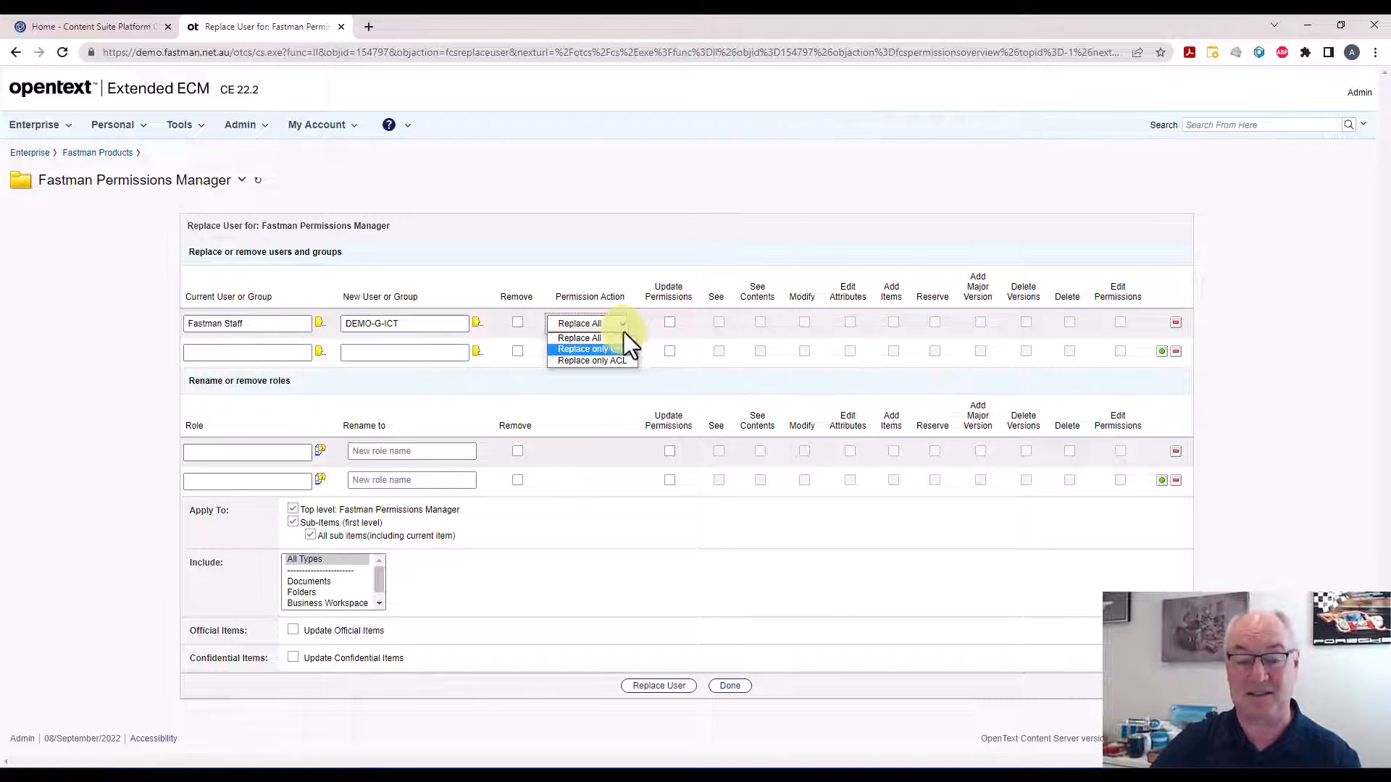
{"action": "left_click", "coordinate": [616, 347]}
{"action": "left_click", "coordinate": [620, 323]}
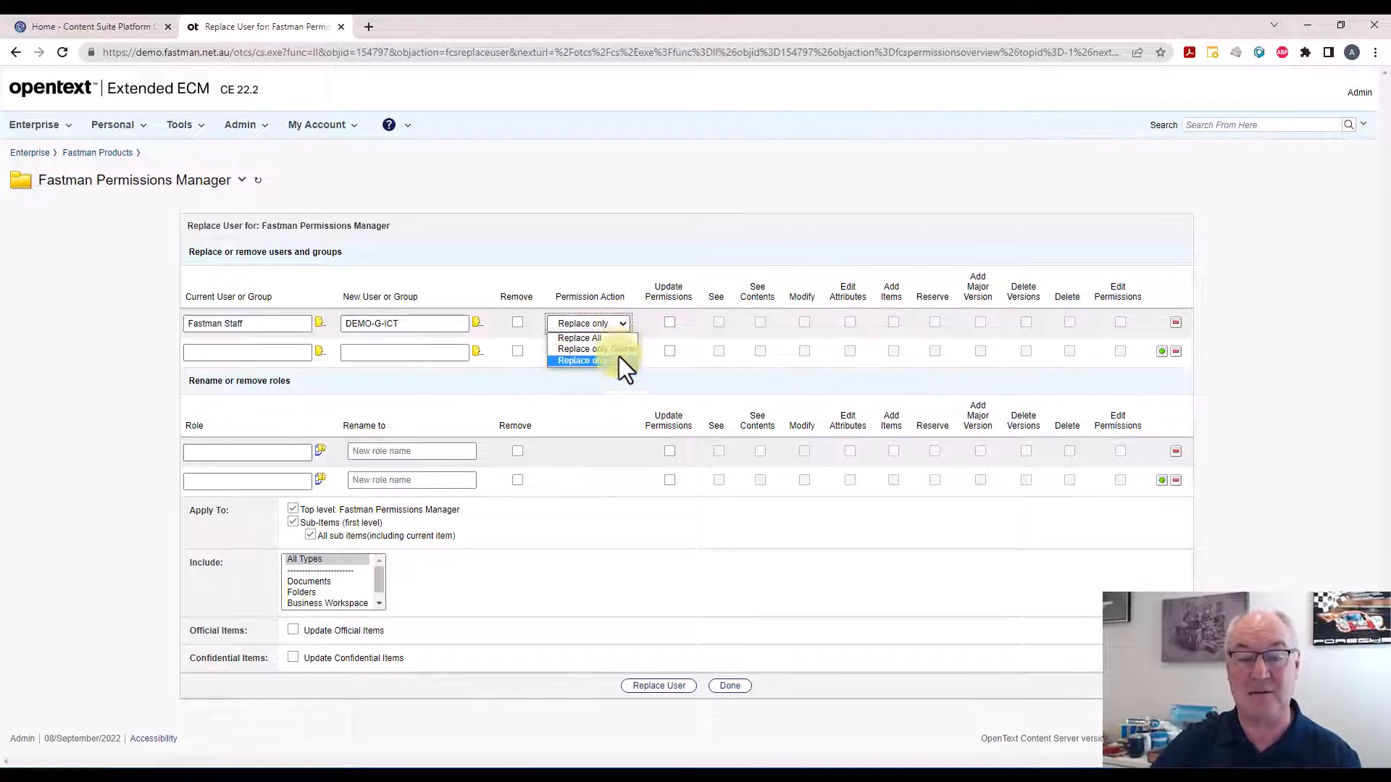
{"action": "left_click", "coordinate": [618, 358]}
{"action": "left_click", "coordinate": [623, 324]}
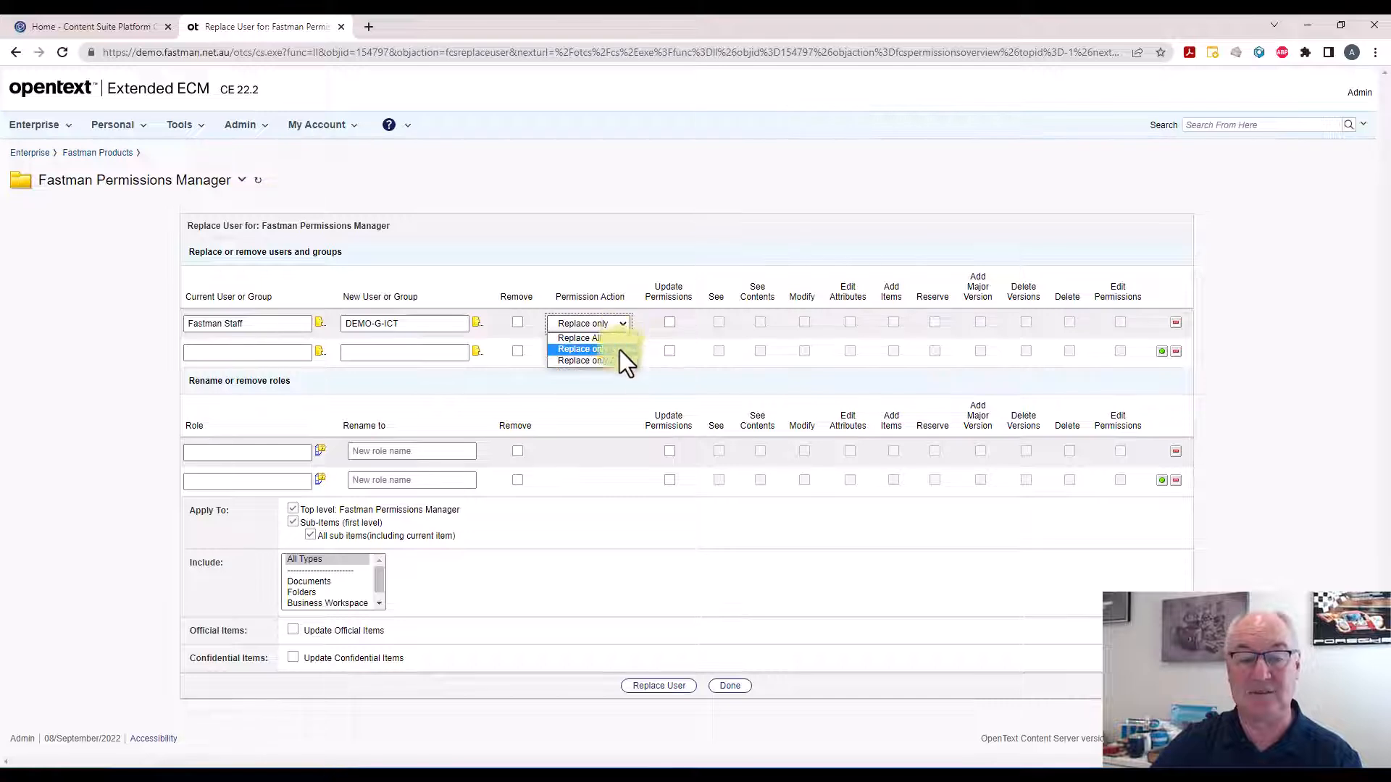
{"action": "left_click", "coordinate": [619, 359]}
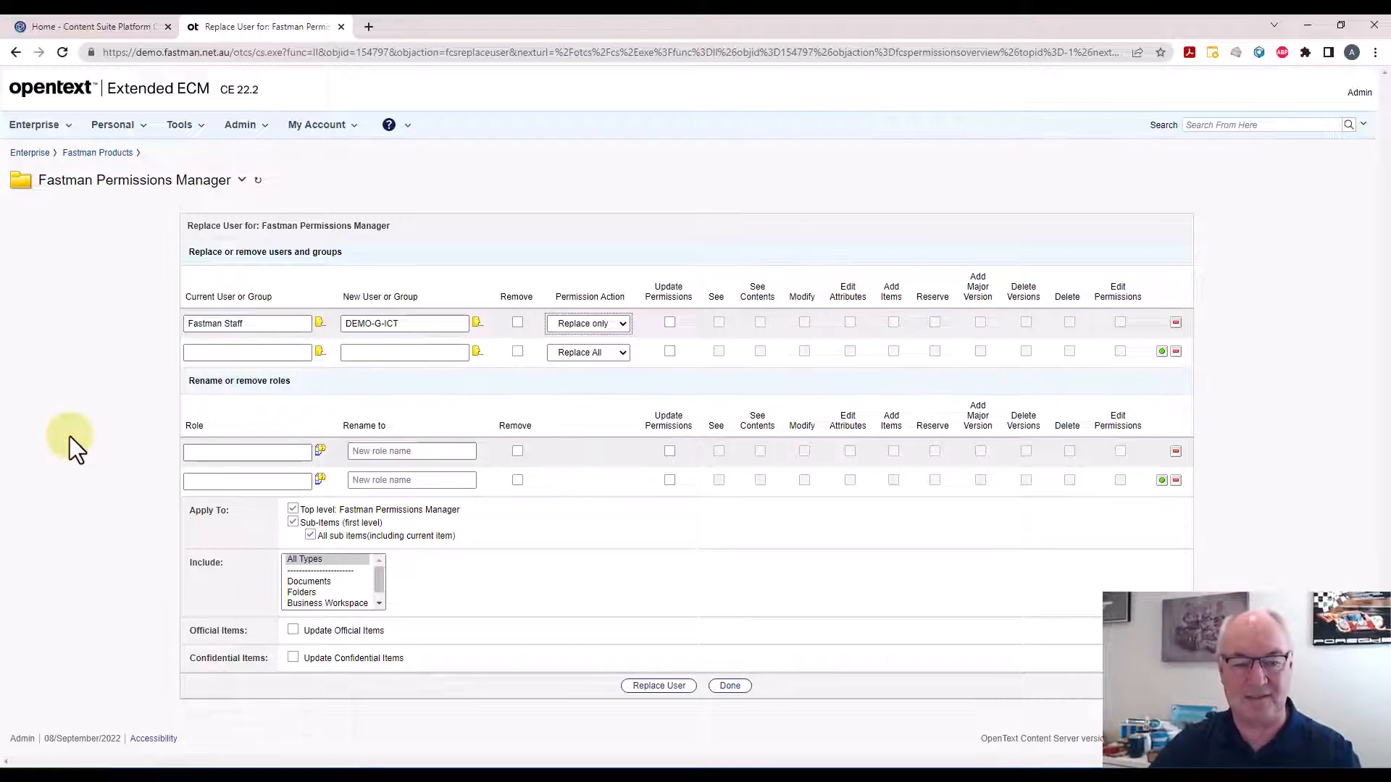
Limit the replacement to Documents and run Replace User, closing the results when done
{"action": "left_click", "coordinate": [327, 561]}
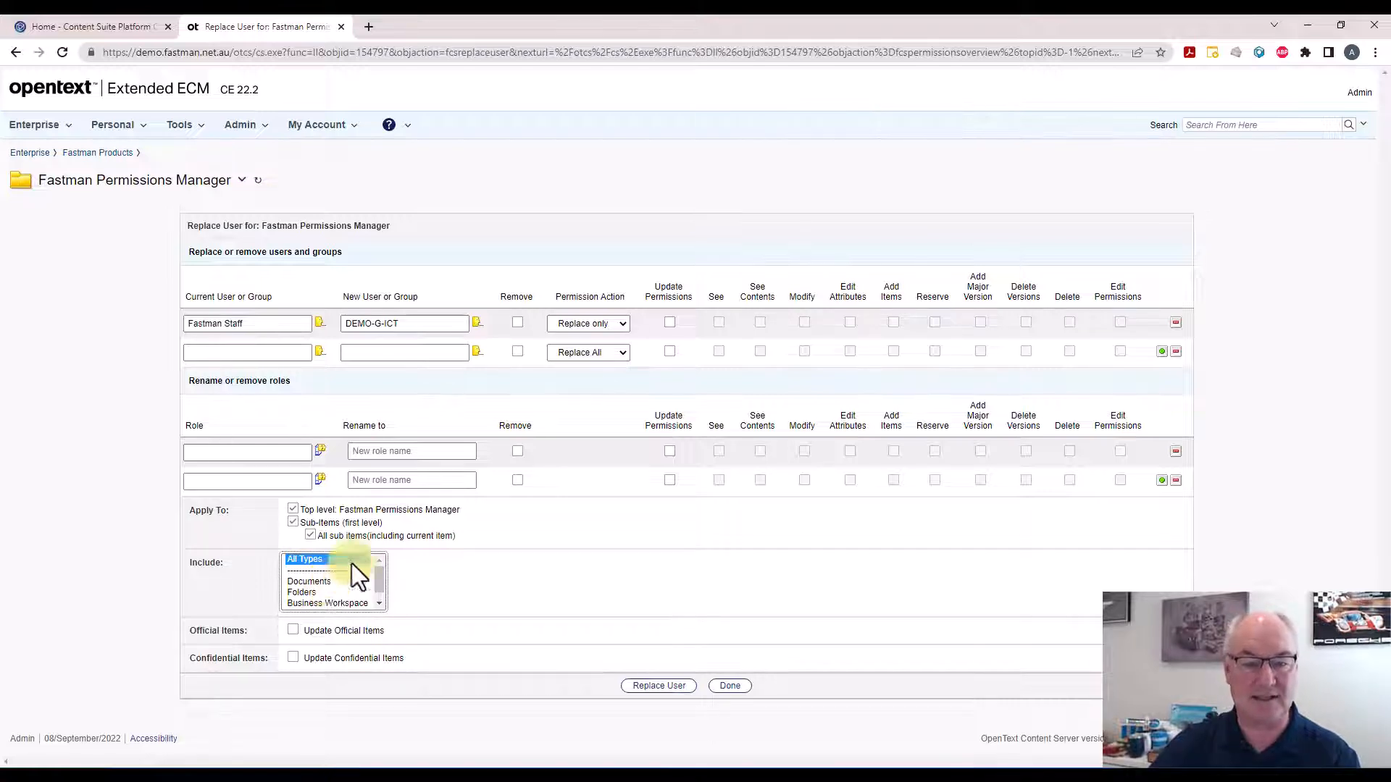
{"action": "left_click", "coordinate": [622, 323]}
{"action": "left_click", "coordinate": [623, 323]}
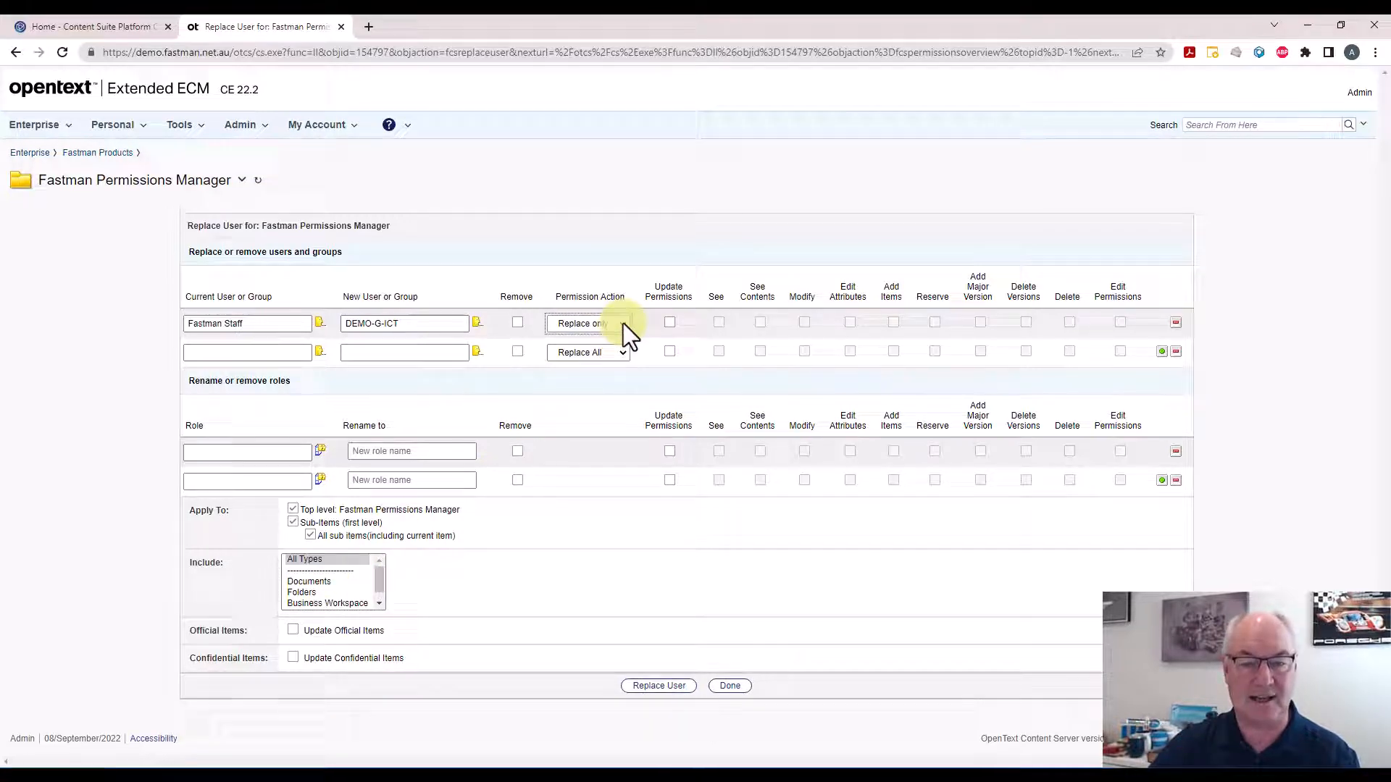
{"action": "left_click", "coordinate": [315, 581]}
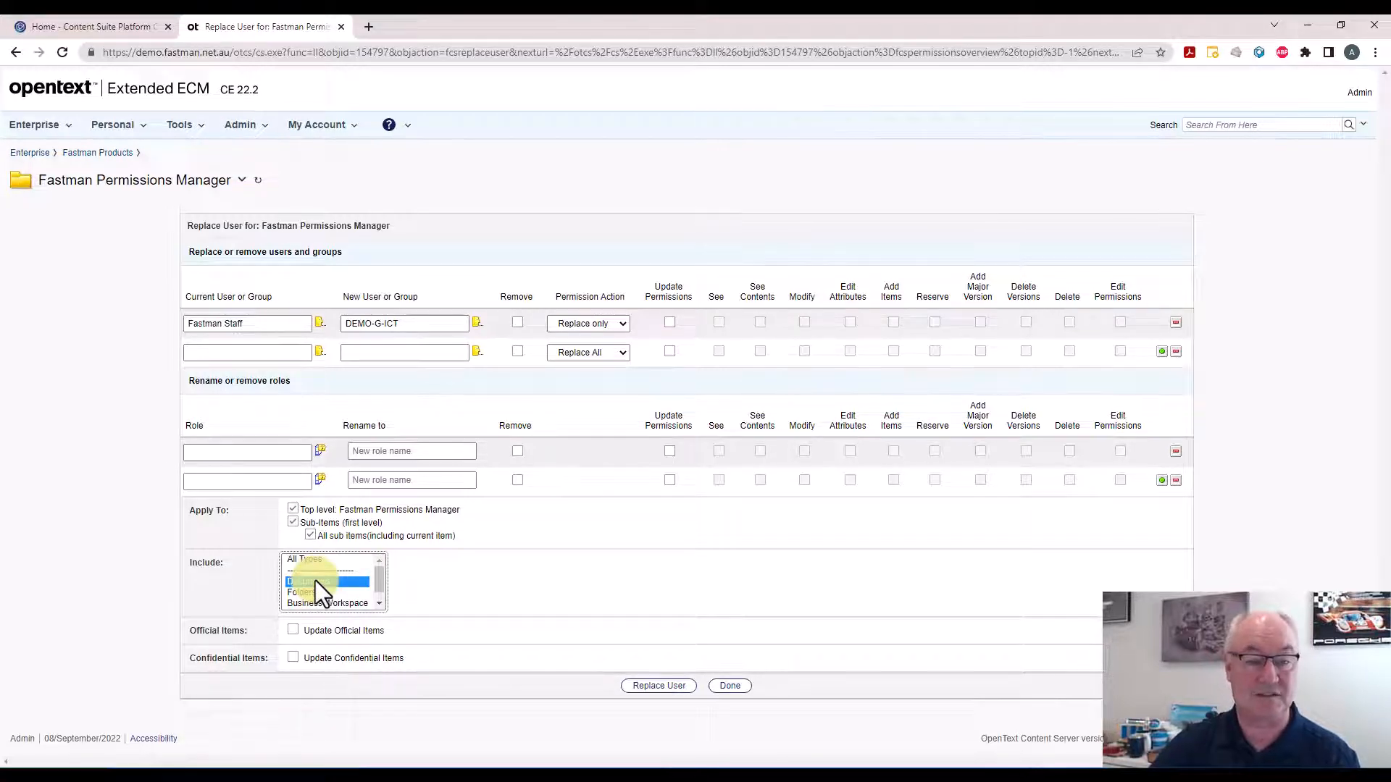
{"action": "left_click", "coordinate": [662, 688]}
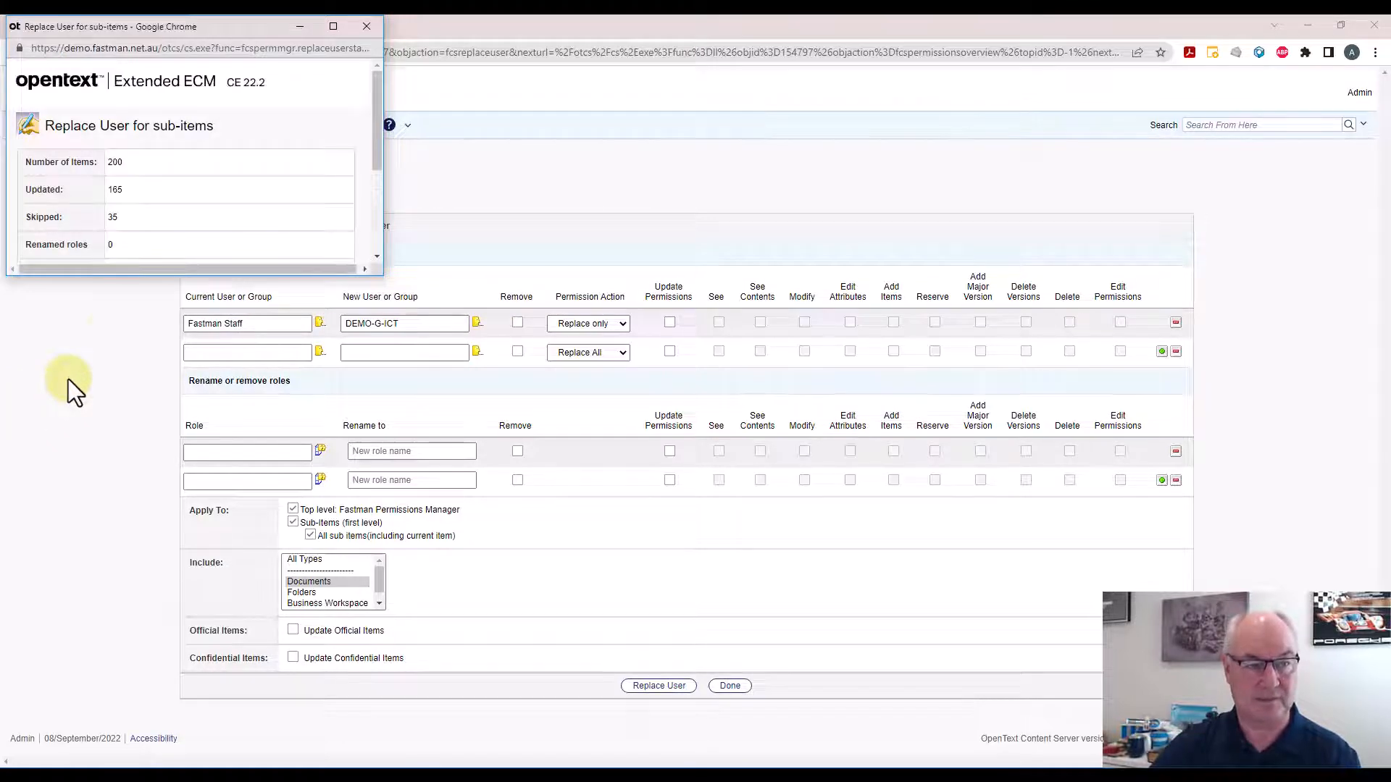
{"action": "scroll", "coordinate": [216, 210], "scroll_direction": "down", "scroll_amount": 1}
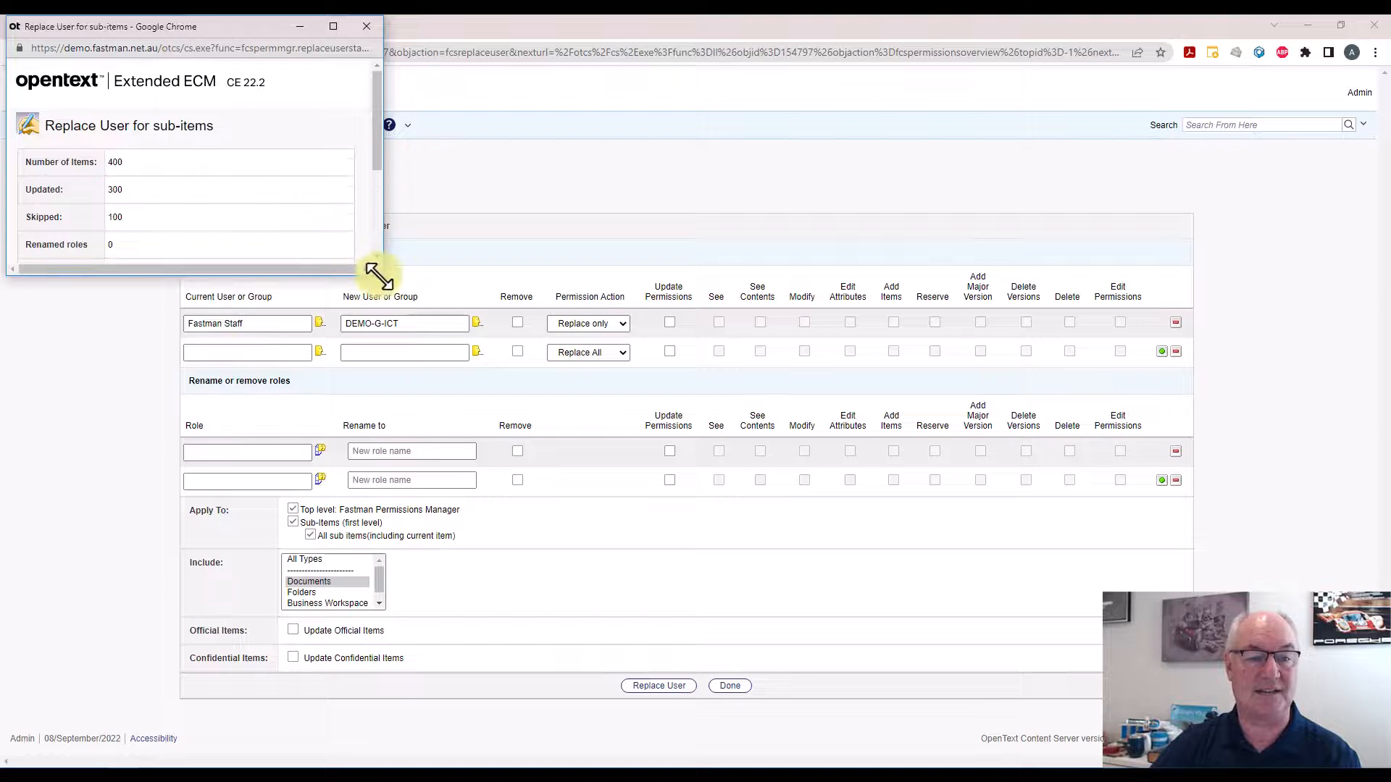
{"action": "left_click_drag", "start_coordinate": [381, 273], "coordinate": [470, 384]}
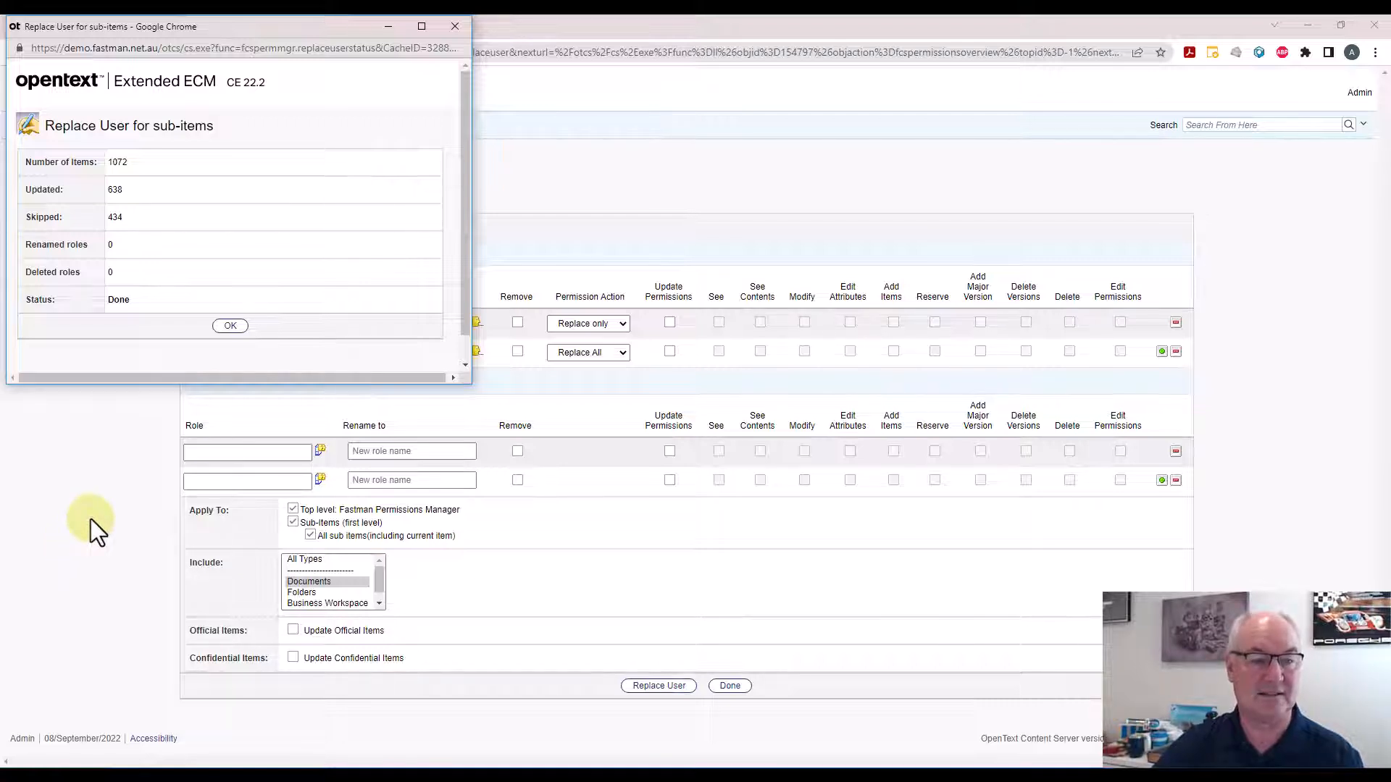
{"action": "left_click", "coordinate": [230, 325]}
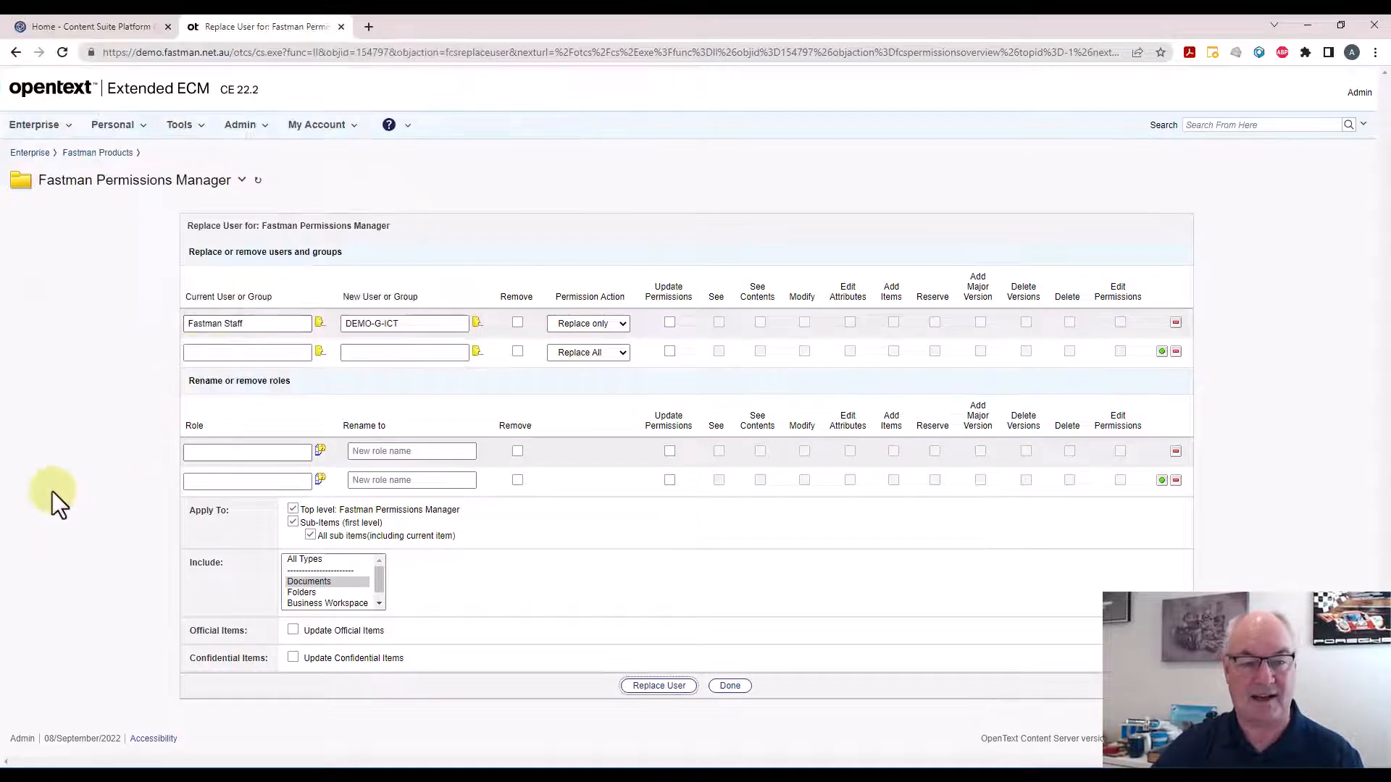
Return to the permissions overview and filter it by the Fastman Staff group with effective permissions shown
{"action": "left_click", "coordinate": [17, 50]}
{"action": "left_click", "coordinate": [804, 237]}
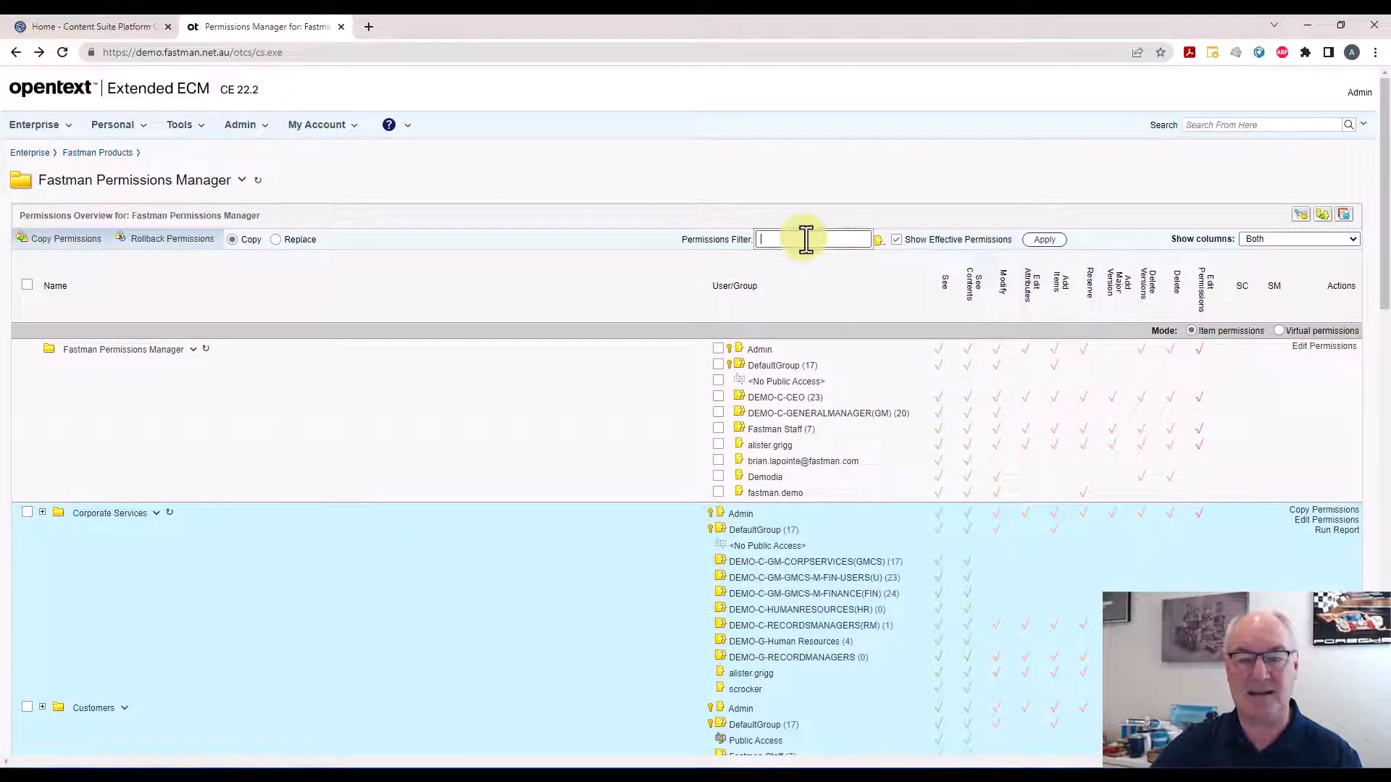
{"action": "type", "text": "fast"}
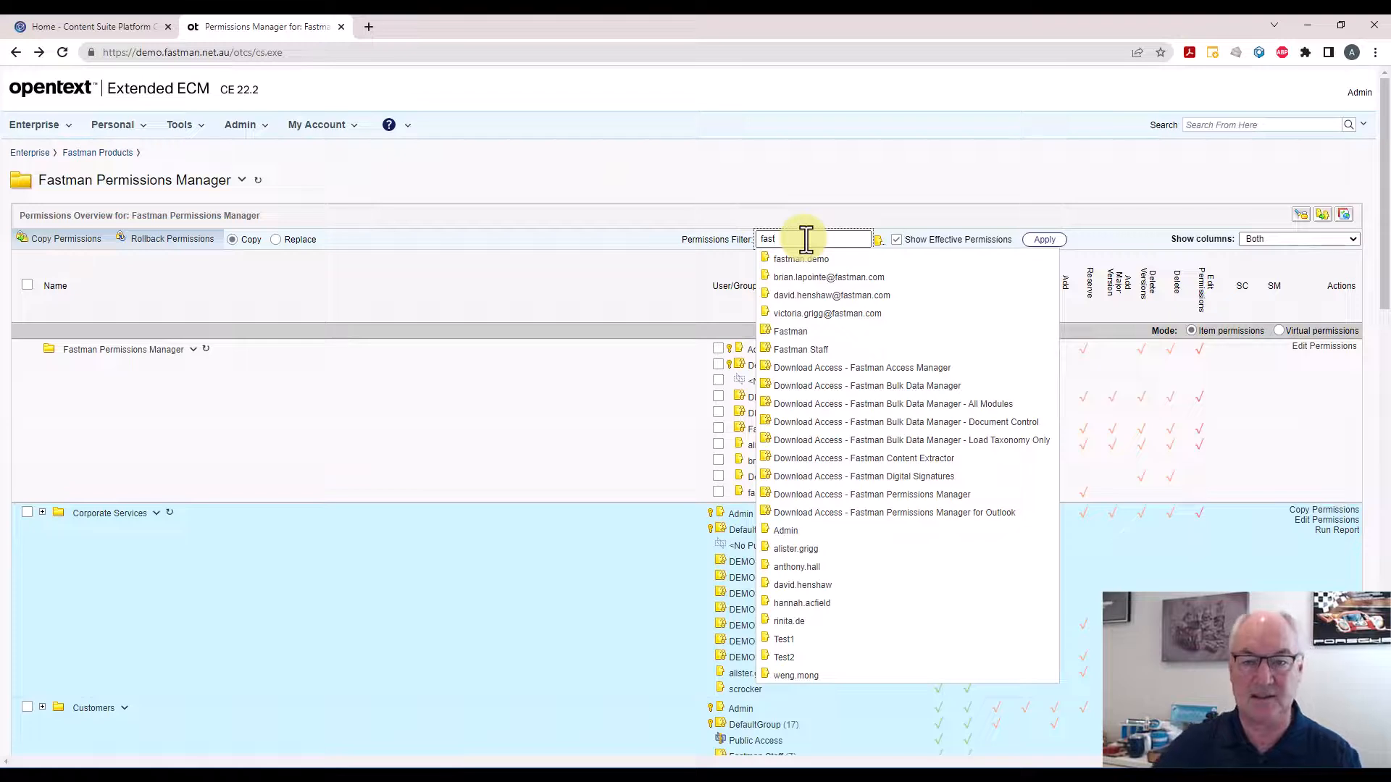
{"action": "type", "text": "ma"}
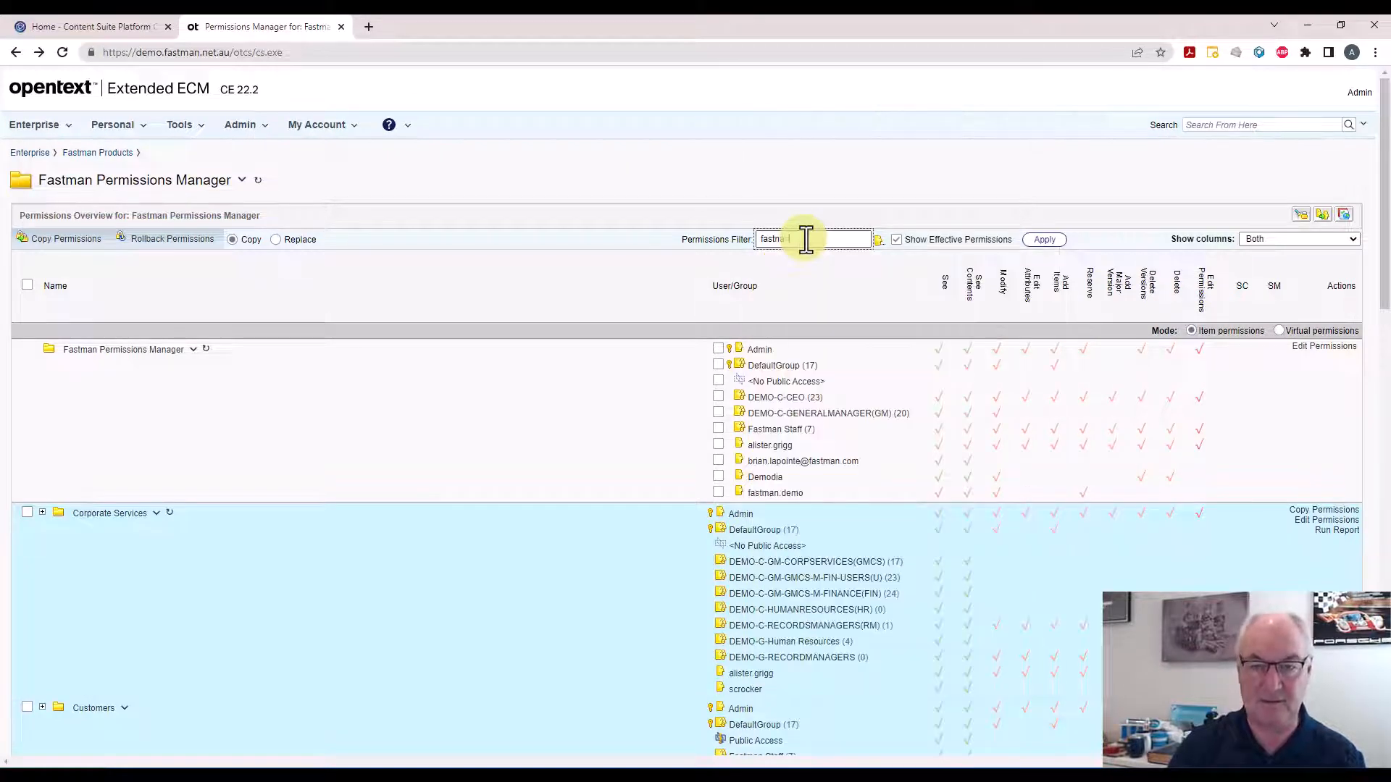
{"action": "type", "text": "n"}
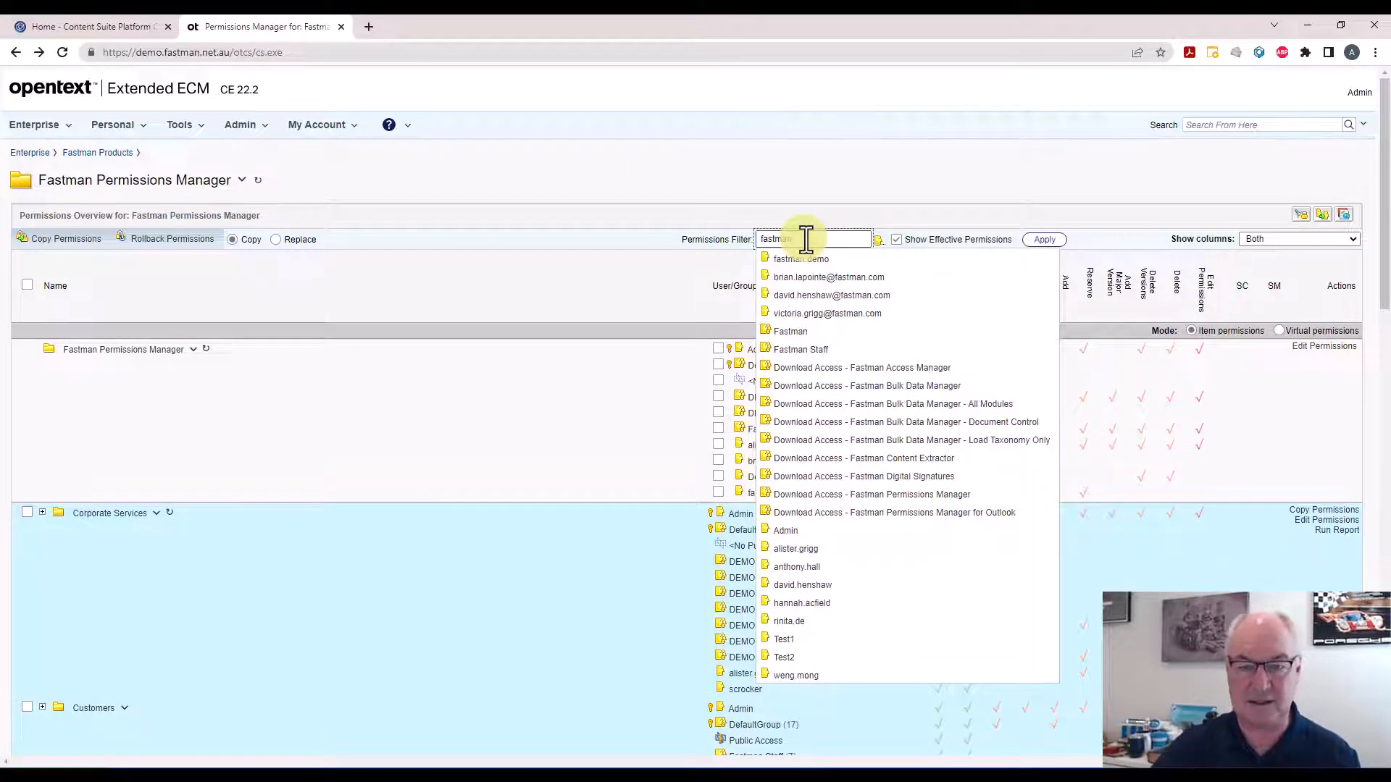
{"action": "left_click", "coordinate": [817, 351]}
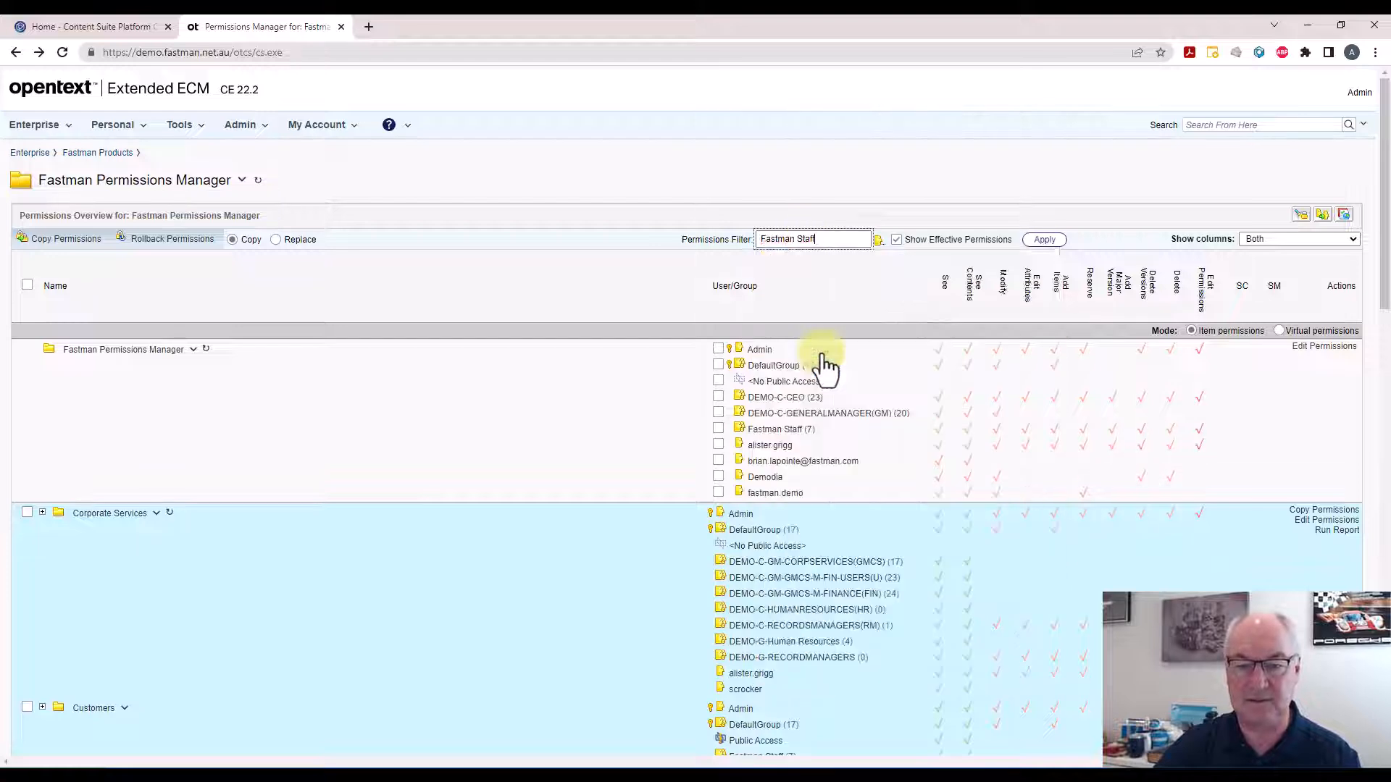
{"action": "left_click", "coordinate": [897, 240]}
{"action": "left_click", "coordinate": [1044, 241]}
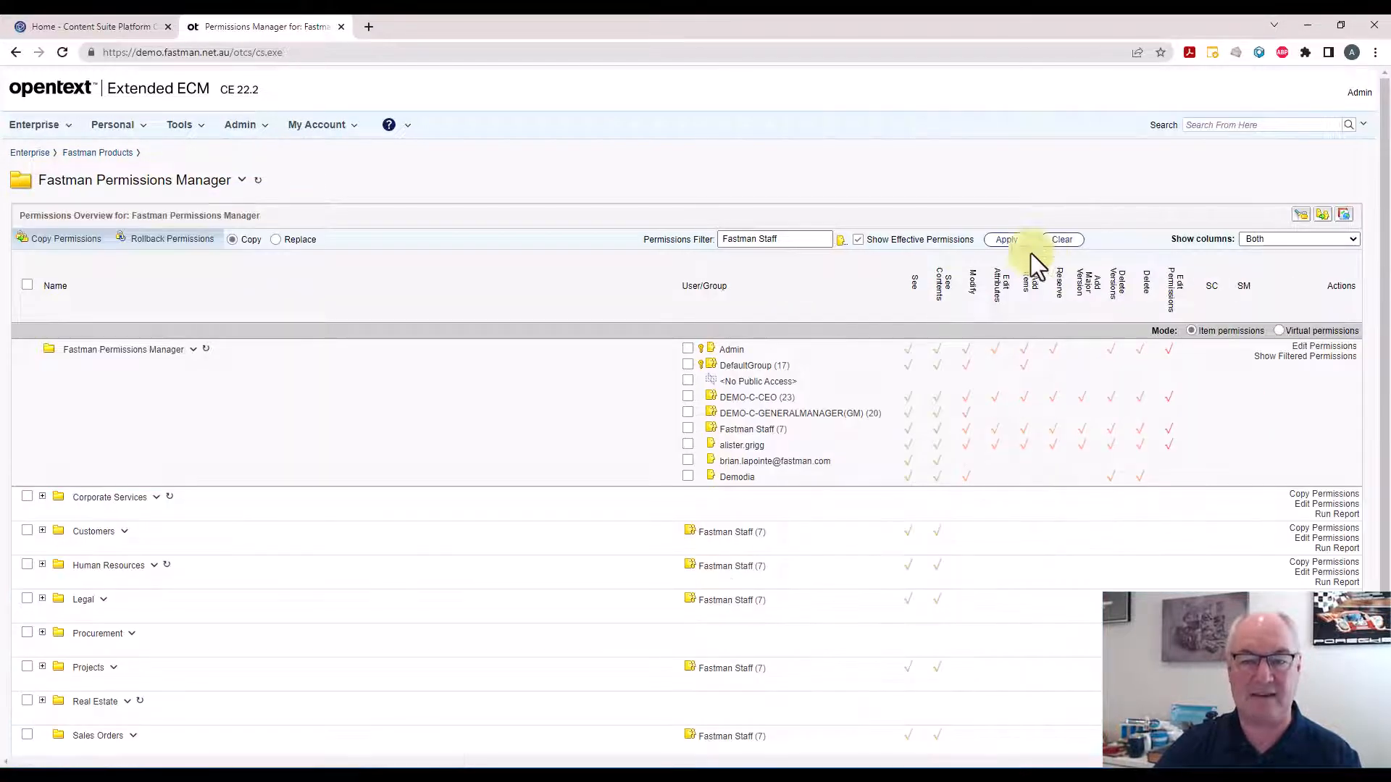
Expand Customers and inspect the Fastman Staff group members on its sub-items
{"action": "scroll", "coordinate": [501, 536], "scroll_direction": "down", "scroll_amount": 2}
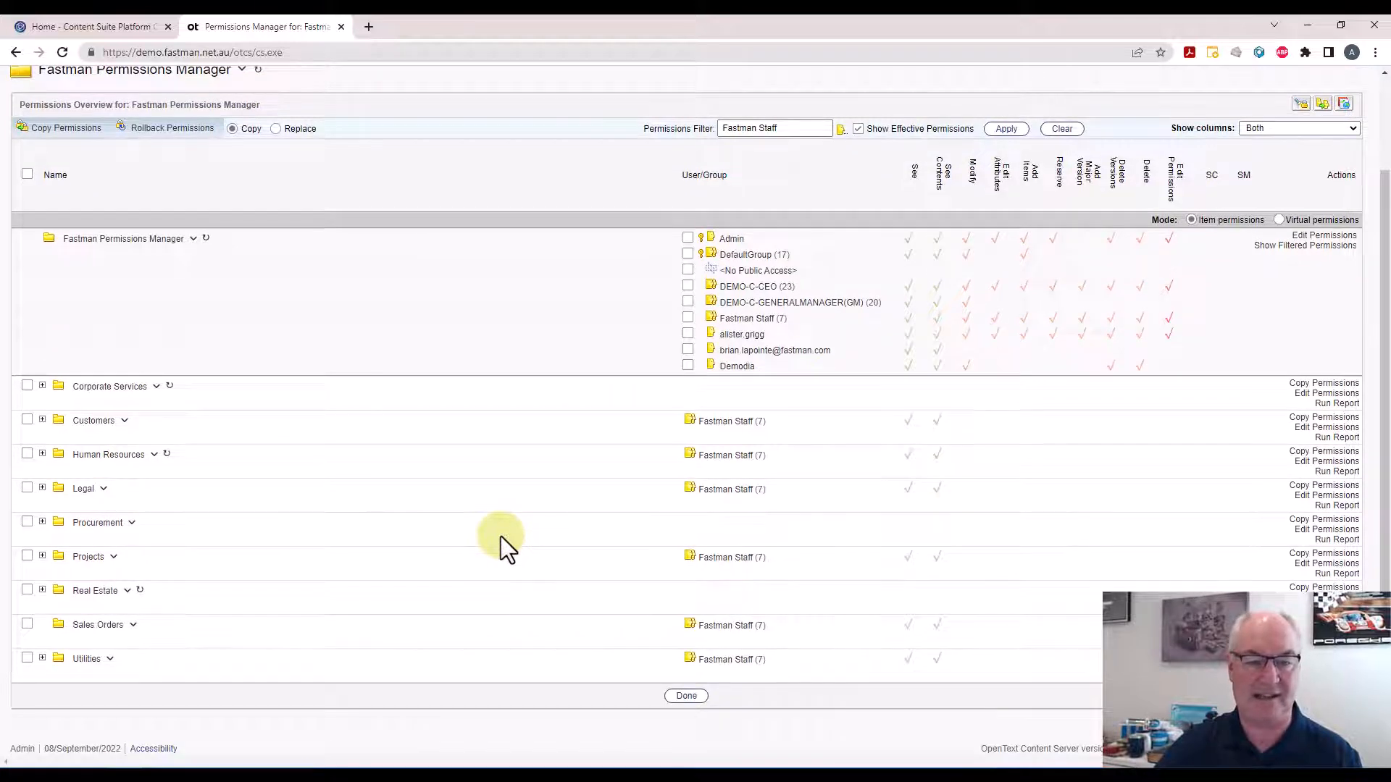
{"action": "left_click", "coordinate": [42, 420]}
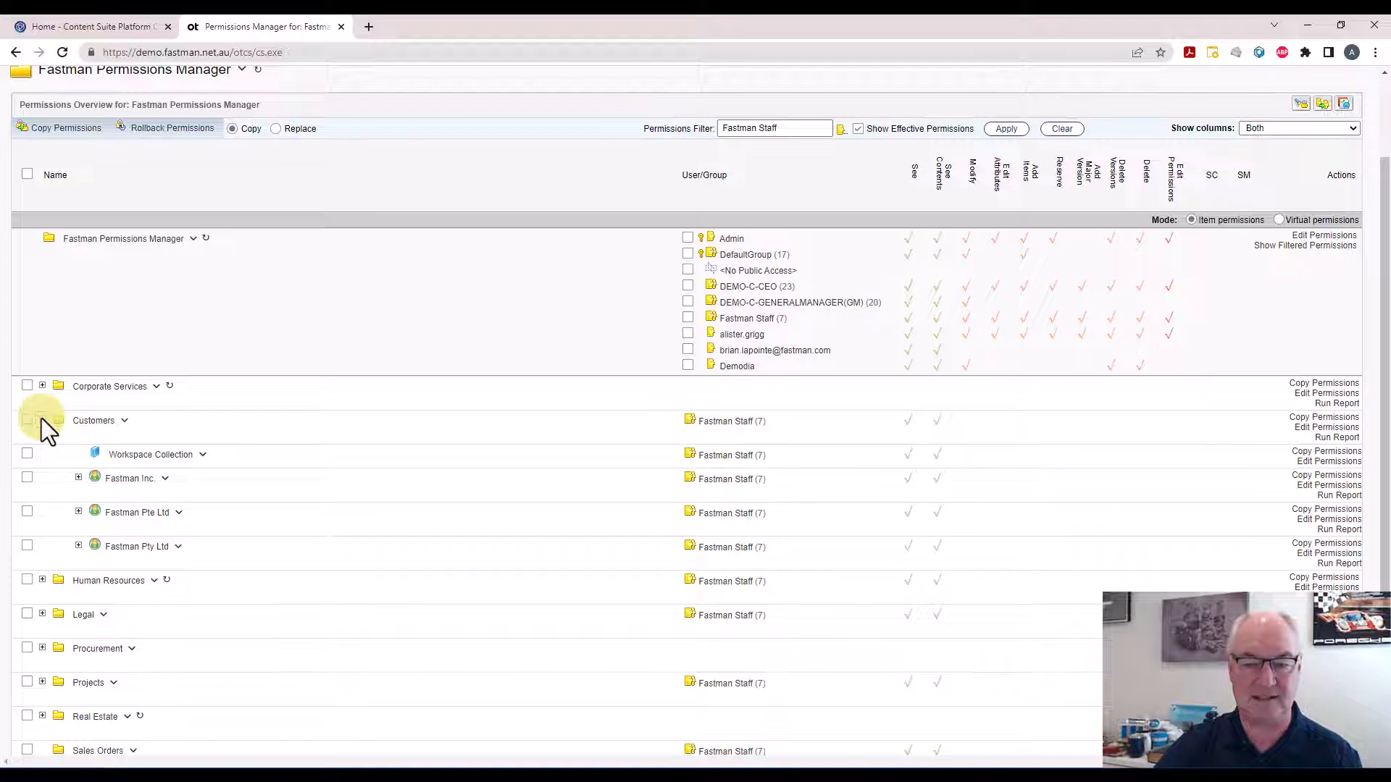
{"action": "left_click", "coordinate": [717, 478]}
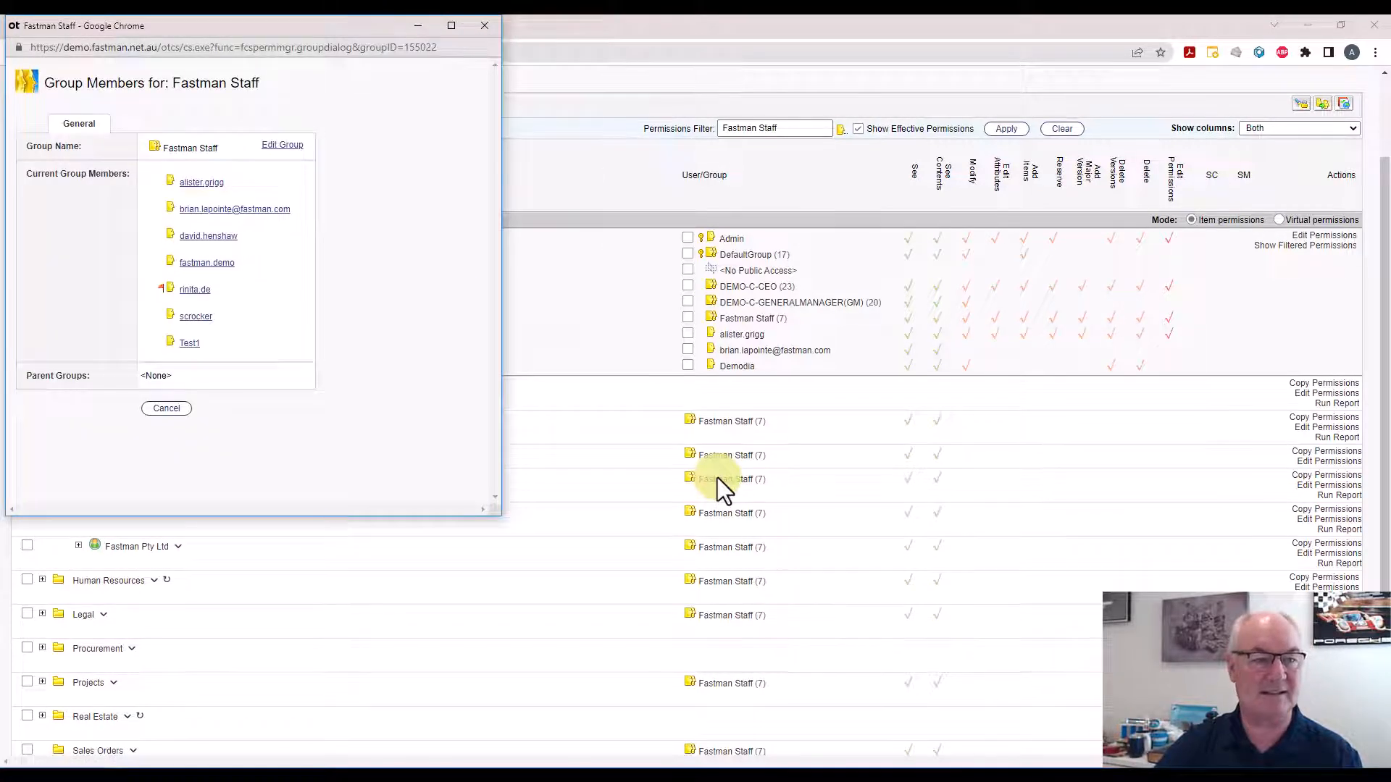
{"action": "left_click", "coordinate": [167, 409]}
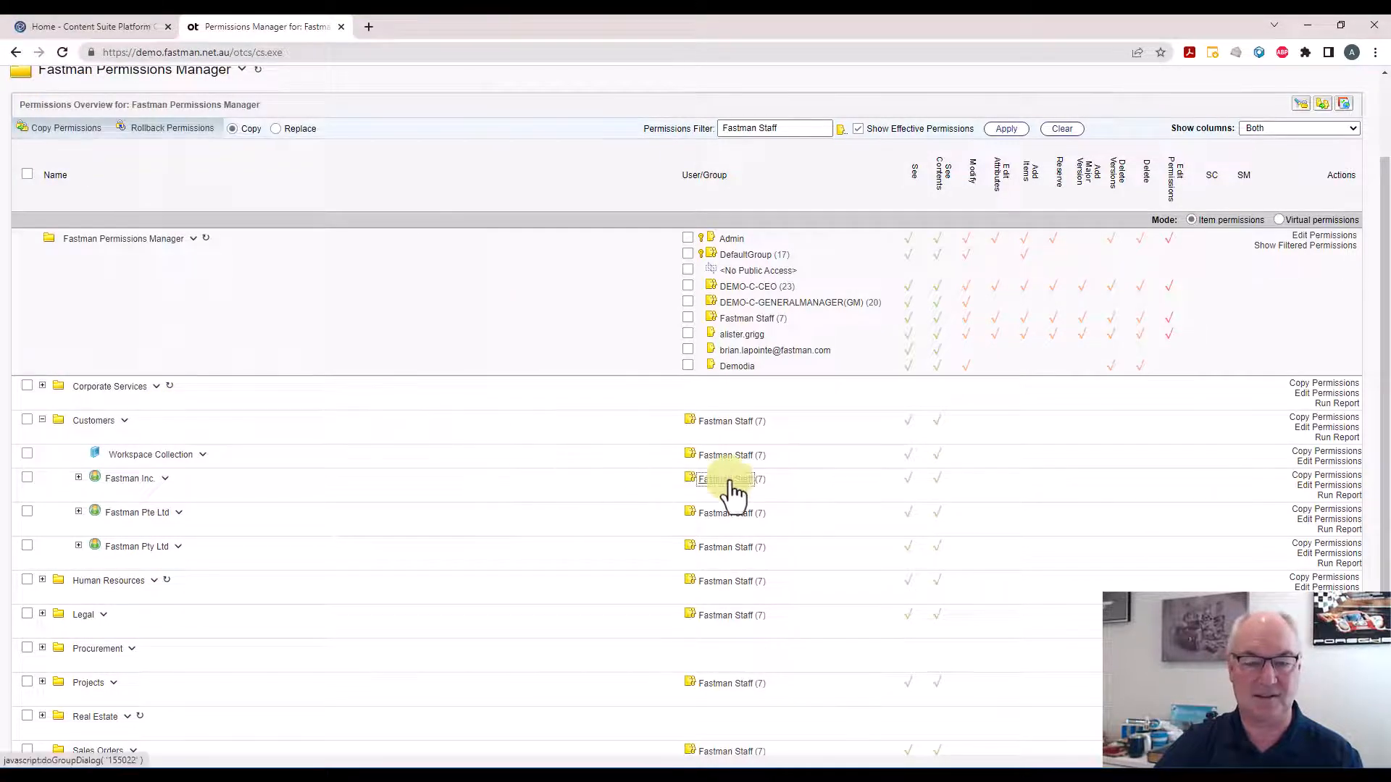
{"action": "left_click", "coordinate": [725, 479]}
{"action": "left_click", "coordinate": [164, 408]}
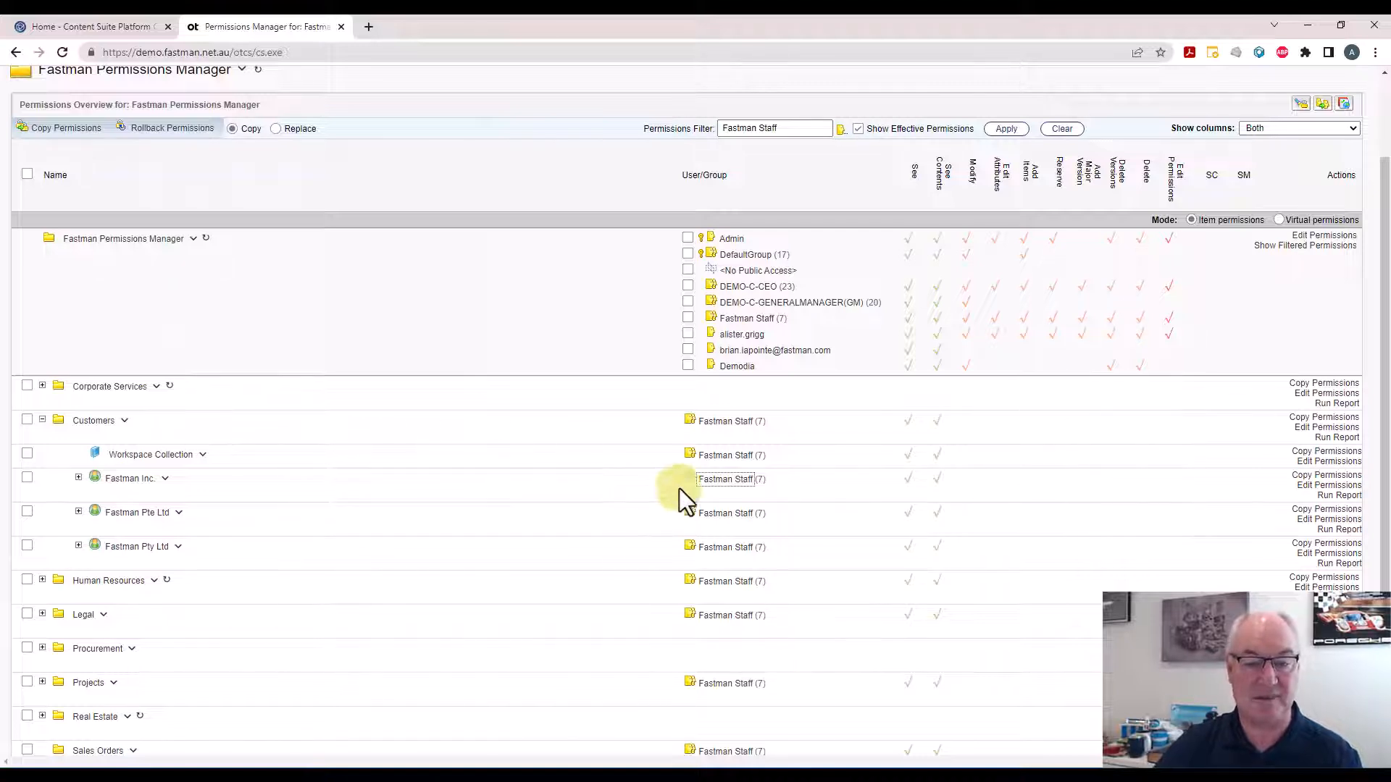
{"action": "left_click", "coordinate": [717, 482]}
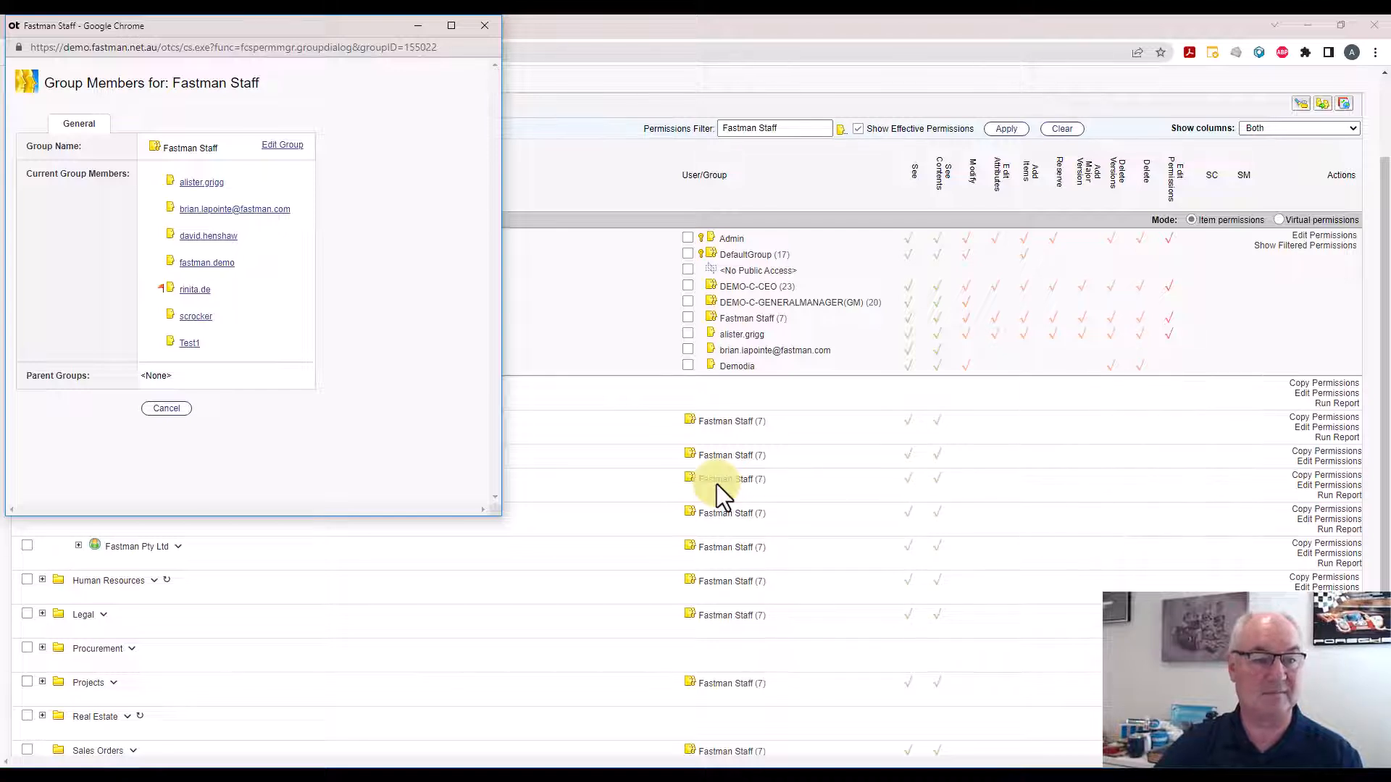
{"action": "left_click", "coordinate": [486, 27]}
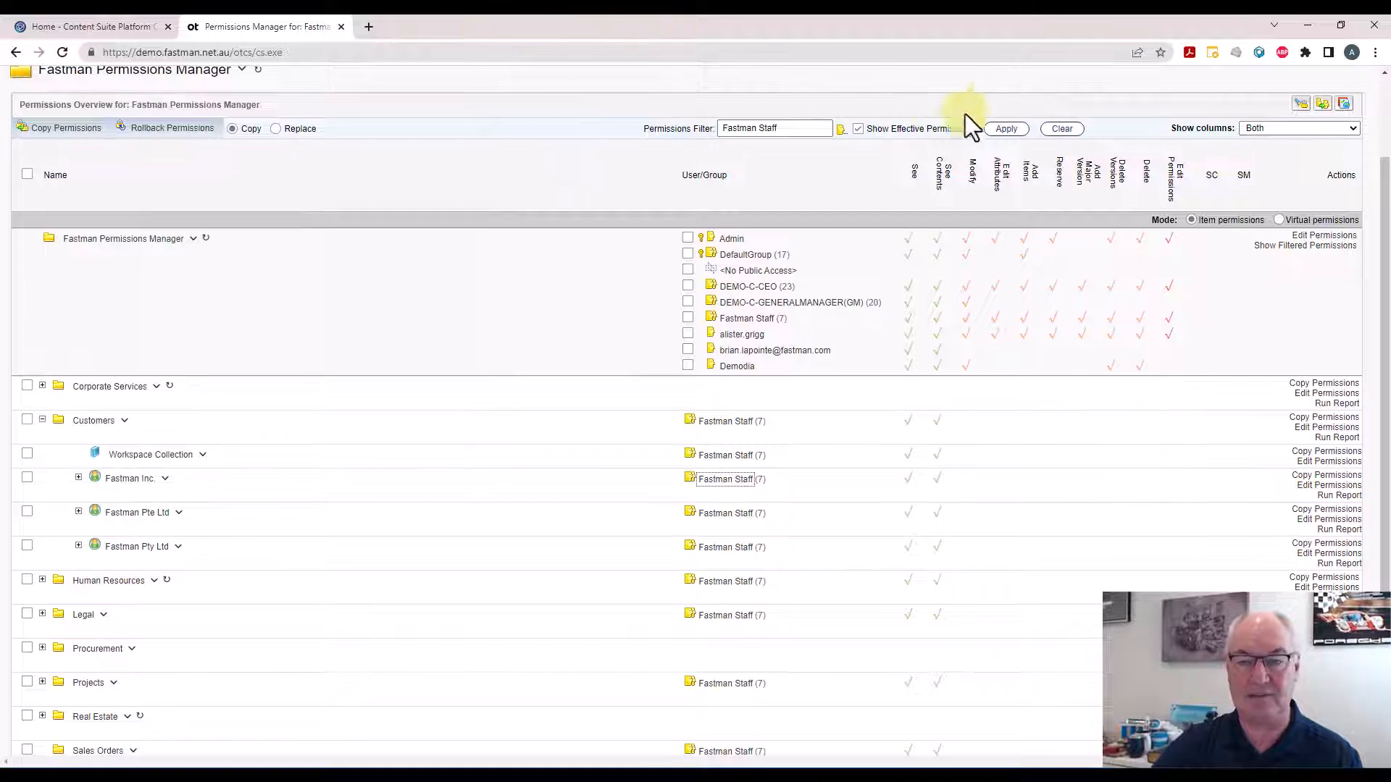
Apply the Fastman Staff filter and display the effective permissions of Fastman Staff on the Customers folder
{"action": "left_click", "coordinate": [1006, 131]}
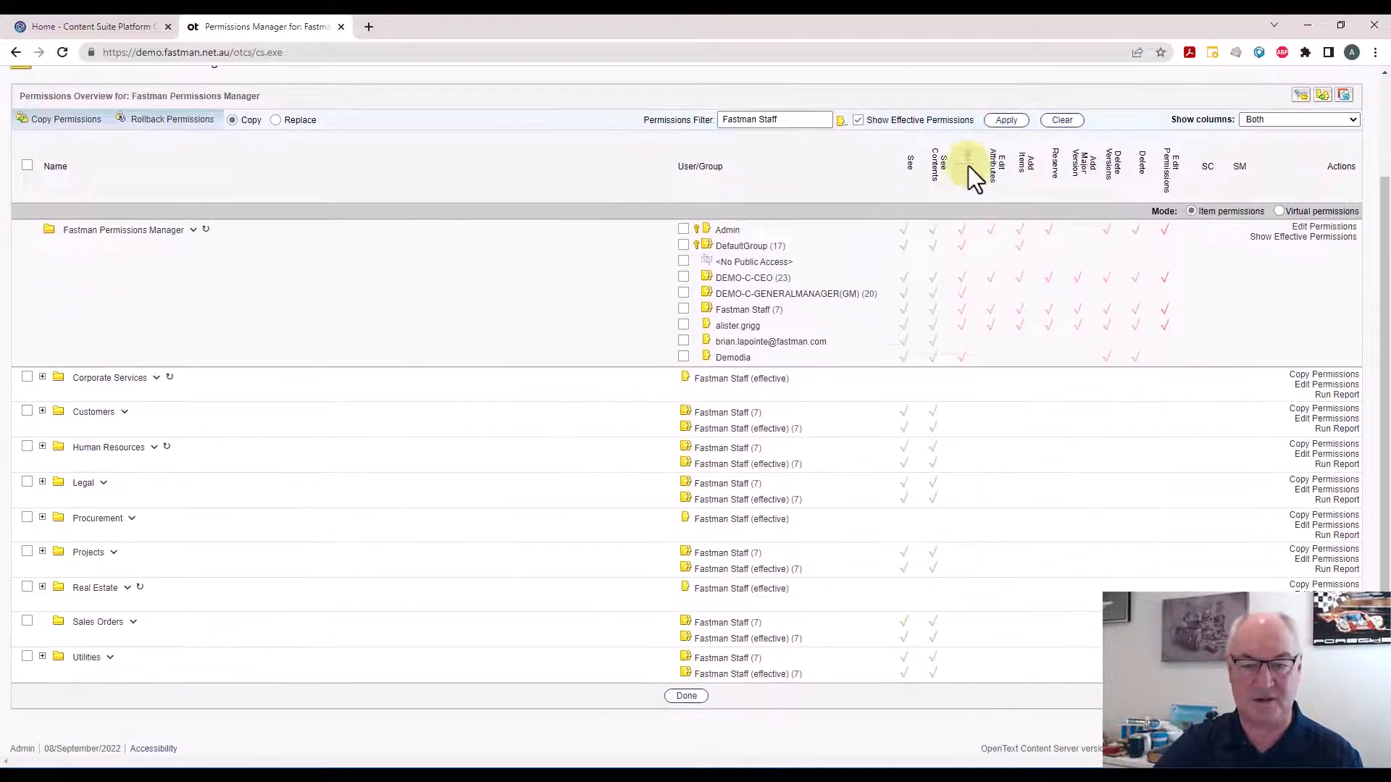
{"action": "left_click", "coordinate": [723, 432]}
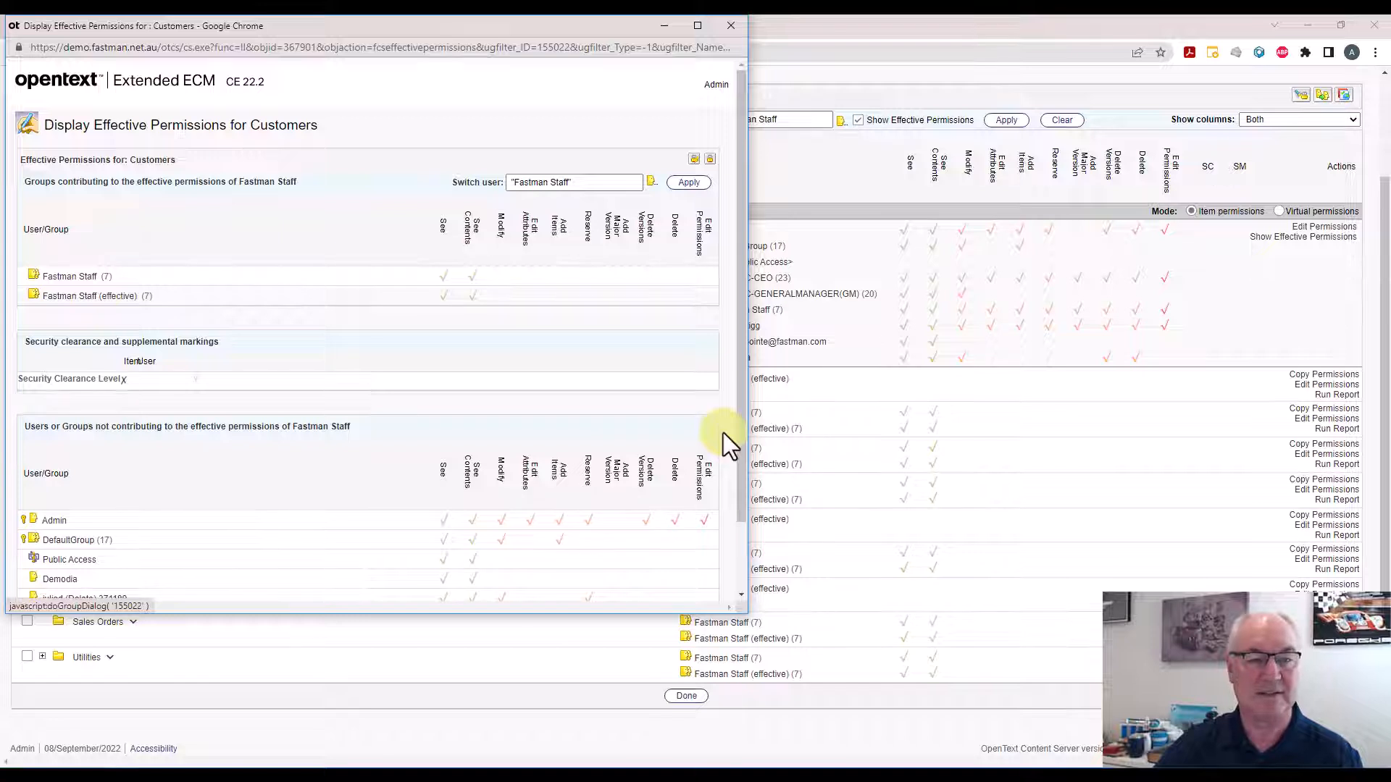
{"action": "left_click_drag", "start_coordinate": [404, 23], "coordinate": [467, 102]}
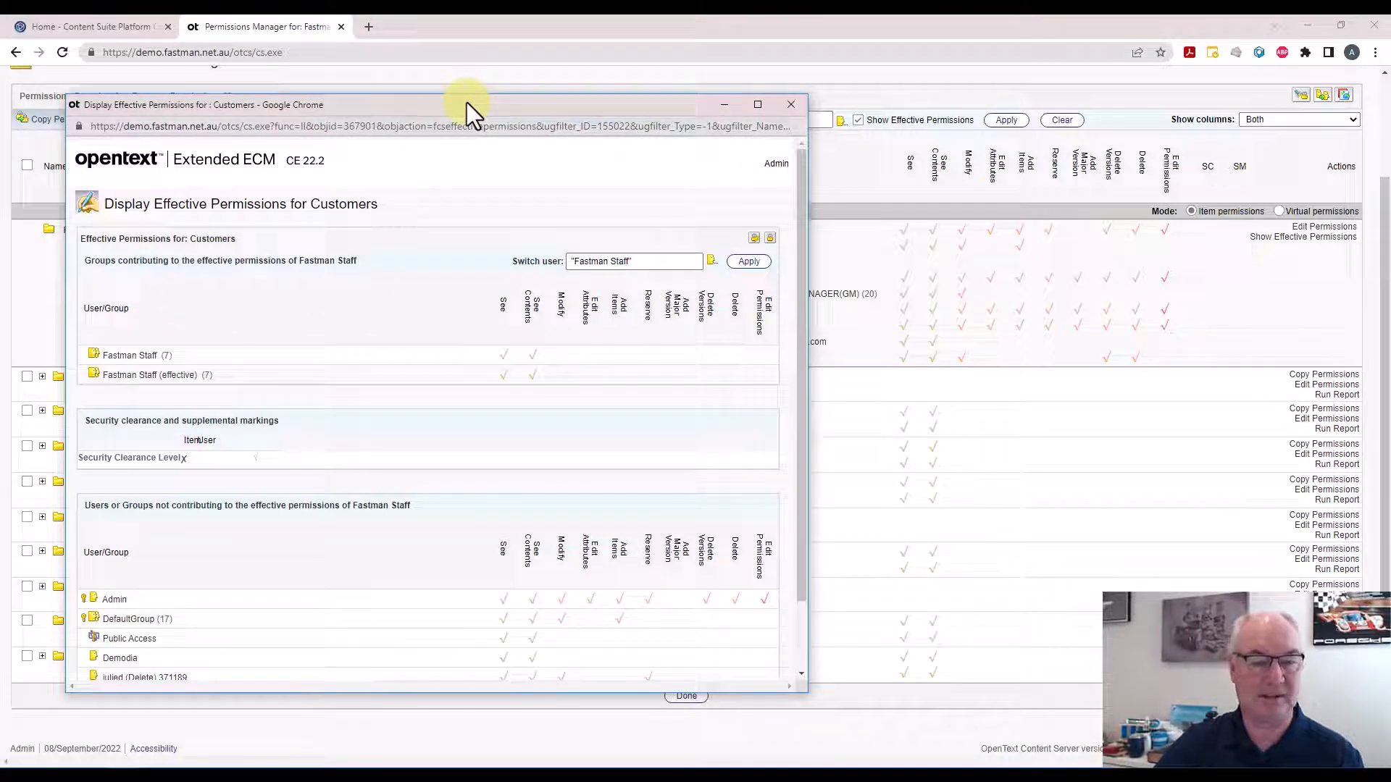
{"action": "left_click", "coordinate": [792, 107]}
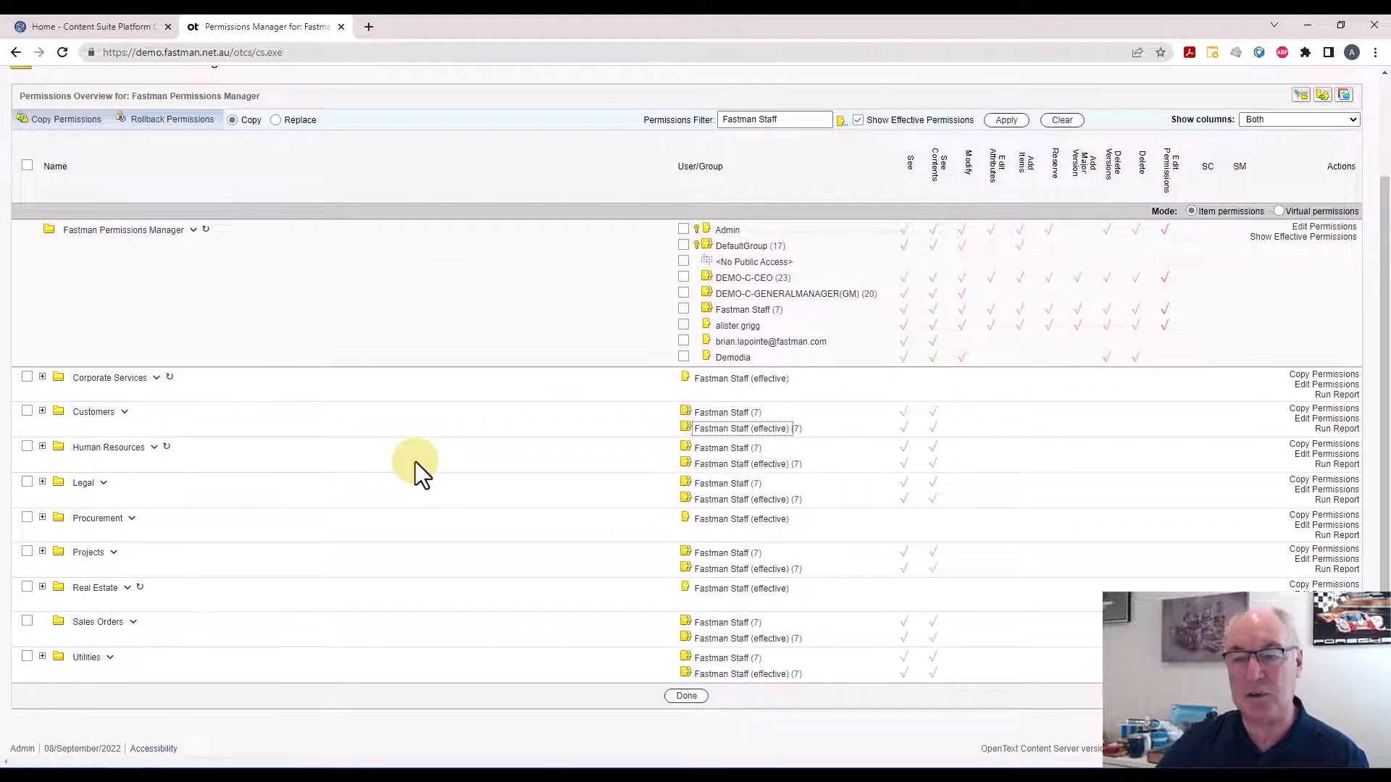
Go to the Enterprise workspace and run an advanced full-text search for the keyword Passport
{"action": "scroll", "coordinate": [415, 463], "scroll_direction": "up", "scroll_amount": 1}
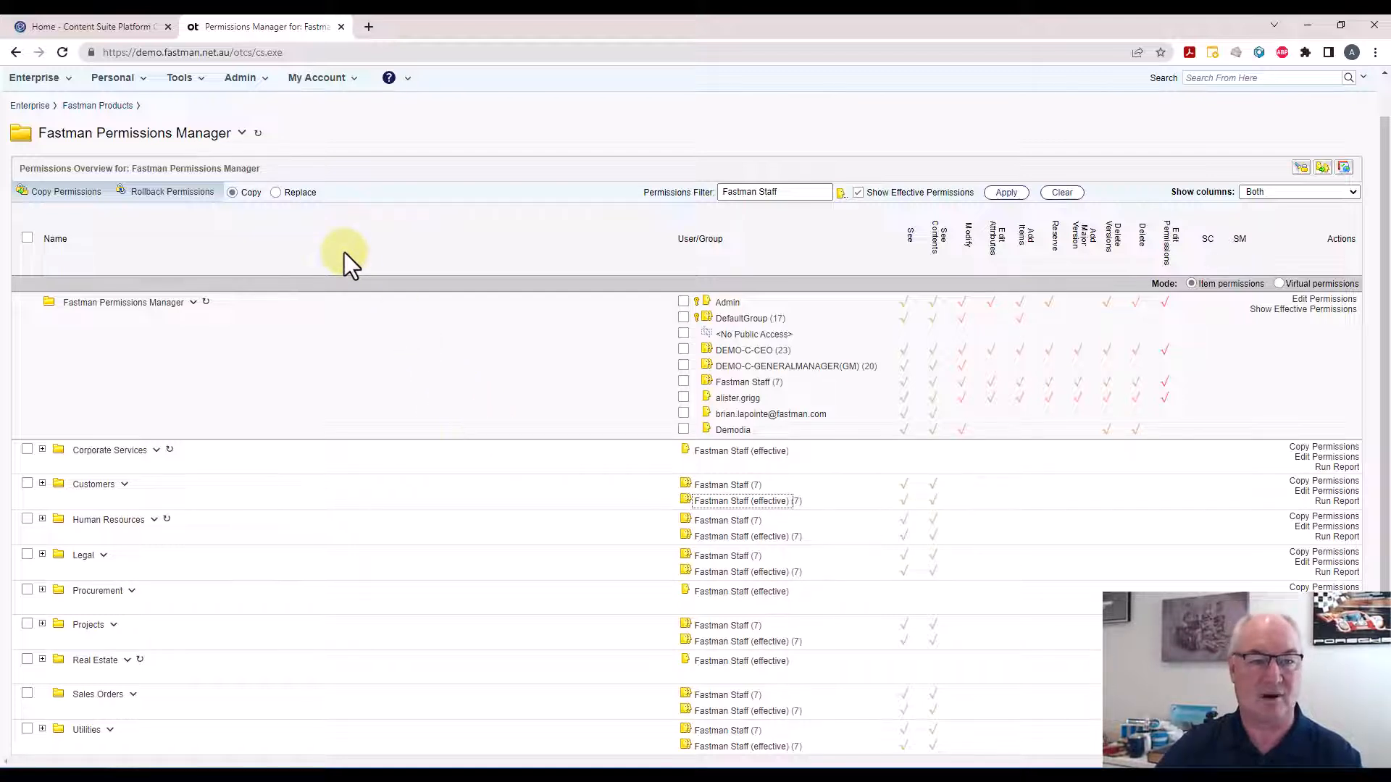
{"action": "left_click", "coordinate": [15, 53]}
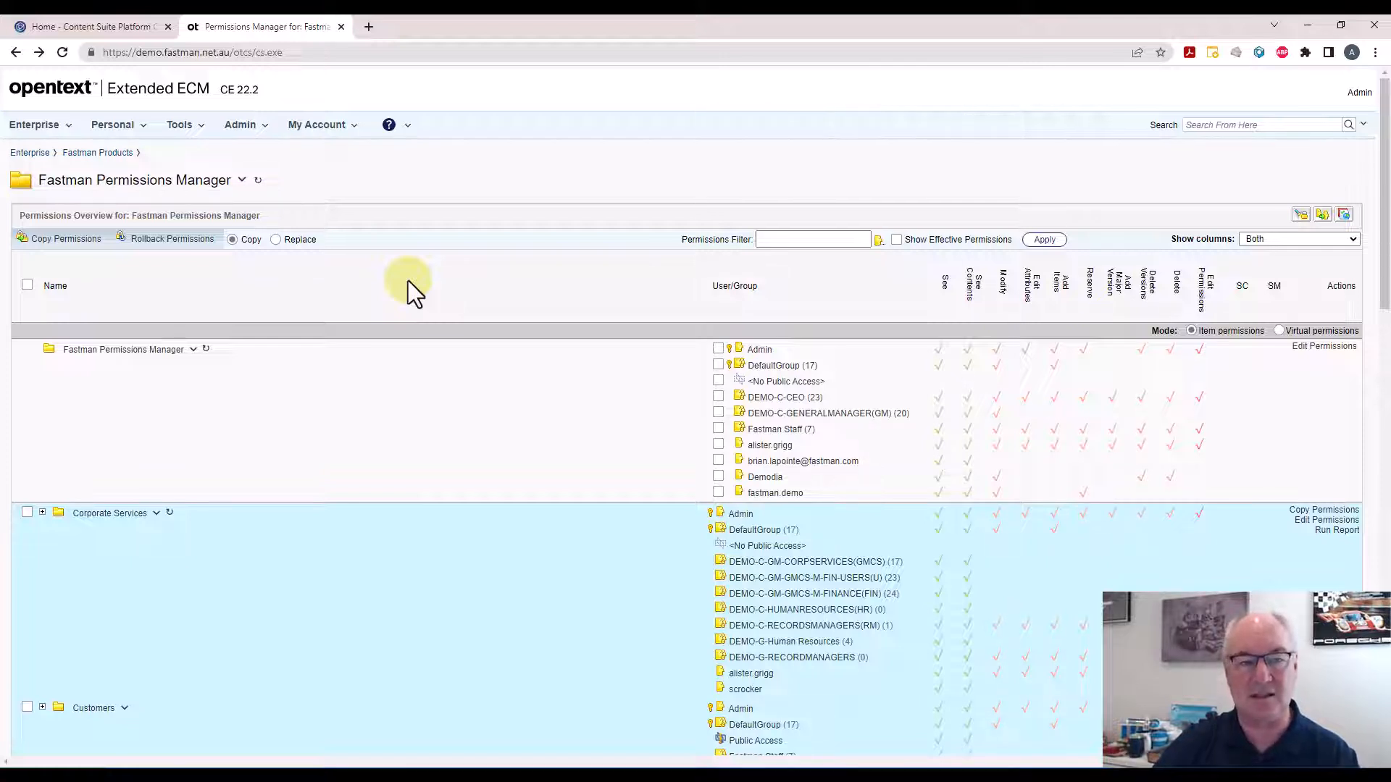
{"action": "left_click", "coordinate": [31, 153]}
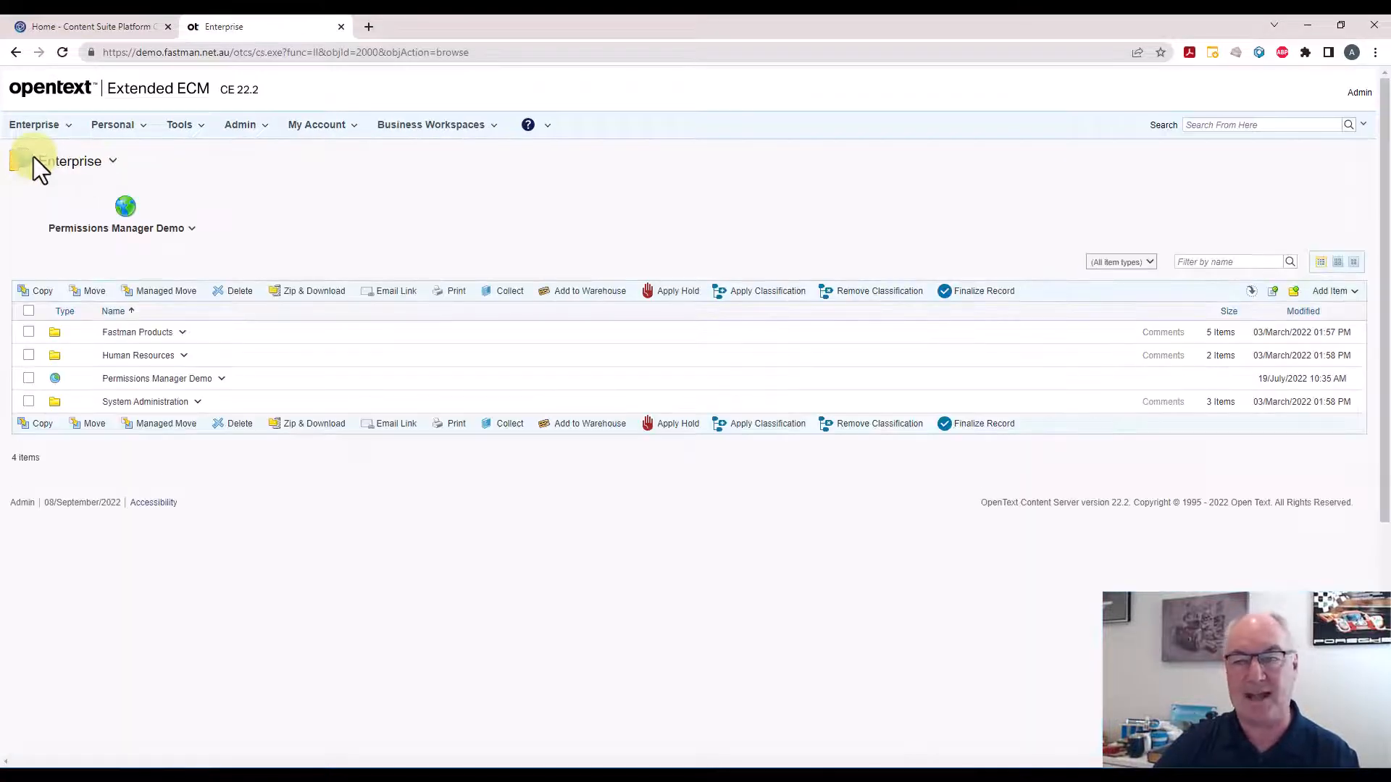
{"action": "left_click", "coordinate": [1362, 124]}
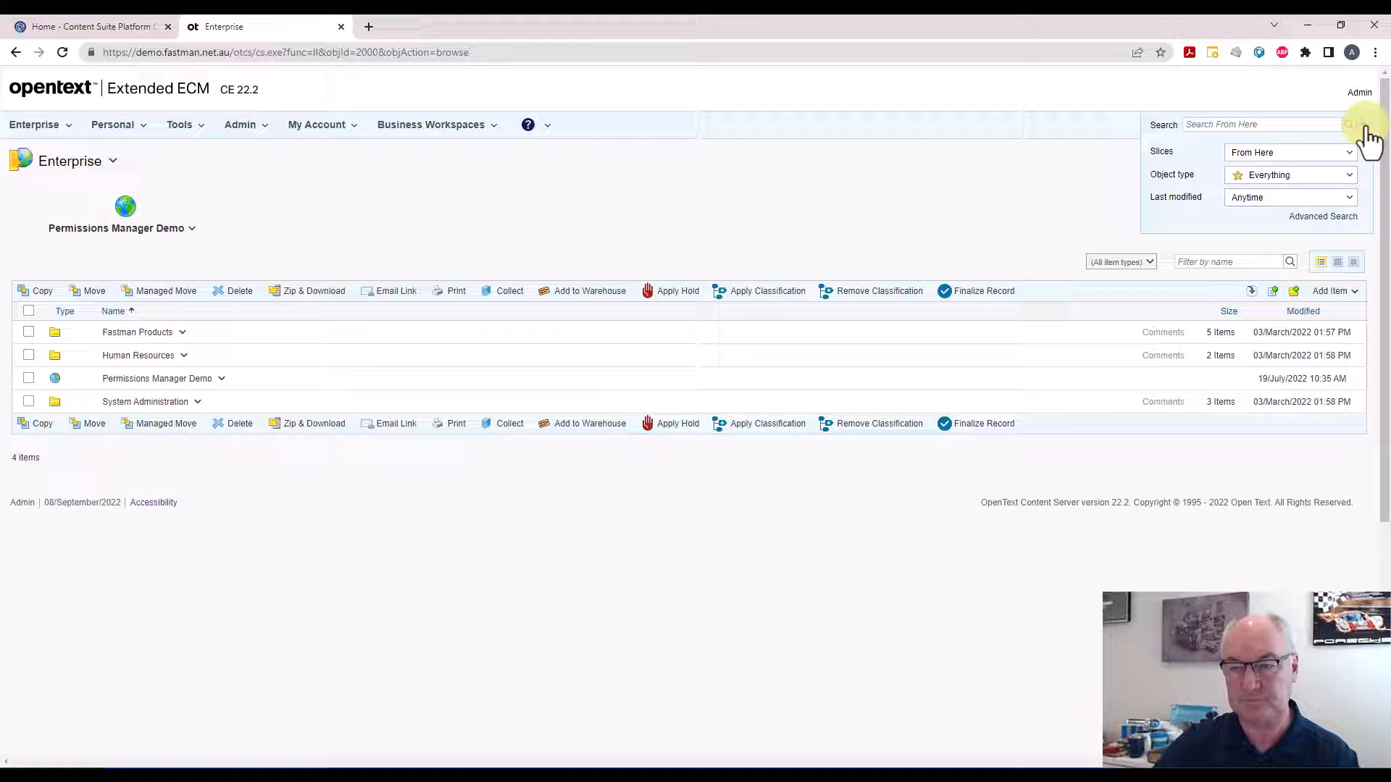
{"action": "left_click", "coordinate": [1317, 217]}
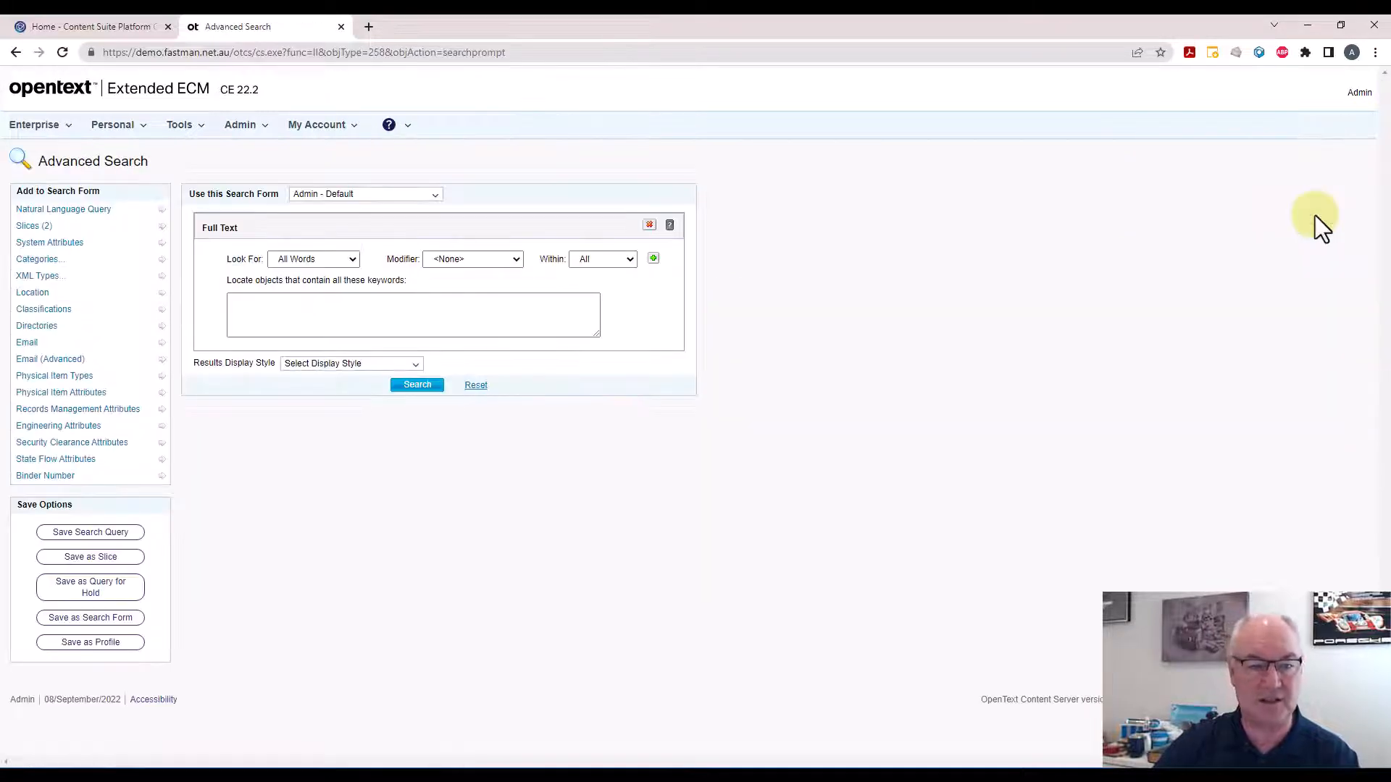
{"action": "left_click", "coordinate": [301, 323]}
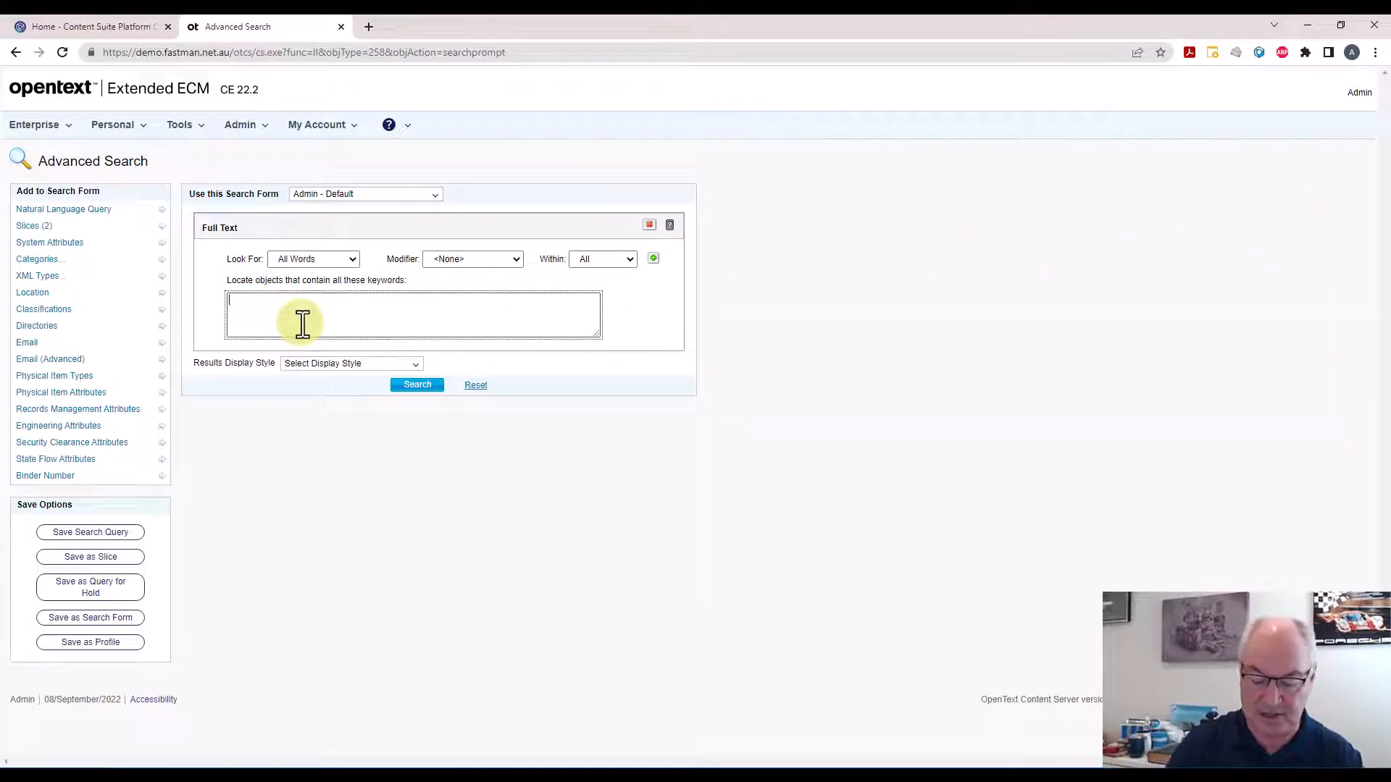
{"action": "type", "text": "Pass"}
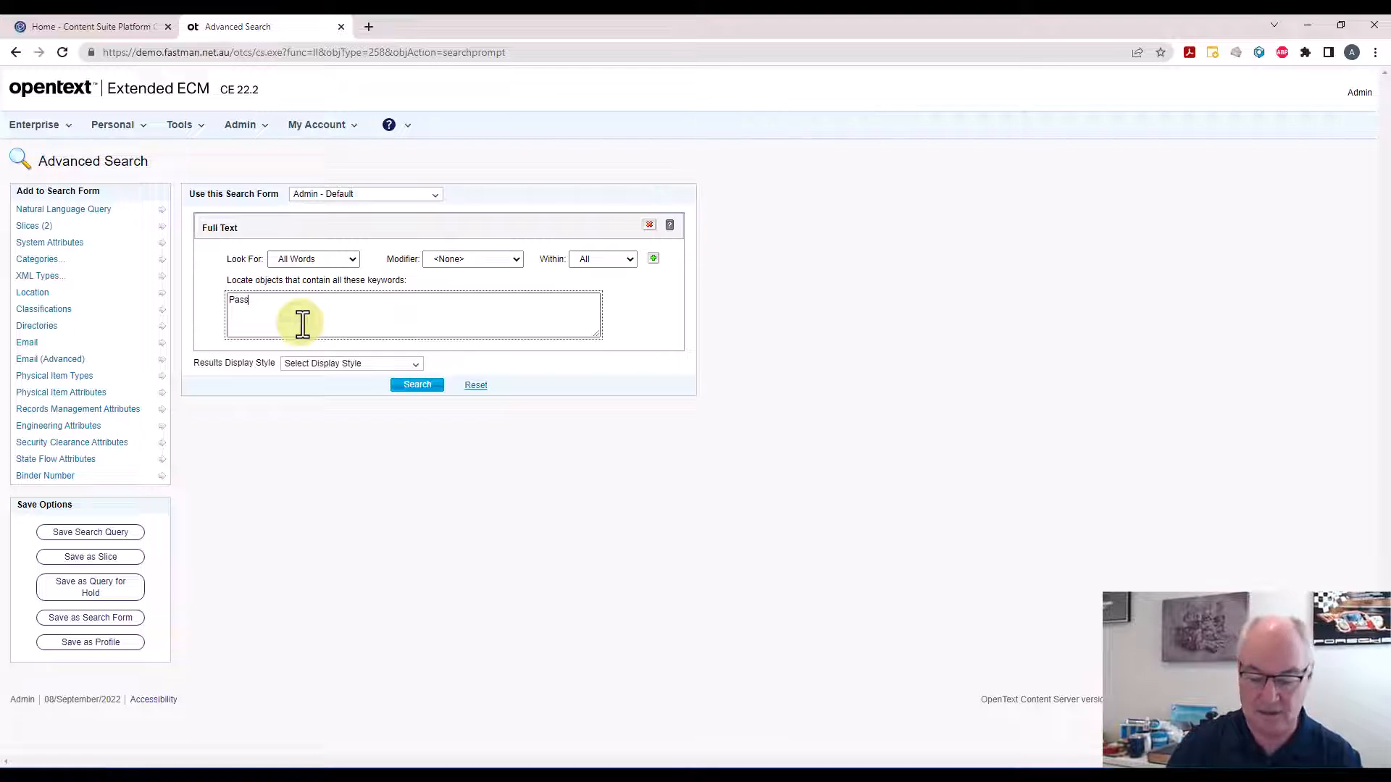
{"action": "type", "text": "port"}
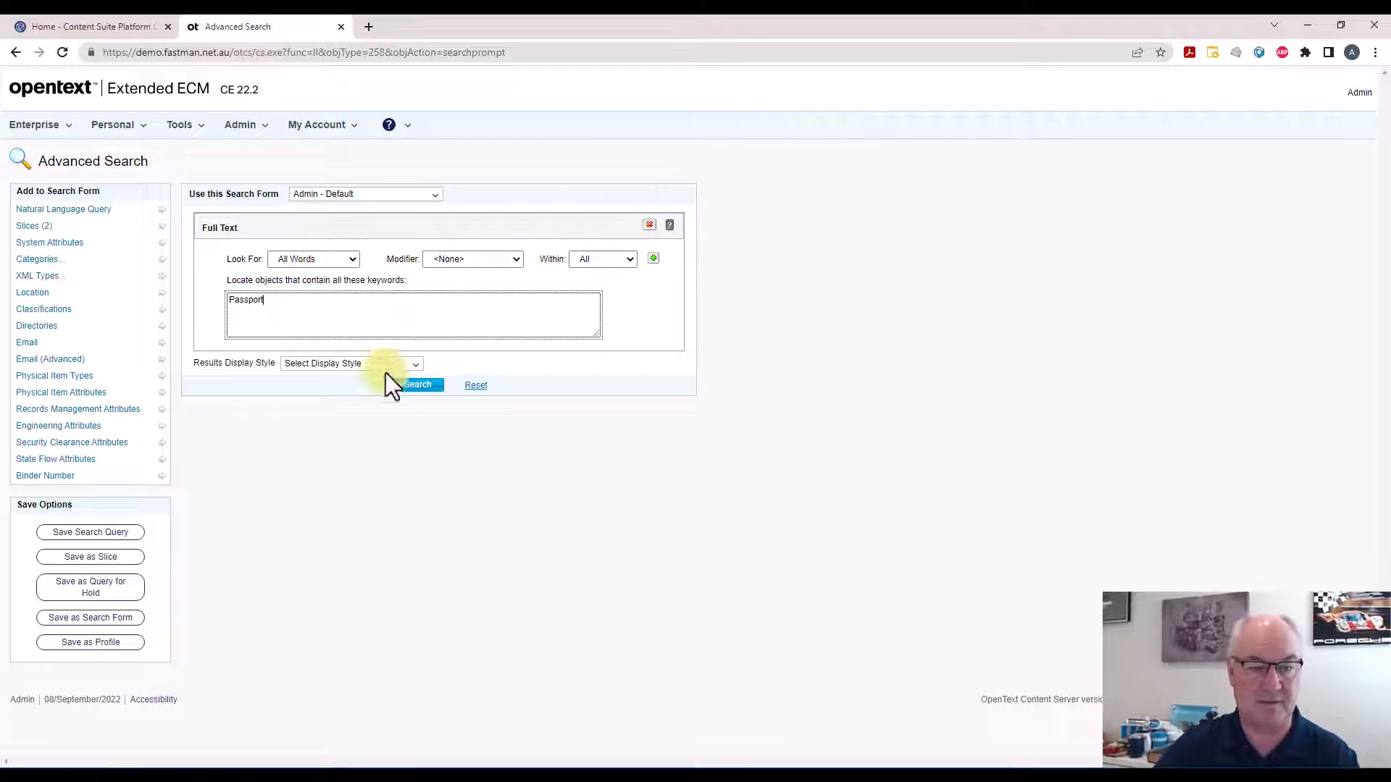
{"action": "left_click", "coordinate": [410, 388]}
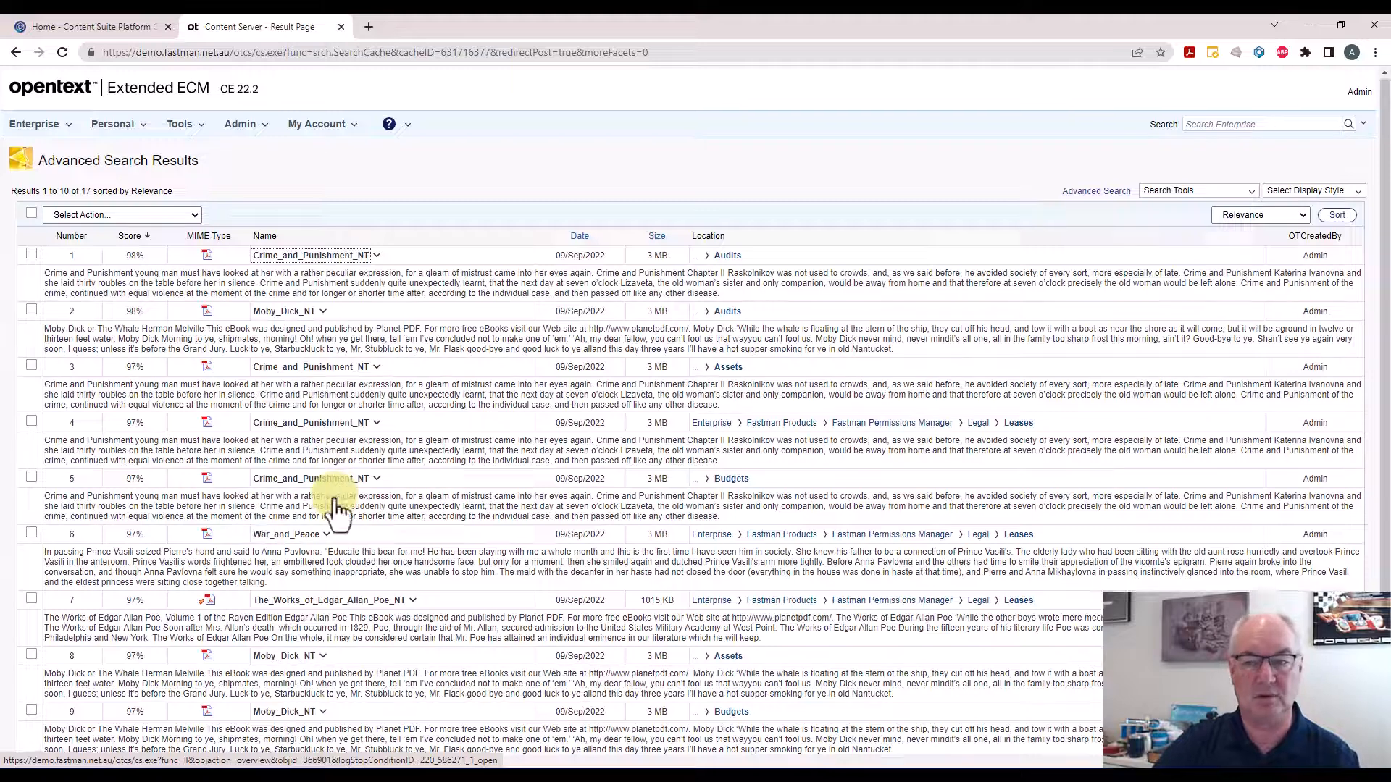
Select all search results and choose to add them to a collection
{"action": "scroll", "coordinate": [336, 485], "scroll_direction": "down", "scroll_amount": 3}
{"action": "scroll", "coordinate": [337, 499], "scroll_direction": "up", "scroll_amount": 3}
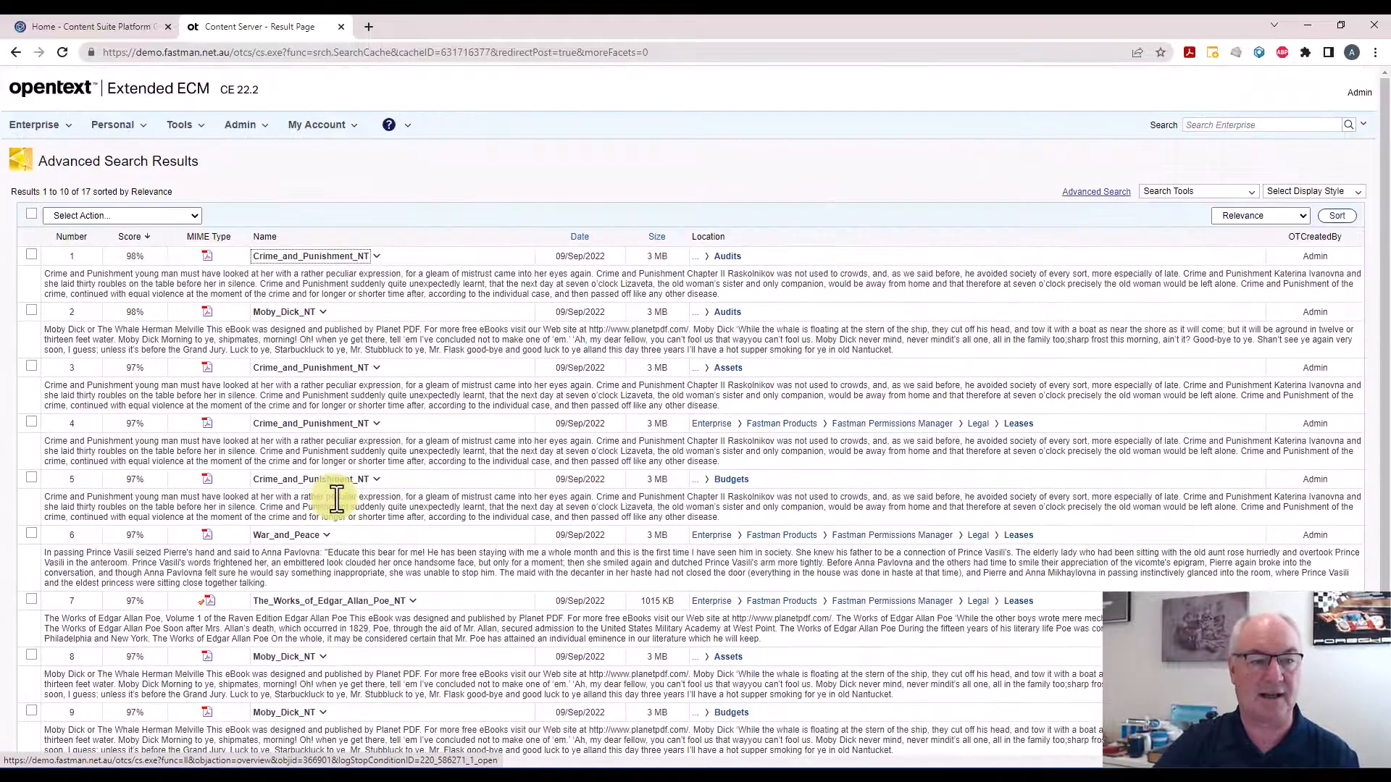
{"action": "left_click", "coordinate": [31, 215]}
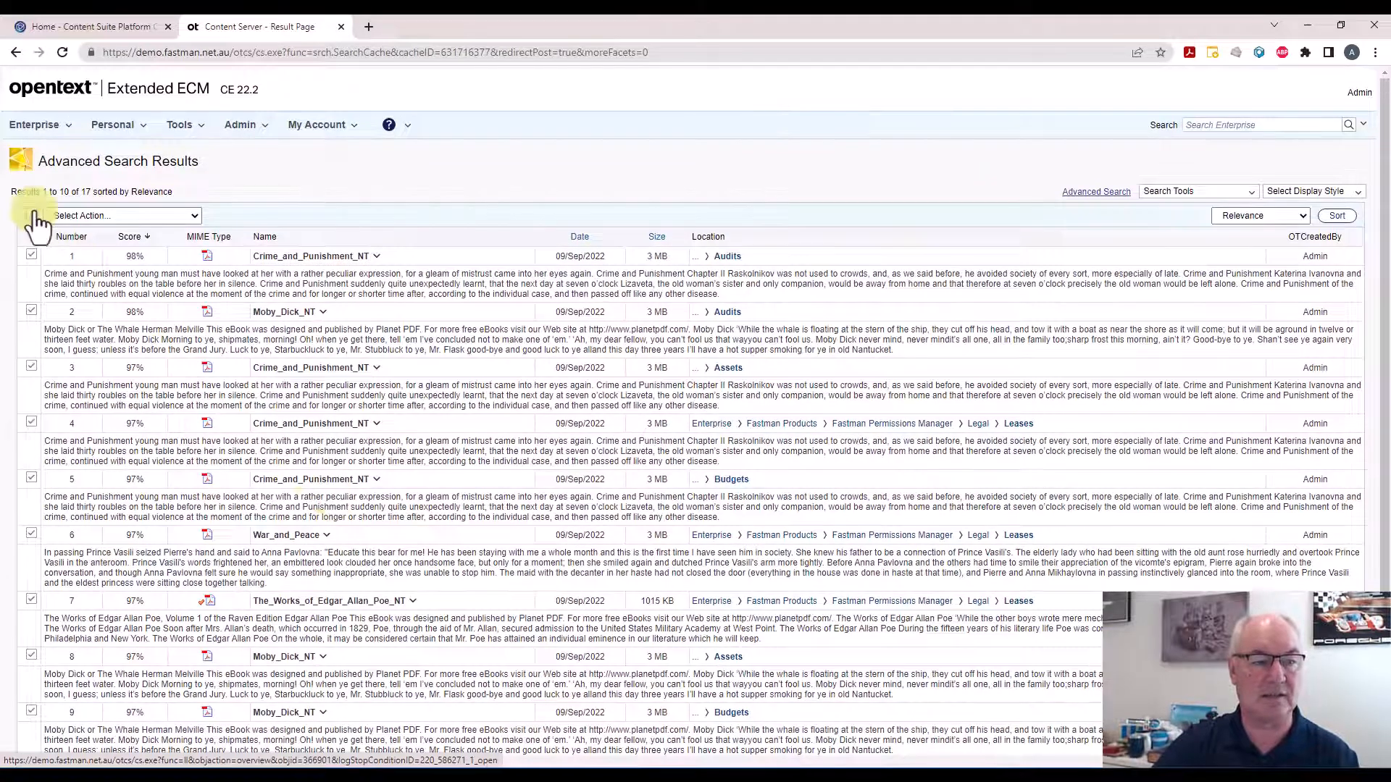
{"action": "left_click", "coordinate": [191, 215]}
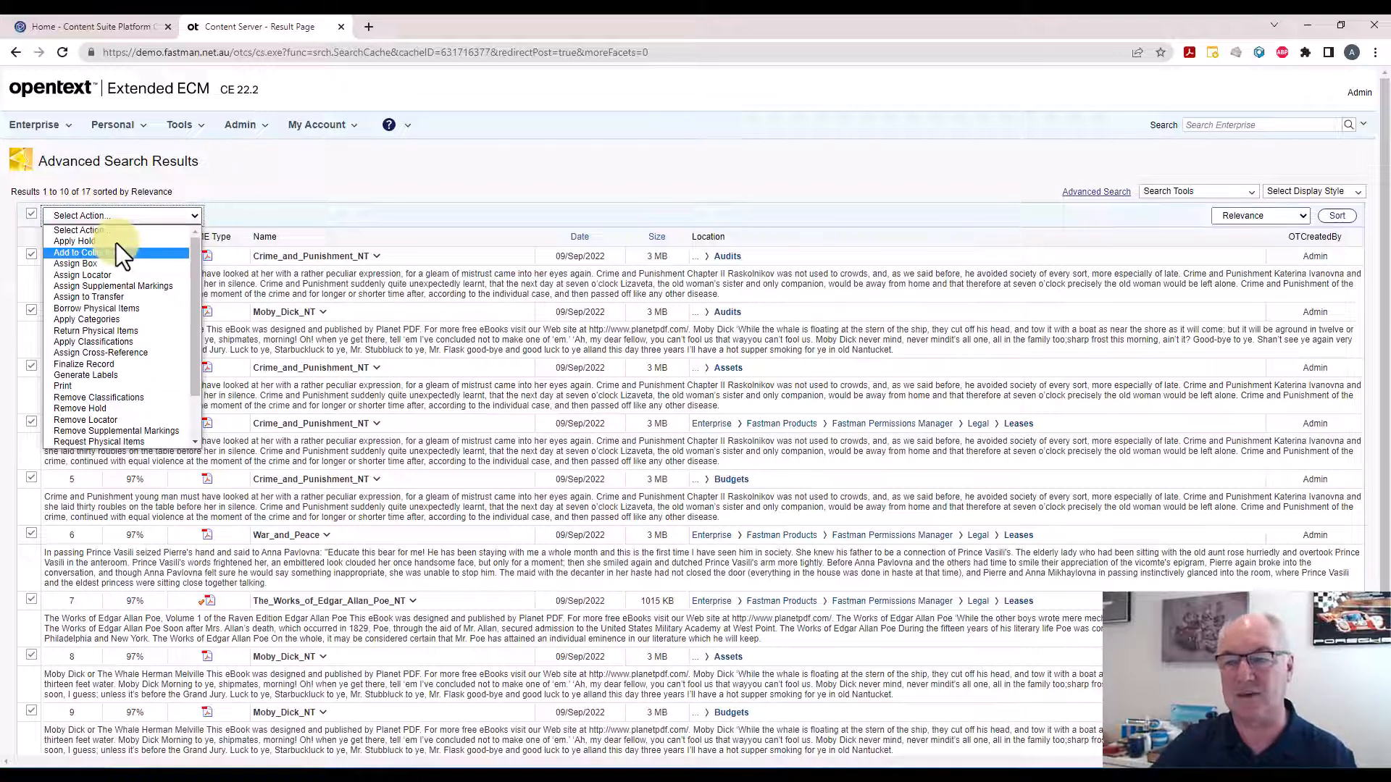
{"action": "left_click", "coordinate": [1305, 216]}
{"action": "left_click", "coordinate": [1305, 215]}
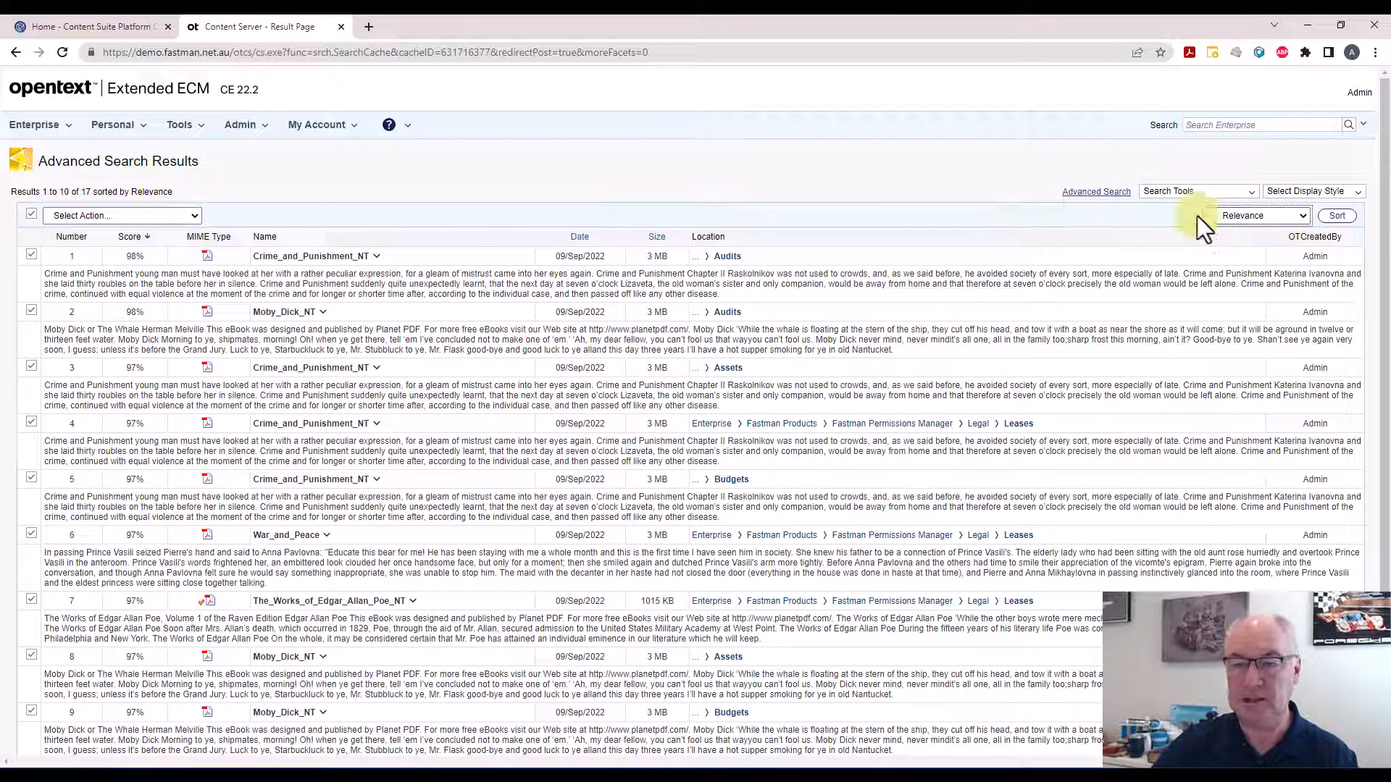
{"action": "left_click", "coordinate": [190, 214]}
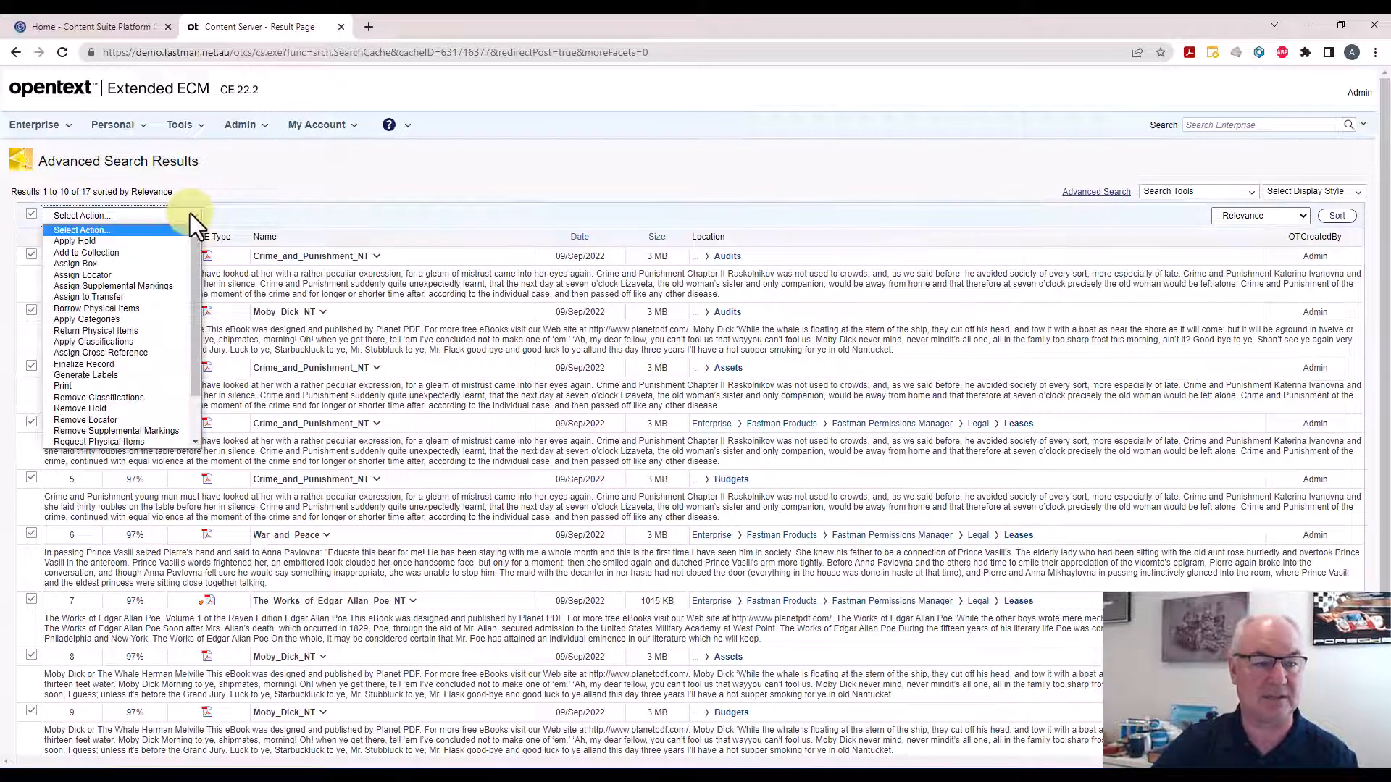
{"action": "scroll", "coordinate": [150, 360], "scroll_direction": "down", "scroll_amount": 2}
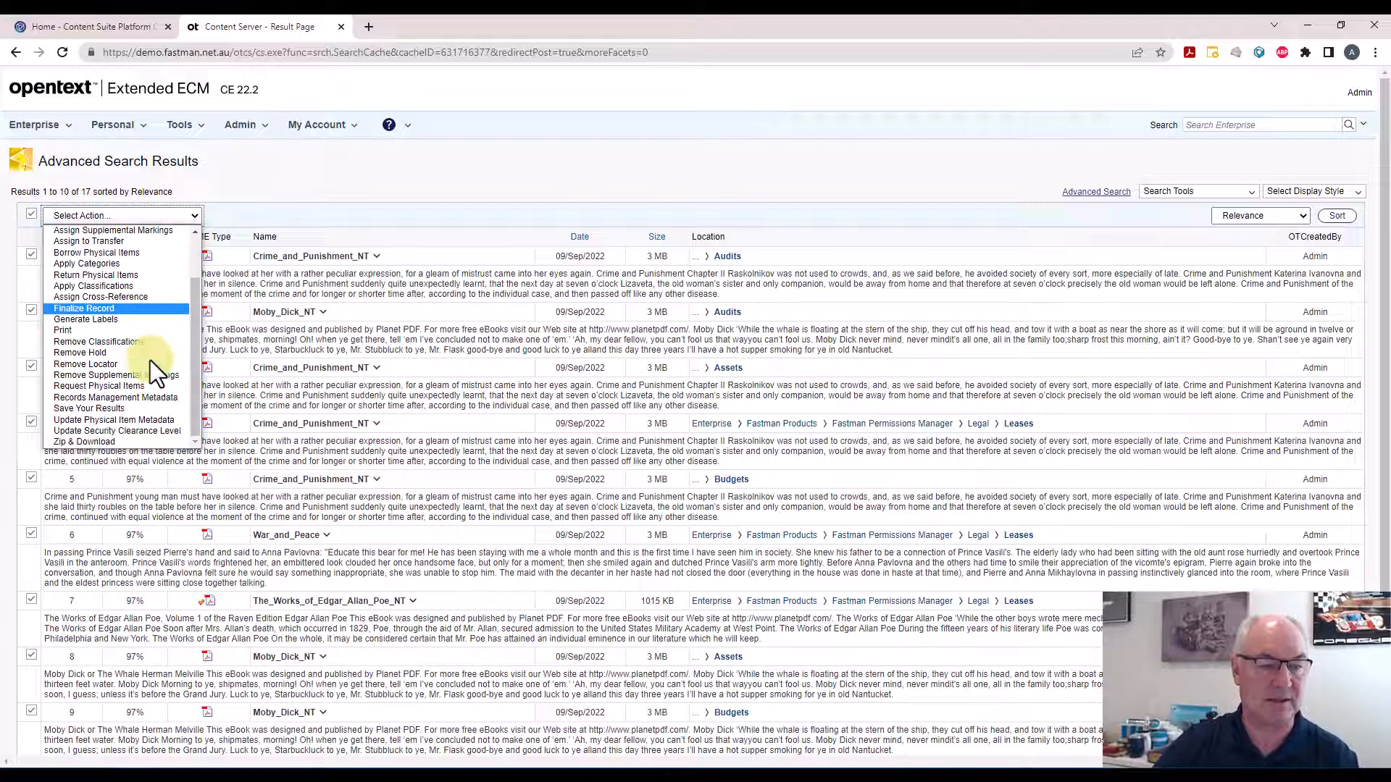
{"action": "scroll", "coordinate": [150, 359], "scroll_direction": "up", "scroll_amount": 2}
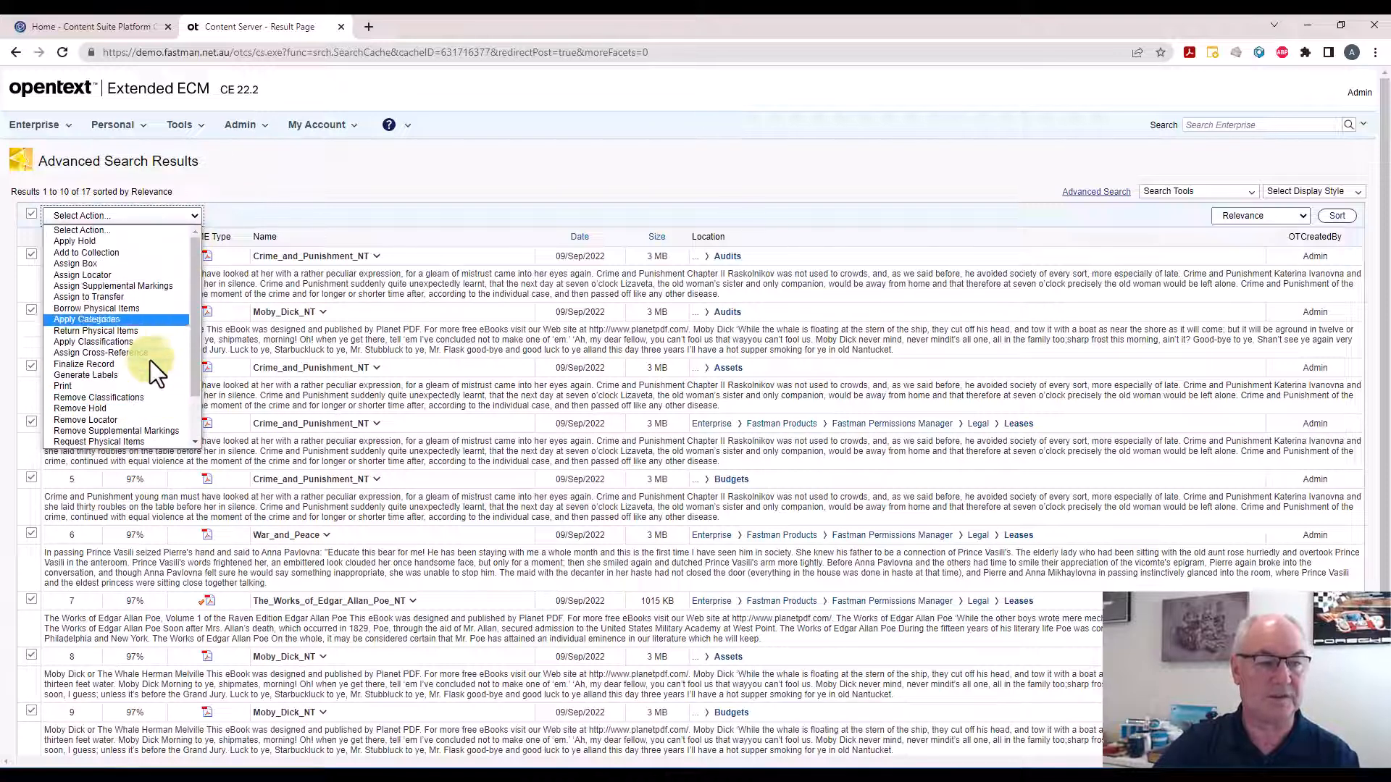
{"action": "left_click", "coordinate": [102, 253]}
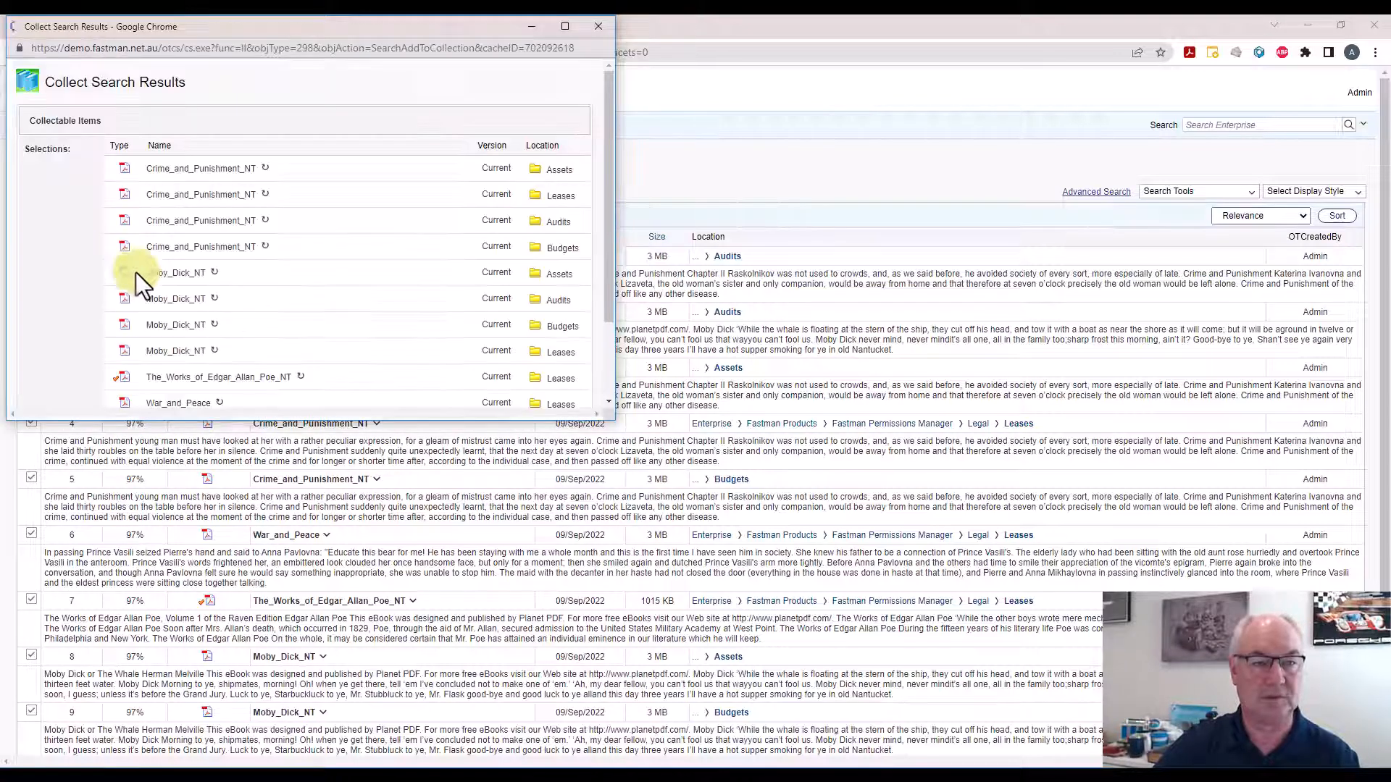
Create a new collection named Items with passport in them and collect the selected results into it
{"action": "scroll", "coordinate": [215, 315], "scroll_direction": "down", "scroll_amount": 2}
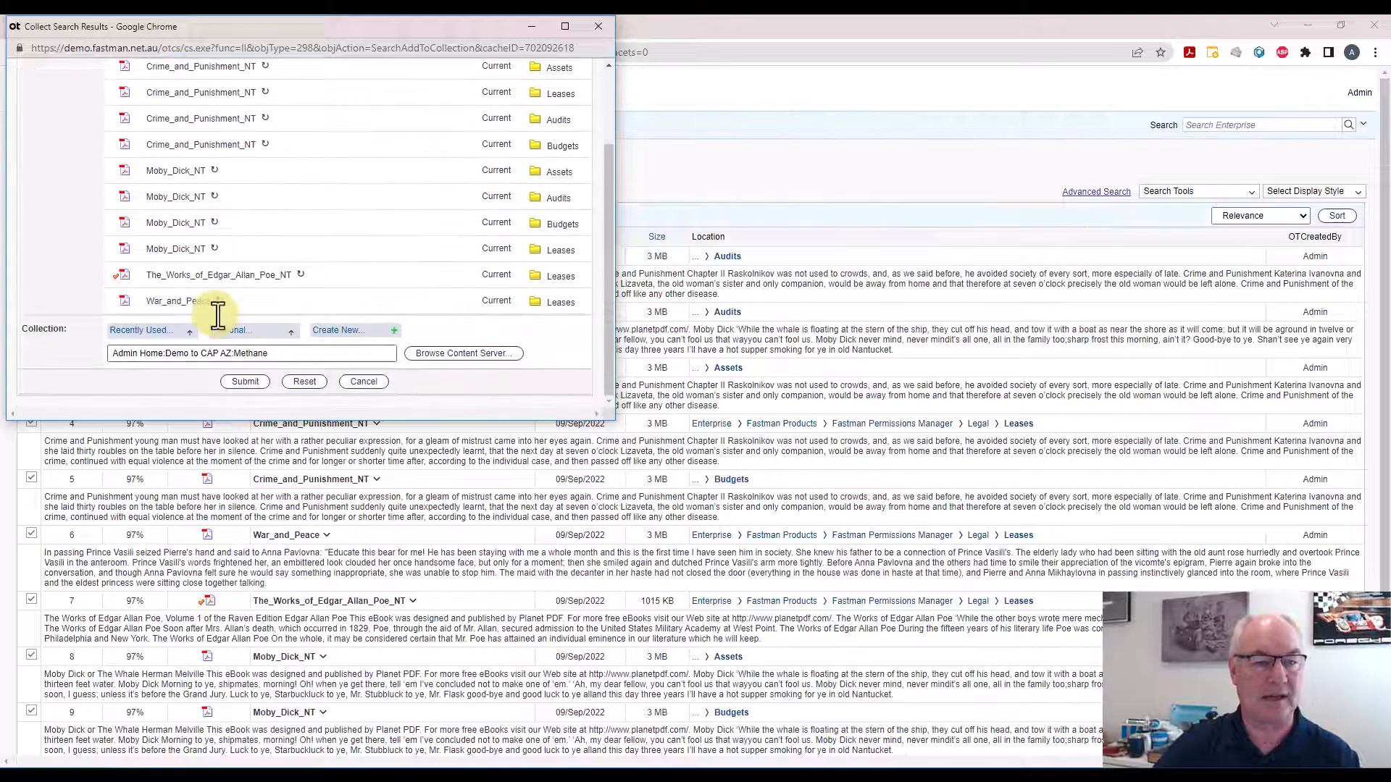
{"action": "left_click", "coordinate": [340, 331]}
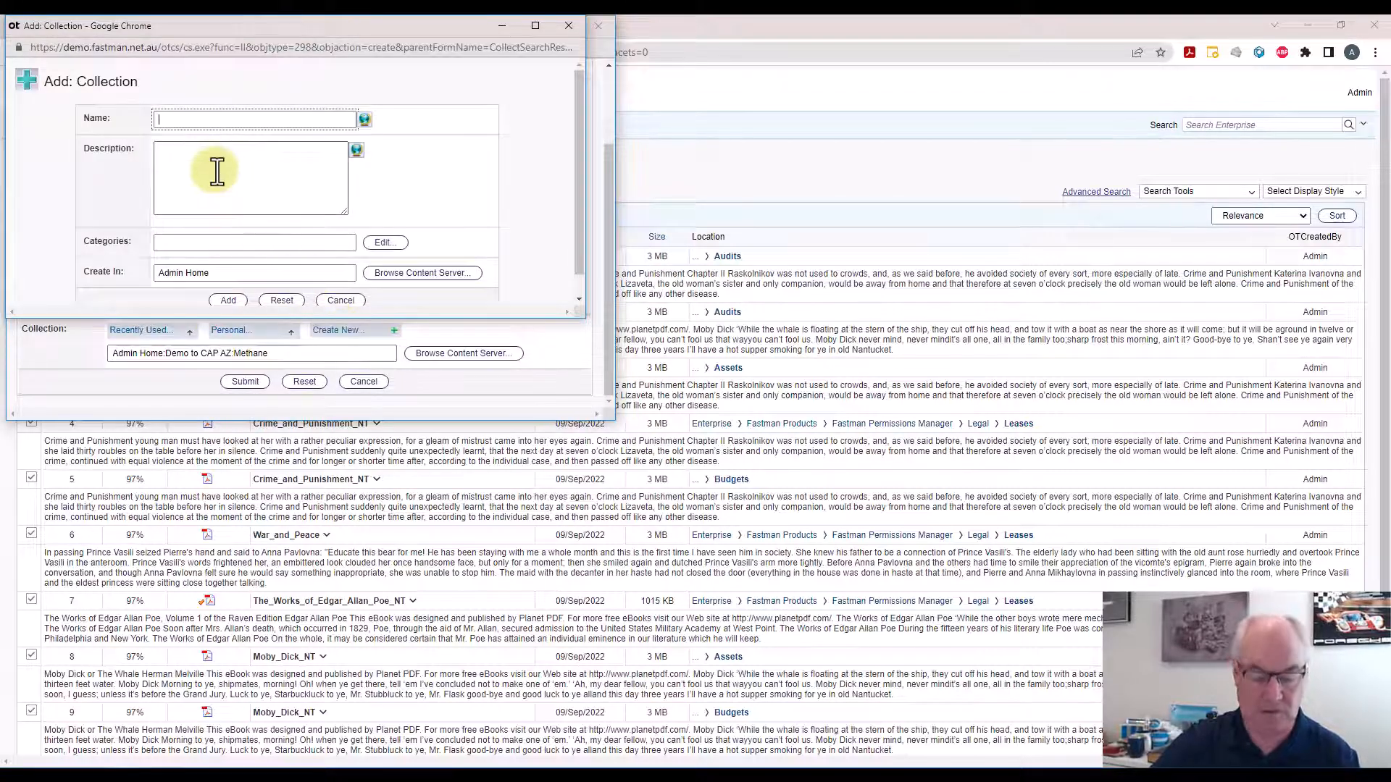
{"action": "type", "text": "Items witrh"}
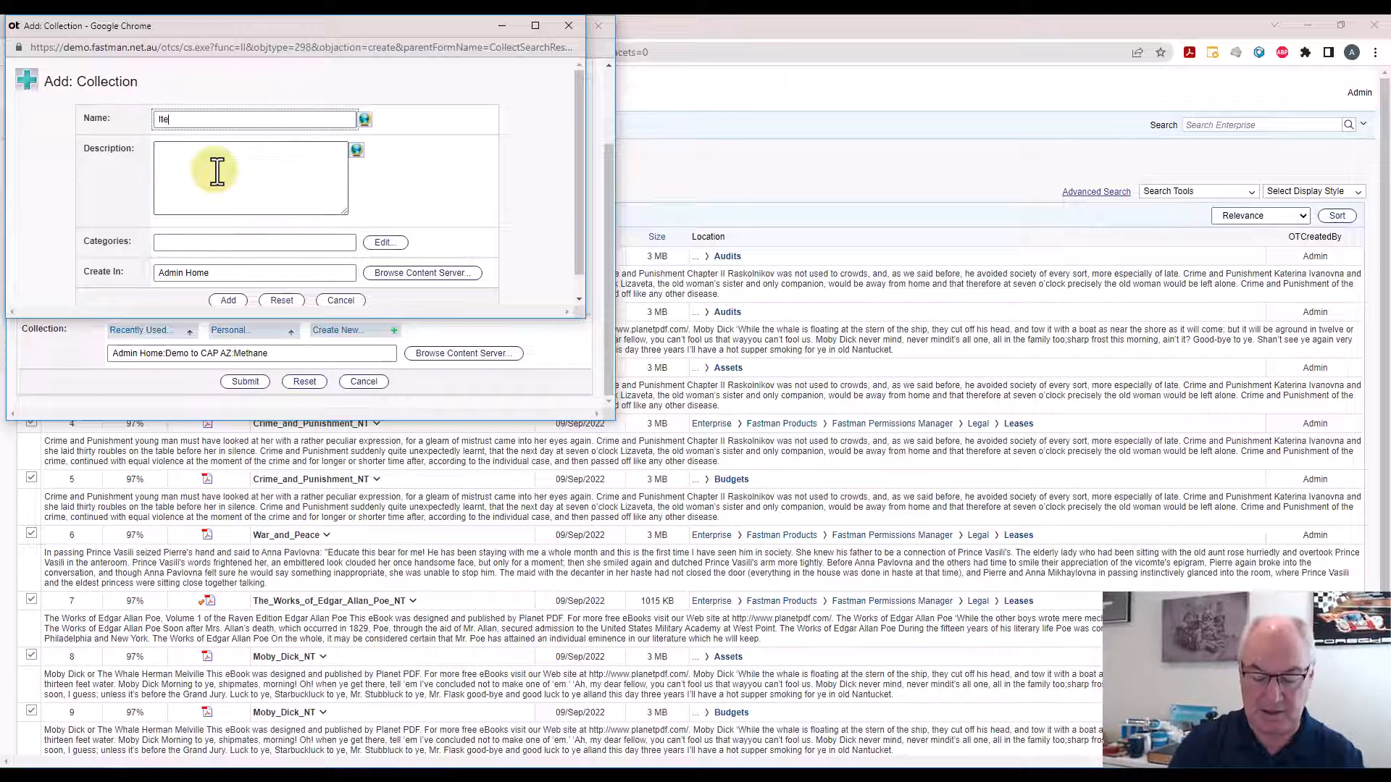
{"action": "key", "text": "BackSpace"}
{"action": "key", "text": "BackSpace"}
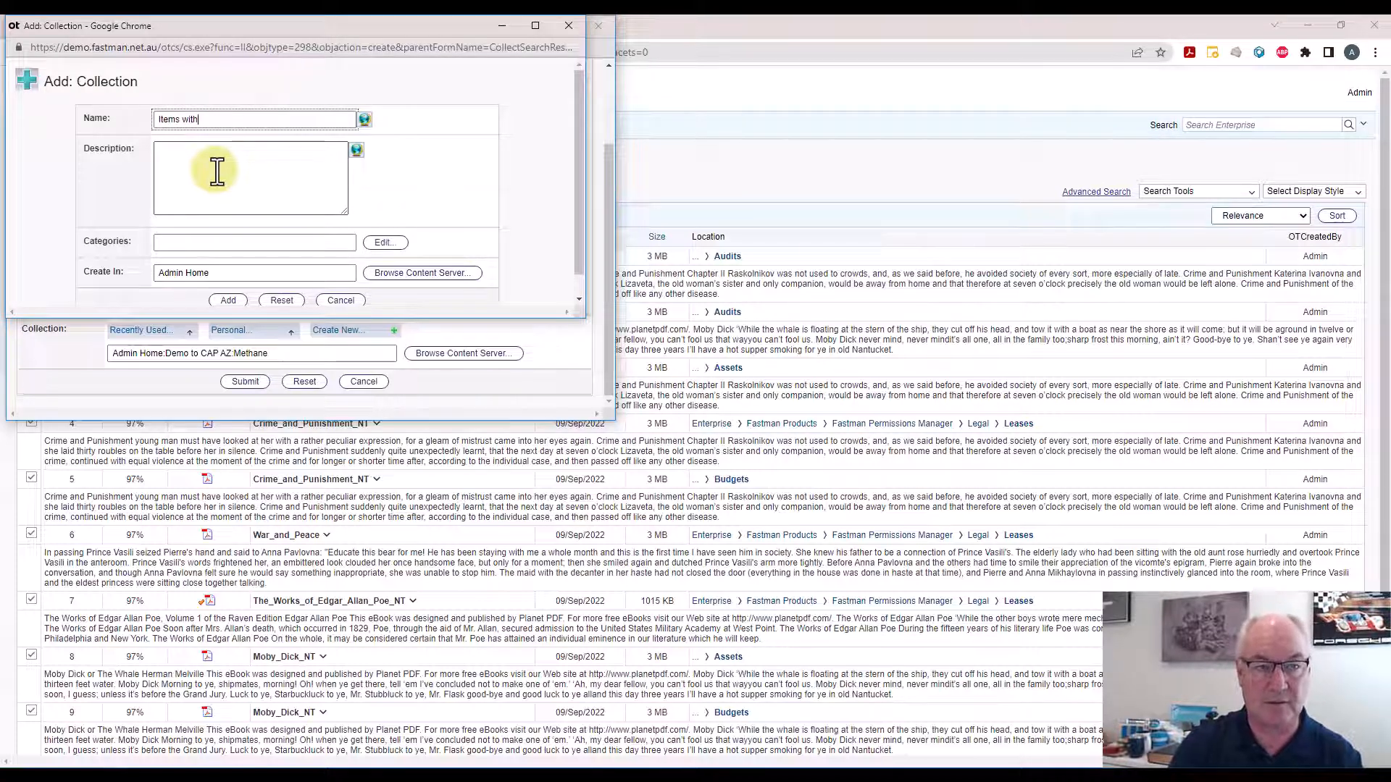
{"action": "type", "text": "passpo"}
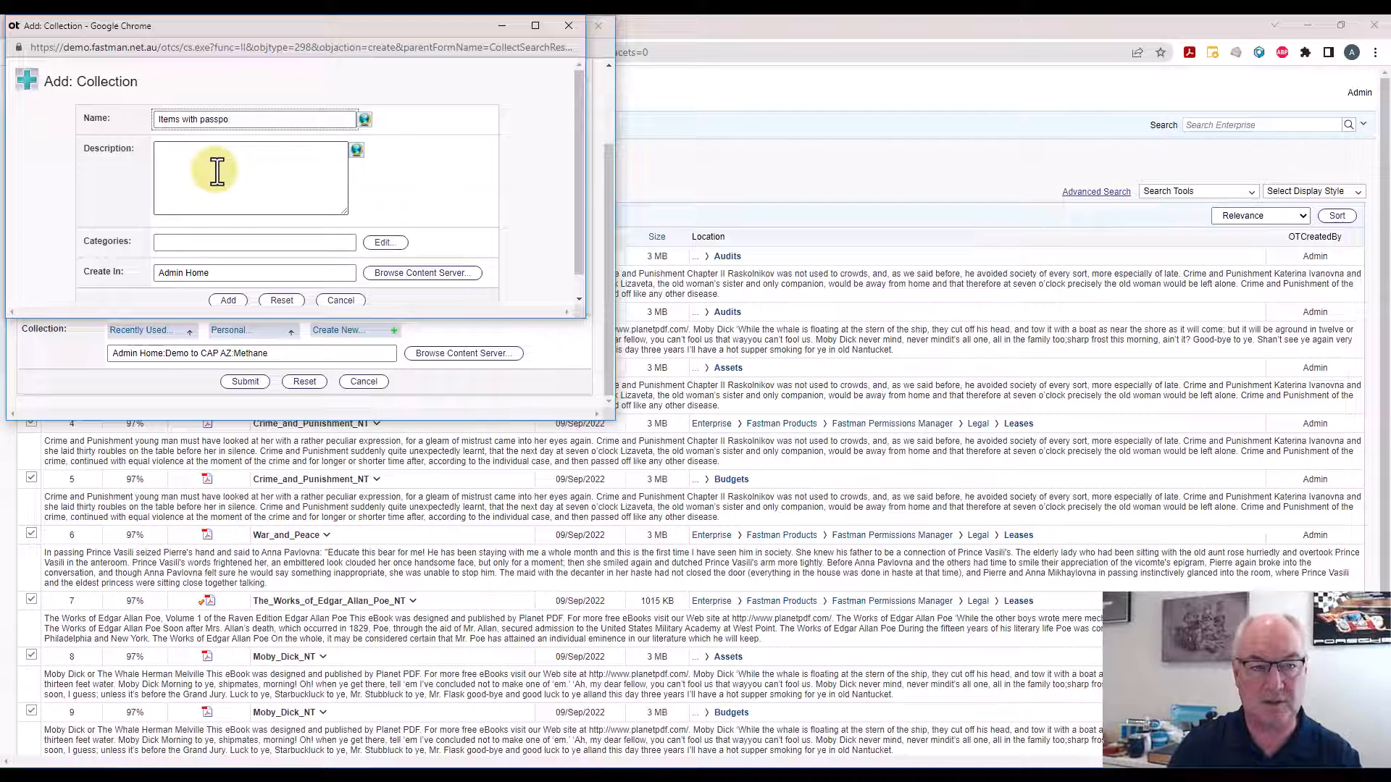
{"action": "type", "text": "rt in the"}
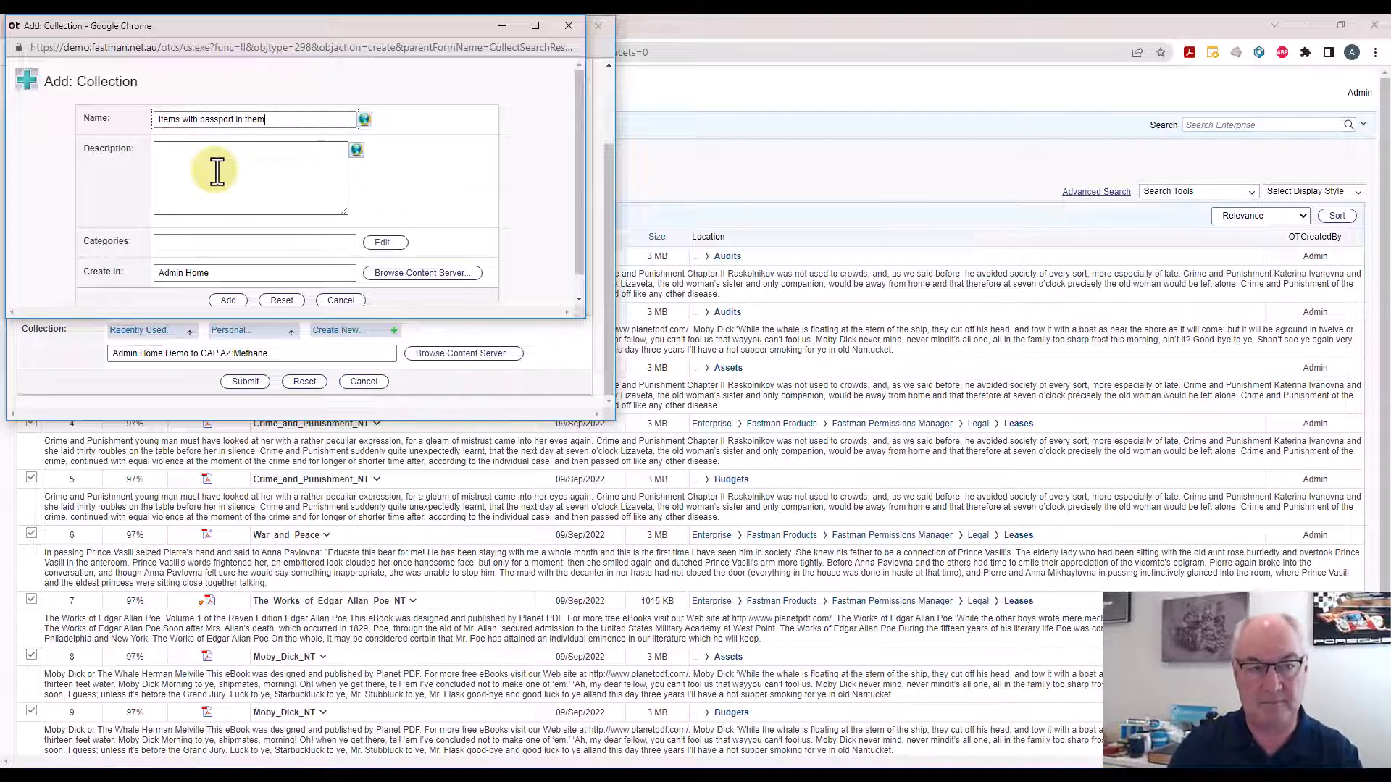
{"action": "type", "text": "m"}
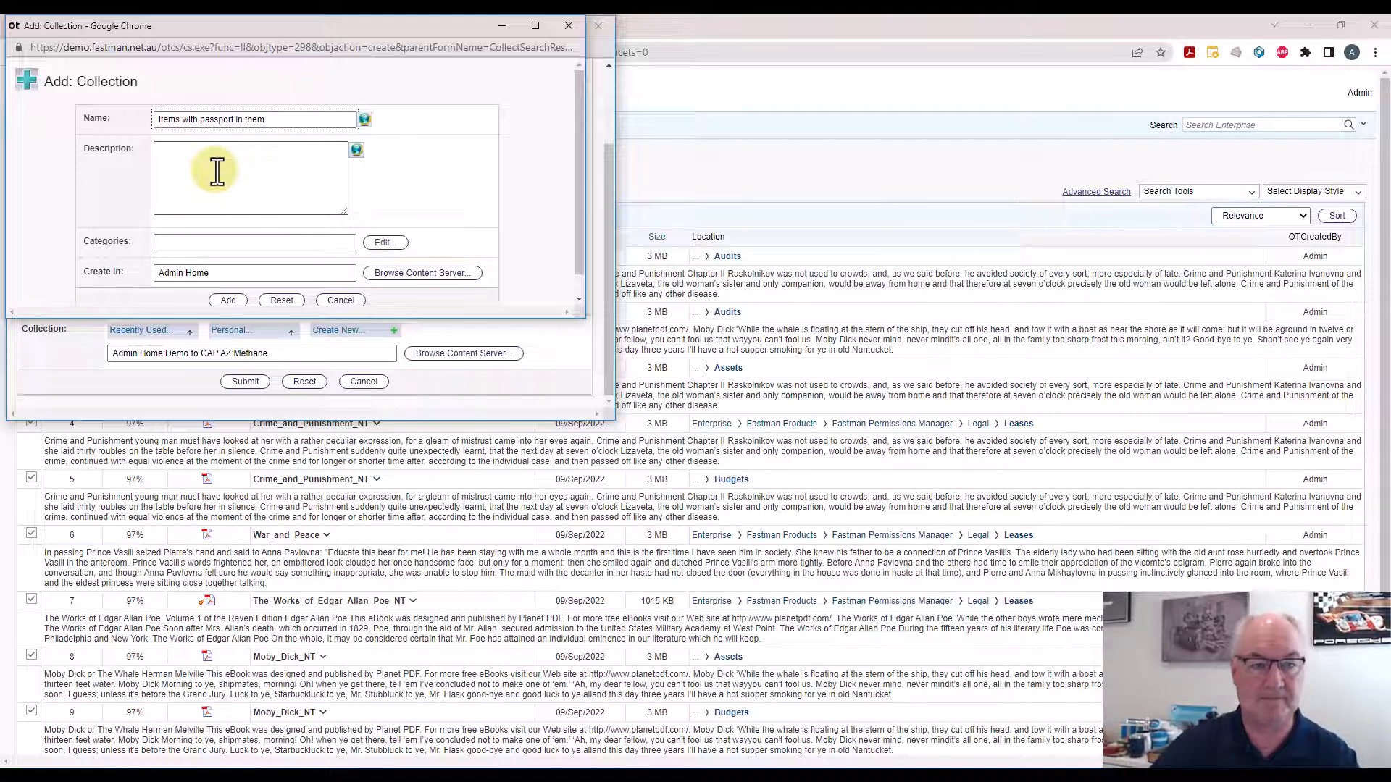
{"action": "left_click", "coordinate": [232, 295]}
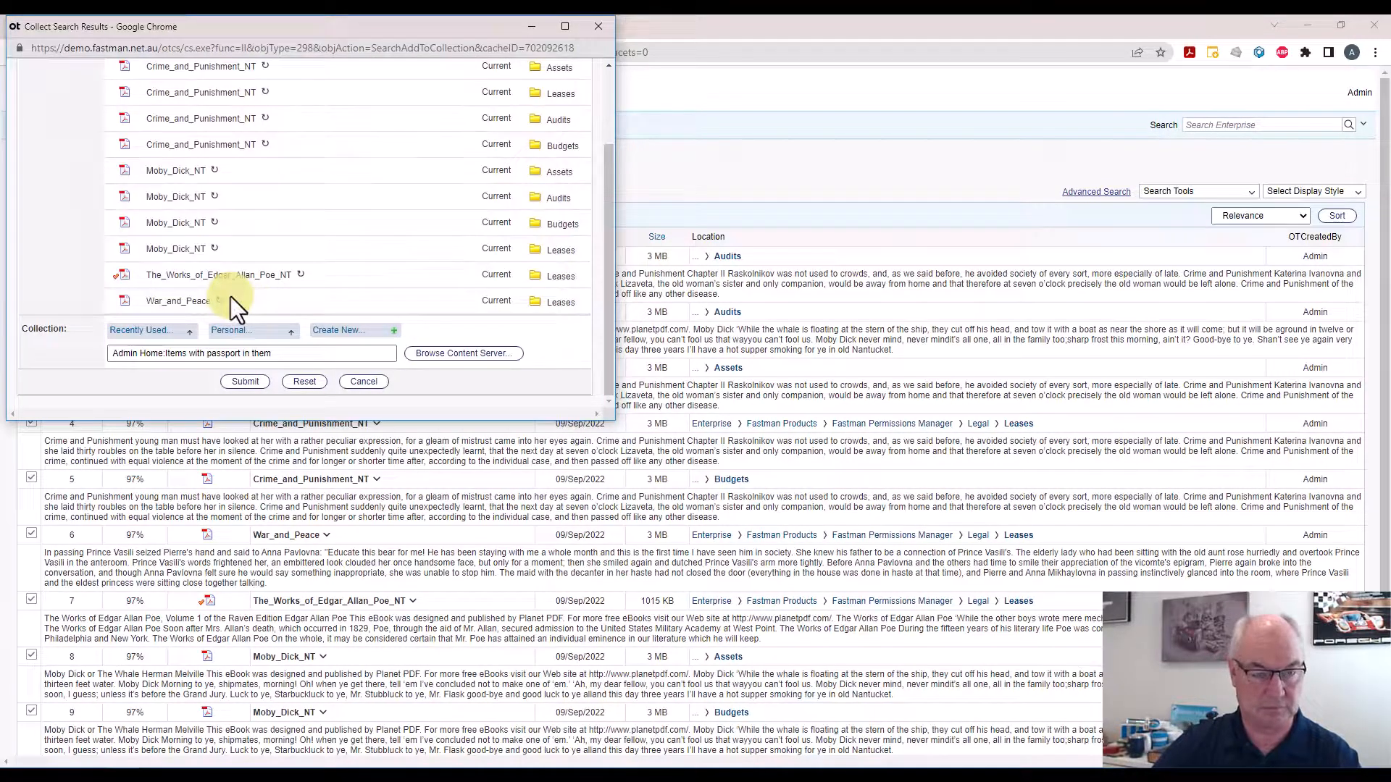
{"action": "left_click", "coordinate": [244, 383]}
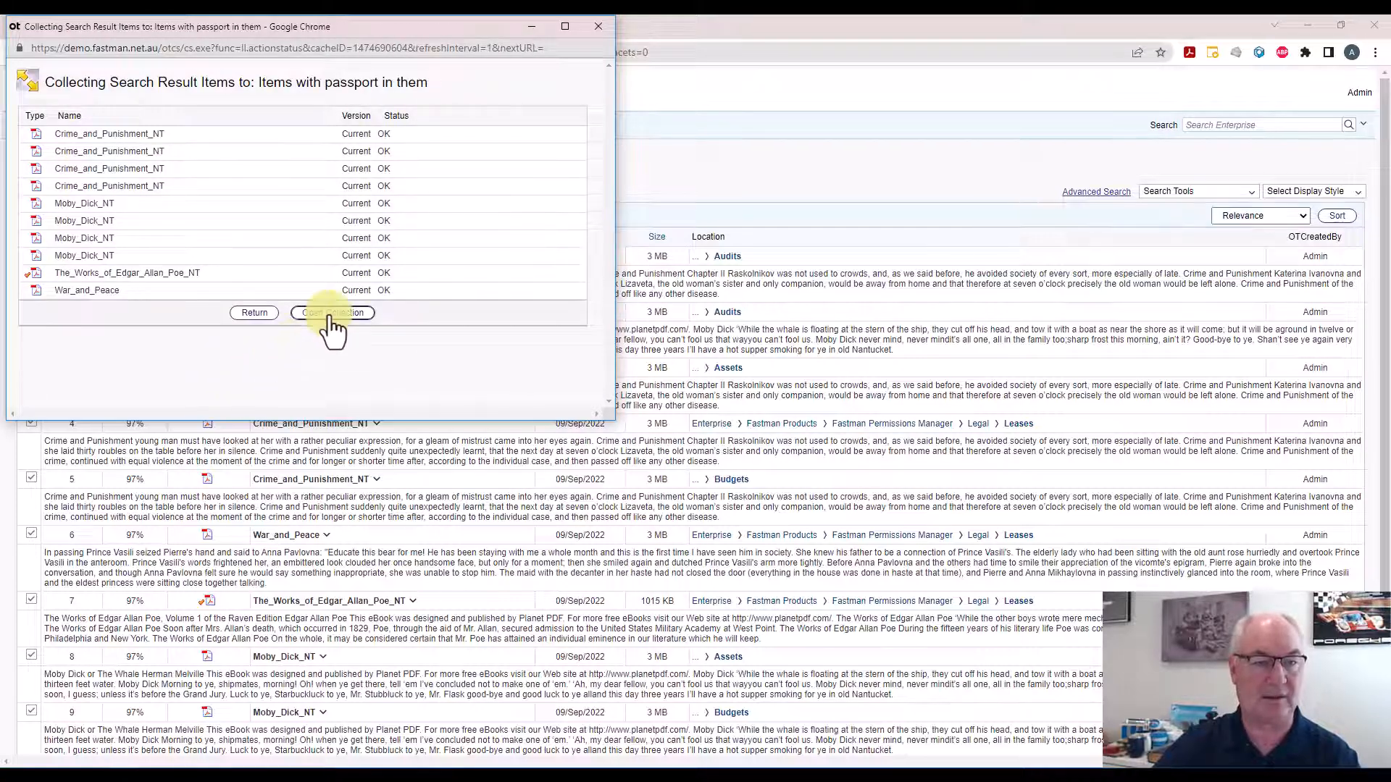
Open the new collection to review its items, then close its window
{"action": "left_click", "coordinate": [329, 314]}
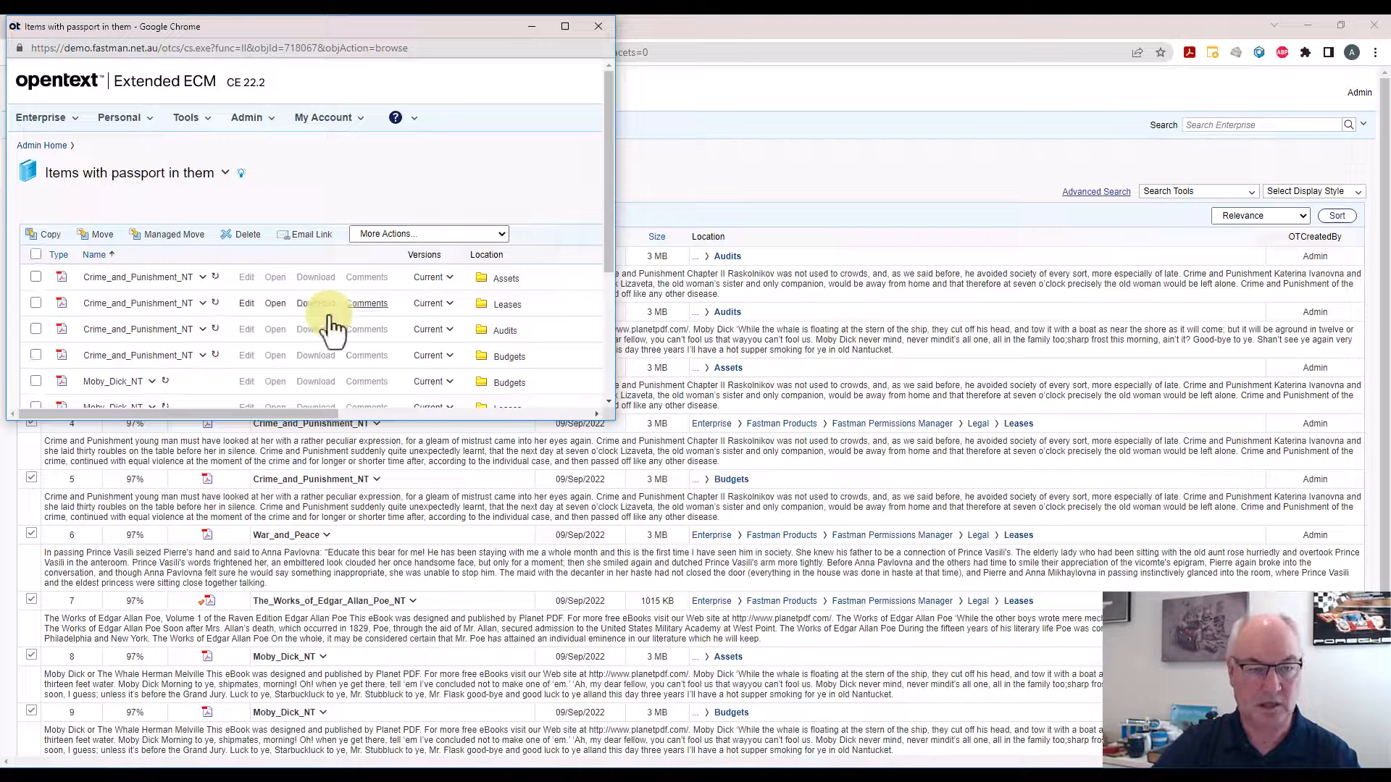
{"action": "left_click", "coordinate": [565, 27]}
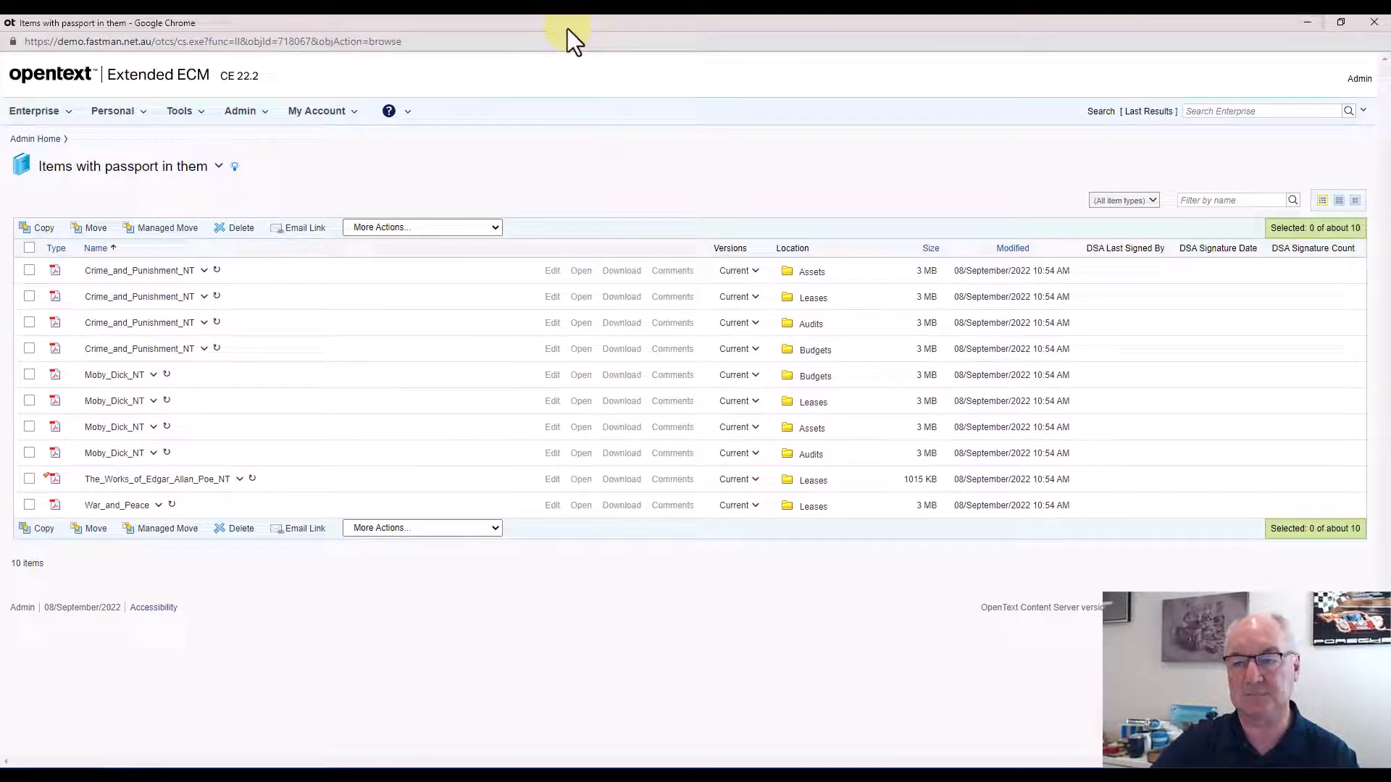
{"action": "left_click", "coordinate": [1374, 22]}
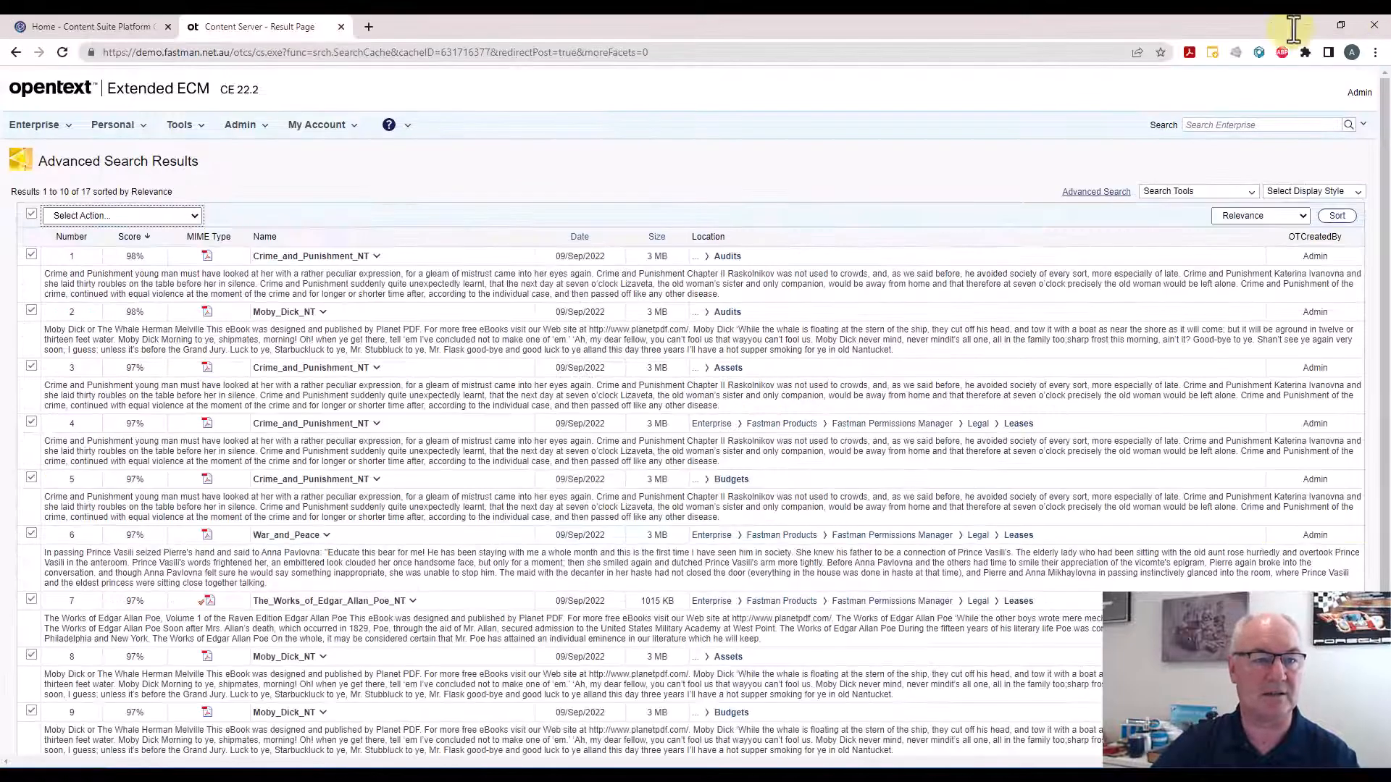
Open Permissions Manager for the Items with passport in them collection from My Collections
{"action": "left_click", "coordinate": [123, 135]}
{"action": "left_click", "coordinate": [113, 310]}
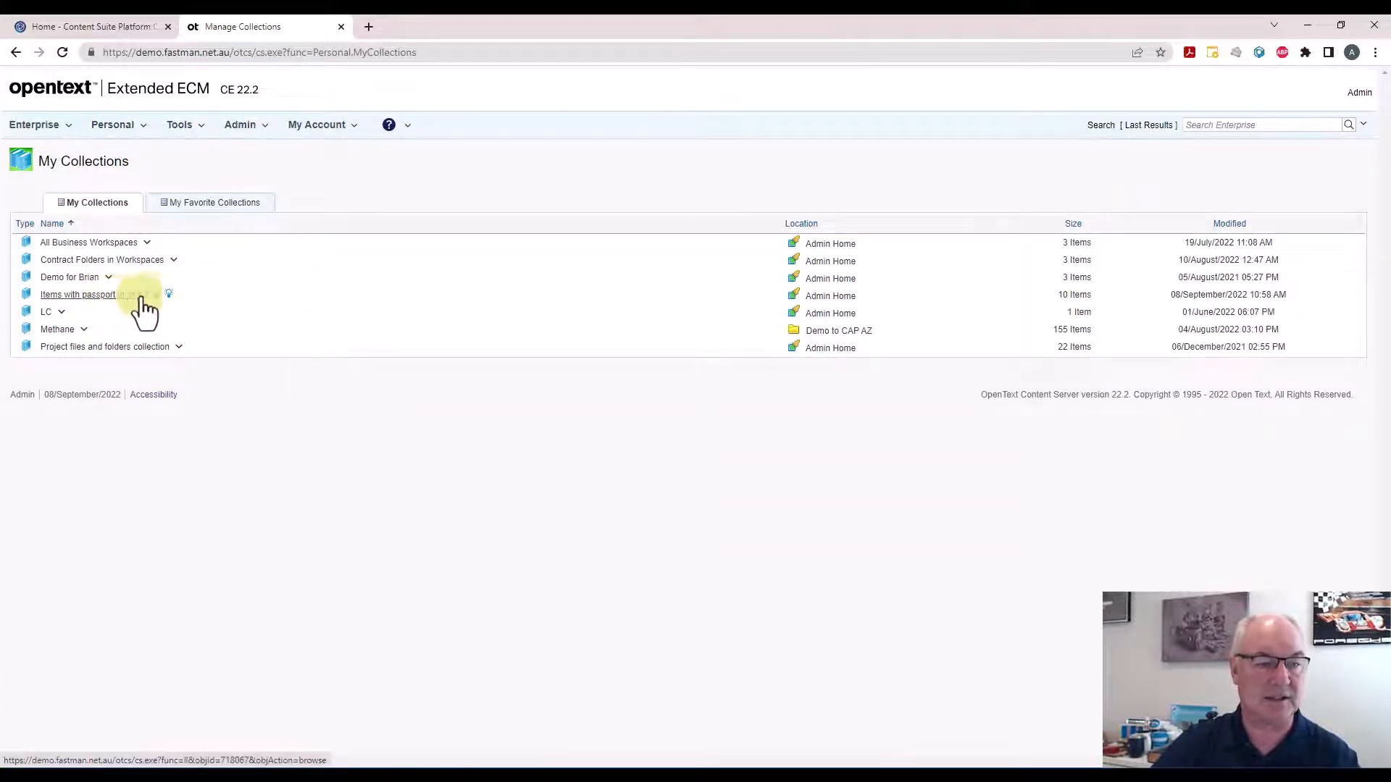
{"action": "left_click", "coordinate": [154, 297]}
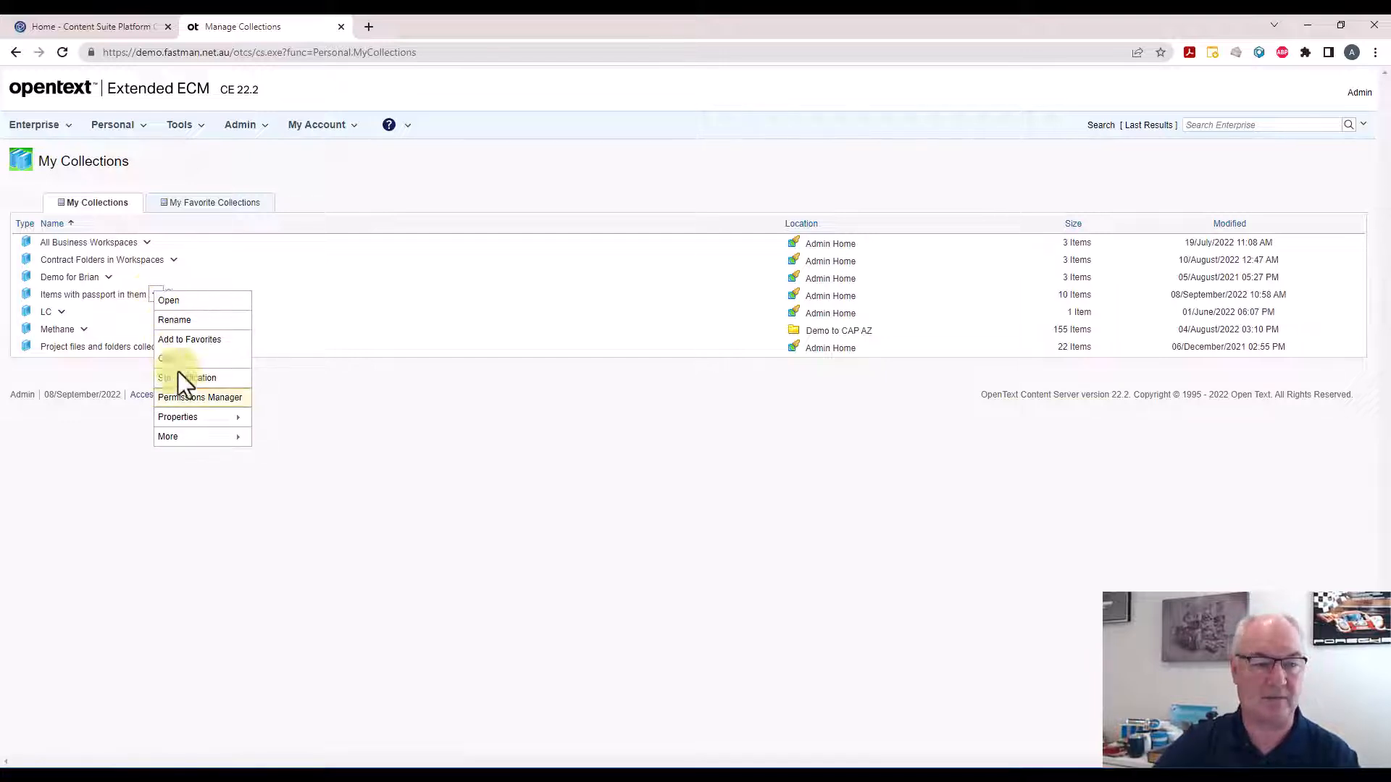
{"action": "left_click", "coordinate": [184, 395]}
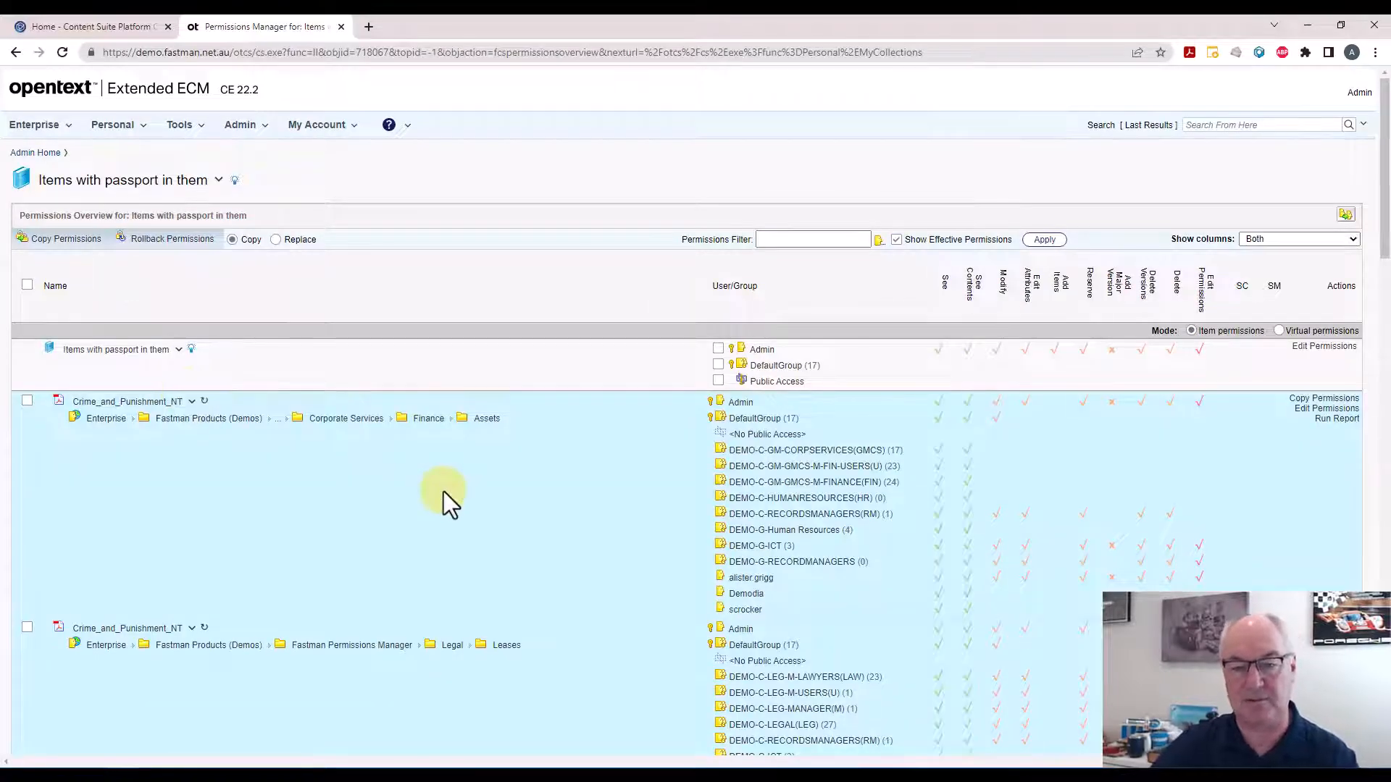
Filter the permissions overview to show only the Fastman Staff group
{"action": "scroll", "coordinate": [444, 491], "scroll_direction": "down", "scroll_amount": 2}
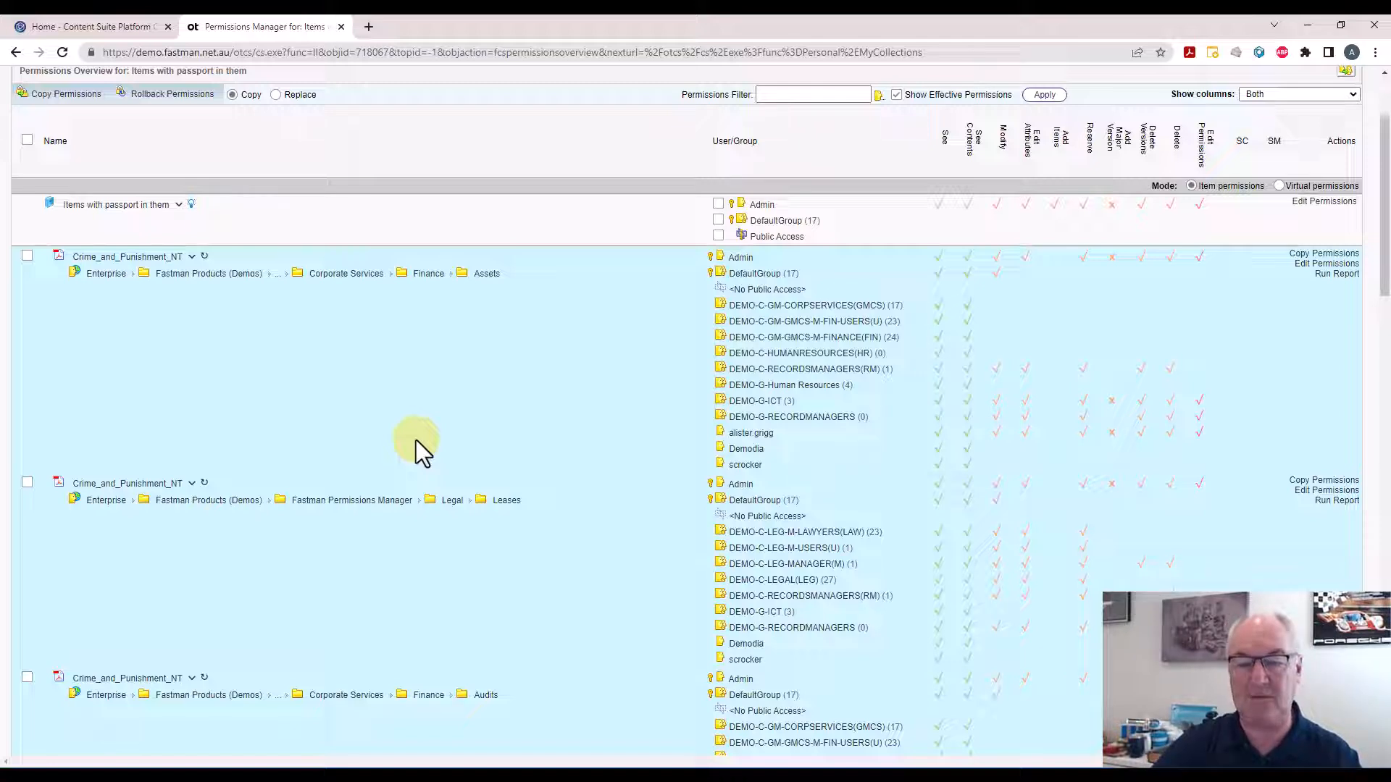
{"action": "scroll", "coordinate": [469, 424], "scroll_direction": "up", "scroll_amount": 1}
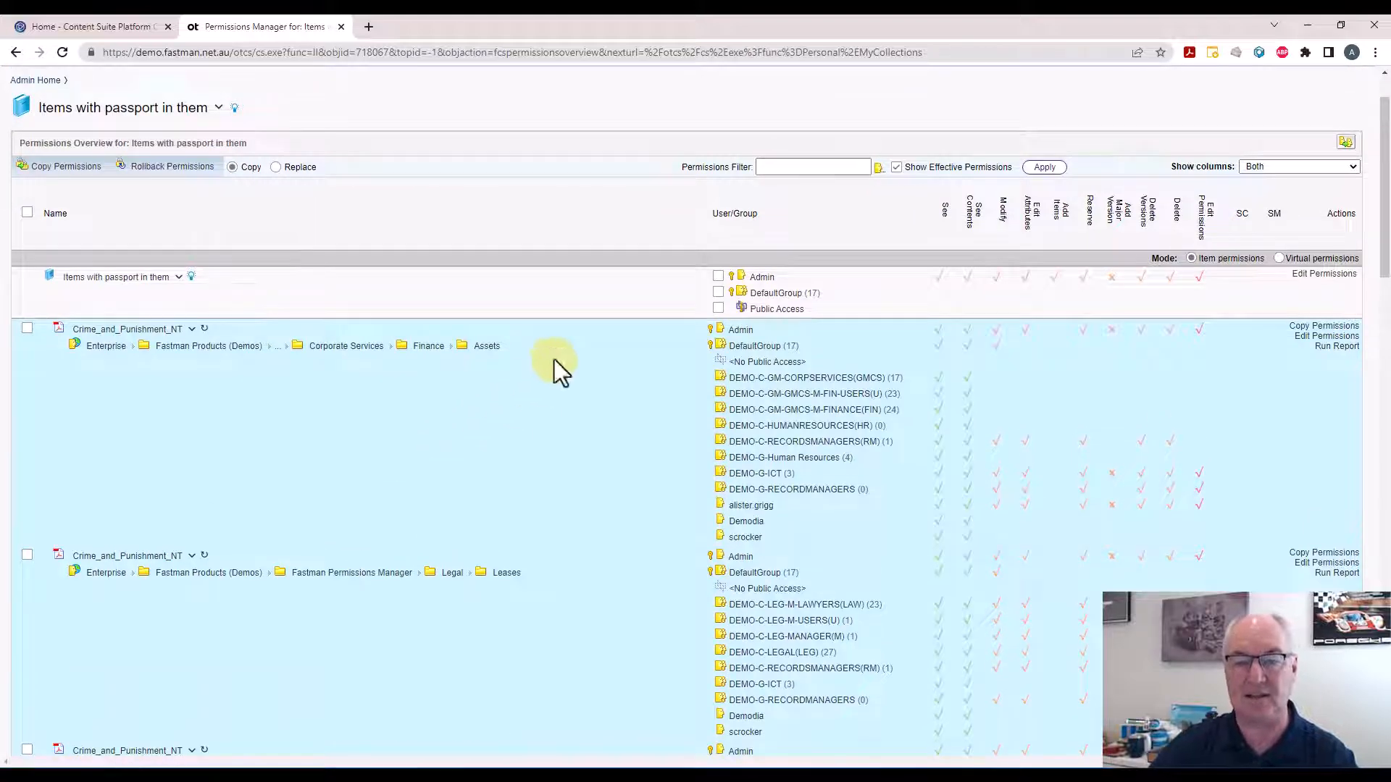
{"action": "left_click", "coordinate": [798, 168]}
{"action": "type", "text": "fastman"}
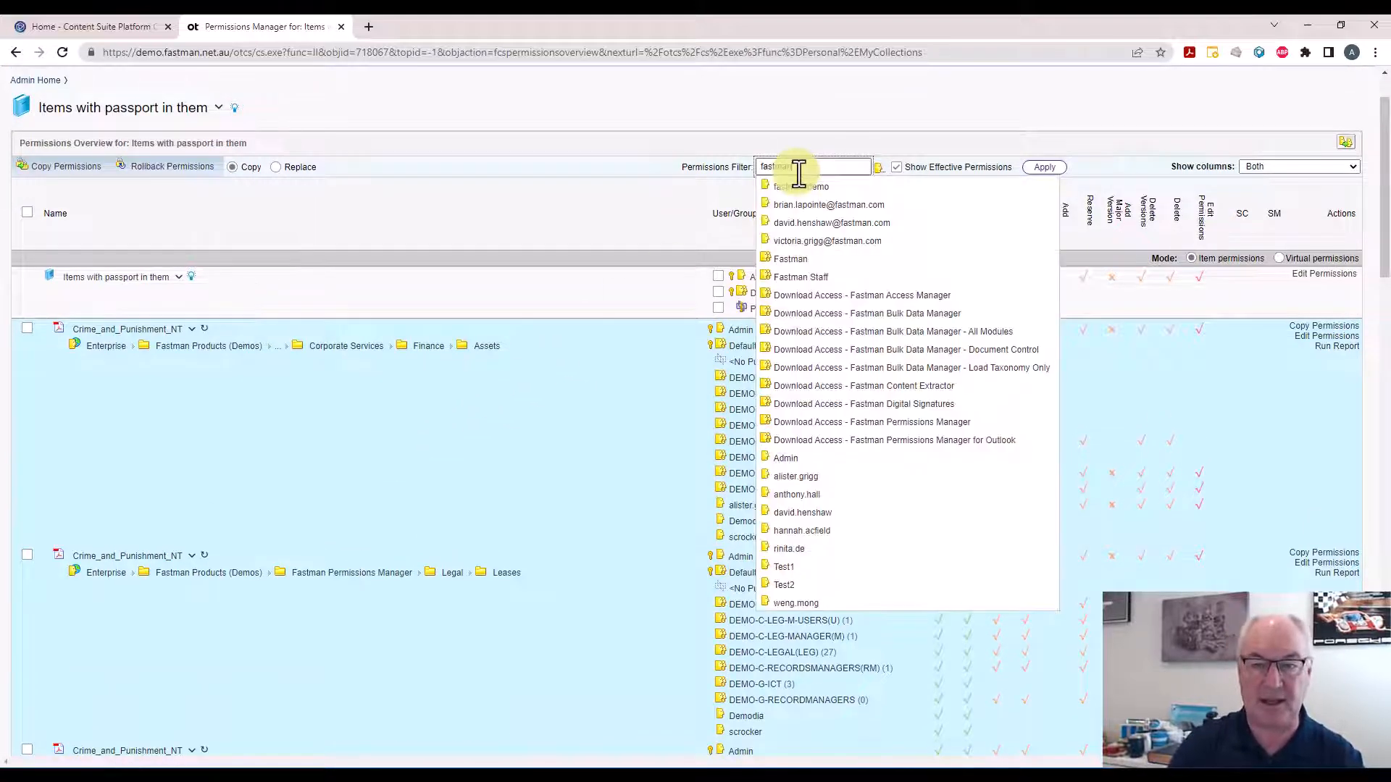
{"action": "left_click", "coordinate": [800, 277]}
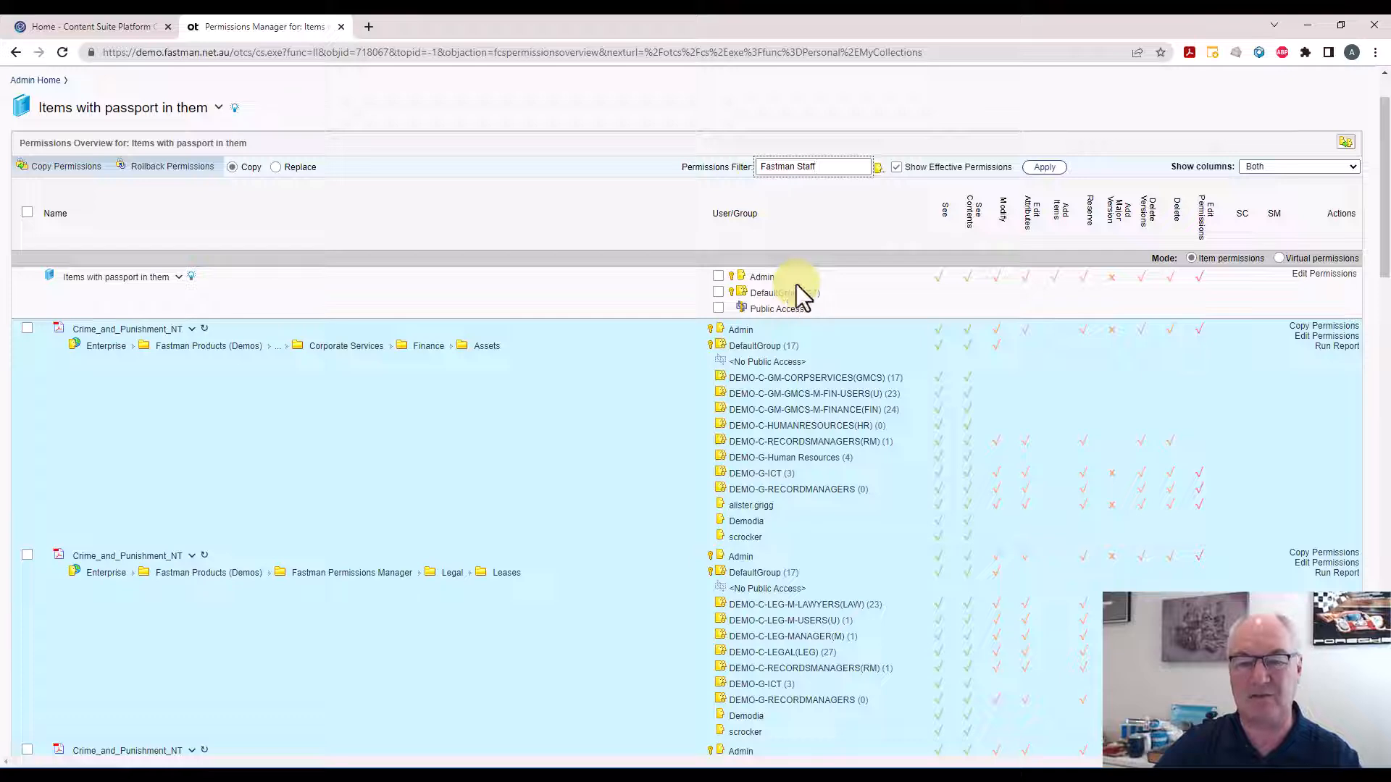
{"action": "left_click", "coordinate": [1034, 171]}
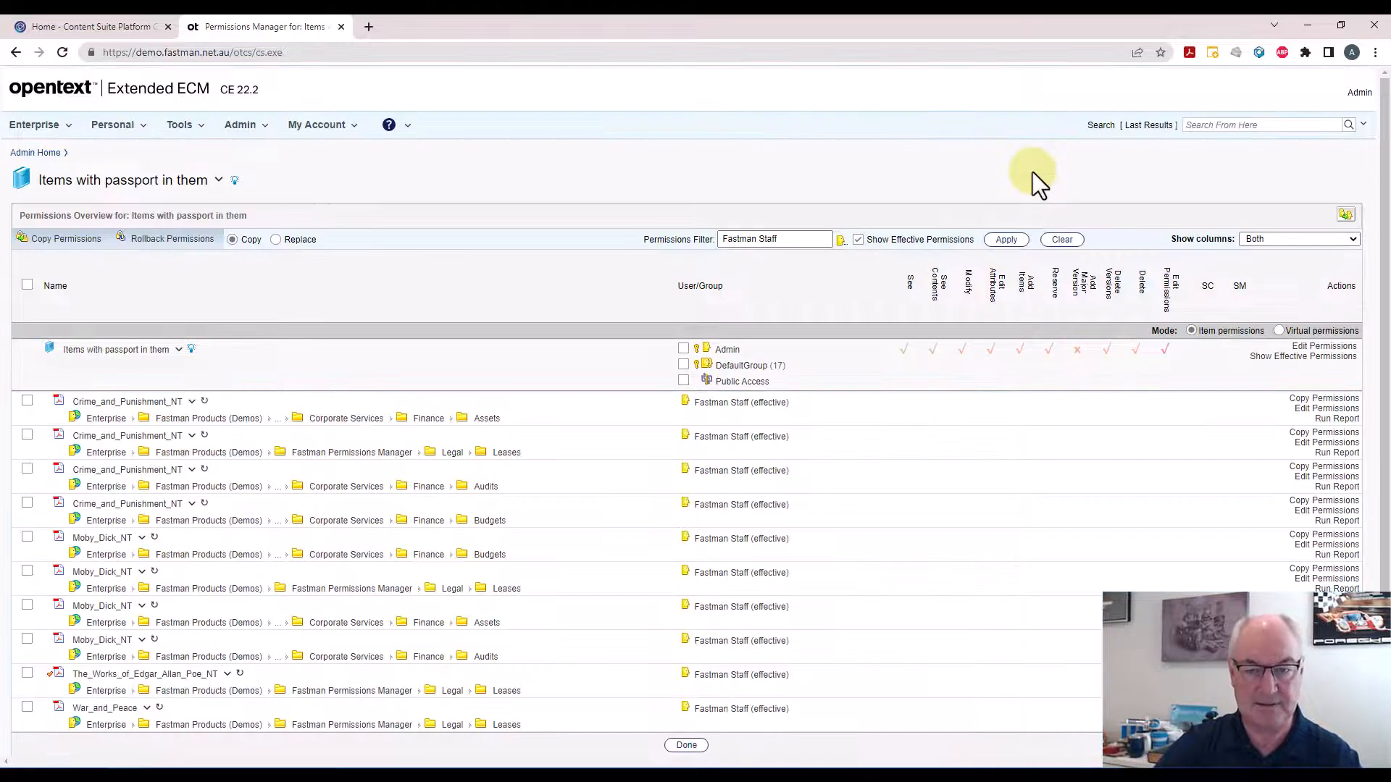
Display the effective permissions of Fastman Staff on the first Crime_and_Punishment_NT item
{"action": "left_click", "coordinate": [738, 403]}
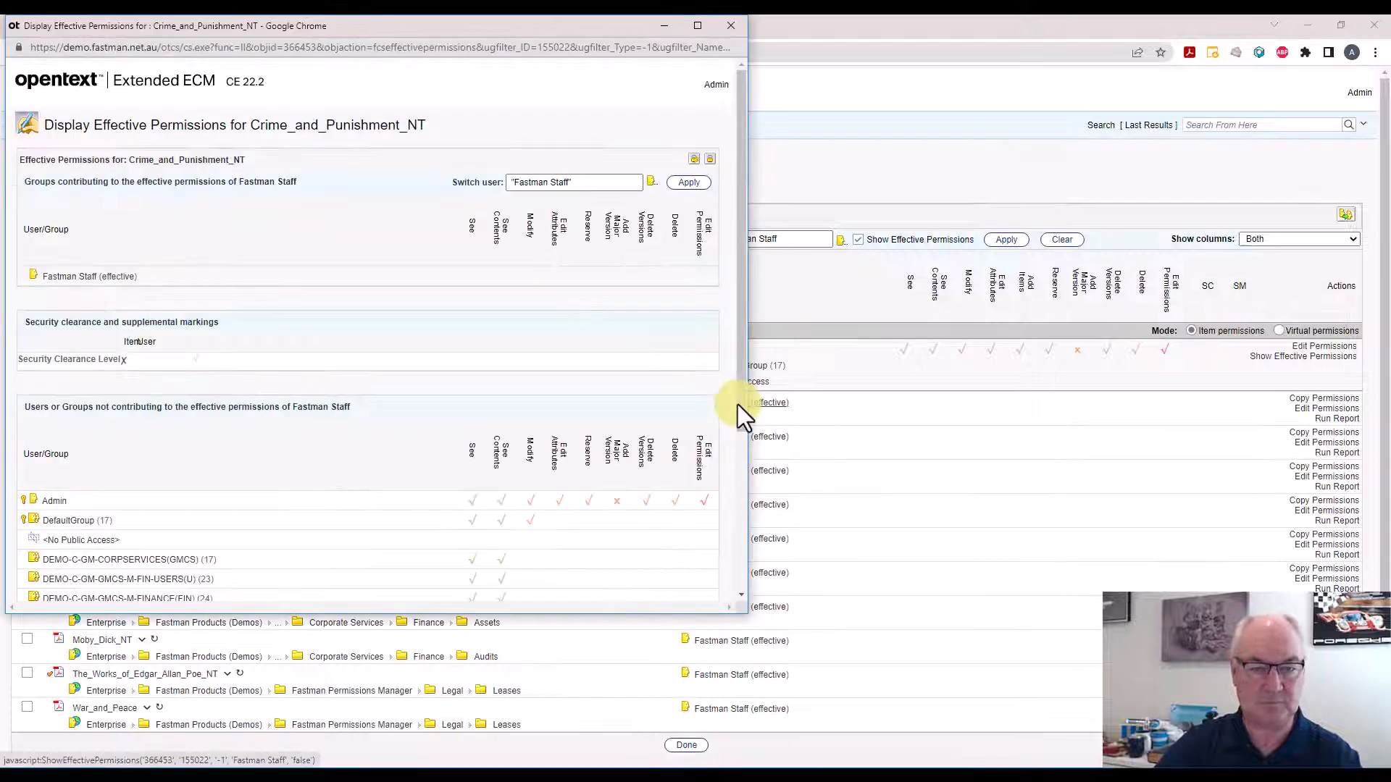
{"action": "left_click_drag", "start_coordinate": [484, 113], "coordinate": [518, 93]}
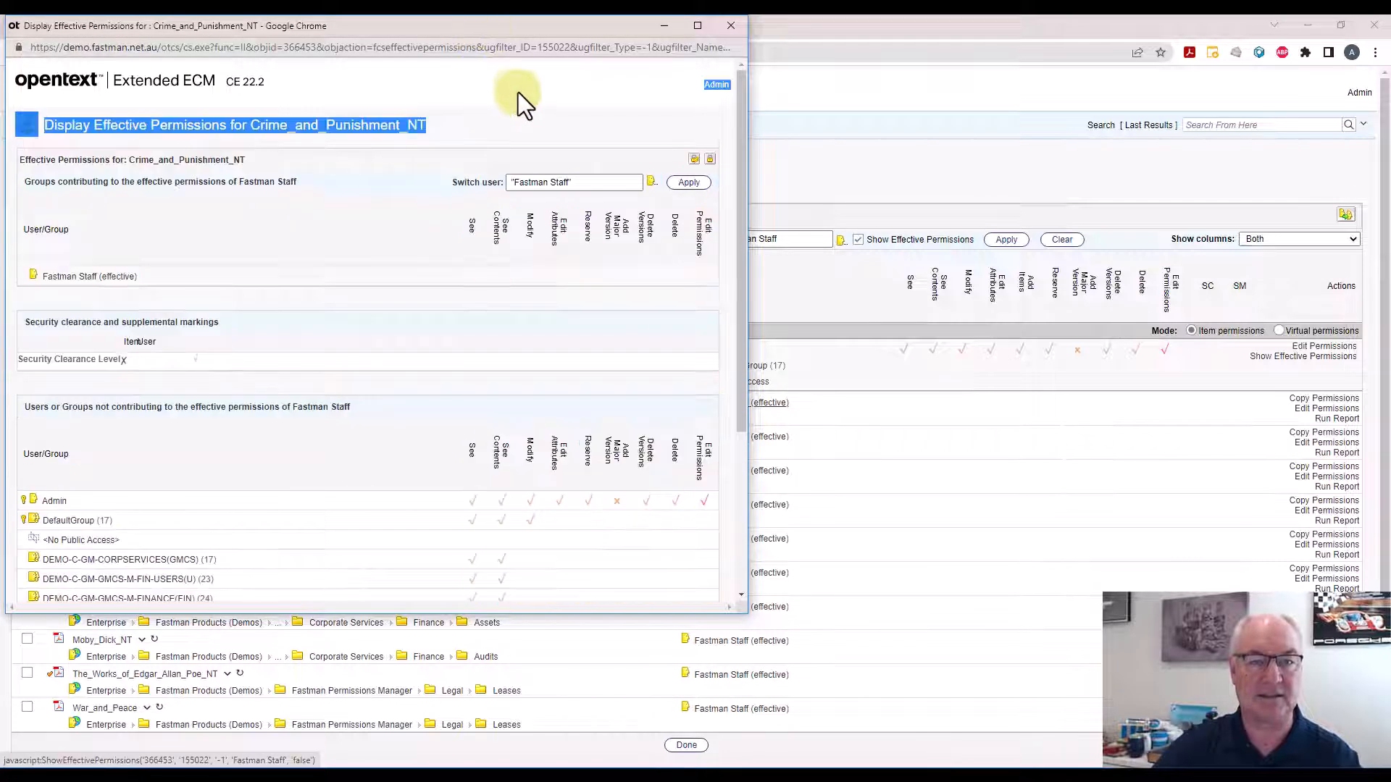
{"action": "left_click", "coordinate": [502, 53]}
{"action": "left_click", "coordinate": [511, 55]}
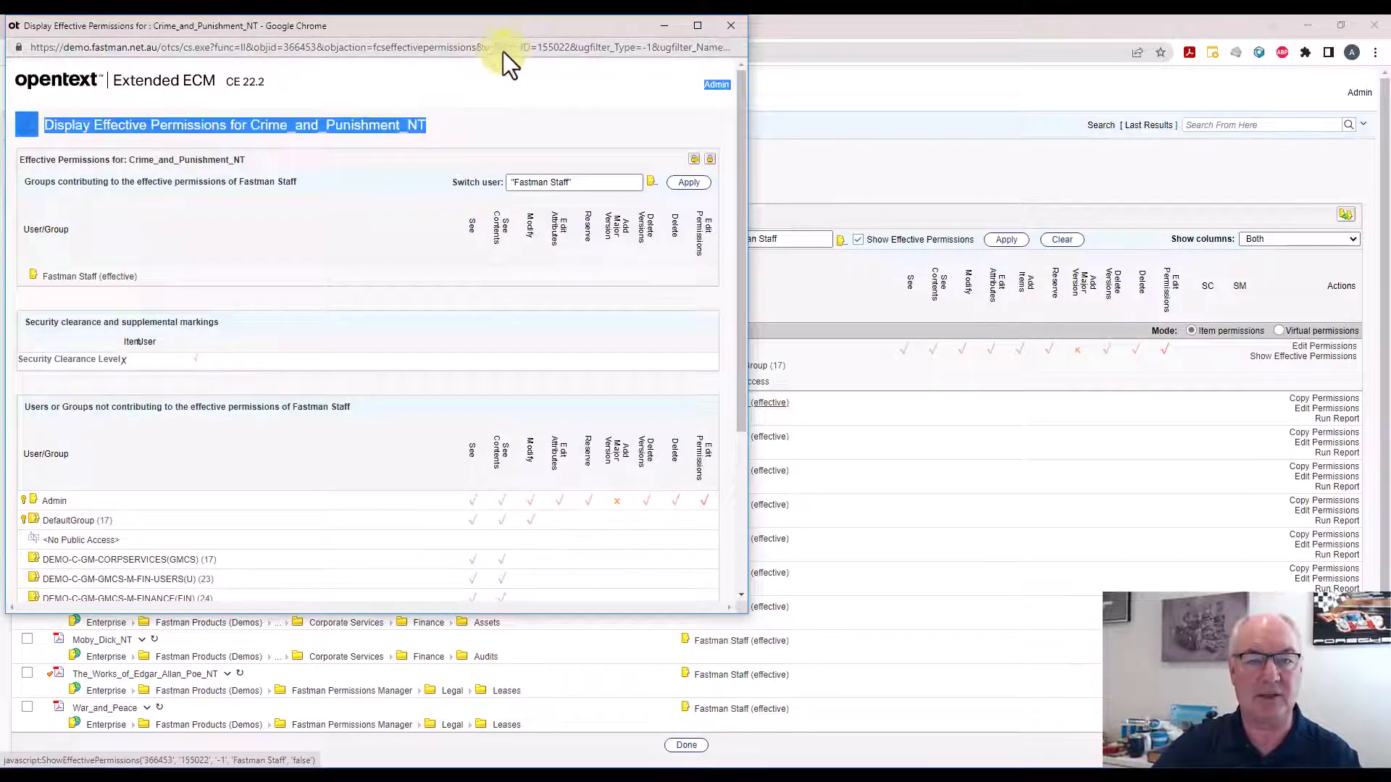
{"action": "left_click_drag", "start_coordinate": [472, 31], "coordinate": [761, 236]}
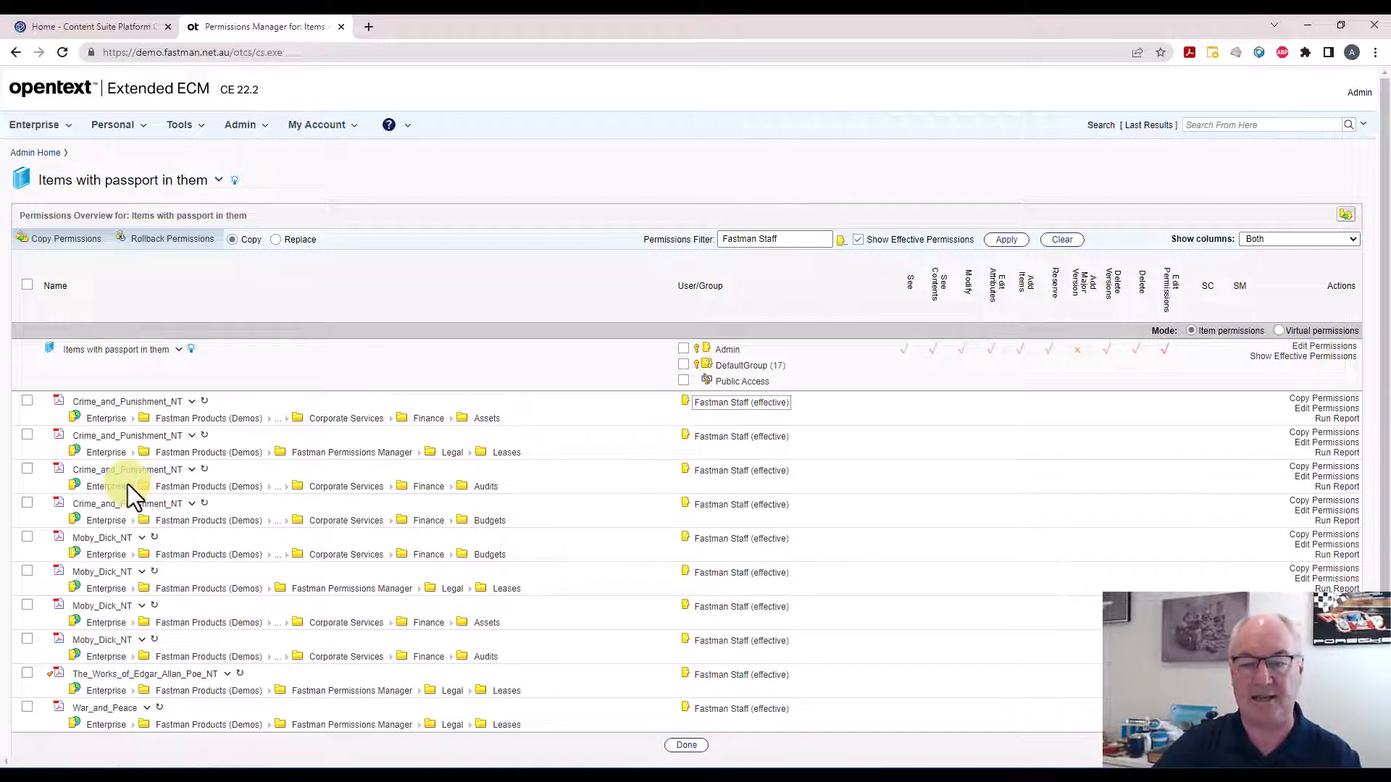
Edit the collection's own permissions and add the Fastman Staff group
{"action": "left_click", "coordinate": [1322, 347]}
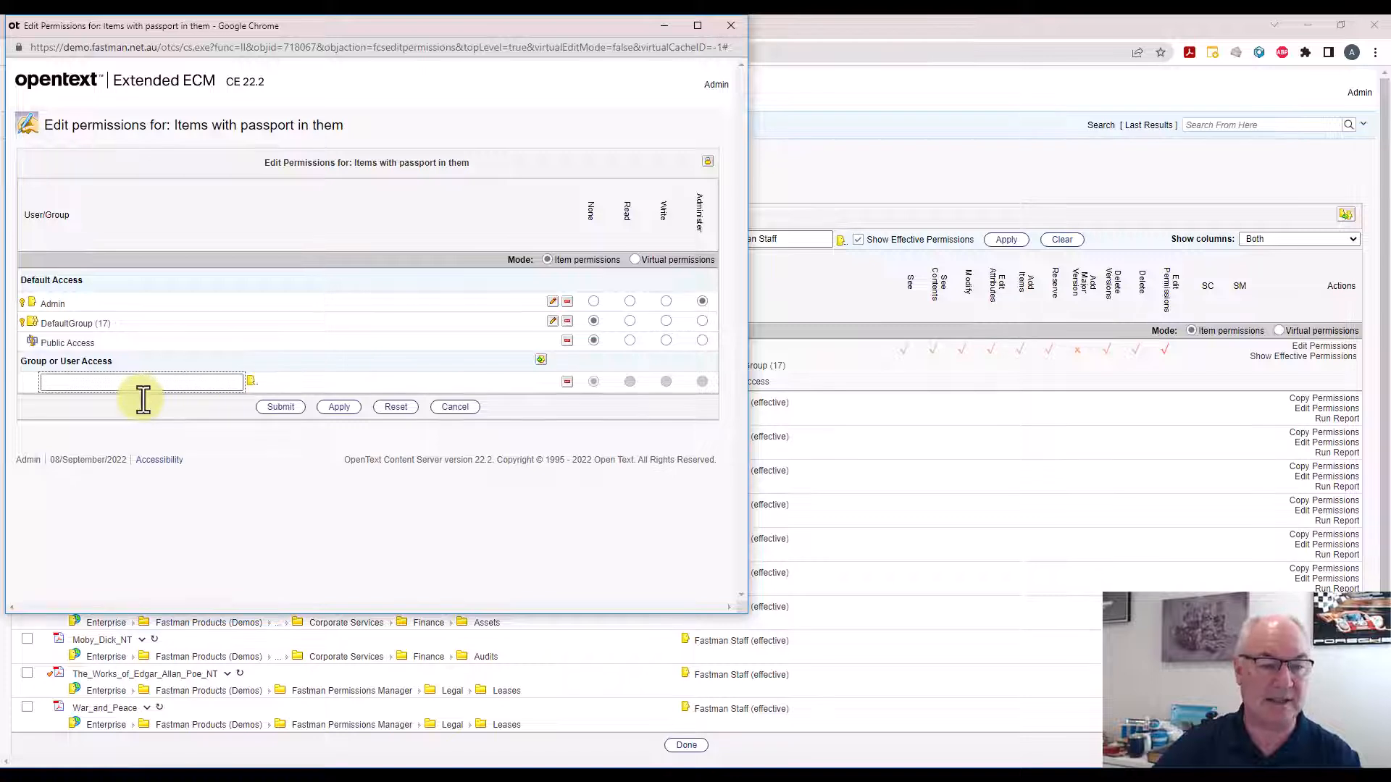
{"action": "type", "text": "fastman"}
{"action": "key", "text": "BackSpace"}
{"action": "key", "text": "BackSpace"}
{"action": "key", "text": "BackSpace"}
{"action": "key", "text": "BackSpace"}
{"action": "key", "text": "BackSpace"}
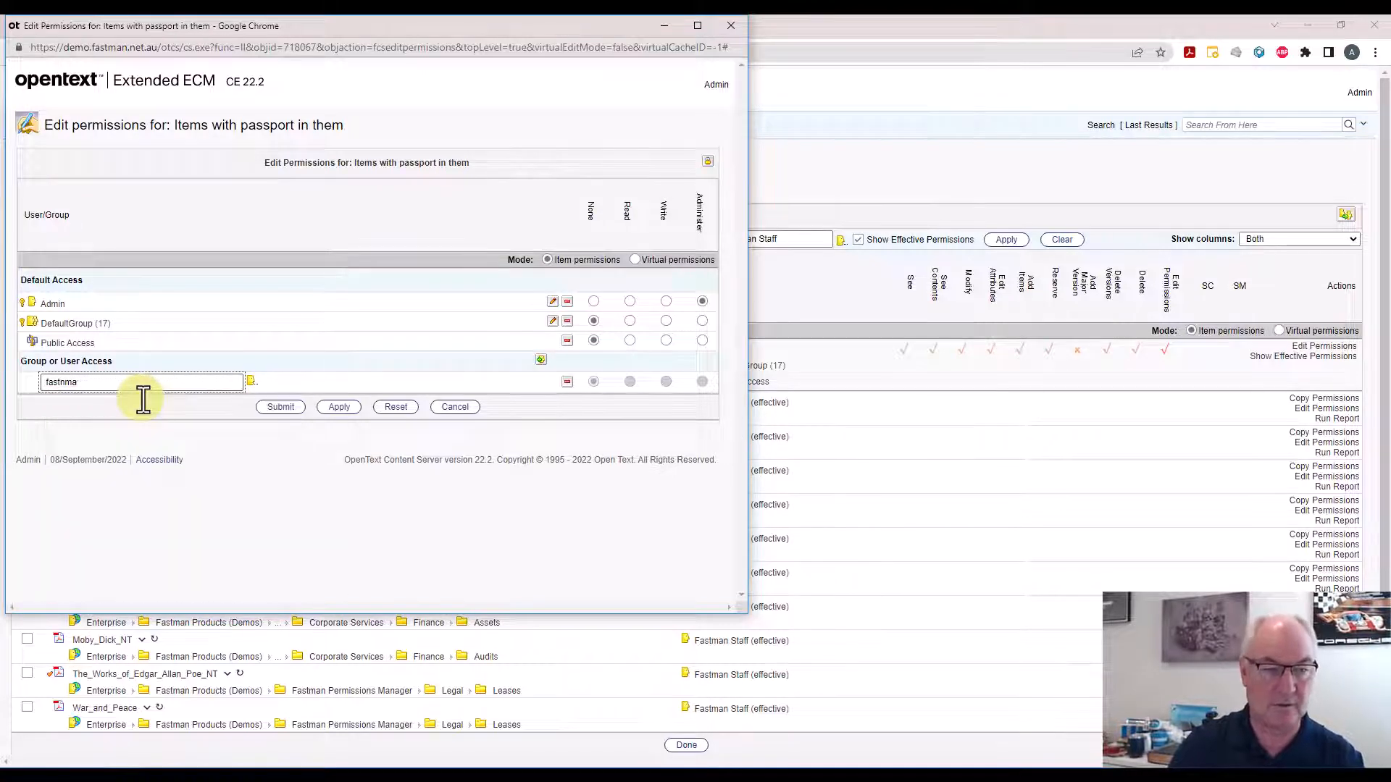
{"action": "type", "text": "man sta"}
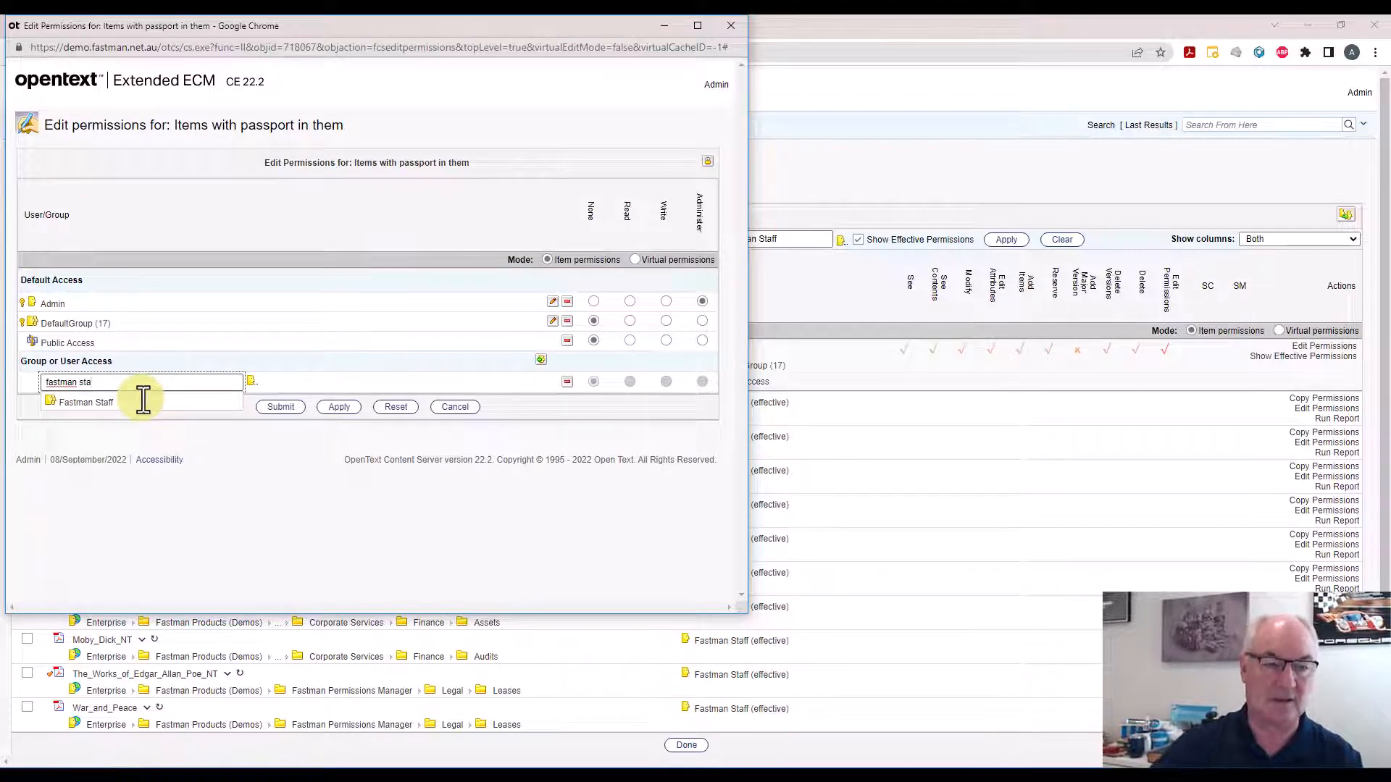
{"action": "left_click", "coordinate": [117, 402]}
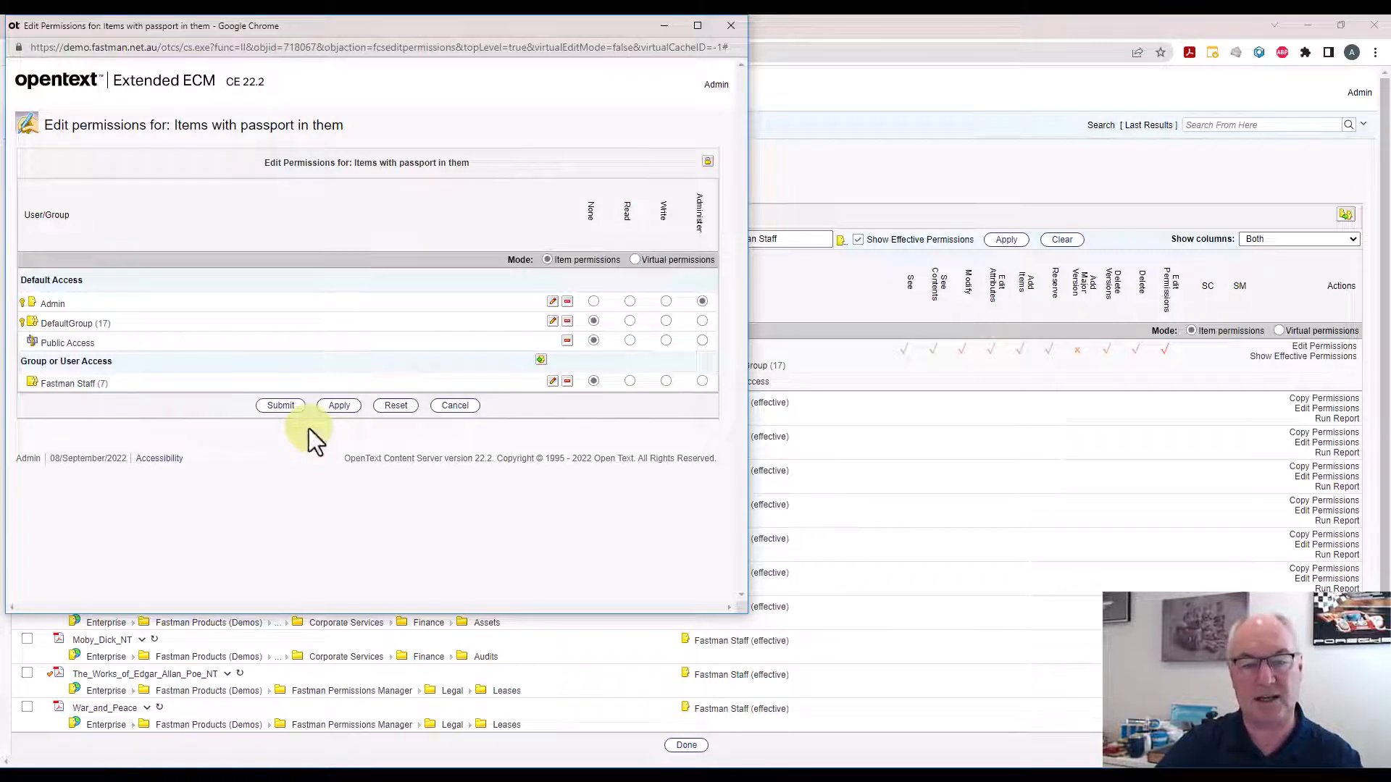
Give Fastman Staff Write access on the collection and submit the permission changes
{"action": "left_click", "coordinate": [665, 381]}
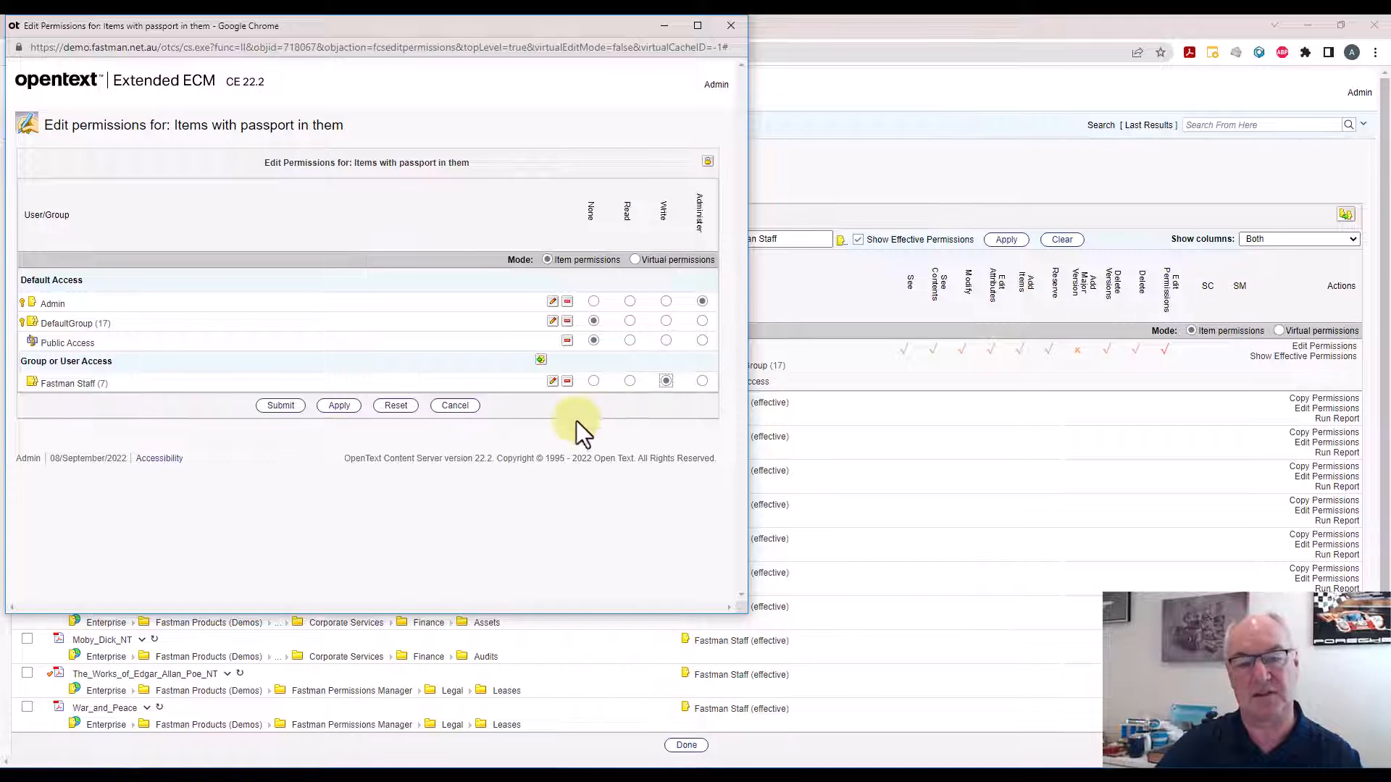
{"action": "left_click", "coordinate": [636, 261]}
{"action": "left_click", "coordinate": [499, 143]}
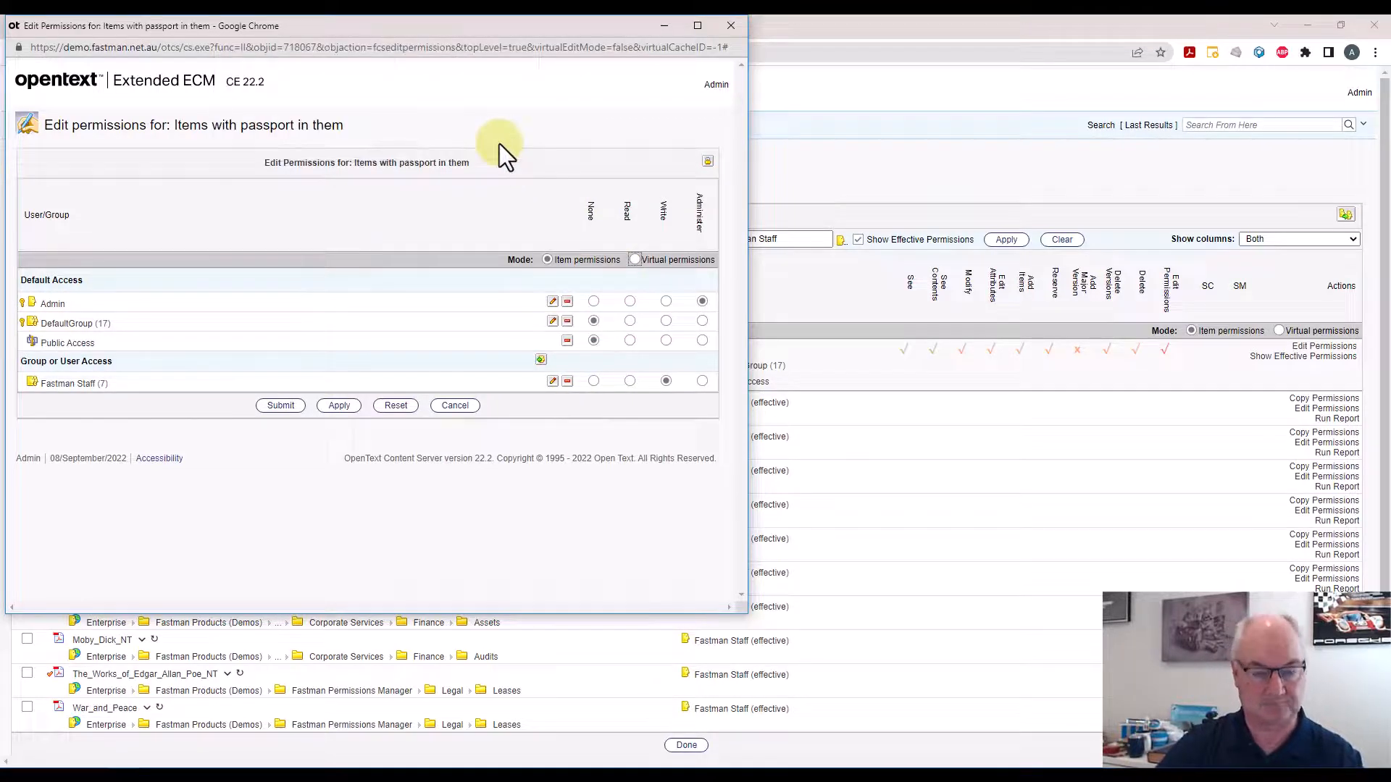
{"action": "left_click", "coordinate": [280, 405]}
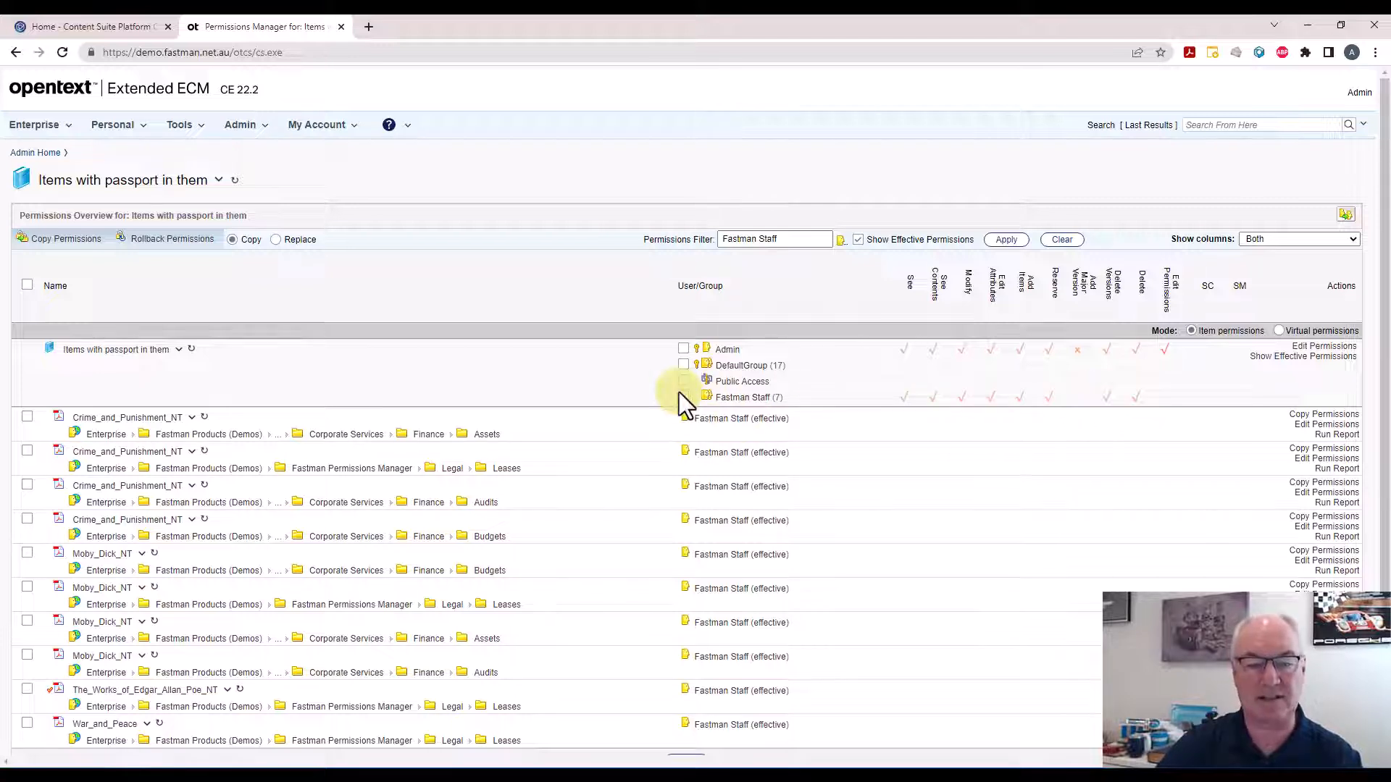
Copy the collection's permissions to all its items, cascading to all levels and including All Types
{"action": "left_click", "coordinate": [23, 284]}
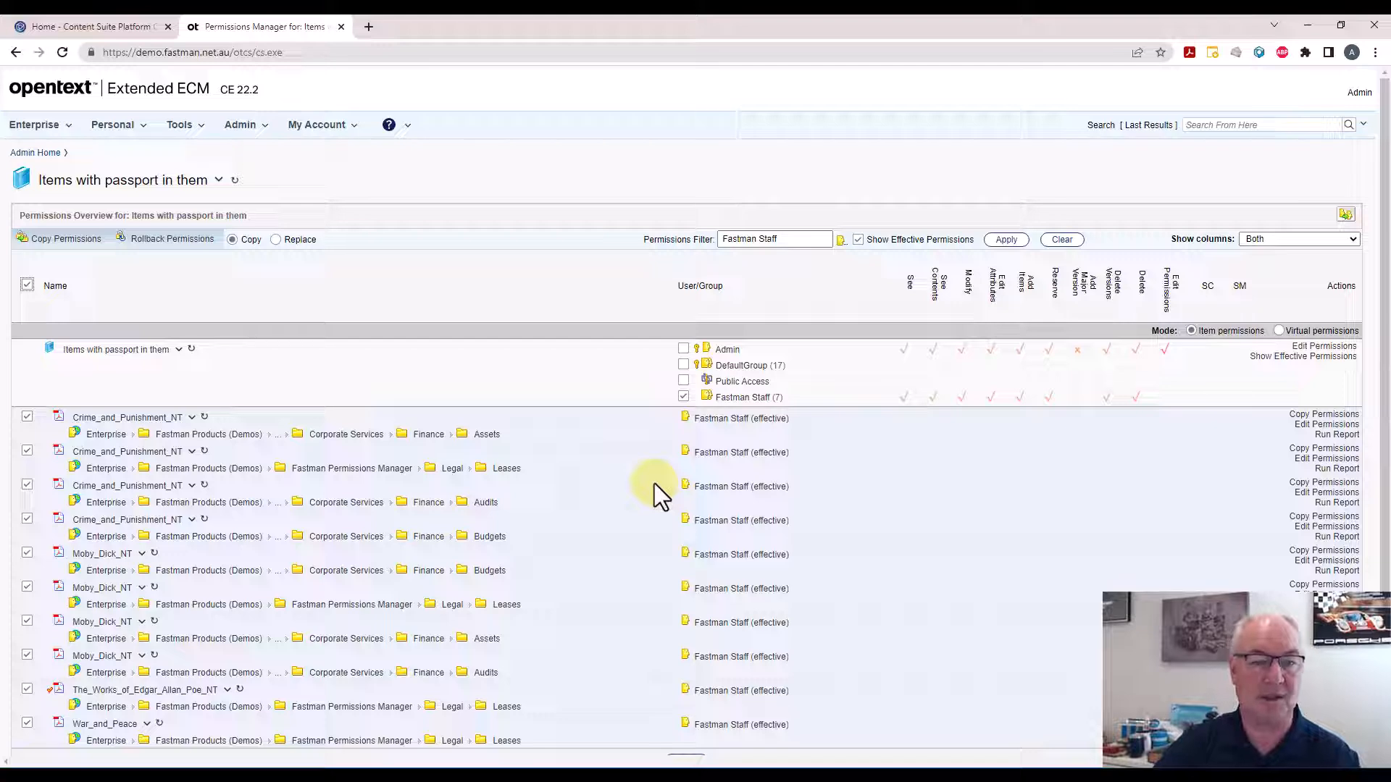
{"action": "left_click", "coordinate": [42, 244]}
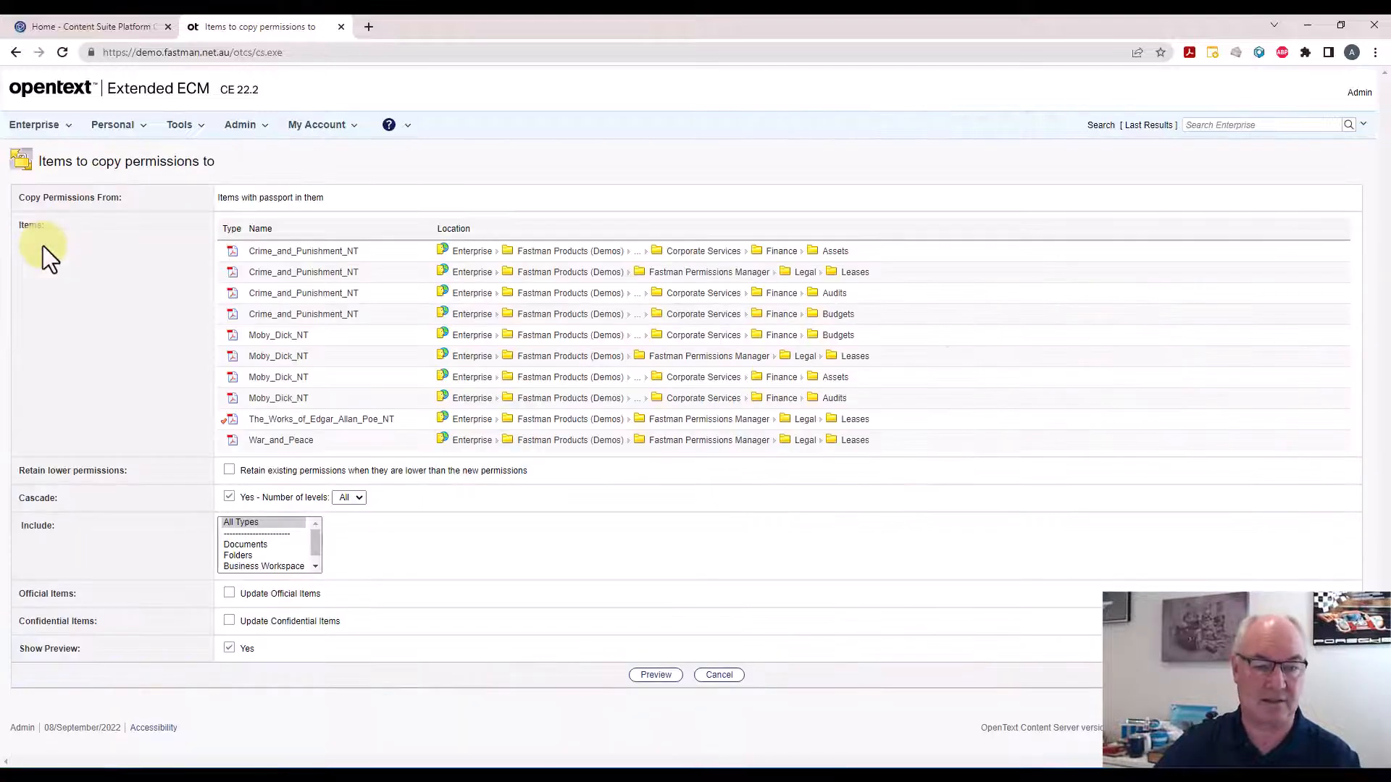
{"action": "left_click", "coordinate": [228, 497]}
{"action": "left_click", "coordinate": [229, 497]}
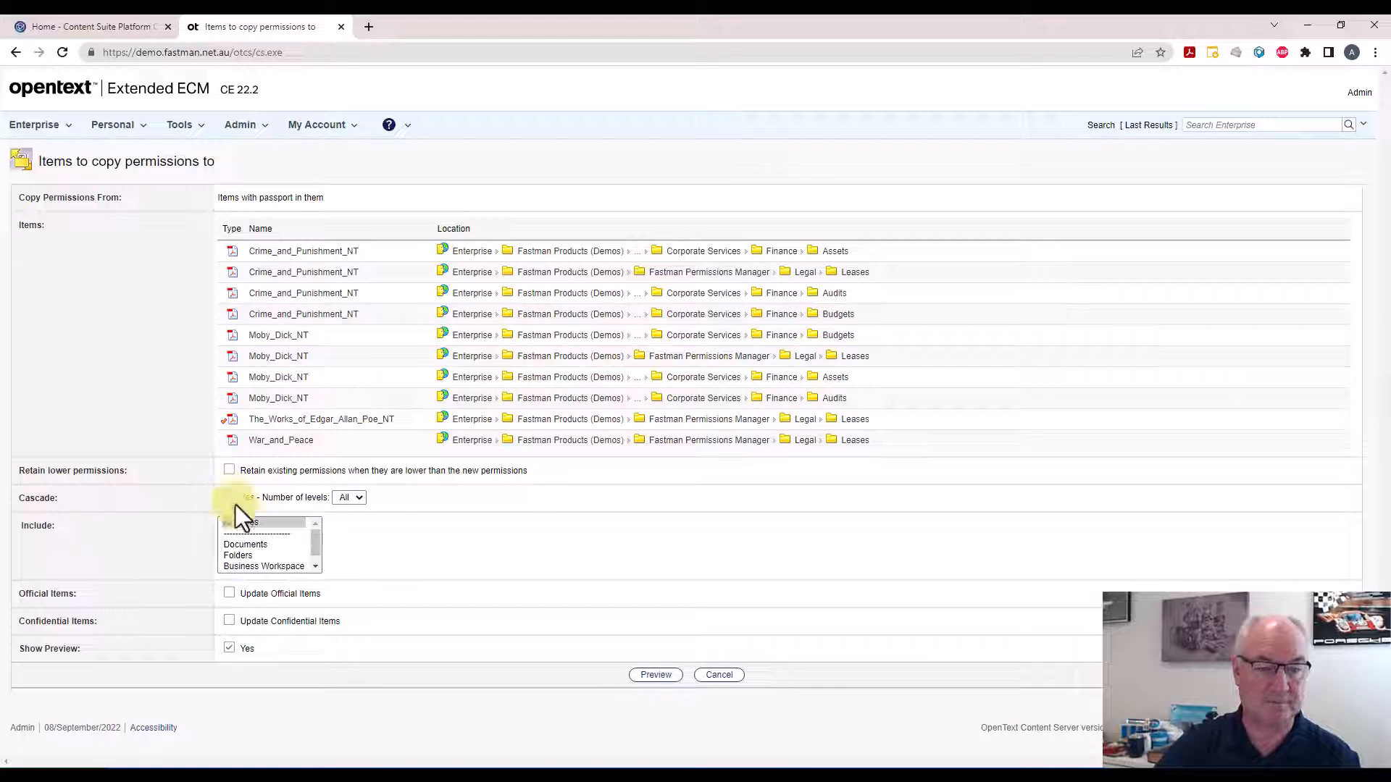
{"action": "left_click", "coordinate": [249, 526]}
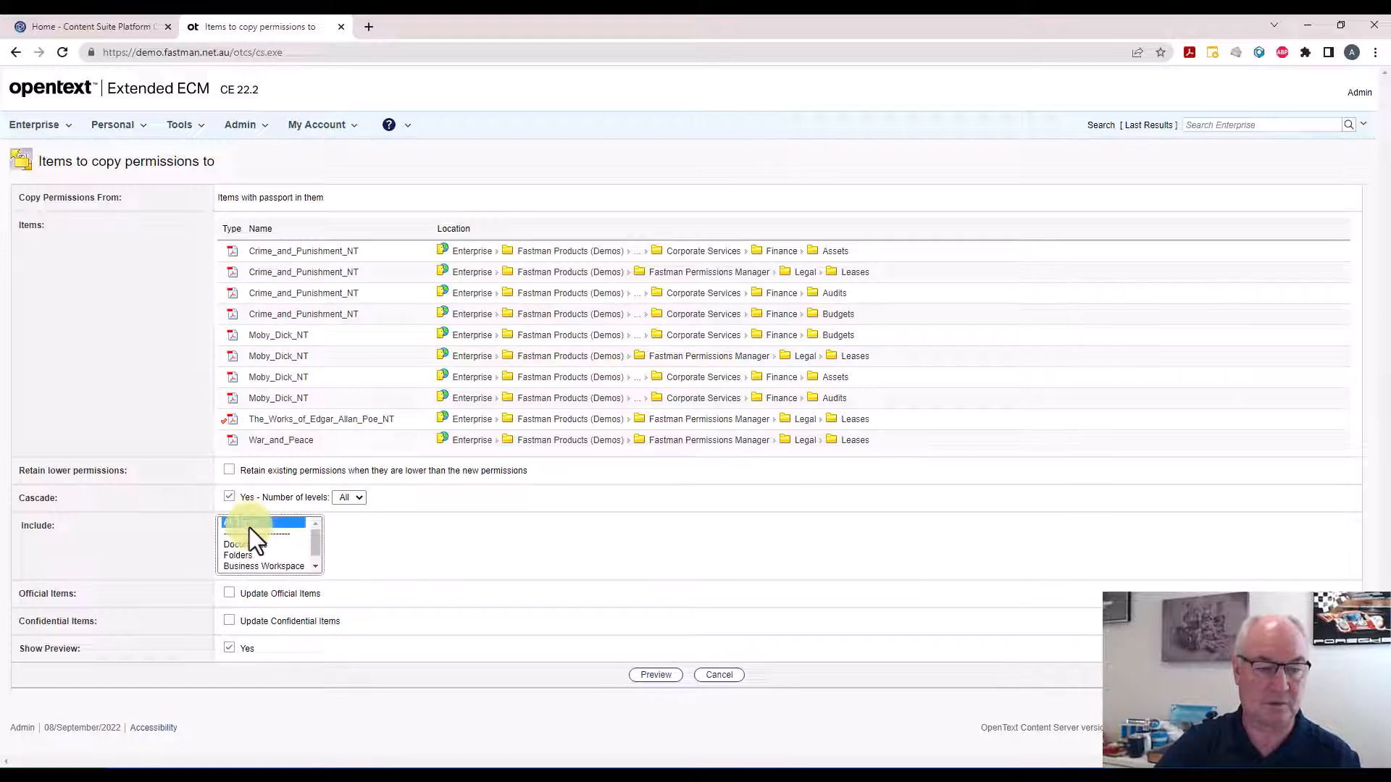
Preview the permission copy, run it, and finish
{"action": "left_click", "coordinate": [655, 675]}
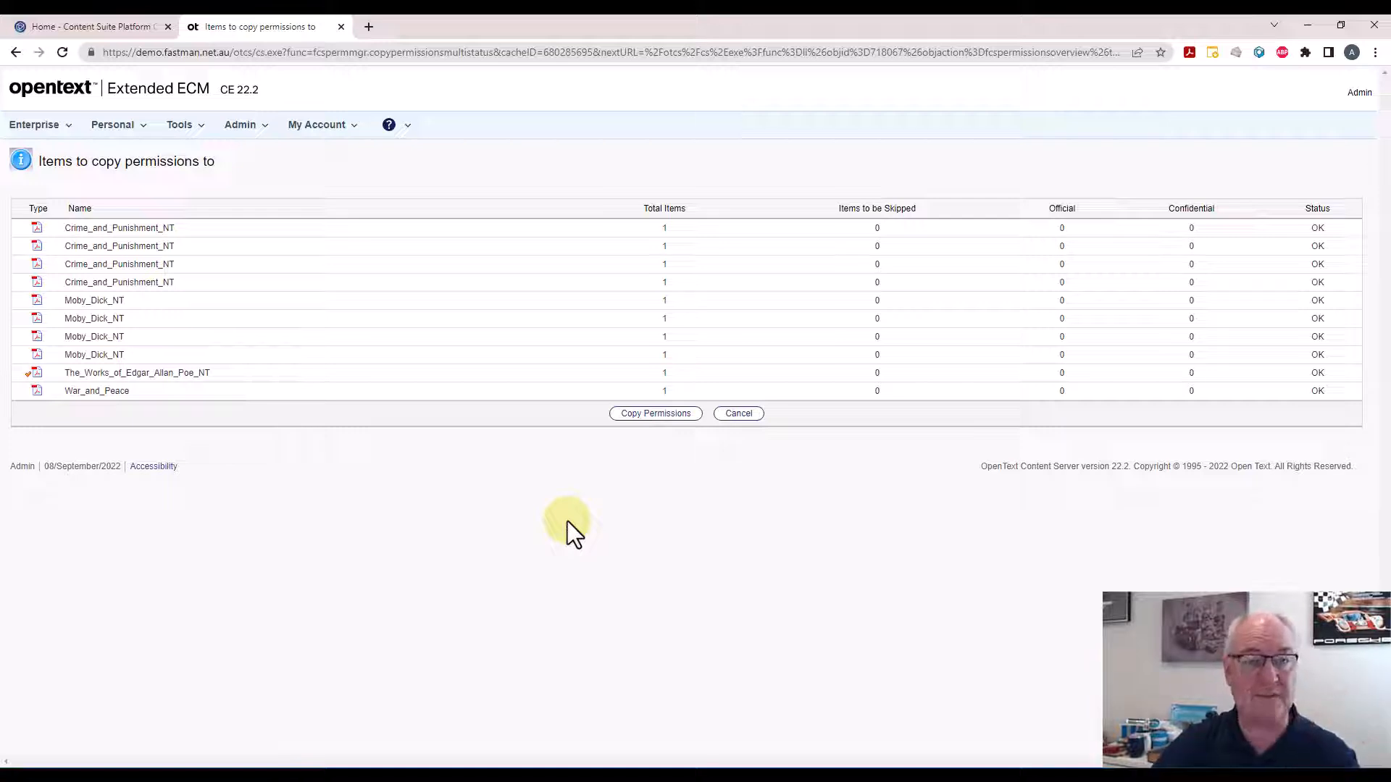
{"action": "left_click", "coordinate": [655, 415]}
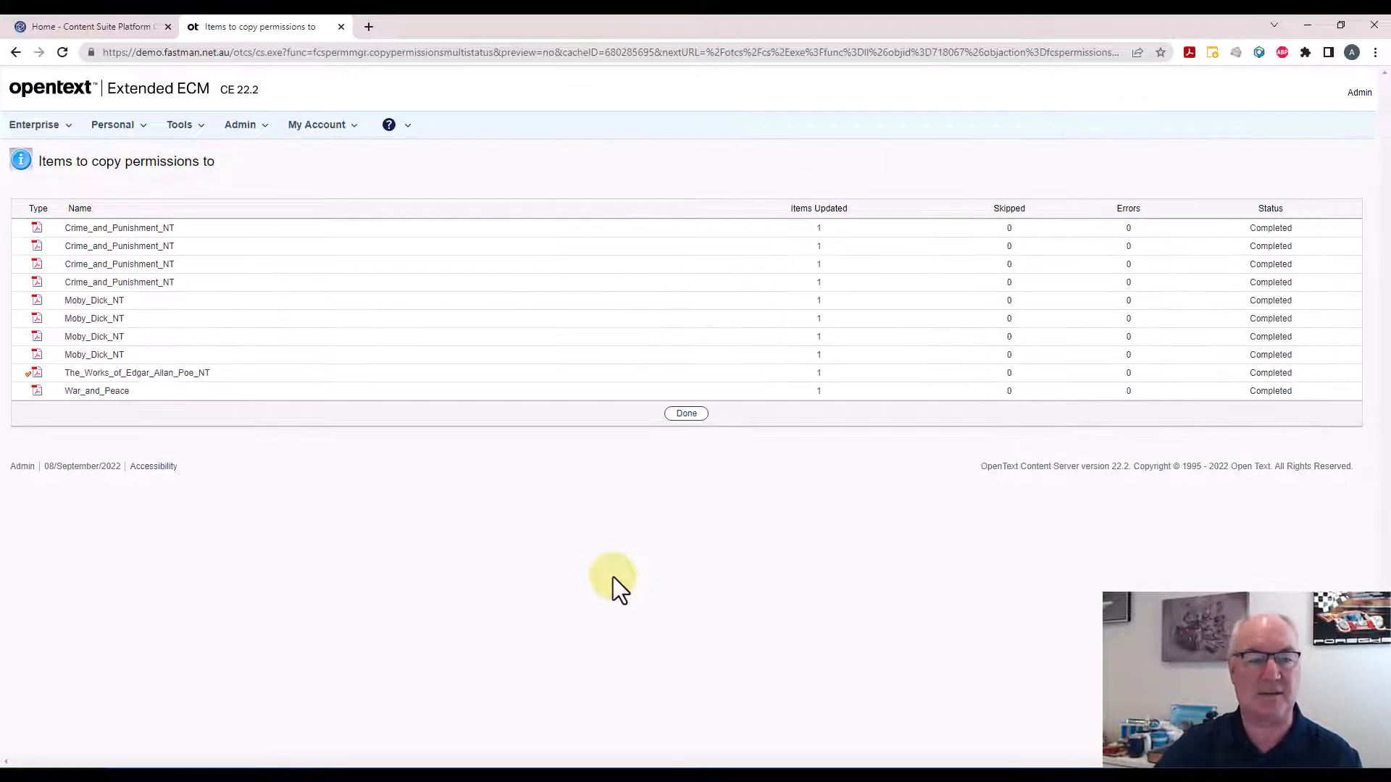
{"action": "left_click", "coordinate": [687, 415]}
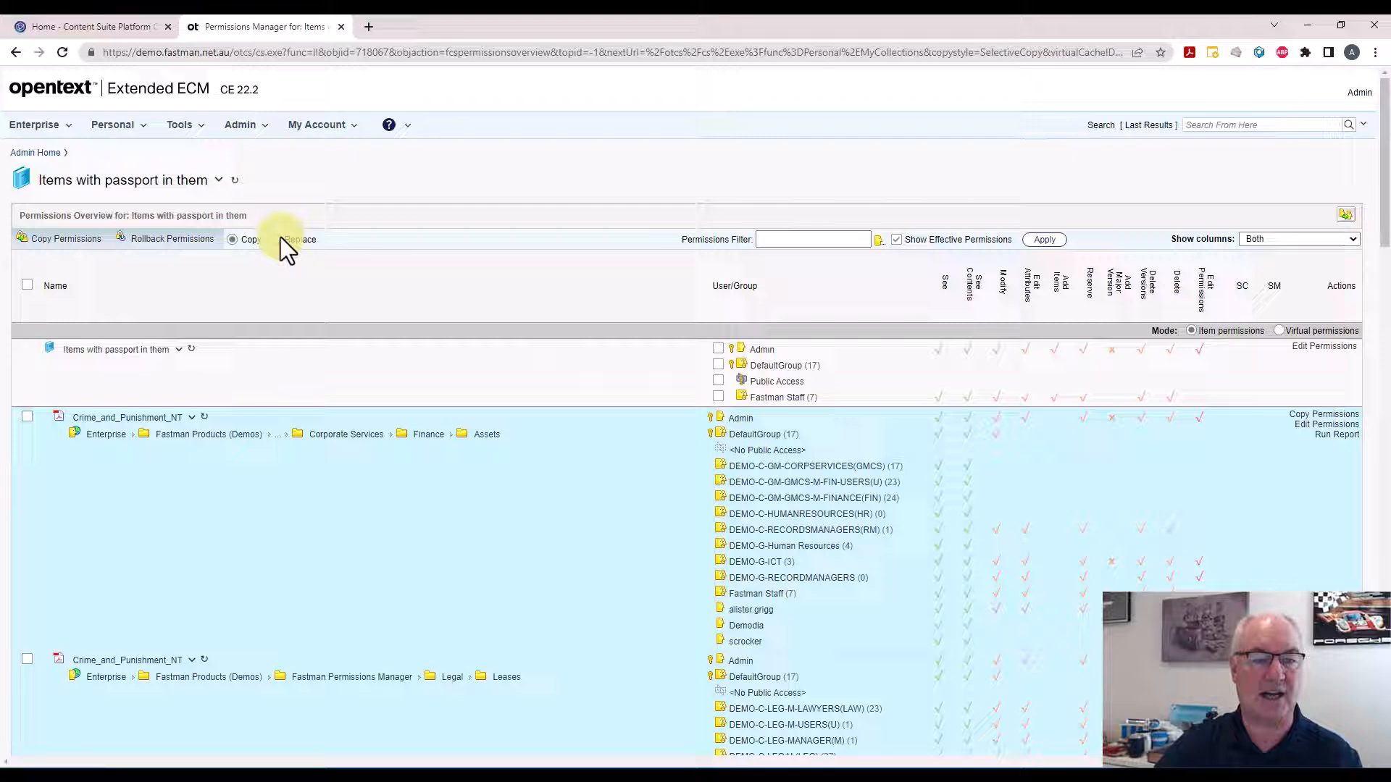
Switch the Permissions Manager to Replace mode
{"action": "left_click", "coordinate": [283, 239]}
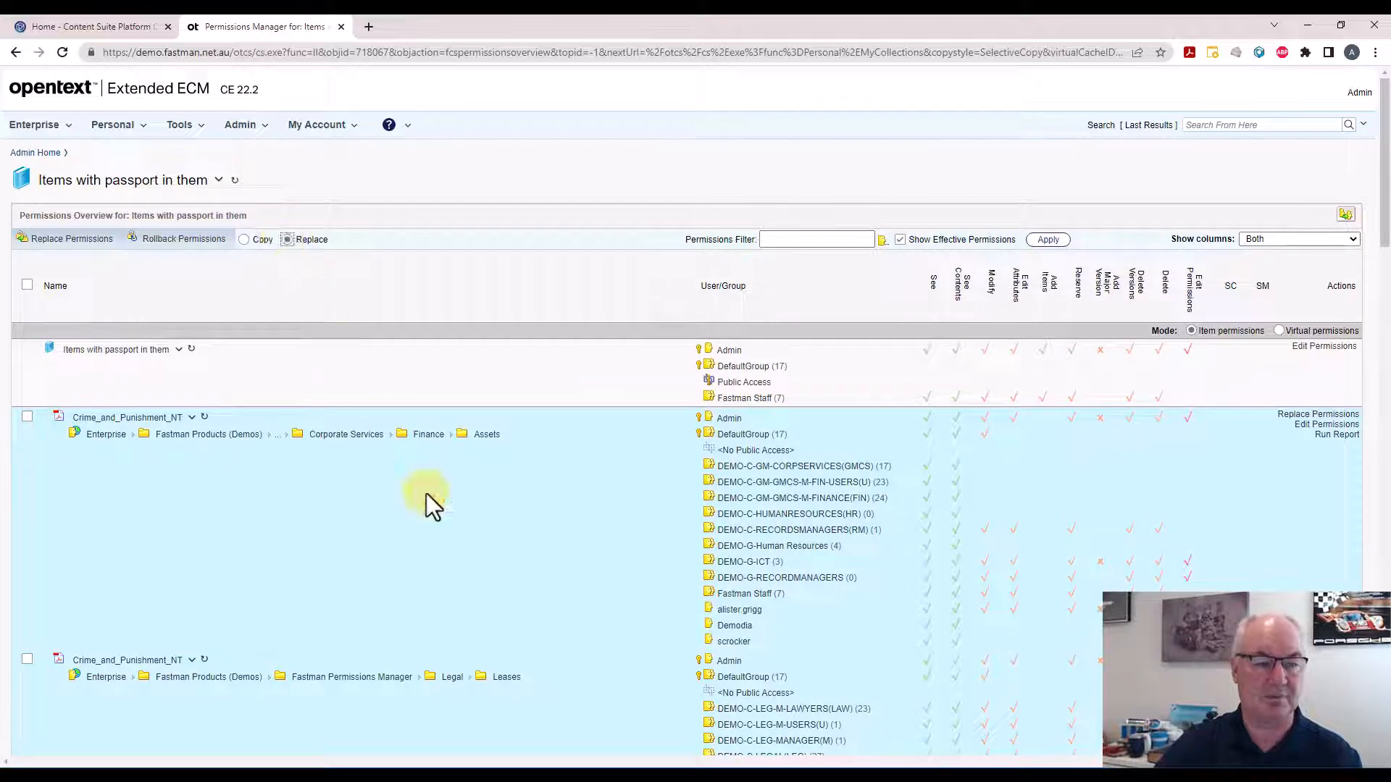
{"action": "scroll", "coordinate": [462, 556], "scroll_direction": "down", "scroll_amount": 3}
{"action": "scroll", "coordinate": [462, 556], "scroll_direction": "up", "scroll_amount": 3}
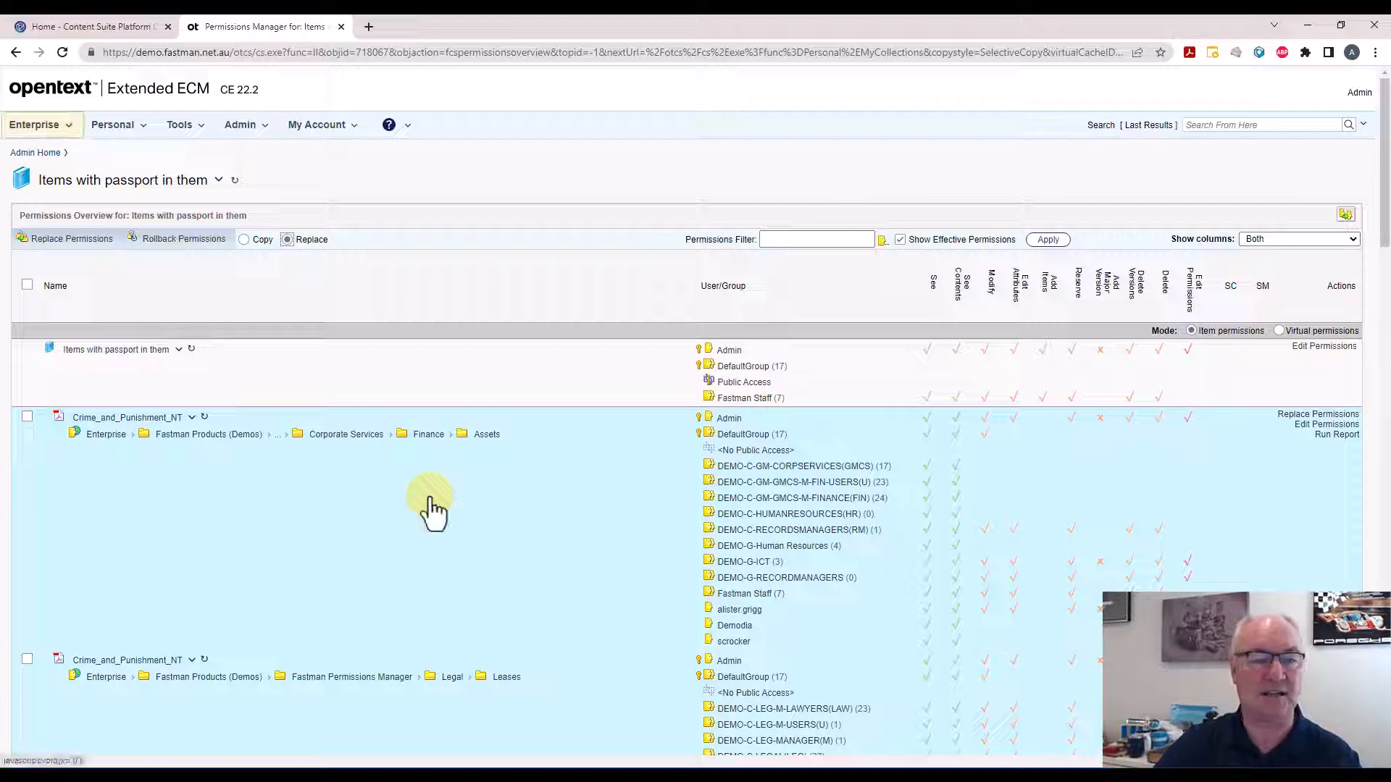
Return to My Collections and open Permissions Manager for the Methane collection
{"action": "left_click", "coordinate": [18, 52]}
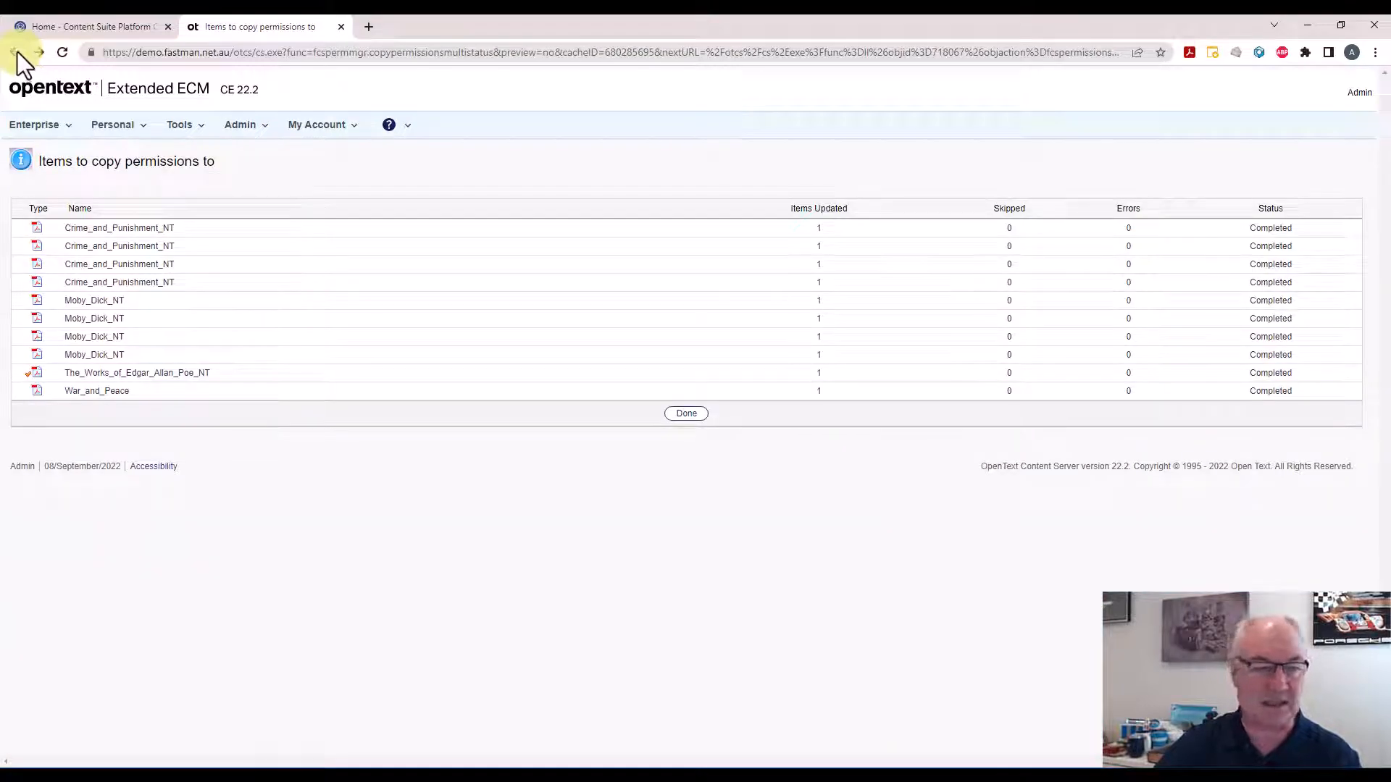
{"action": "left_click", "coordinate": [17, 52]}
{"action": "right_click", "coordinate": [16, 52]}
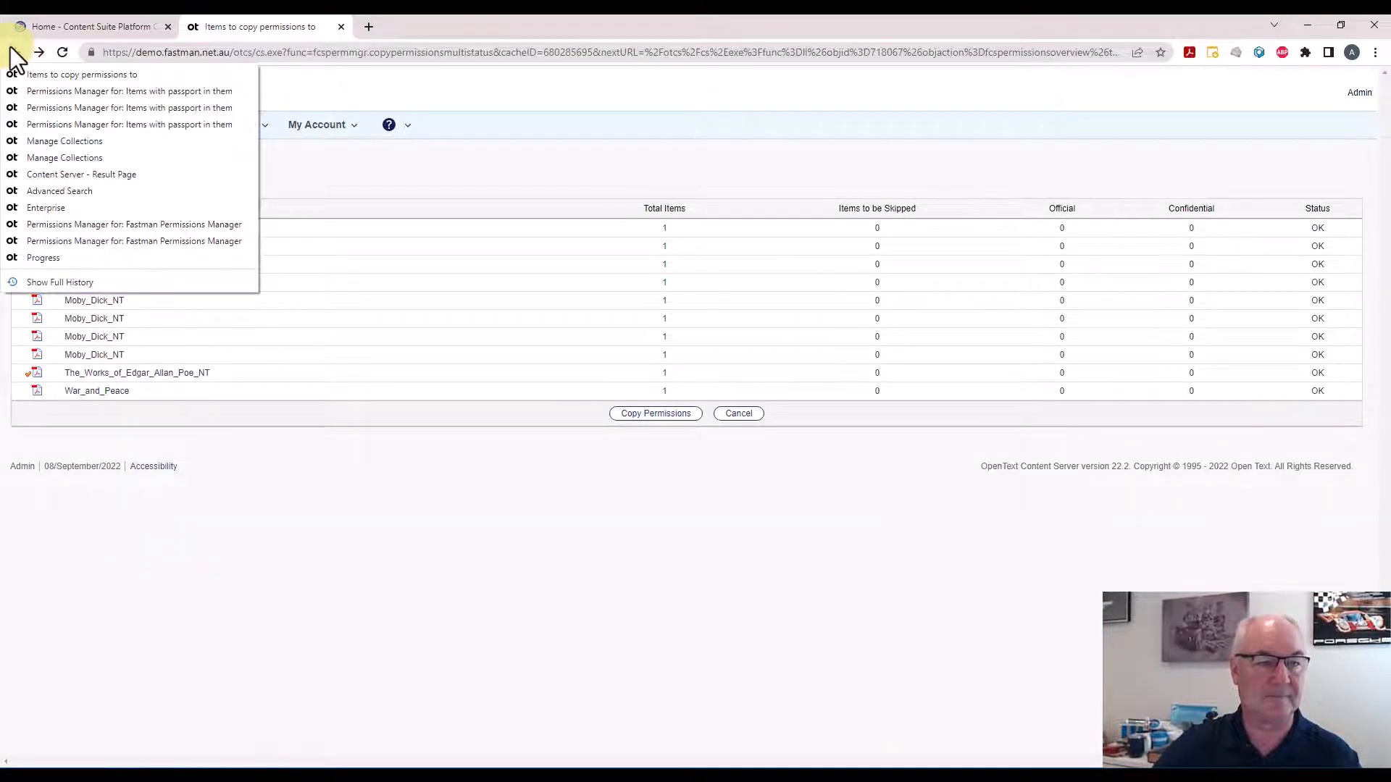
{"action": "left_click", "coordinate": [46, 154]}
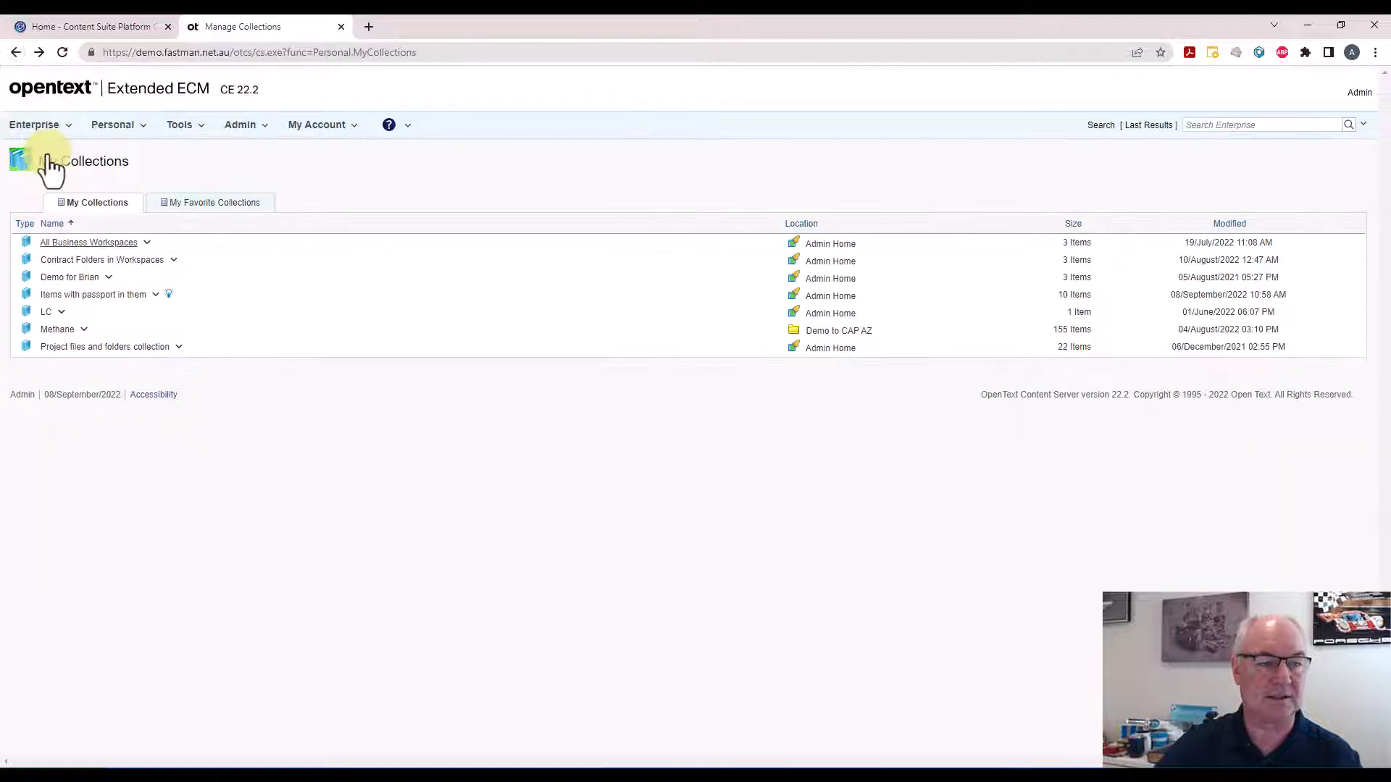
{"action": "left_click", "coordinate": [82, 330]}
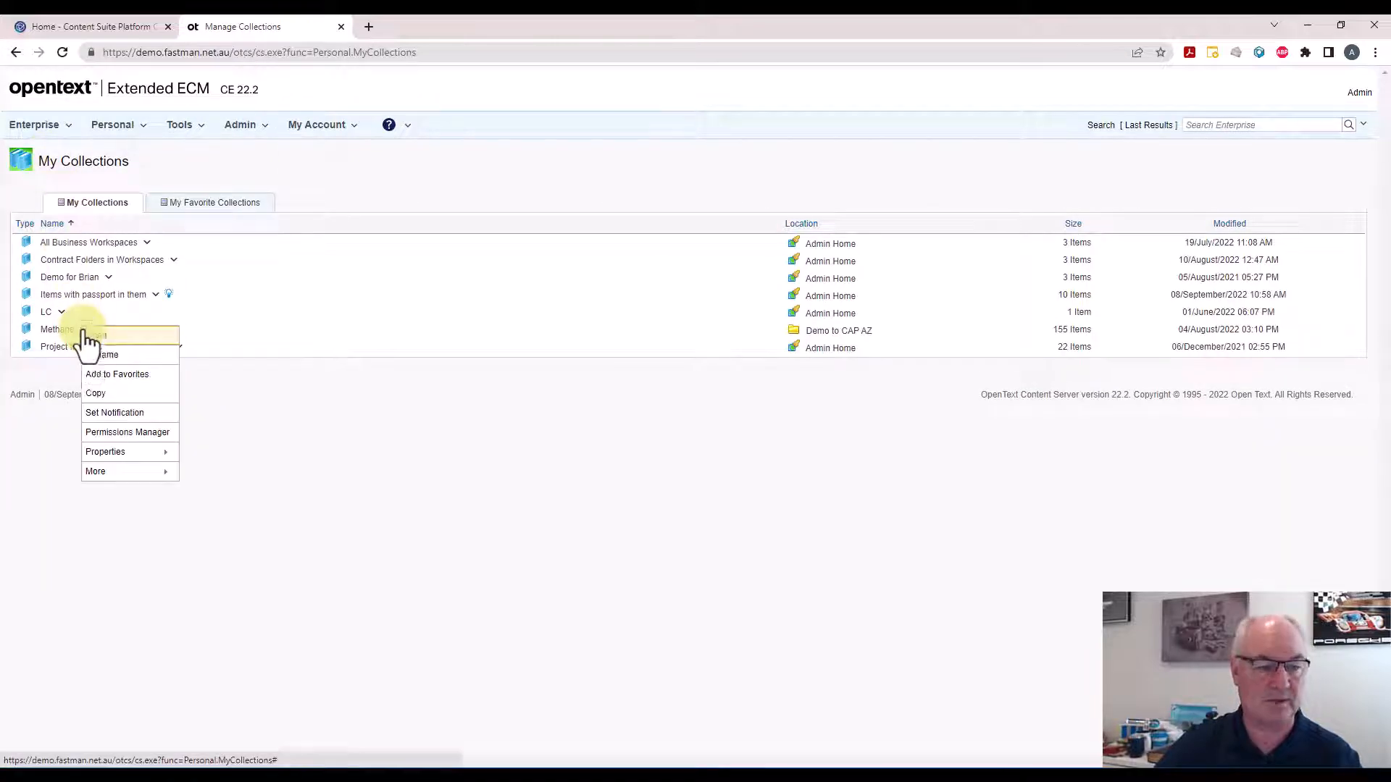
{"action": "left_click", "coordinate": [115, 432]}
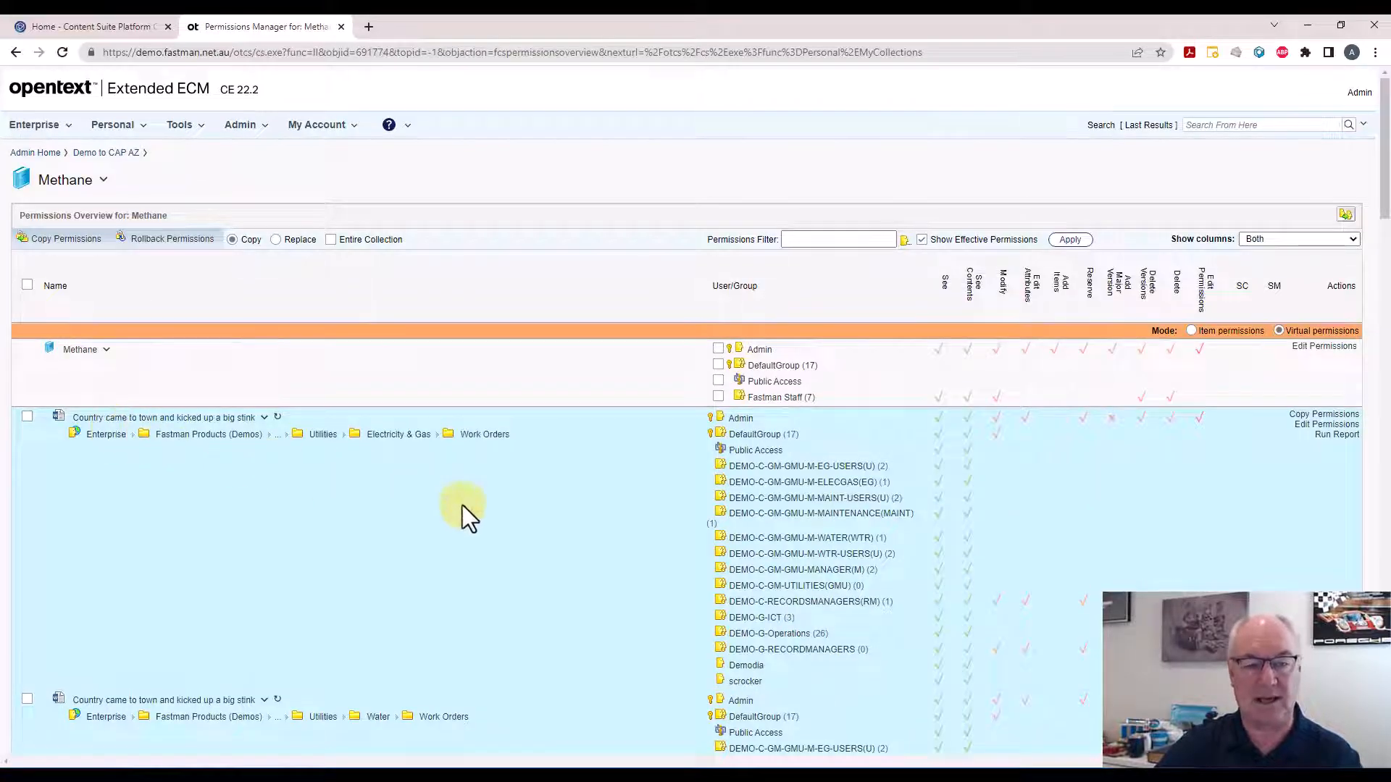
Browse the Methane items and try selecting the Entire Collection option, then clear it
{"action": "scroll", "coordinate": [462, 505], "scroll_direction": "down", "scroll_amount": 10}
{"action": "scroll", "coordinate": [462, 506], "scroll_direction": "down", "scroll_amount": 15}
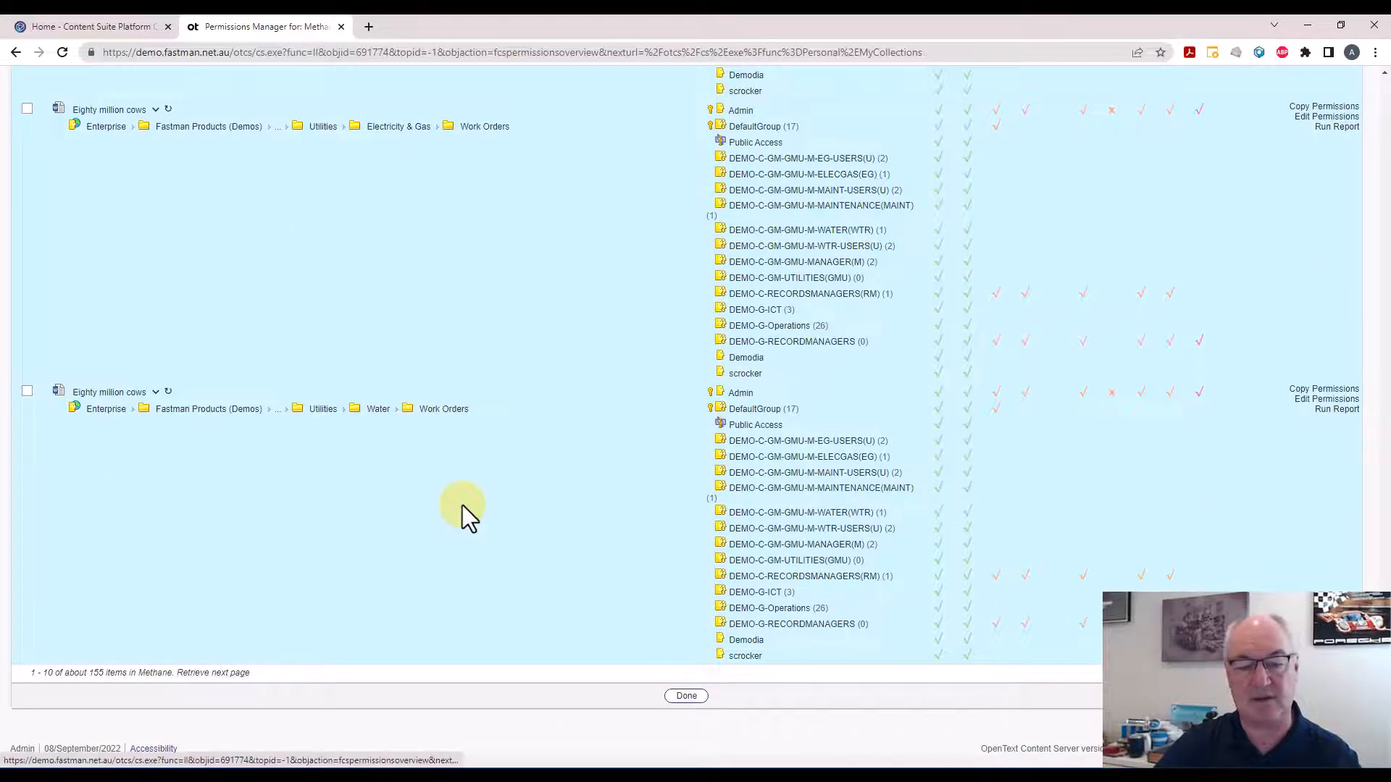
{"action": "scroll", "coordinate": [462, 506], "scroll_direction": "up", "scroll_amount": 5}
{"action": "left_click_drag", "start_coordinate": [1388, 617], "coordinate": [1380, 163]}
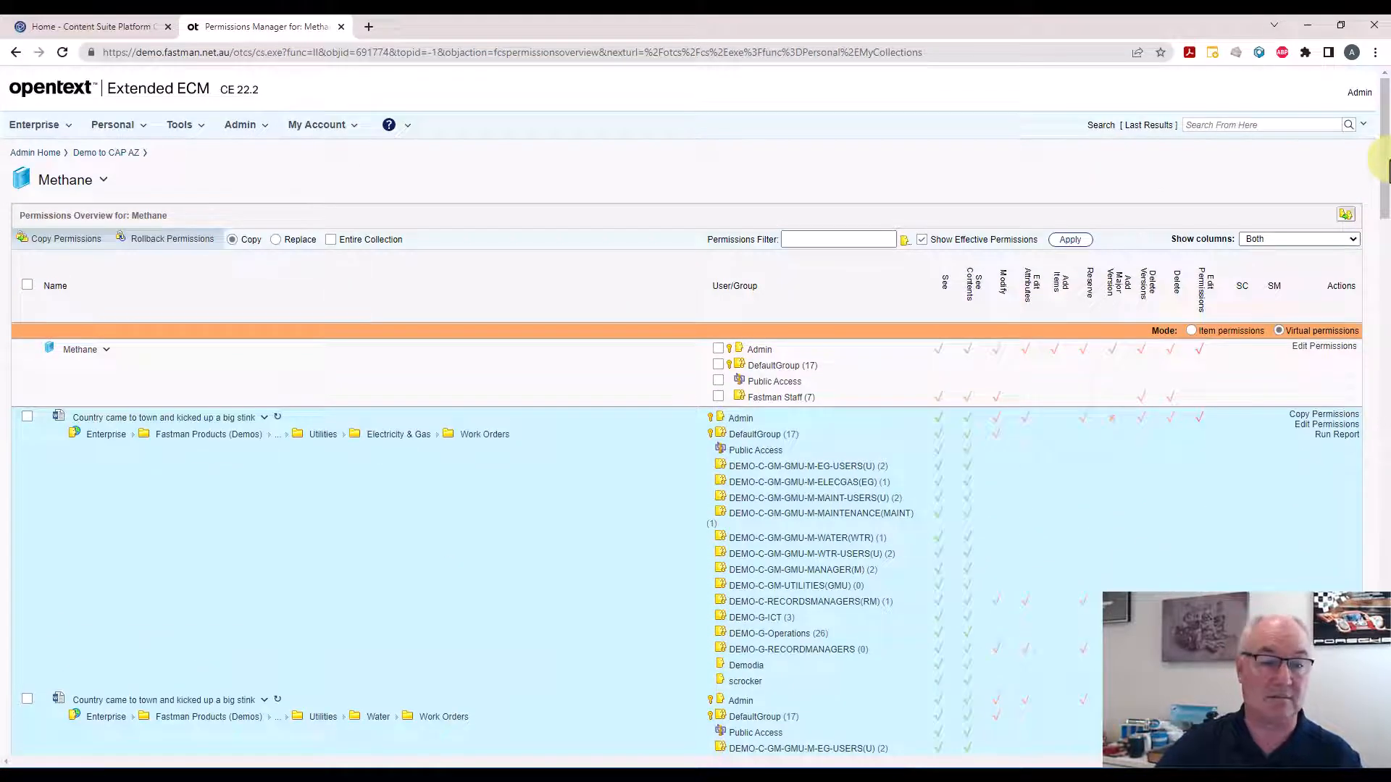
{"action": "left_click", "coordinate": [333, 240]}
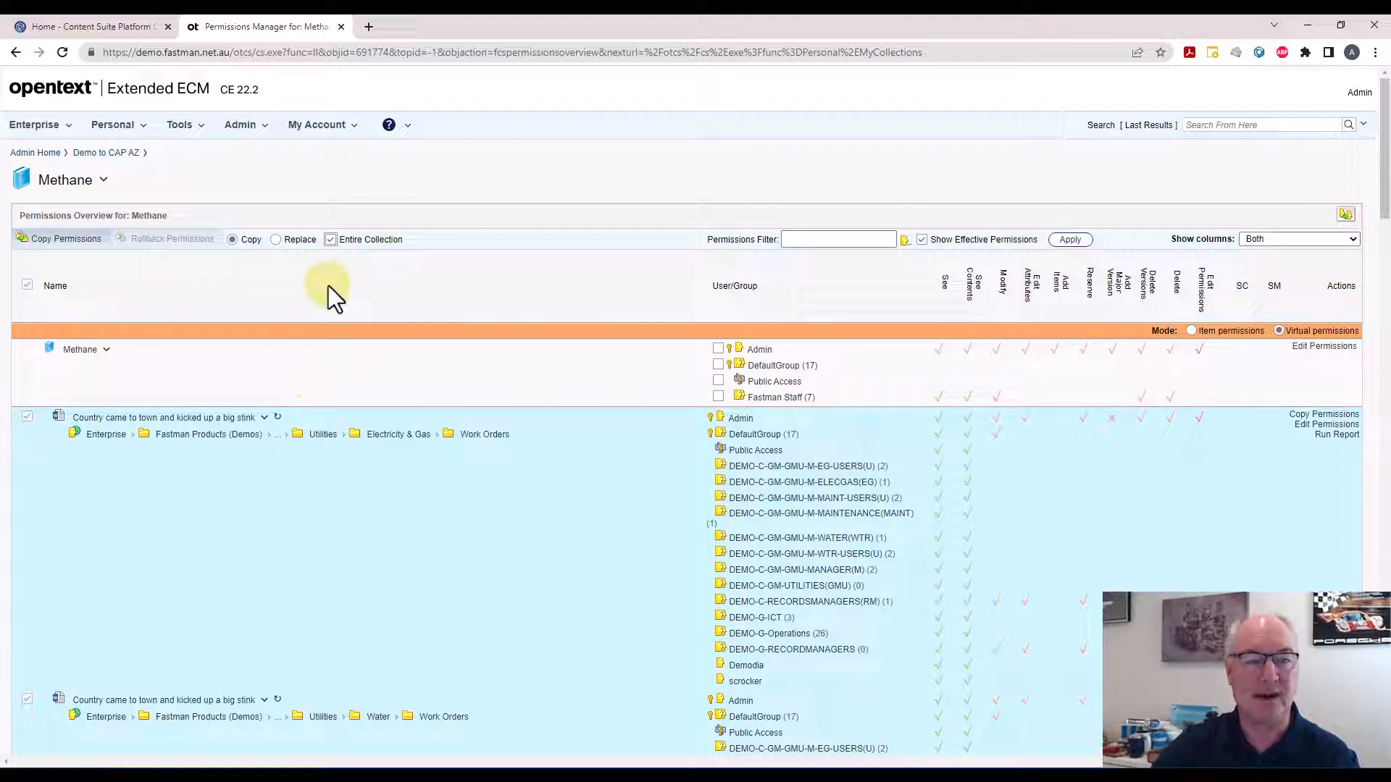
{"action": "left_click", "coordinate": [331, 240]}
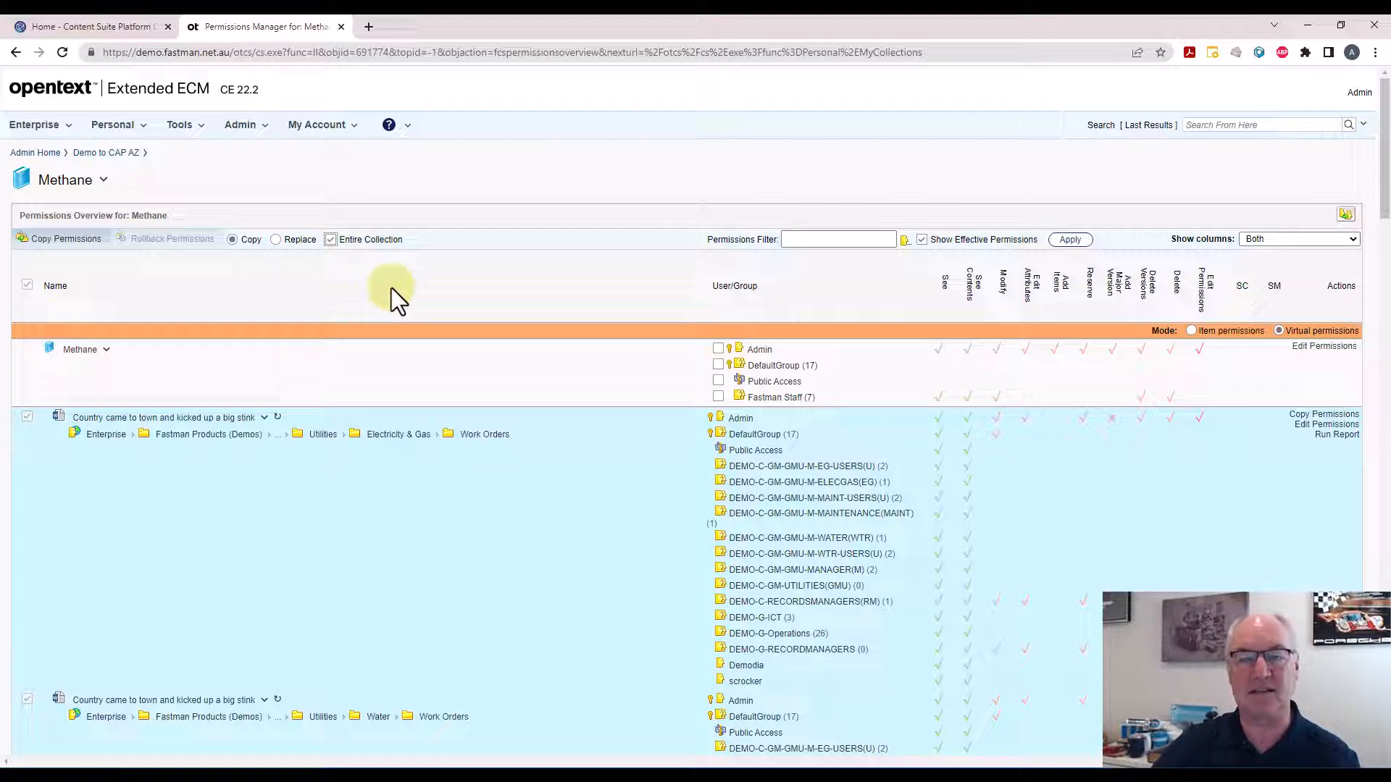
{"action": "left_click", "coordinate": [332, 240]}
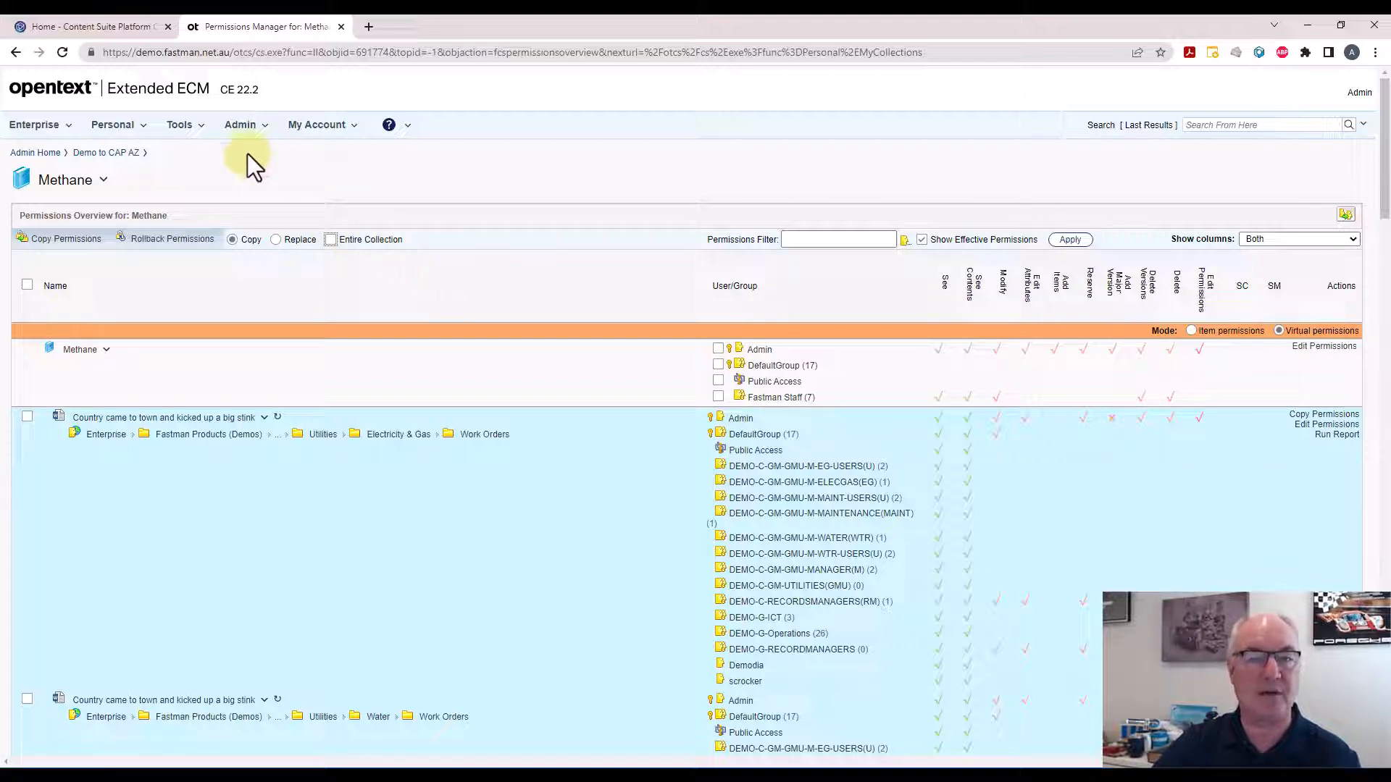
Open the Tools menu
{"action": "left_click", "coordinate": [206, 135]}
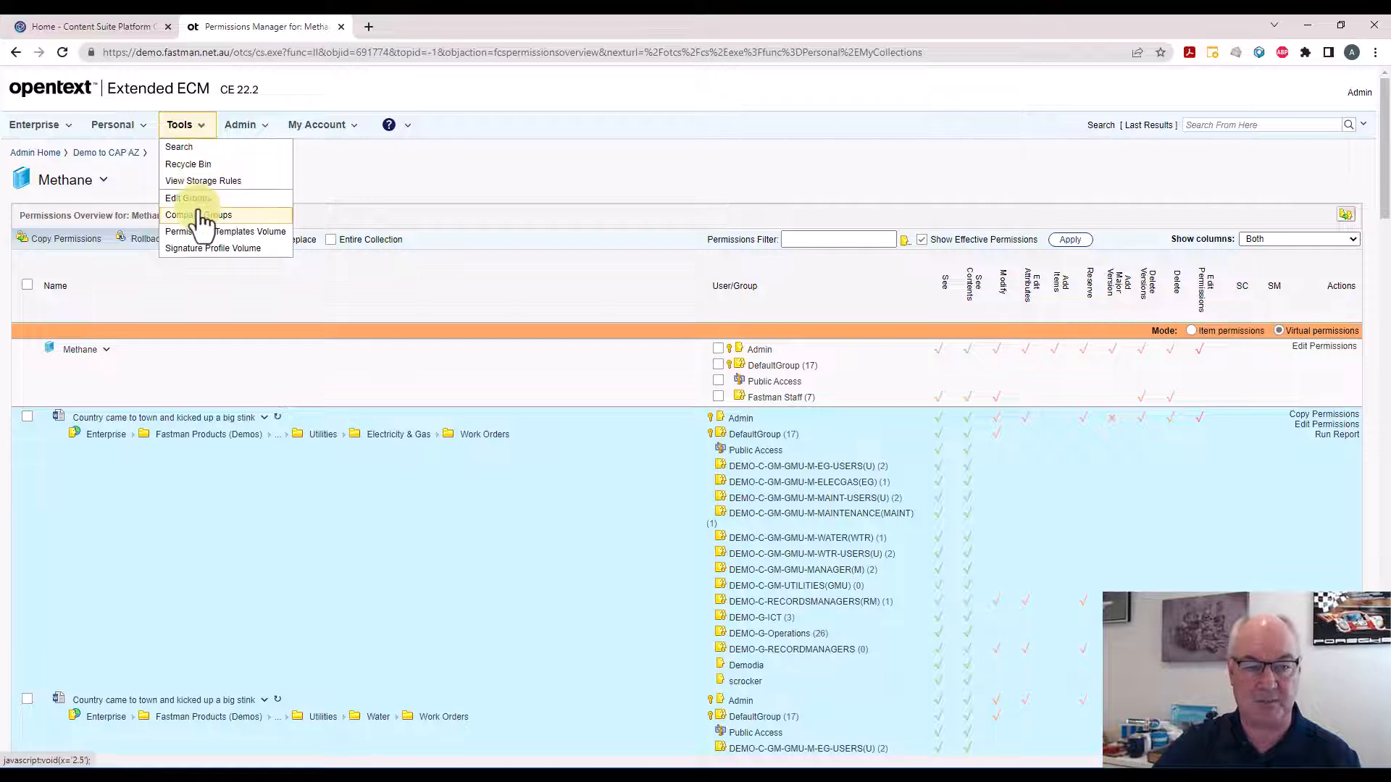